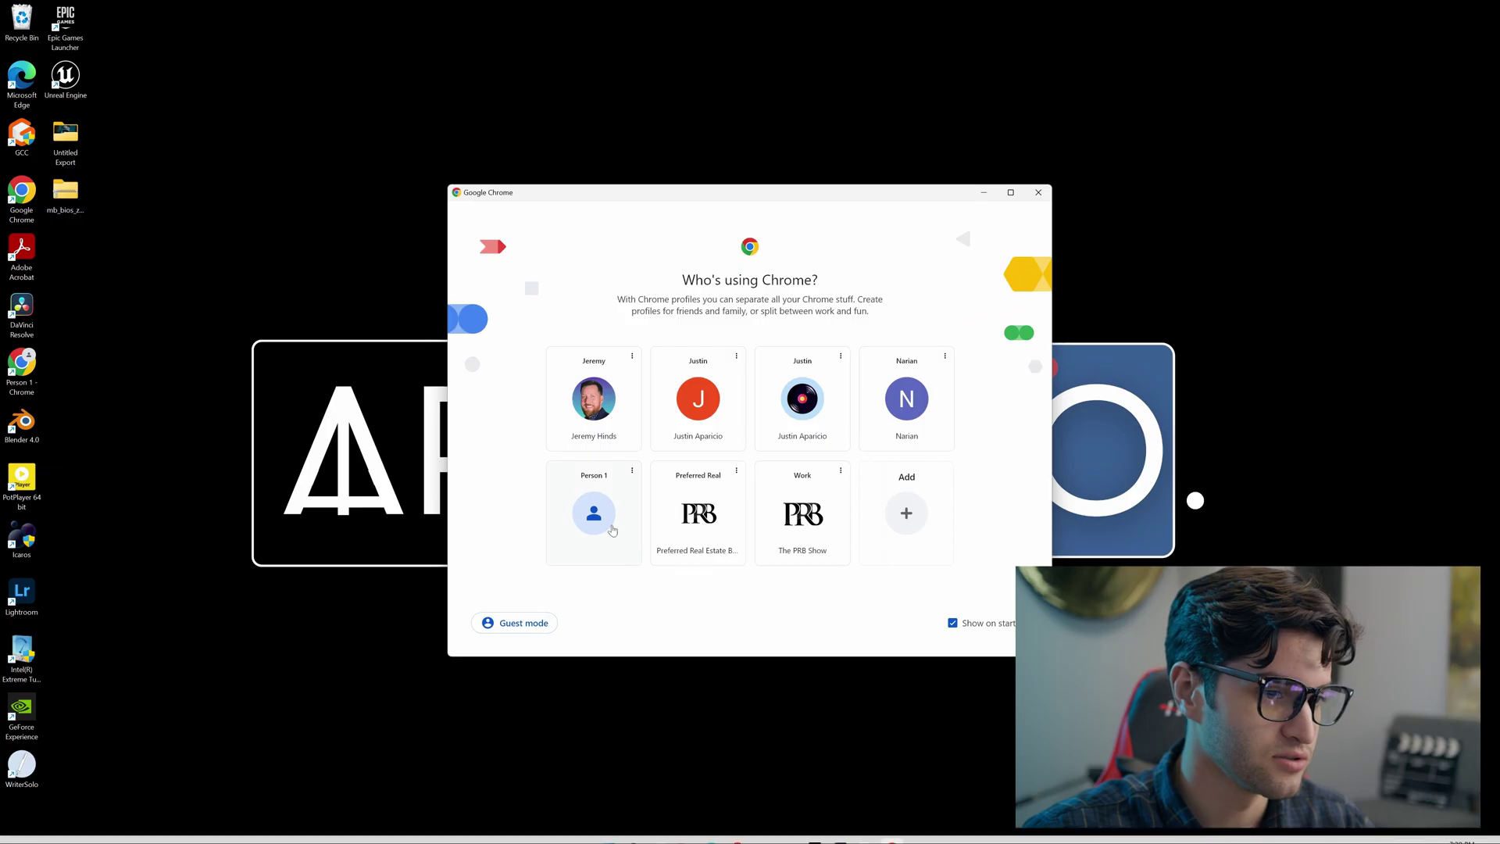
In Chrome's Person 1 profile, search for the DaVinci Resolve download and view Blackmagic Design's DaVinci Resolve 18 page down to its download options
left_click(610, 527)
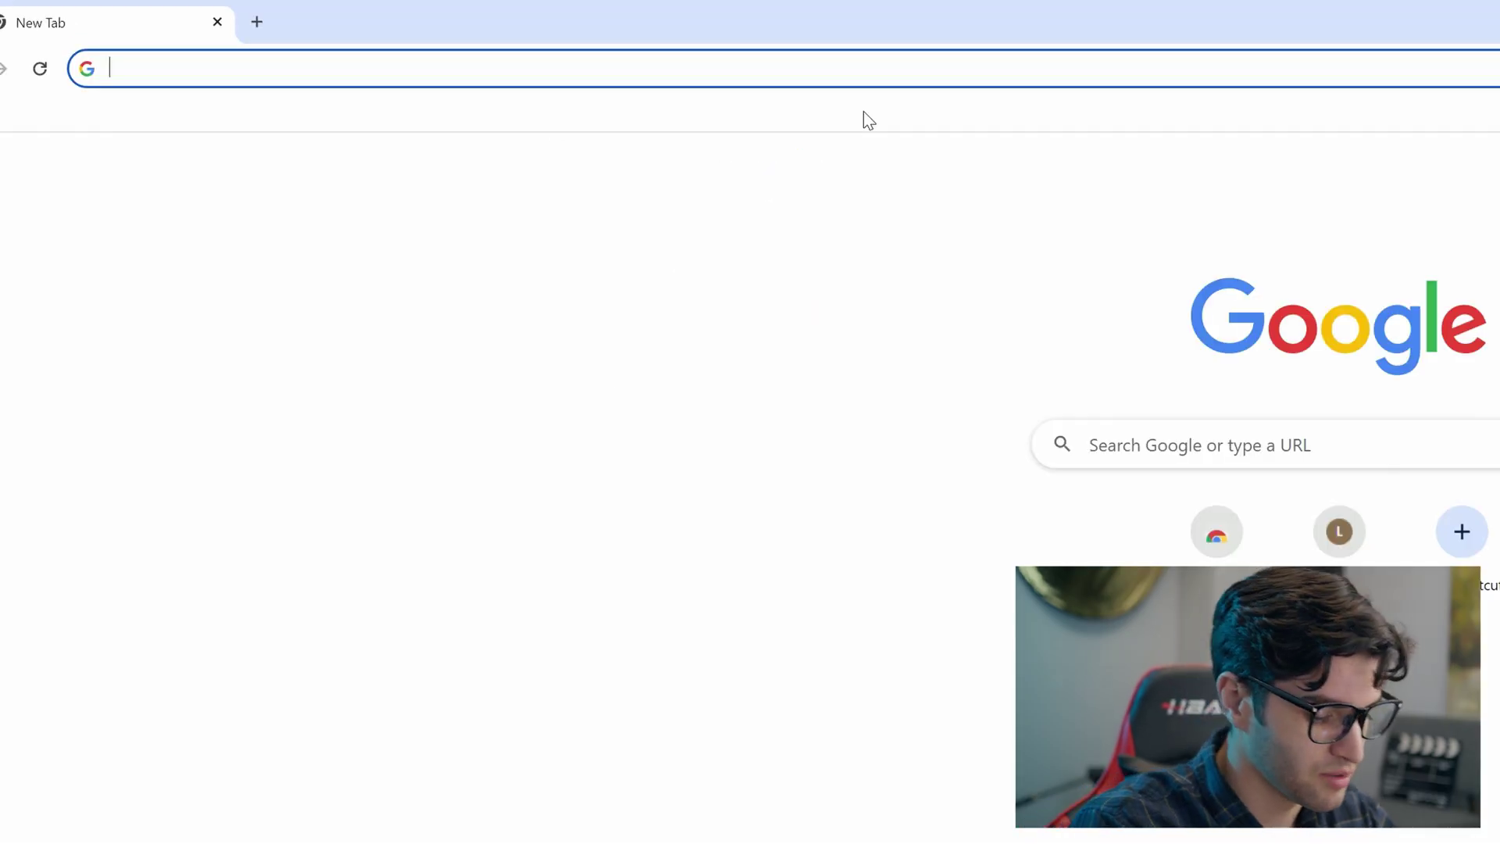
type("davinci resolve downl;oad")
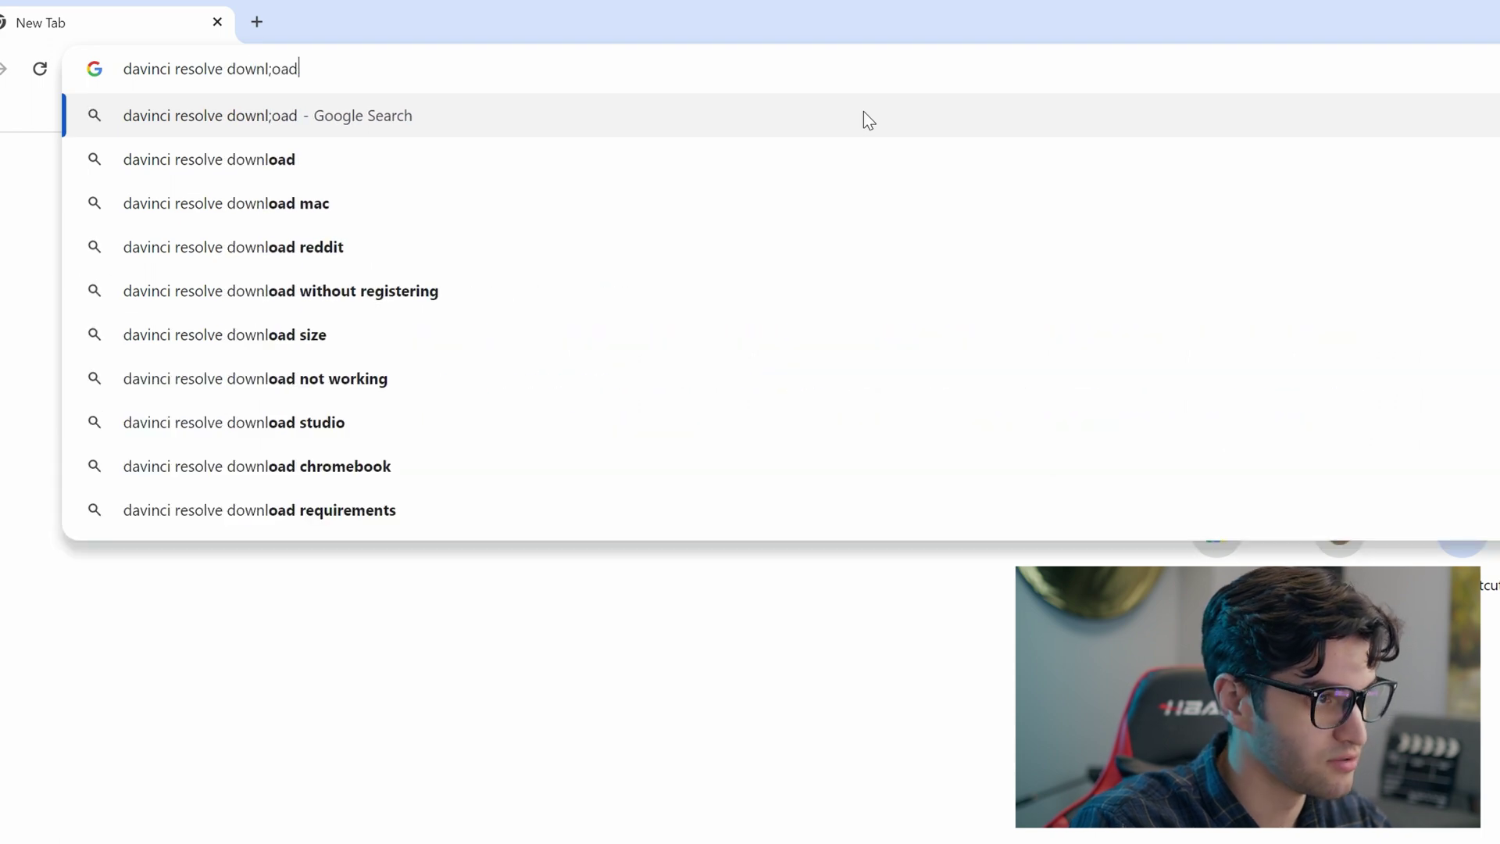
key("Return")
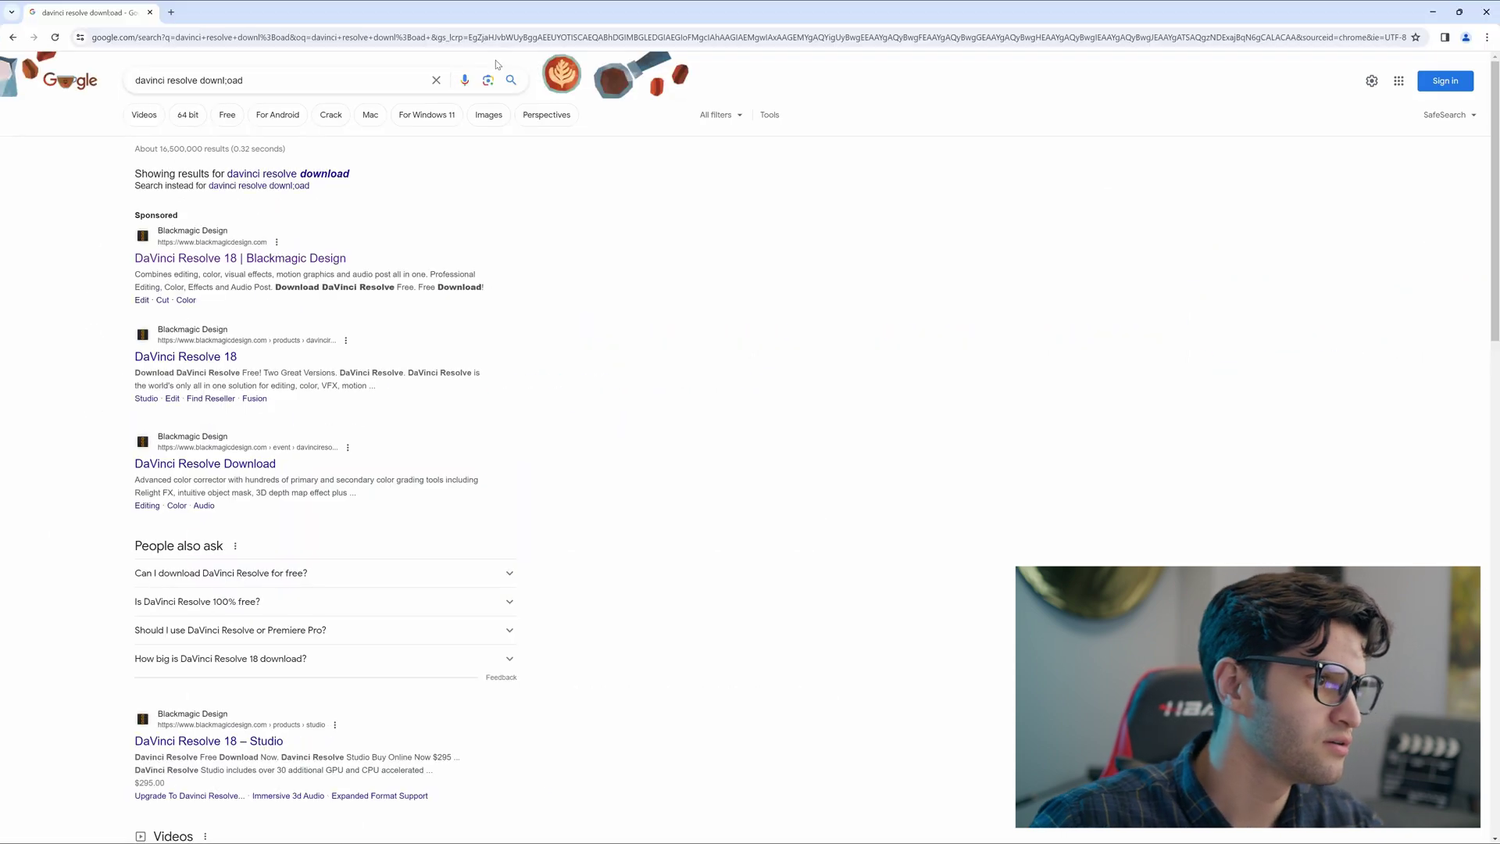
left_click(325, 258)
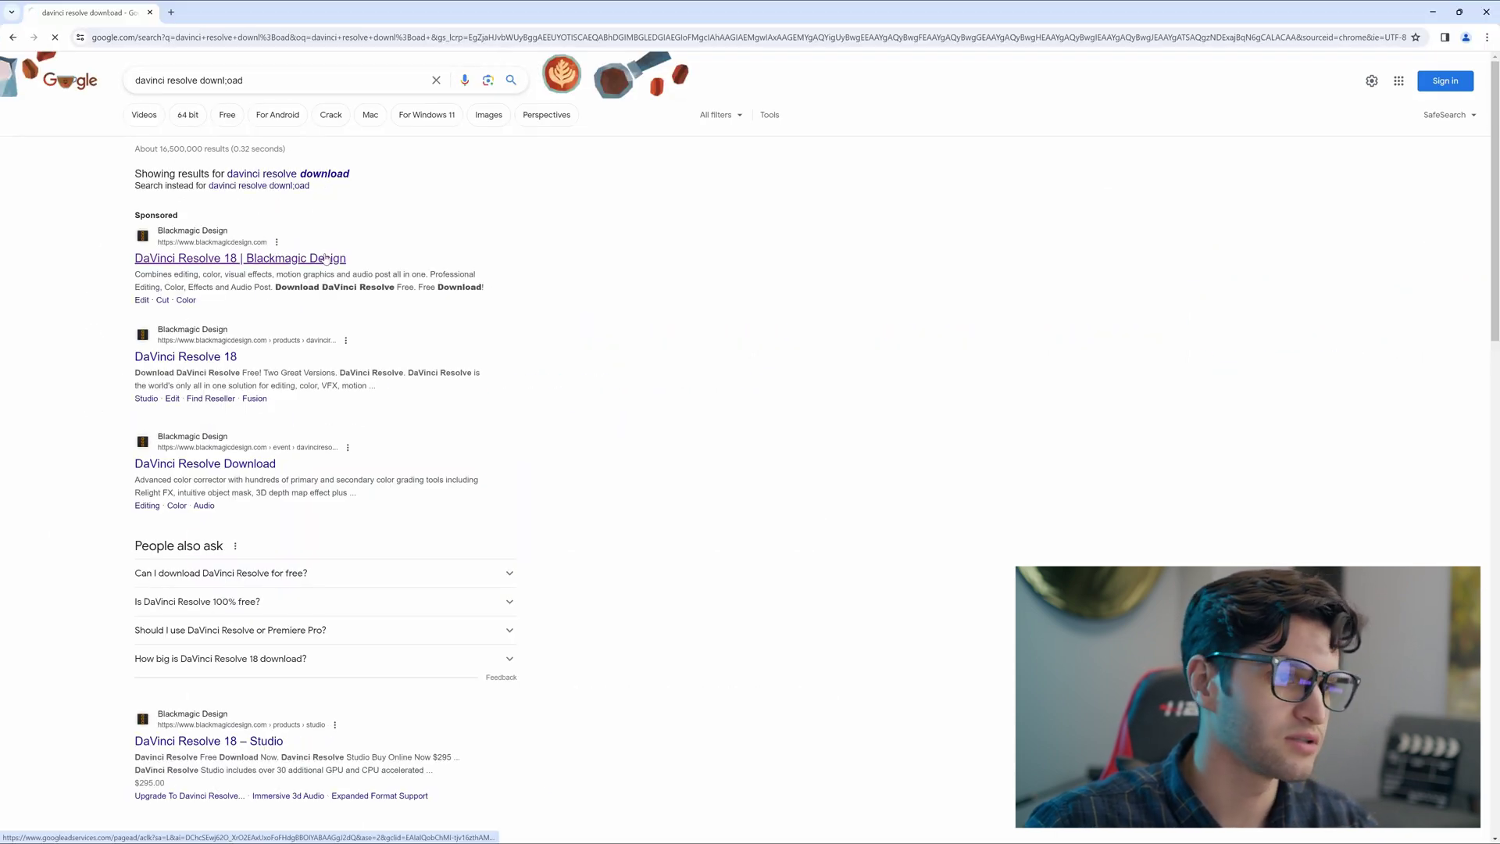
scroll(343, 263, "down", 3)
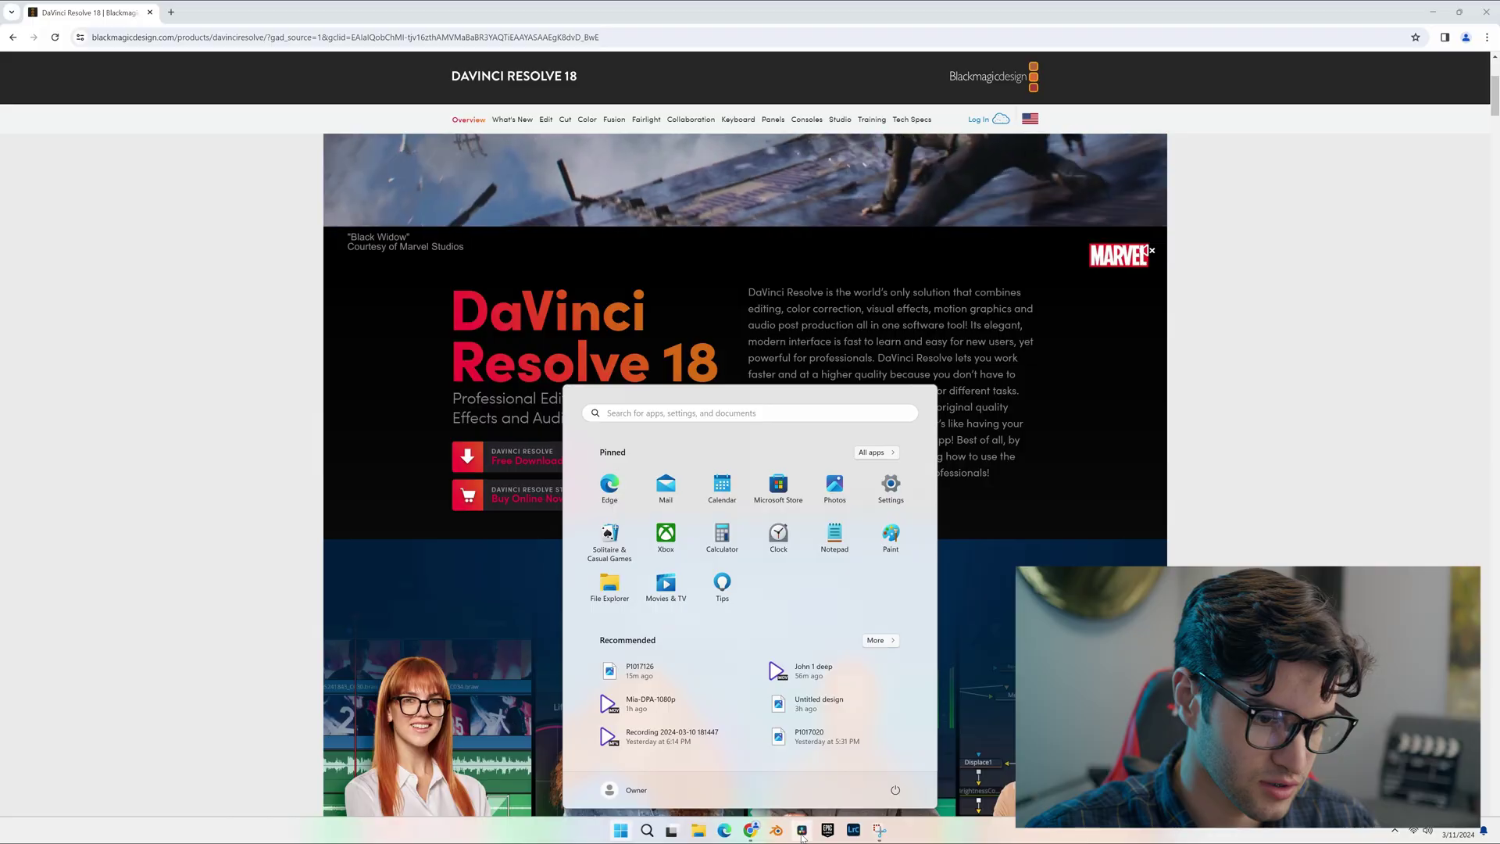
Switch to DaVinci Resolve and create a new project named "Editing Basics"
left_click(802, 831)
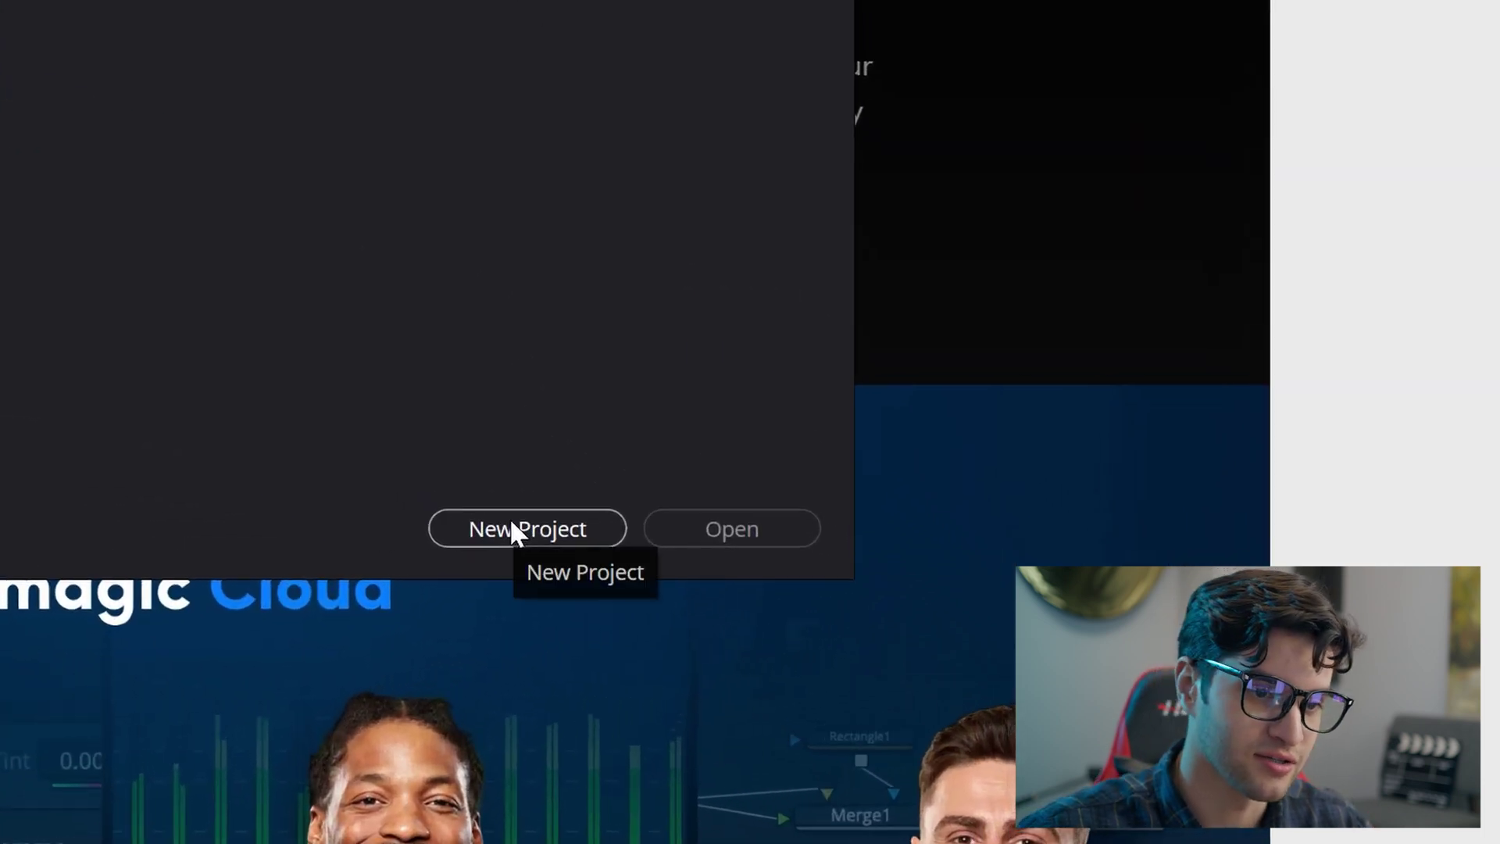
left_click(512, 522)
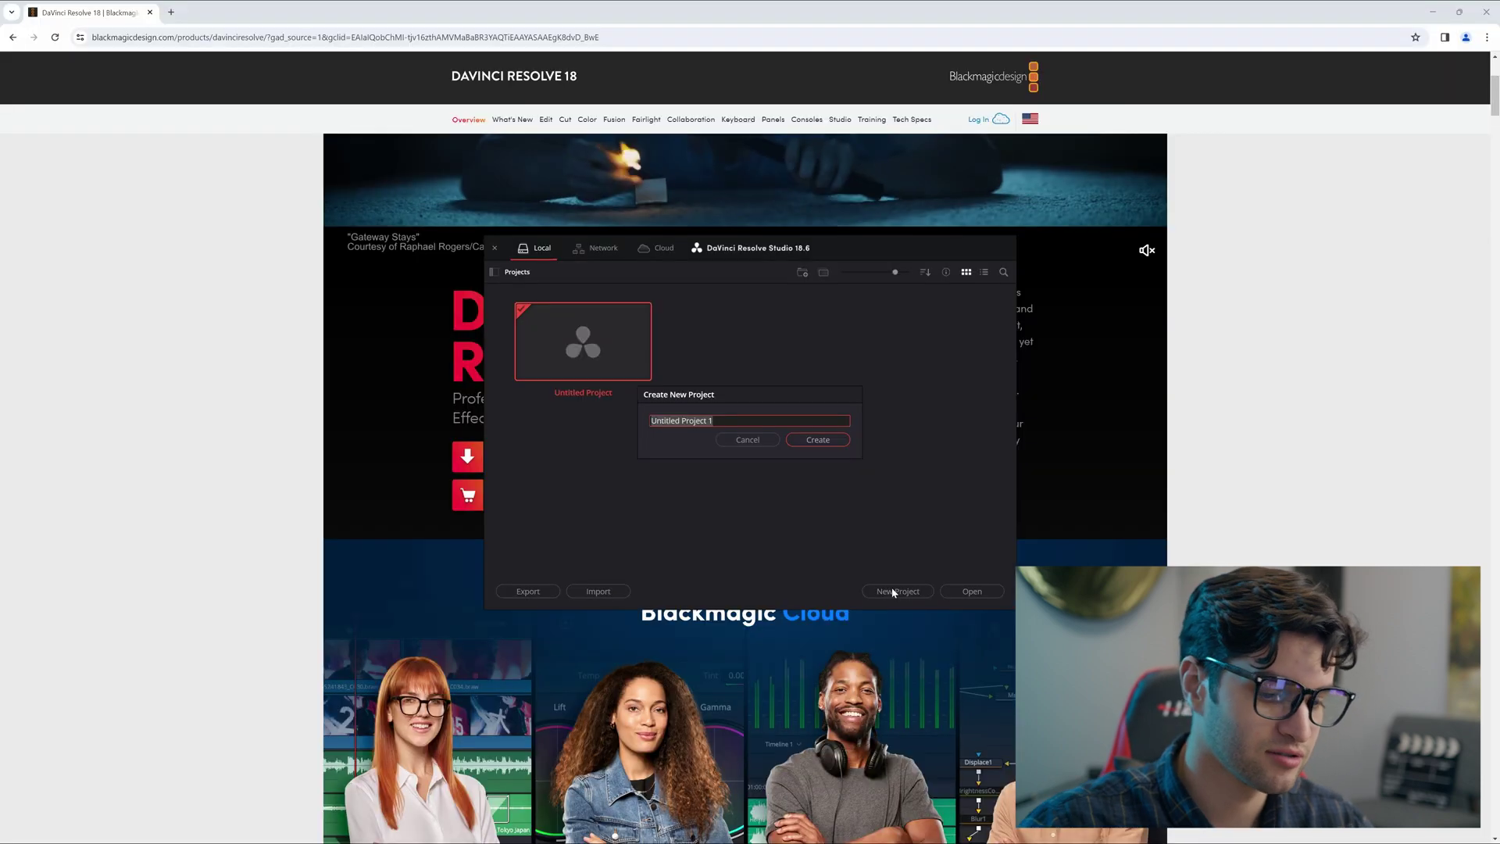
key("BackSpace")
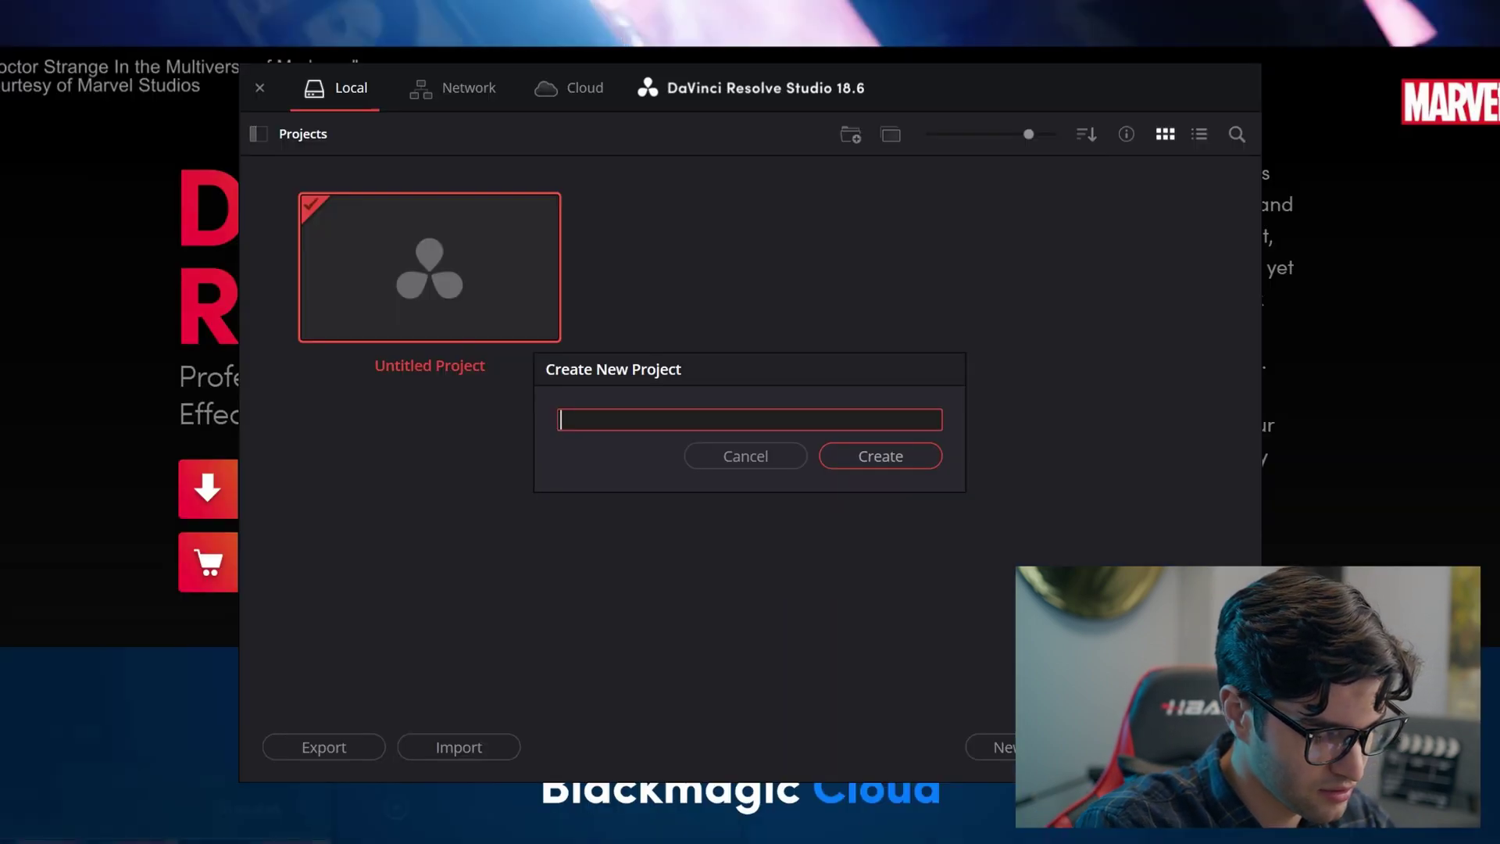
type("Editing Basics")
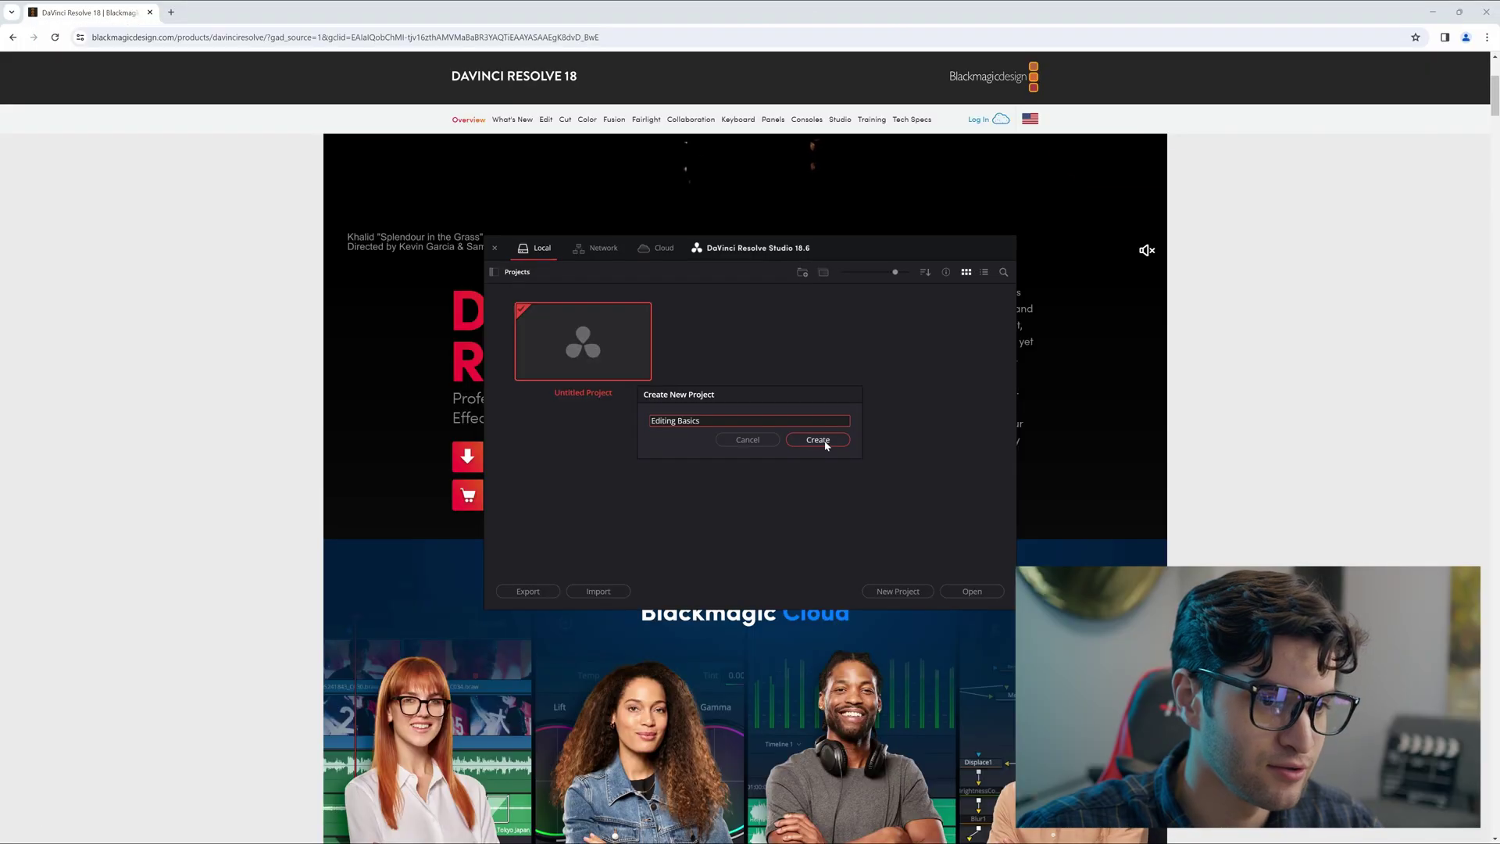
left_click(820, 440)
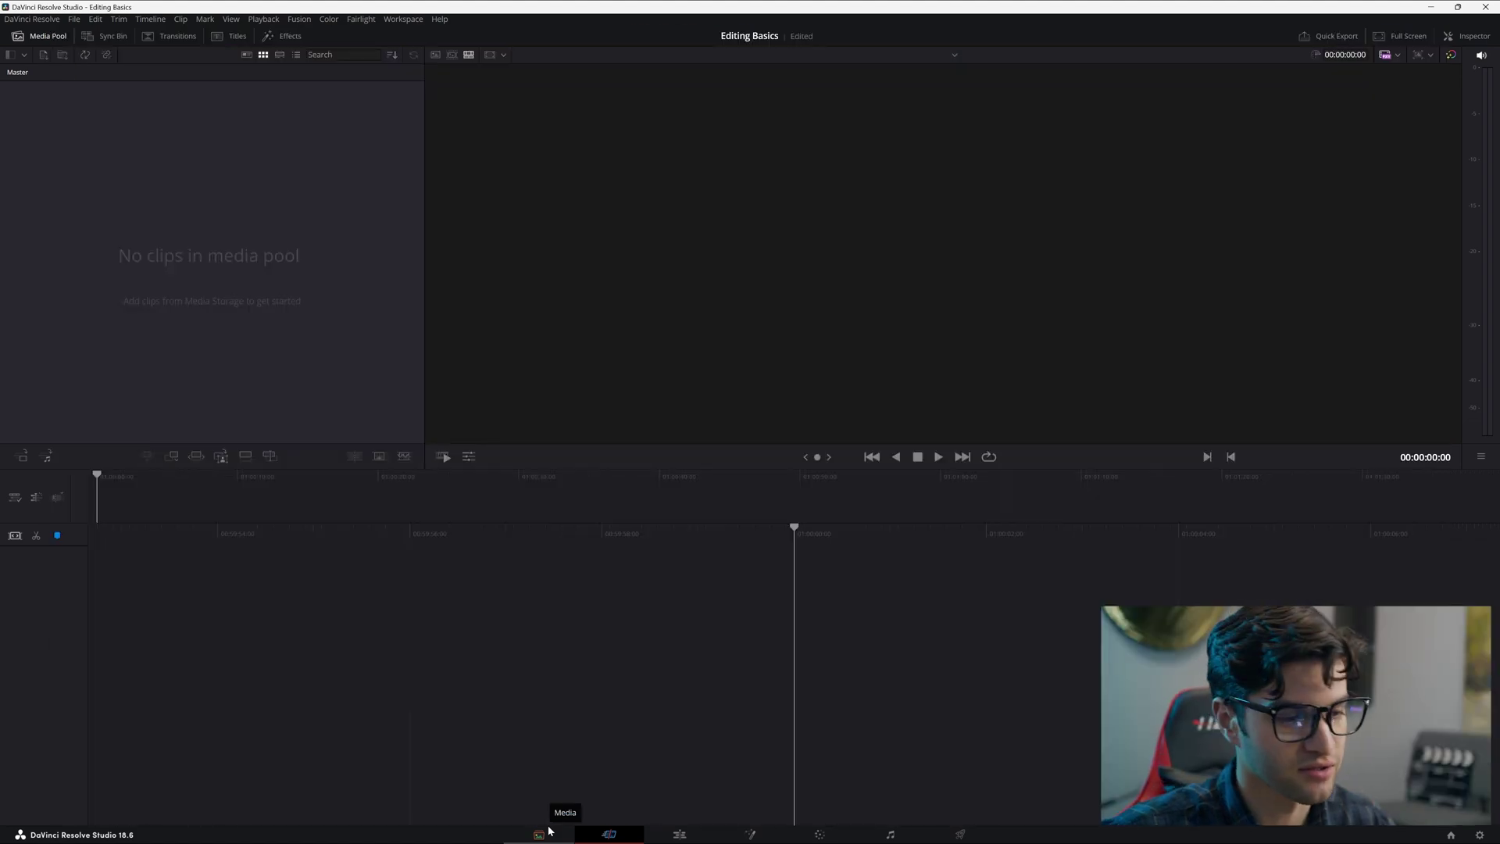
Look through the Media, Cut, Edit, Fusion, Color, Fairlight and Deliver workspaces in turn
left_click(541, 833)
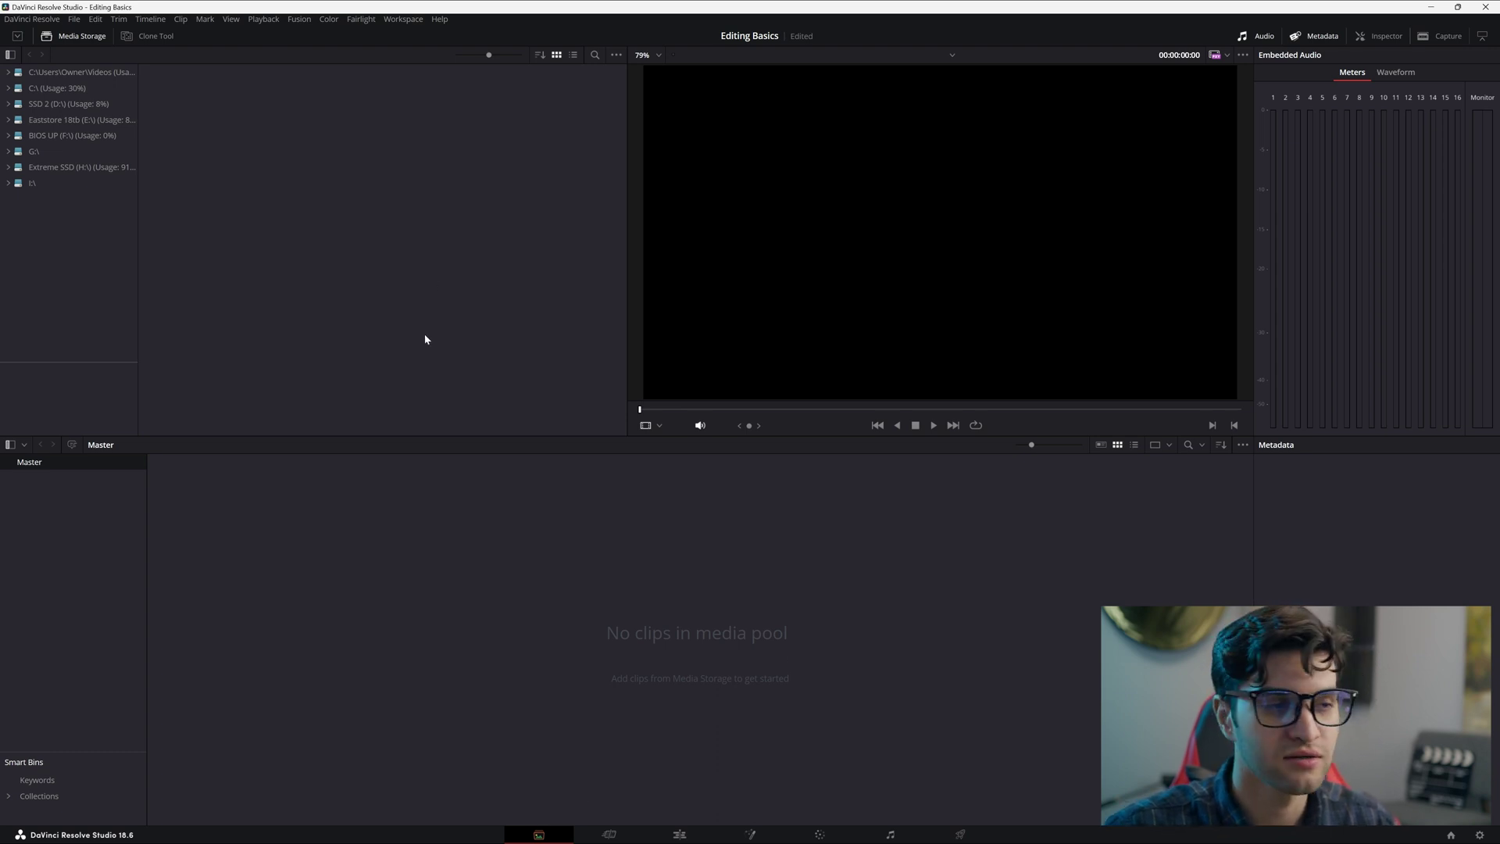
left_click(608, 835)
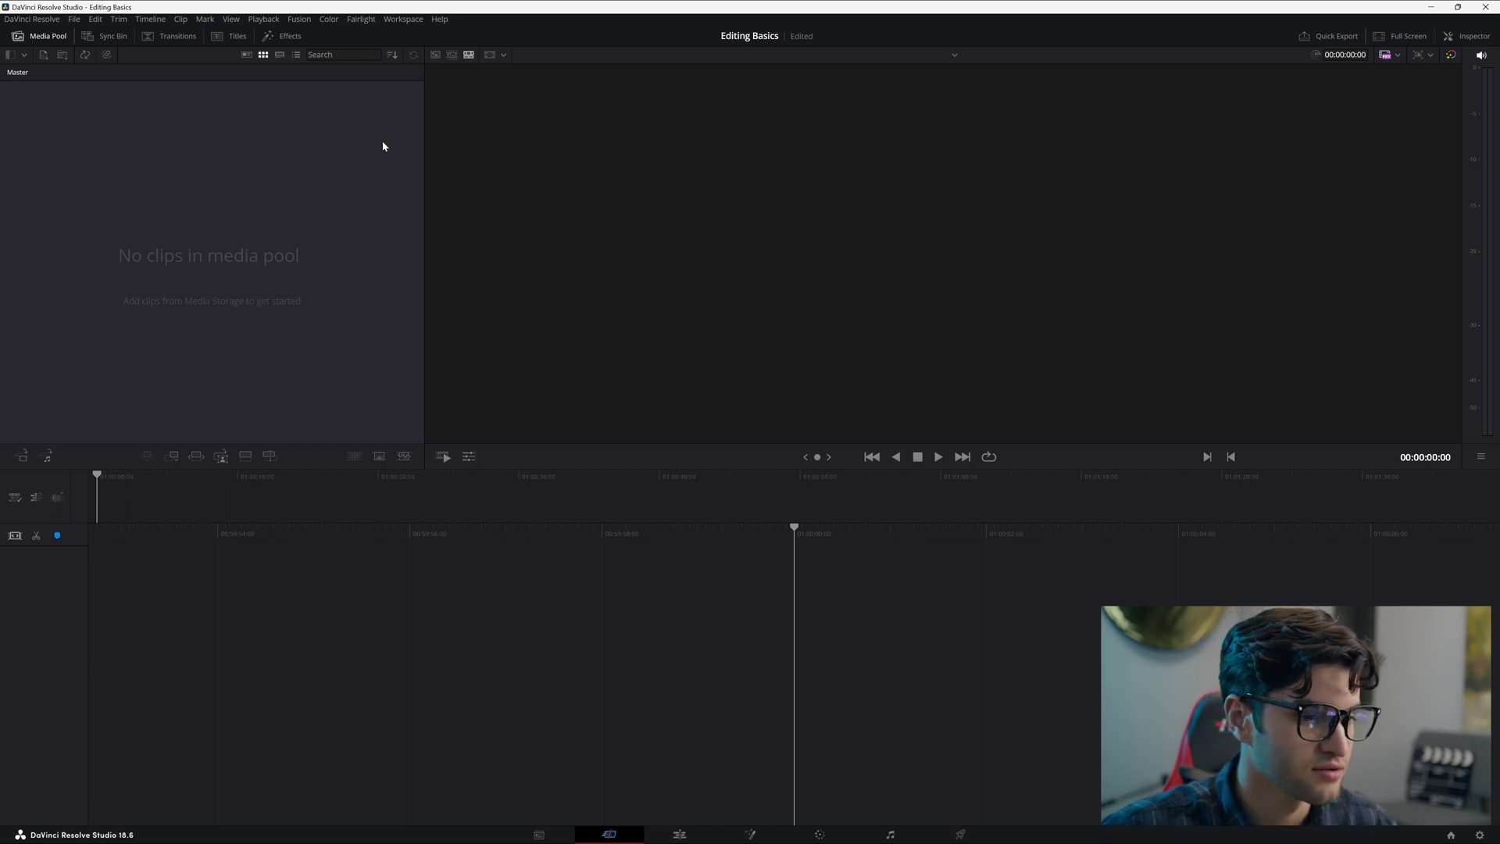
left_click(699, 834)
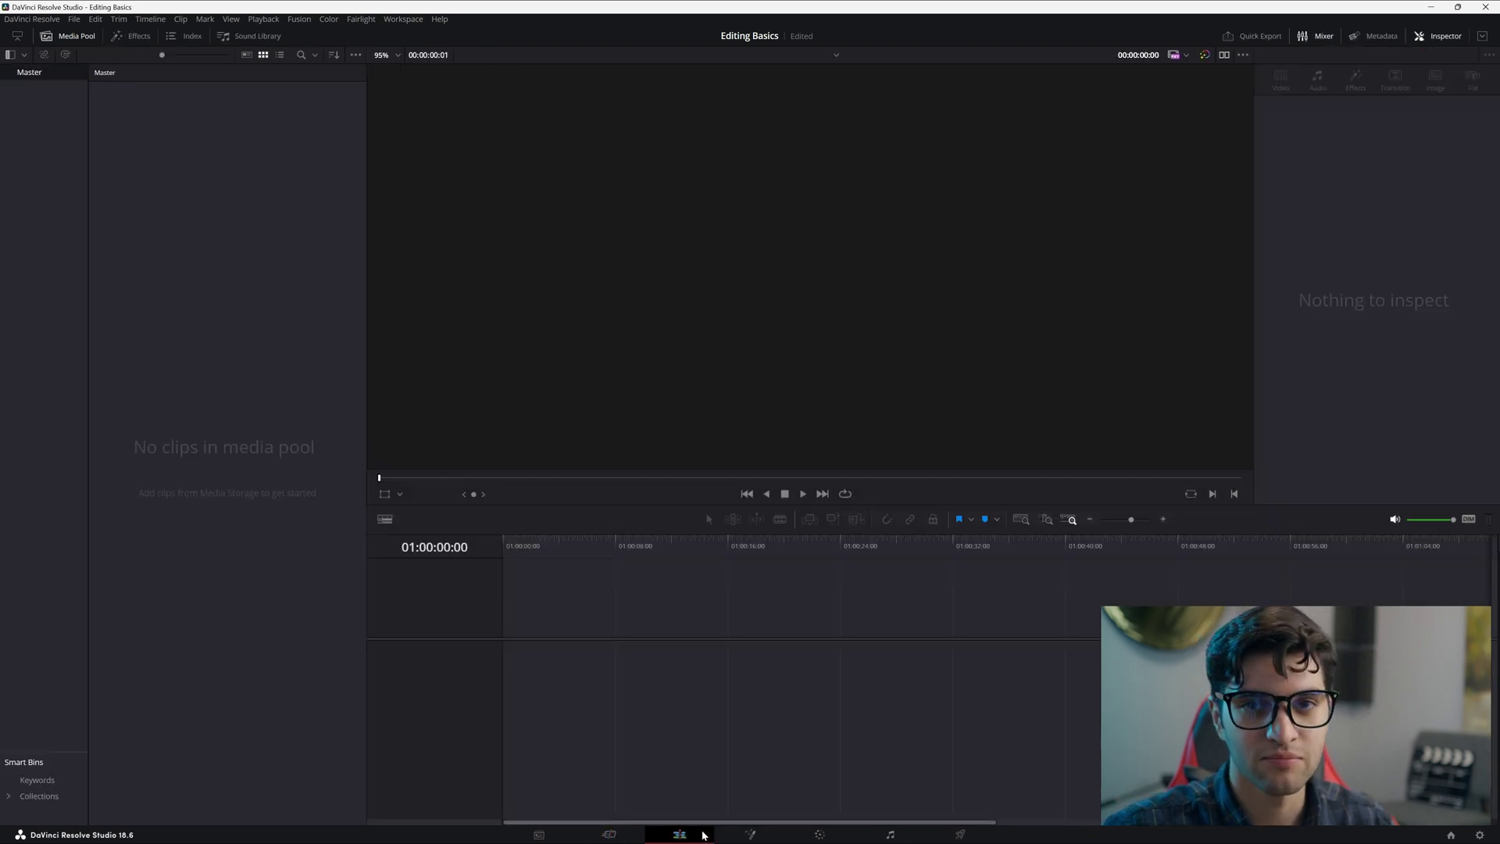
left_click(750, 834)
left_click(818, 835)
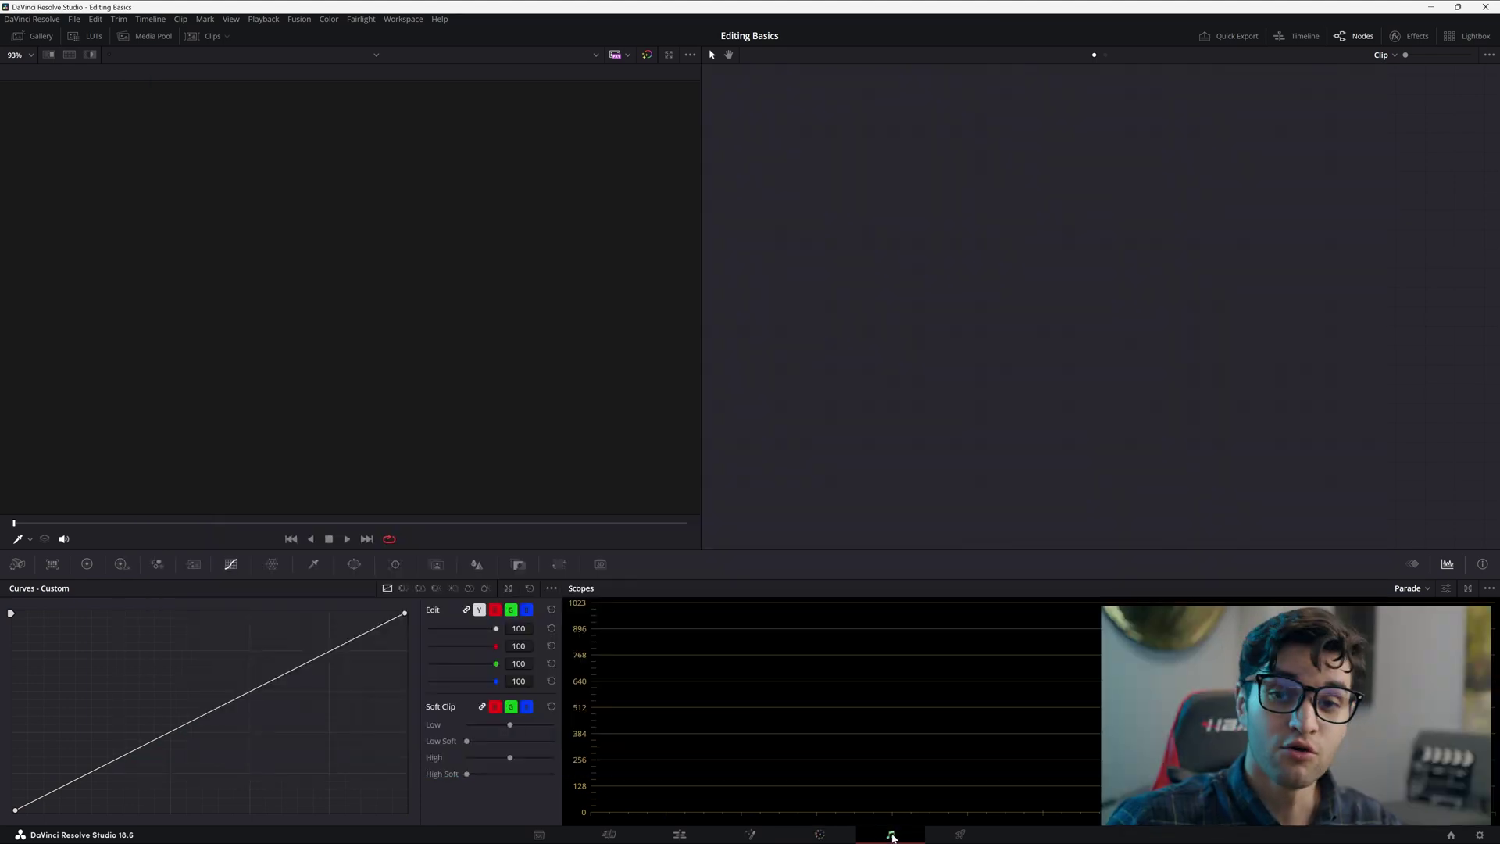
left_click(890, 835)
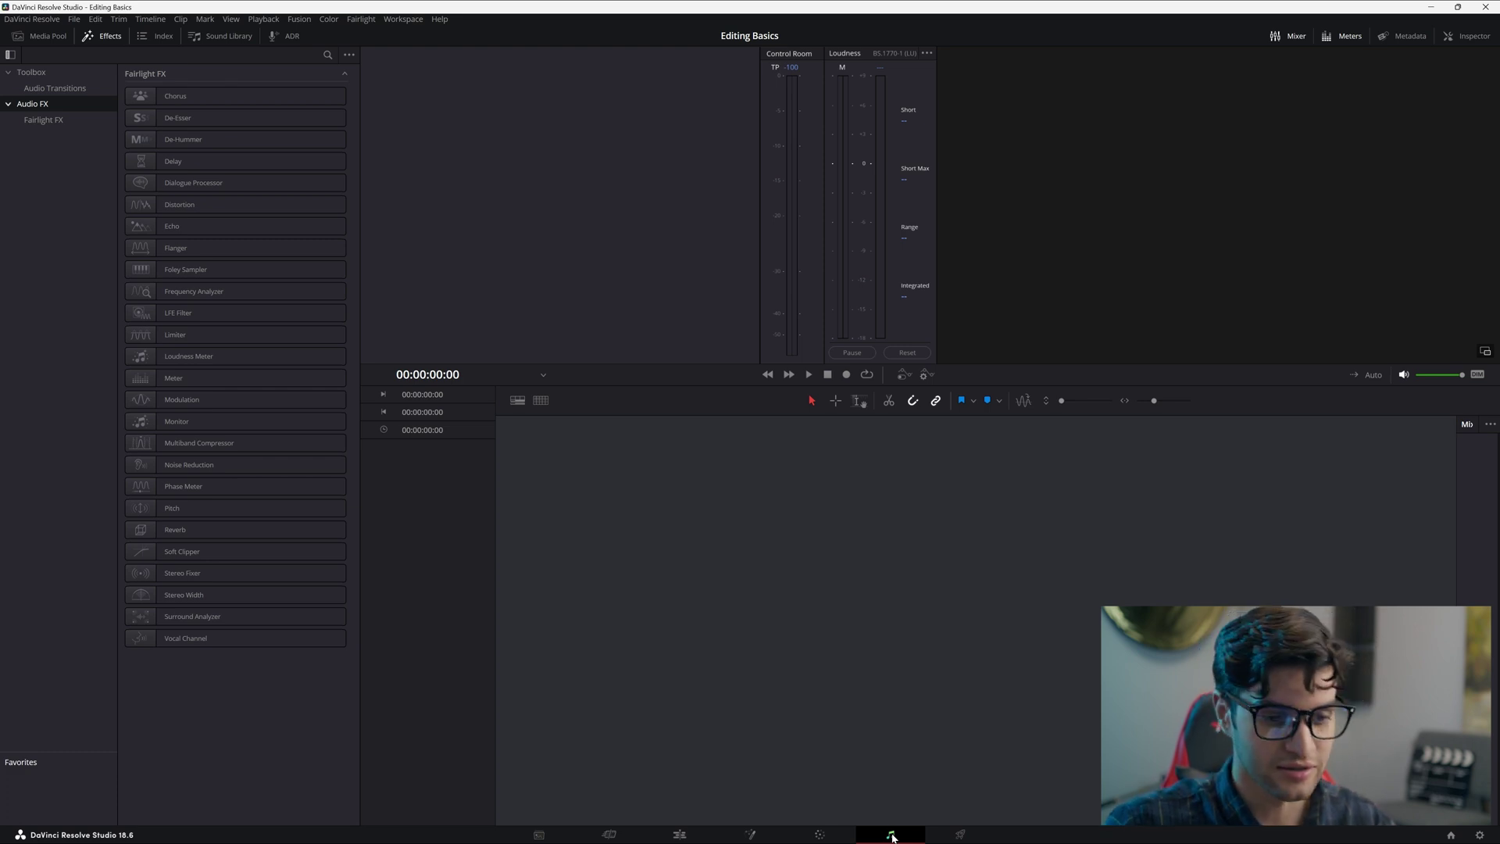
left_click(960, 834)
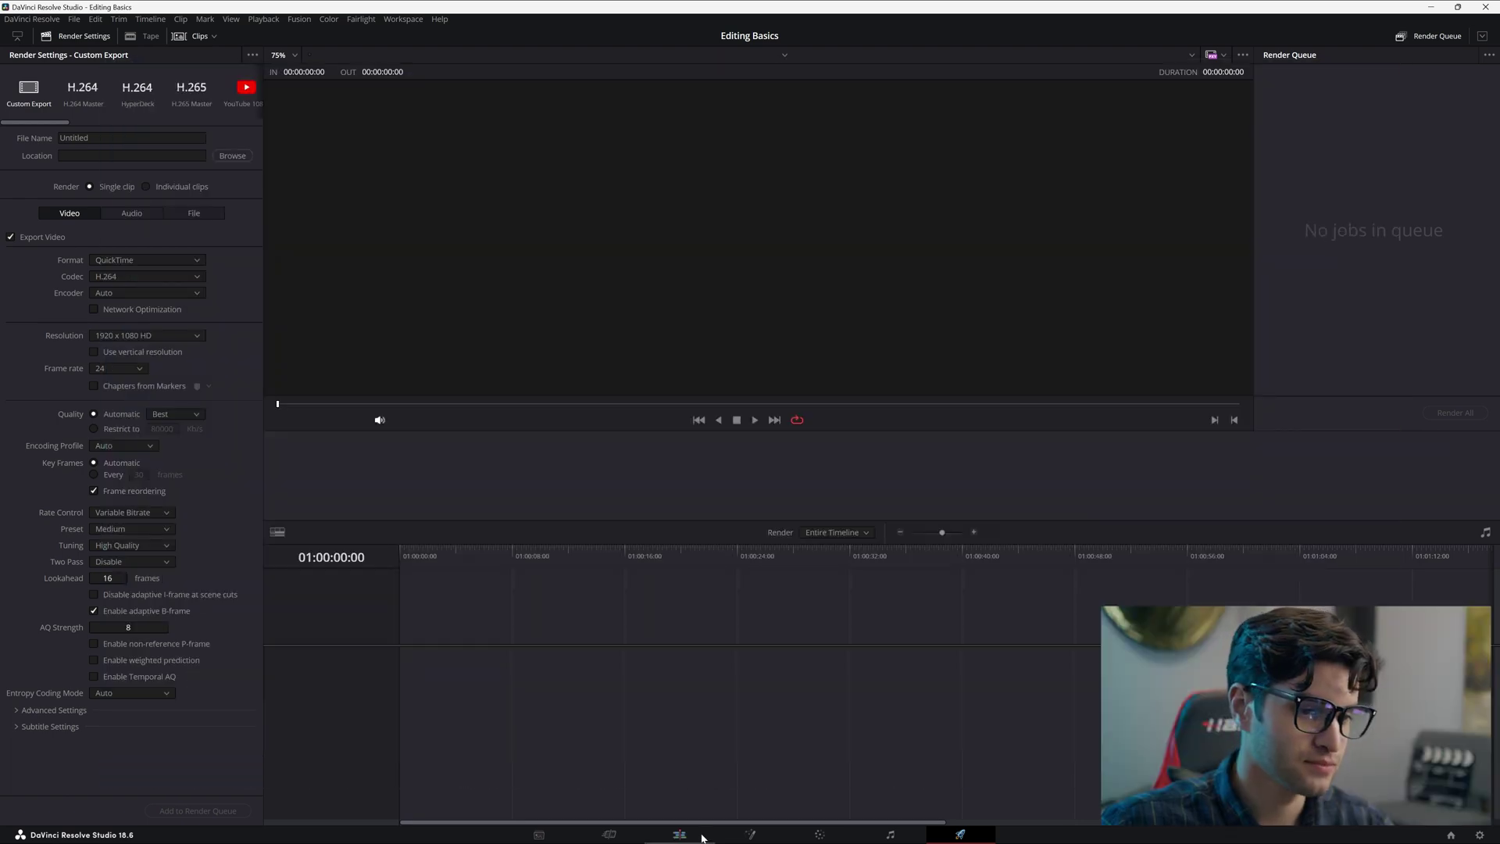
On the Edit page, show the Media Pool together with the Effects library and display the Video Transitions category
left_click(678, 834)
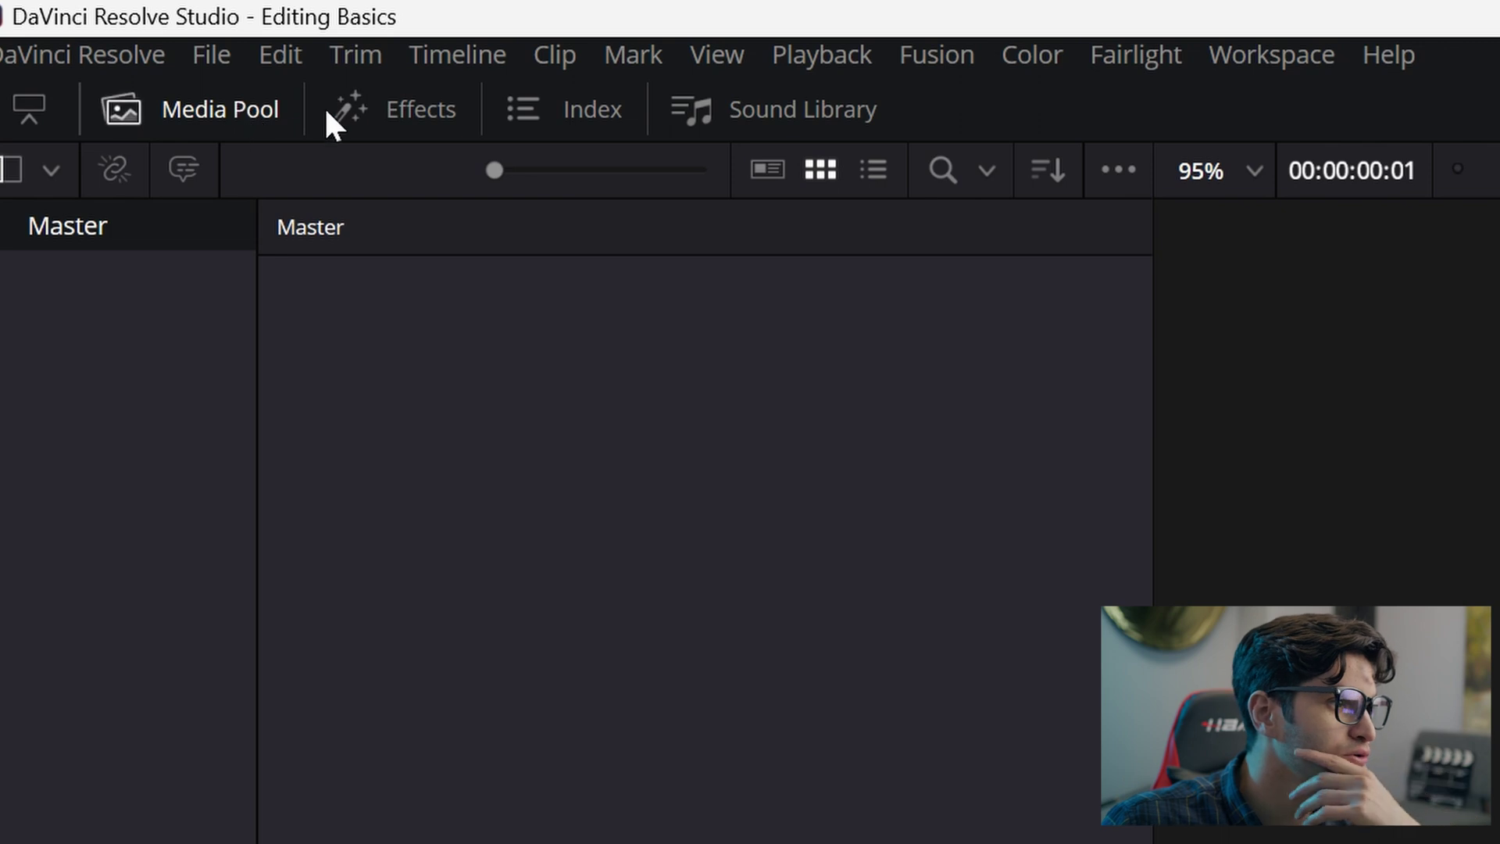
left_click(208, 103)
left_click(208, 104)
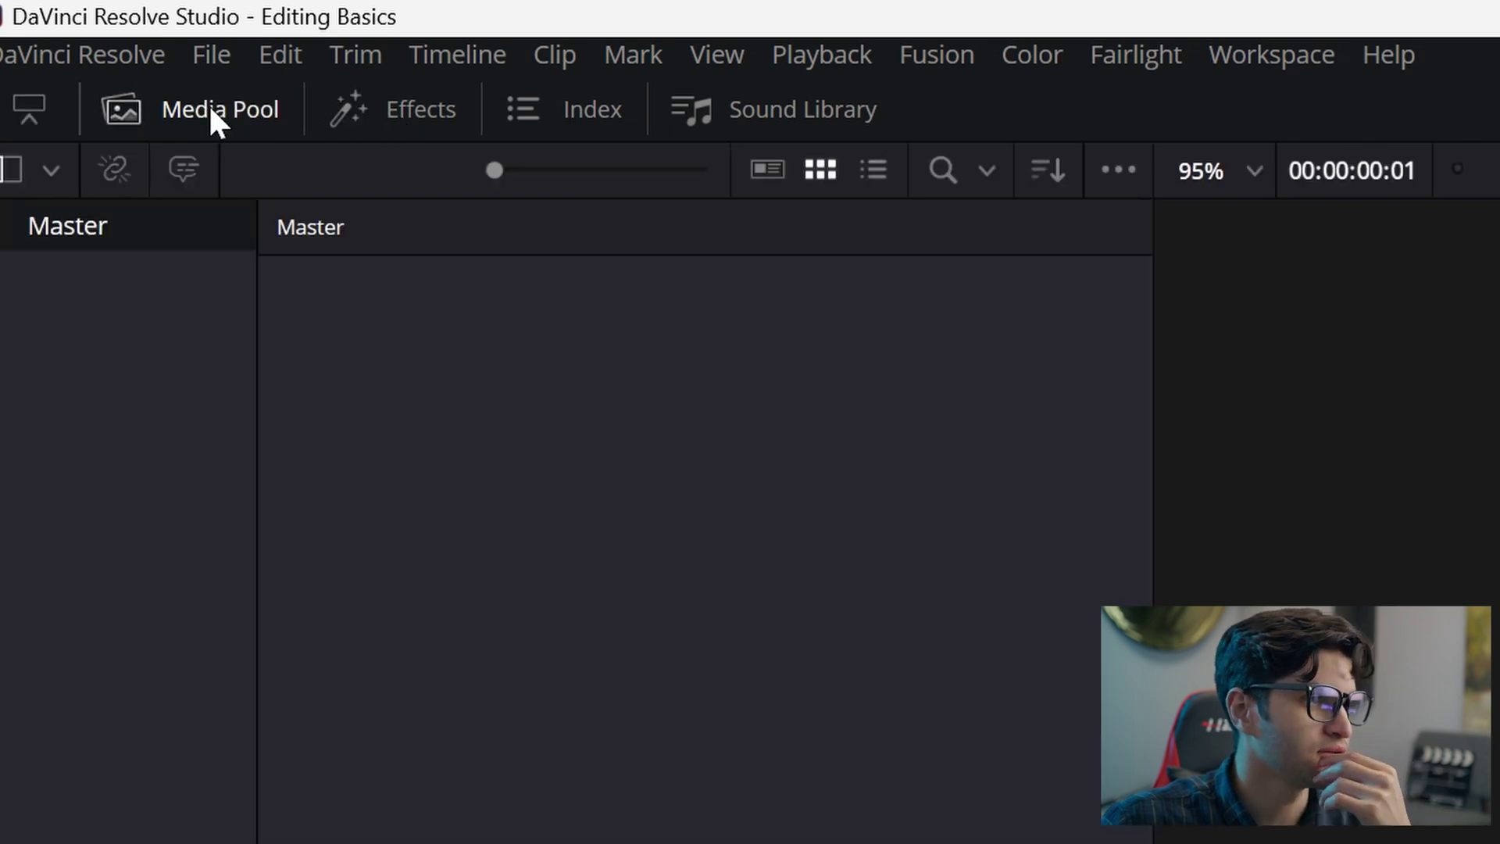
left_click(314, 106)
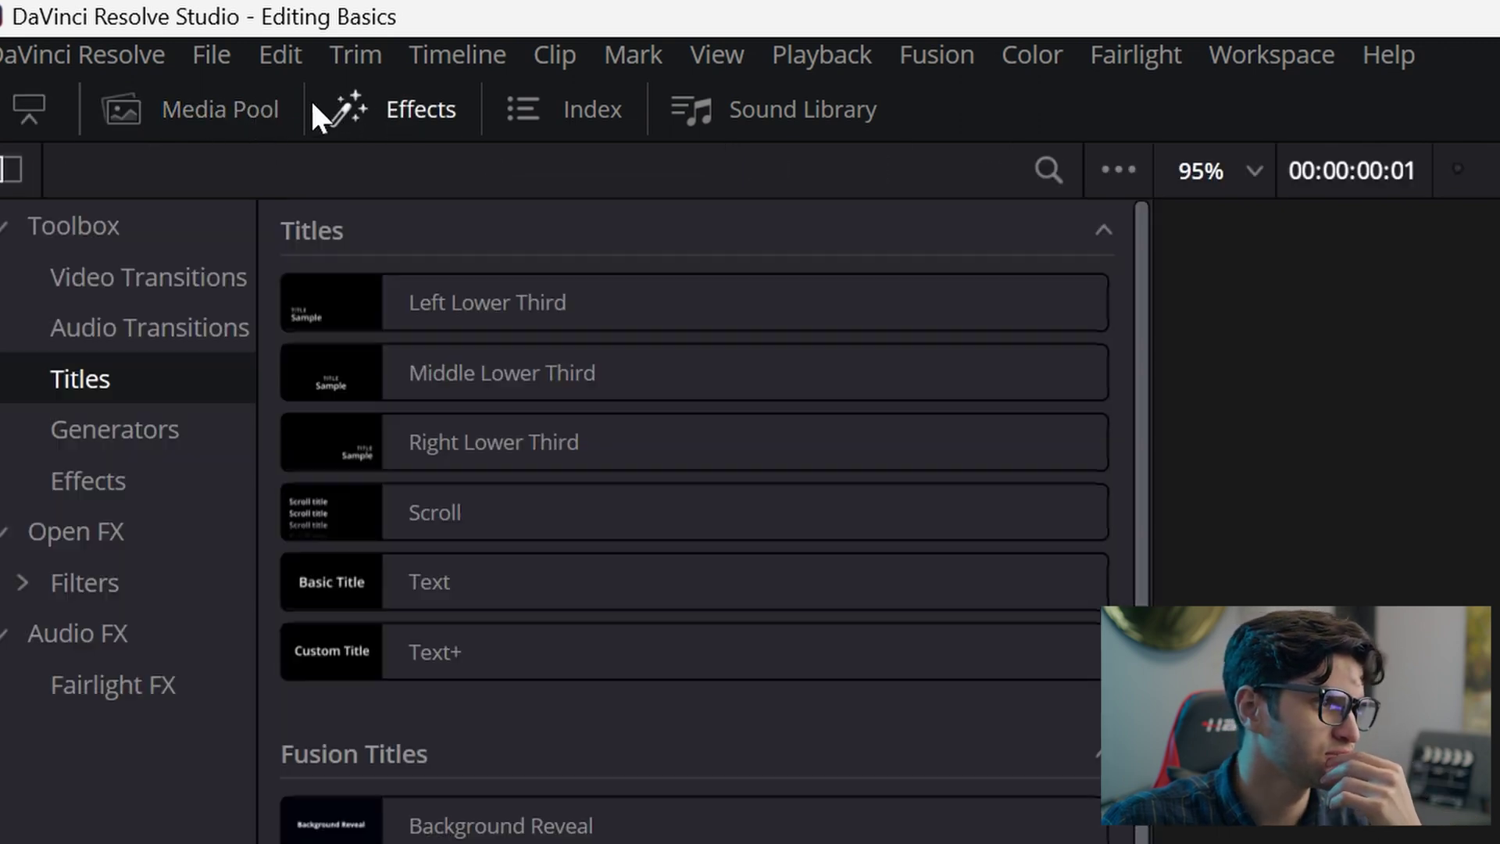
left_click(275, 101)
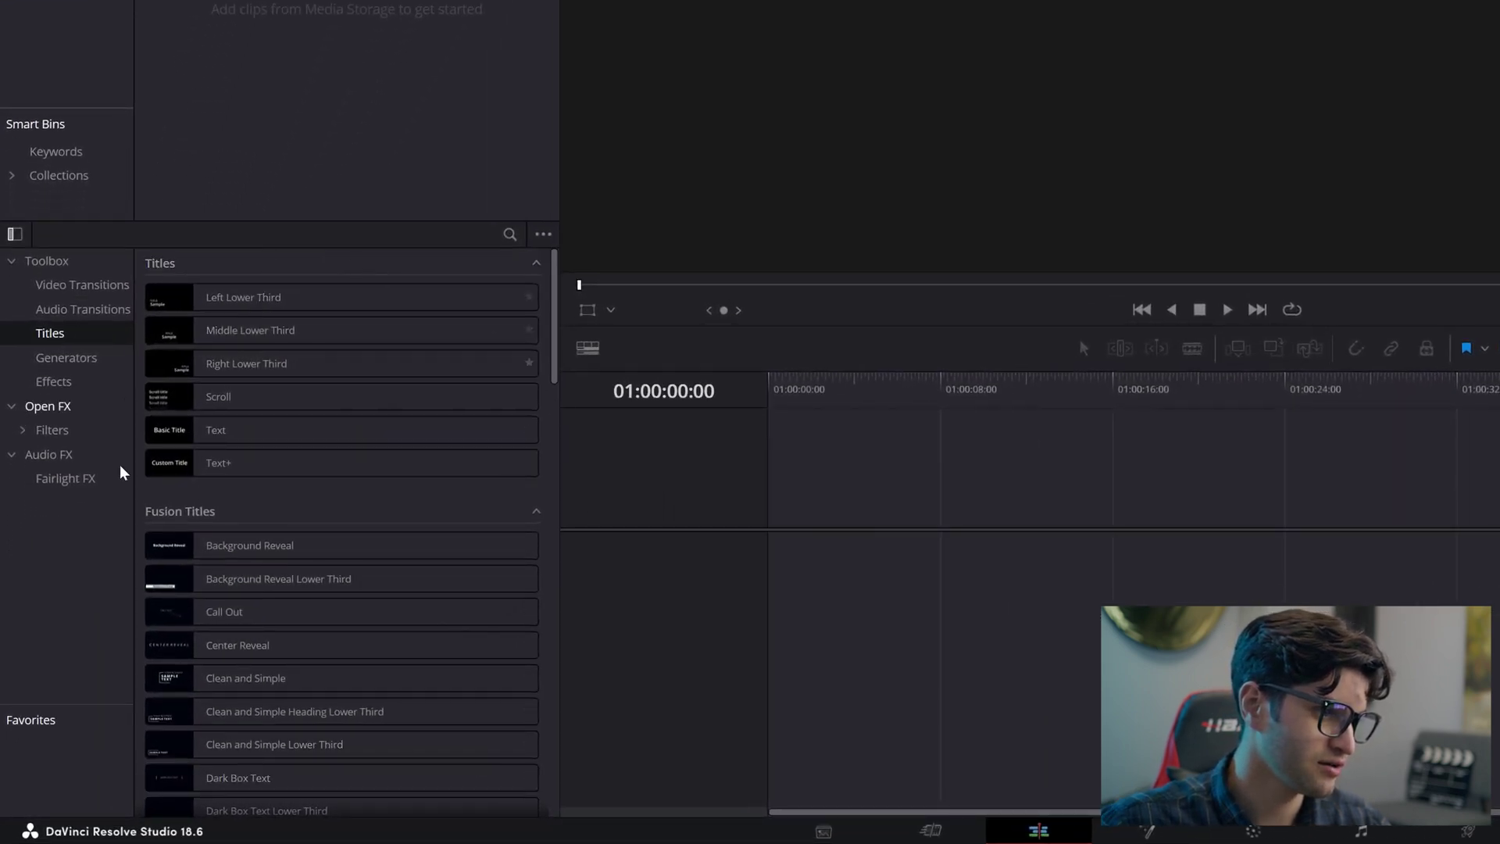
left_click(92, 285)
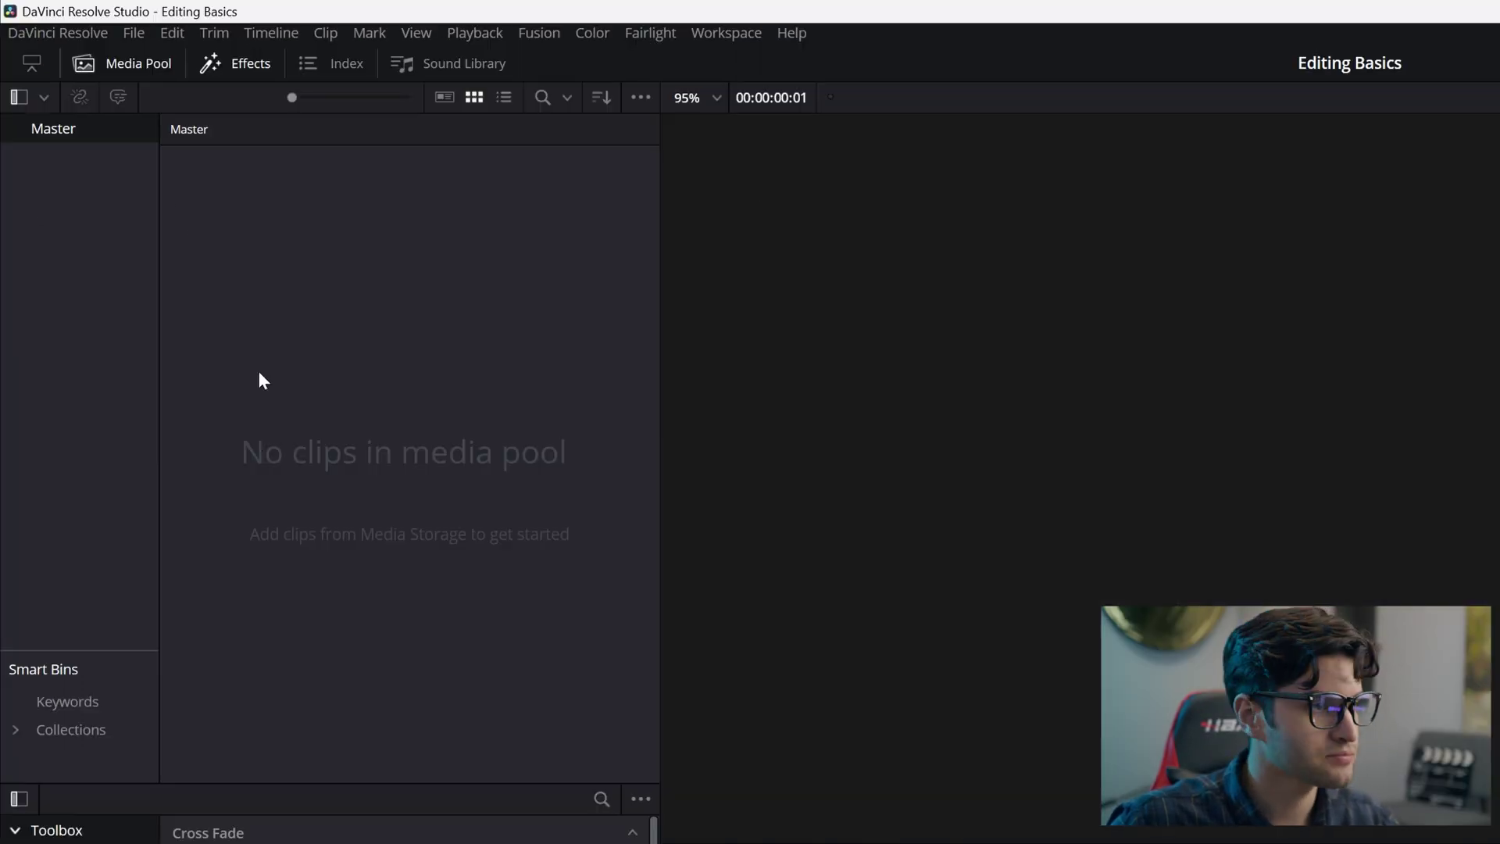
Import the clips DJI_0297, DJI_0299, DJI_0303 and DJI_0315 from the Gucci Realtor folder on Extreme SSD (H:) into the media pool
right_click(260, 342)
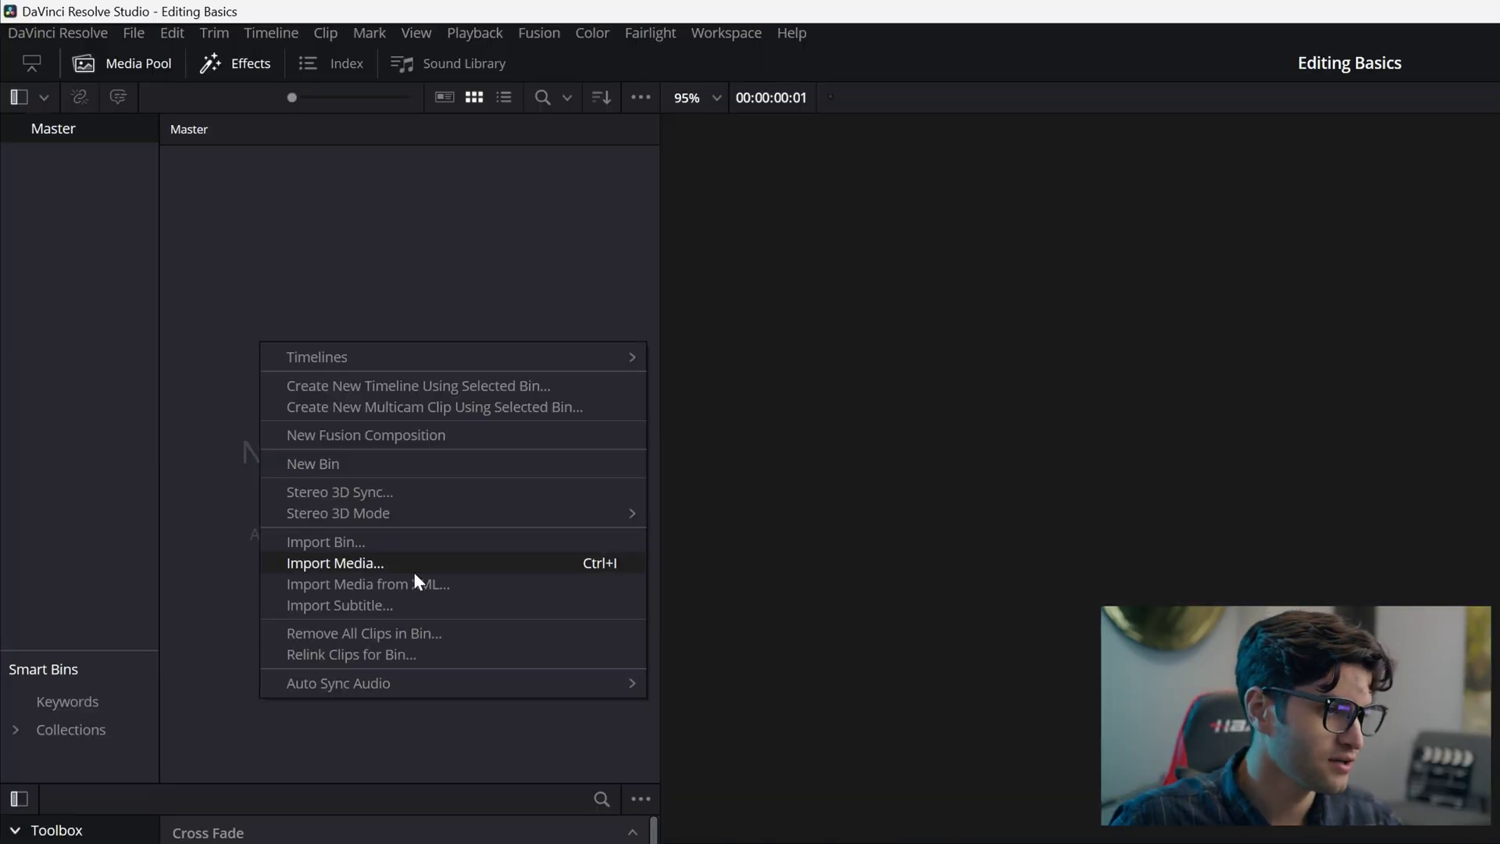
left_click(303, 564)
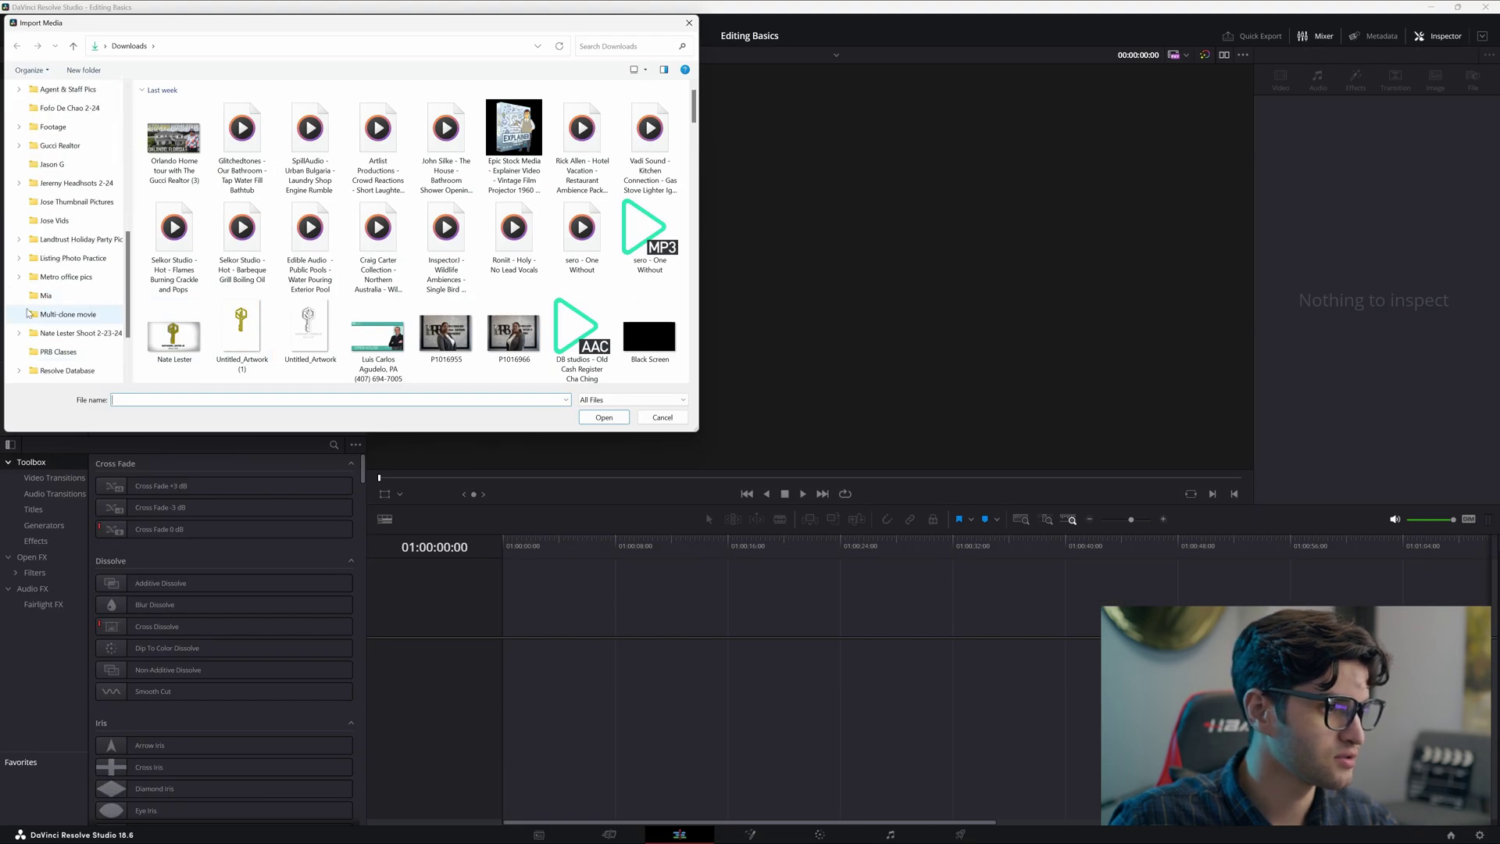
scroll(28, 313, "up", 2)
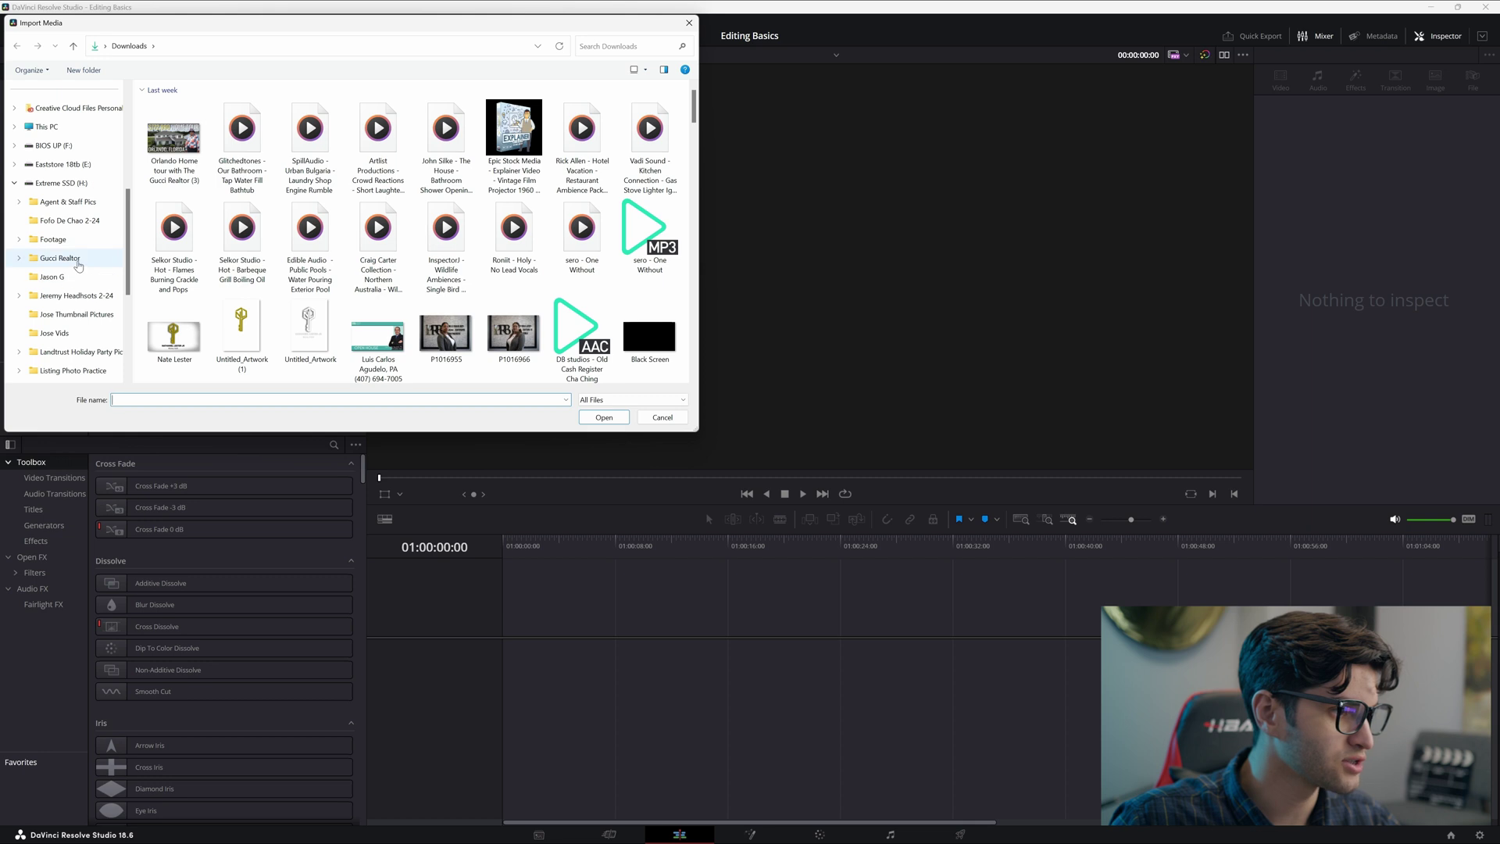
left_click(78, 259)
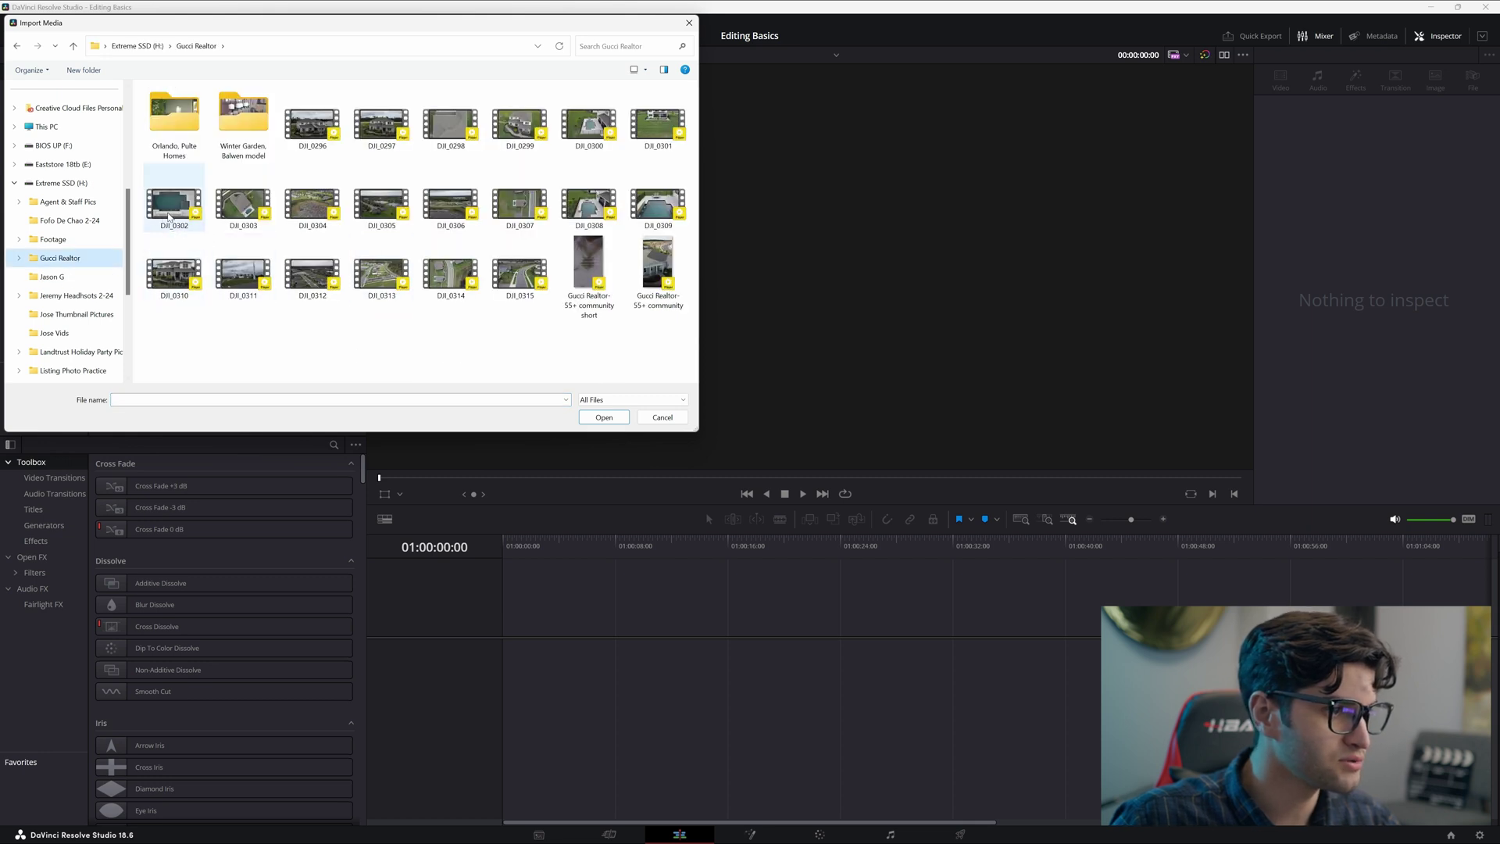
left_click(246, 209)
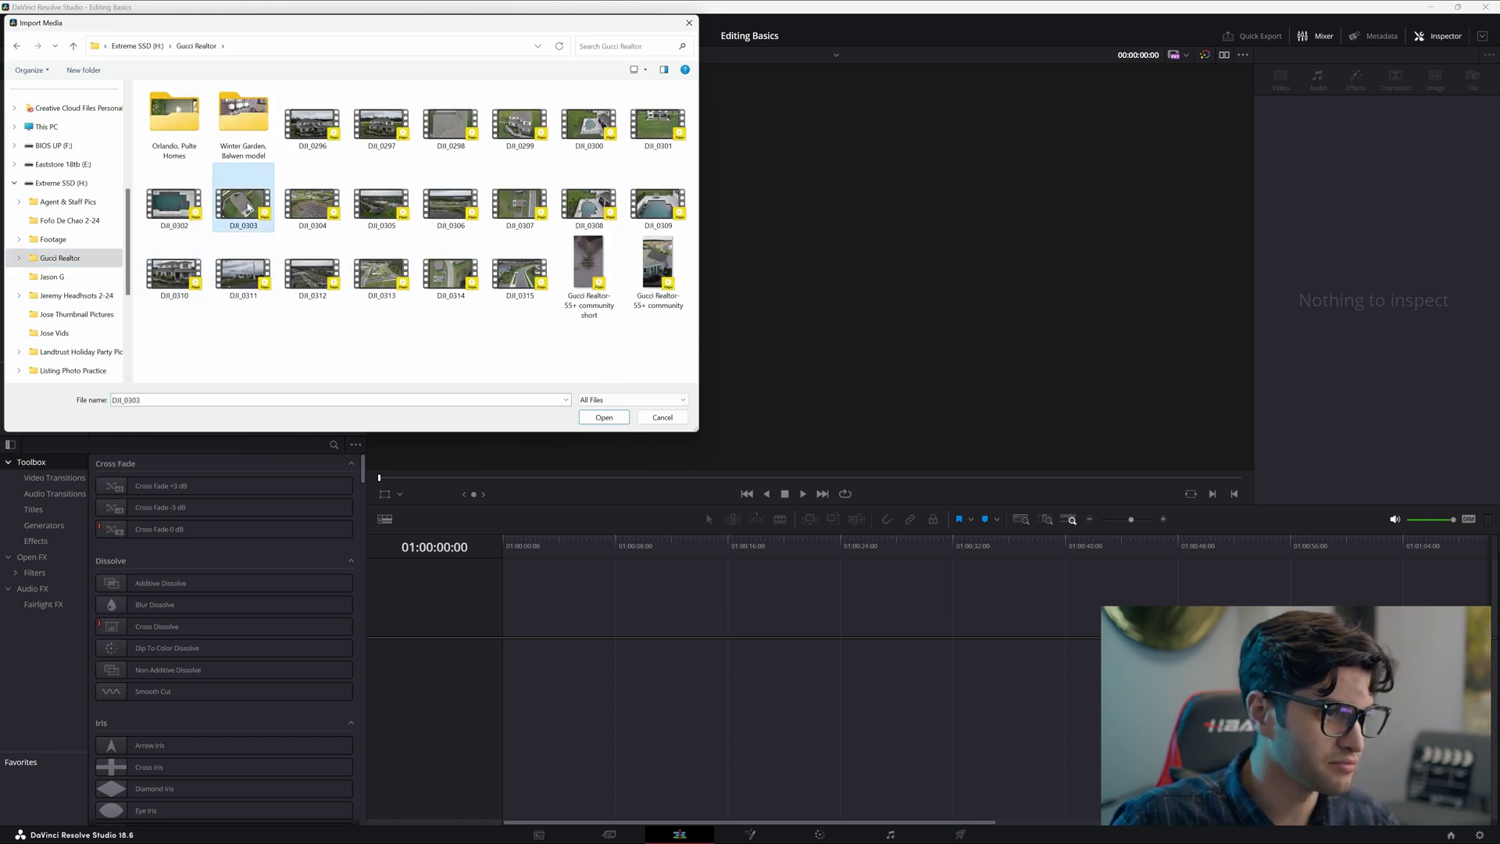
left_click(381, 125, "ctrl")
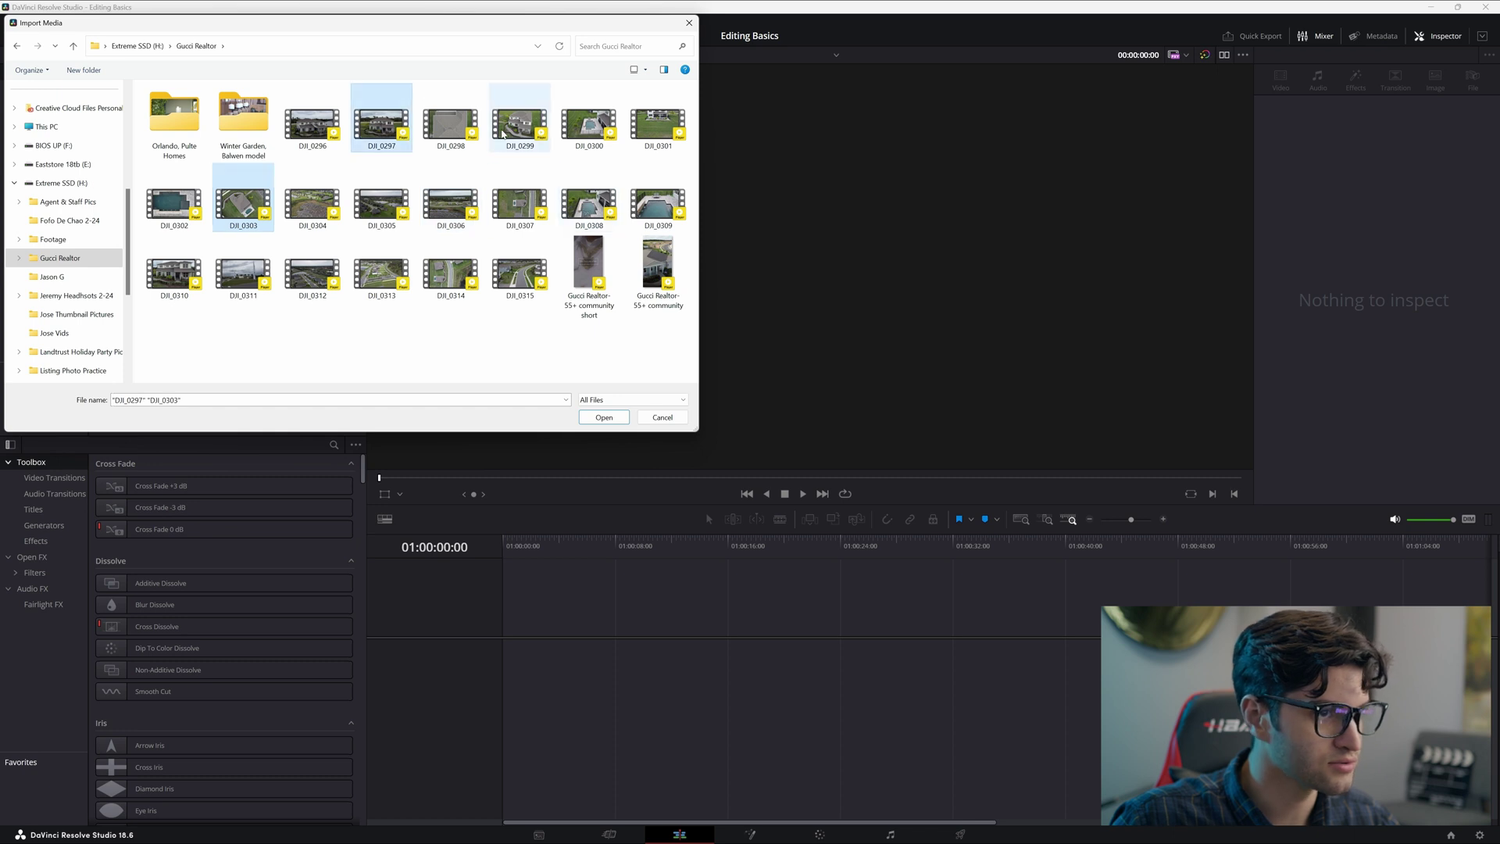
left_click(519, 125, "ctrl")
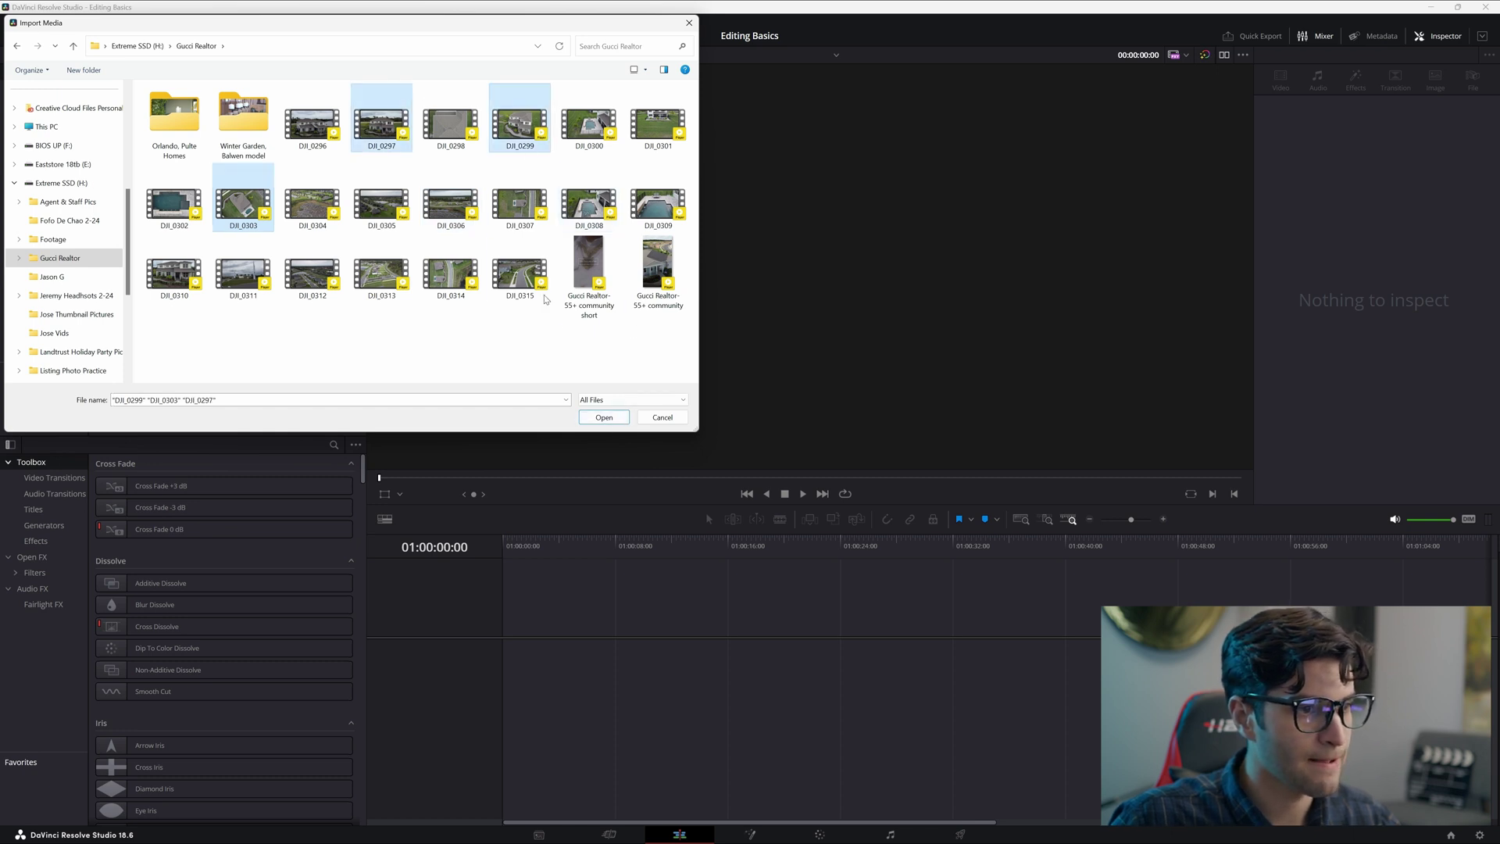
left_click(520, 273, "ctrl")
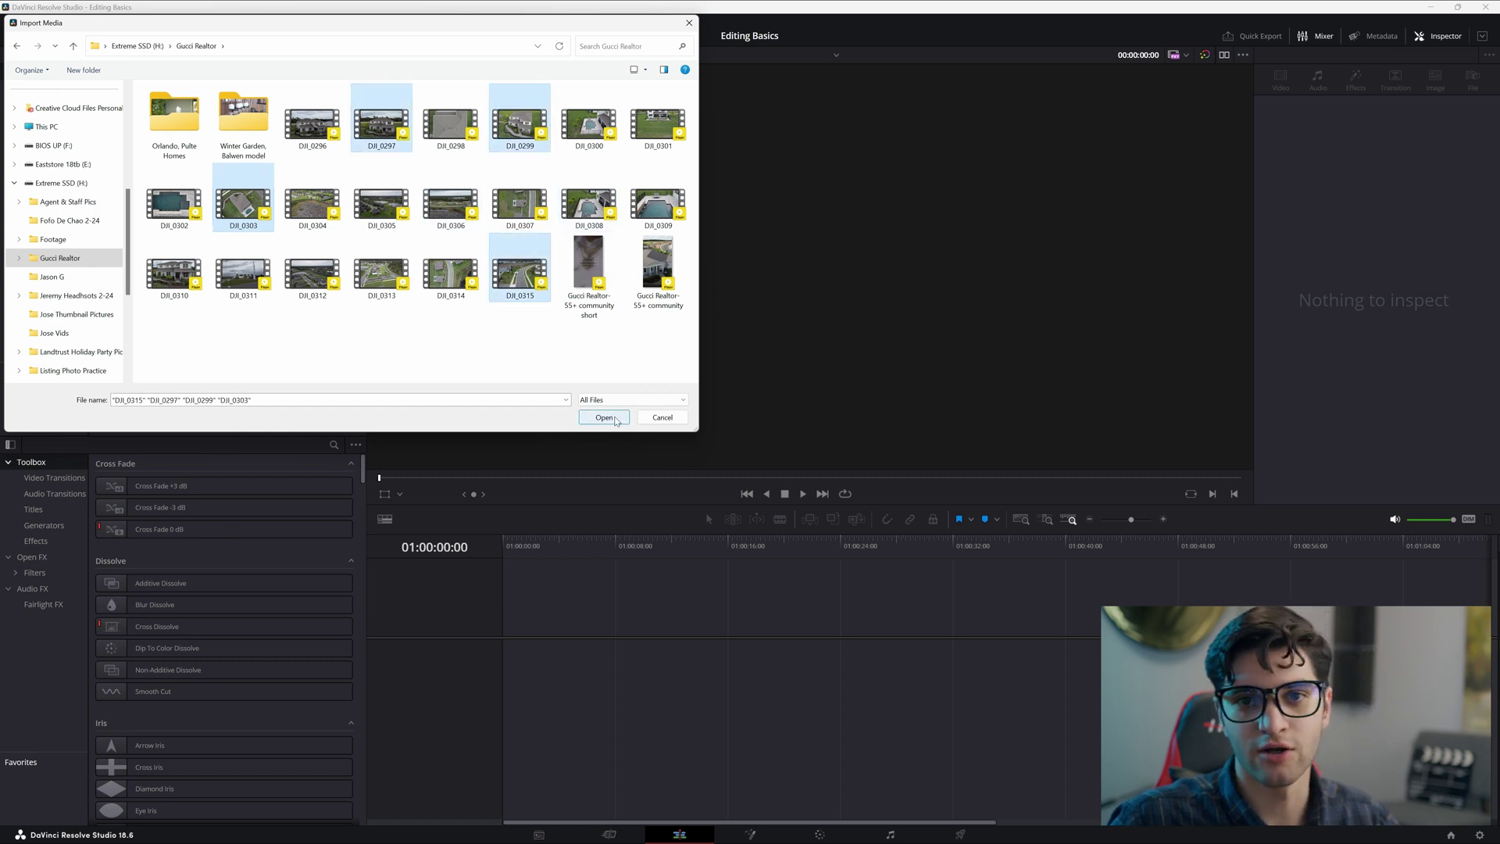
left_click(604, 418)
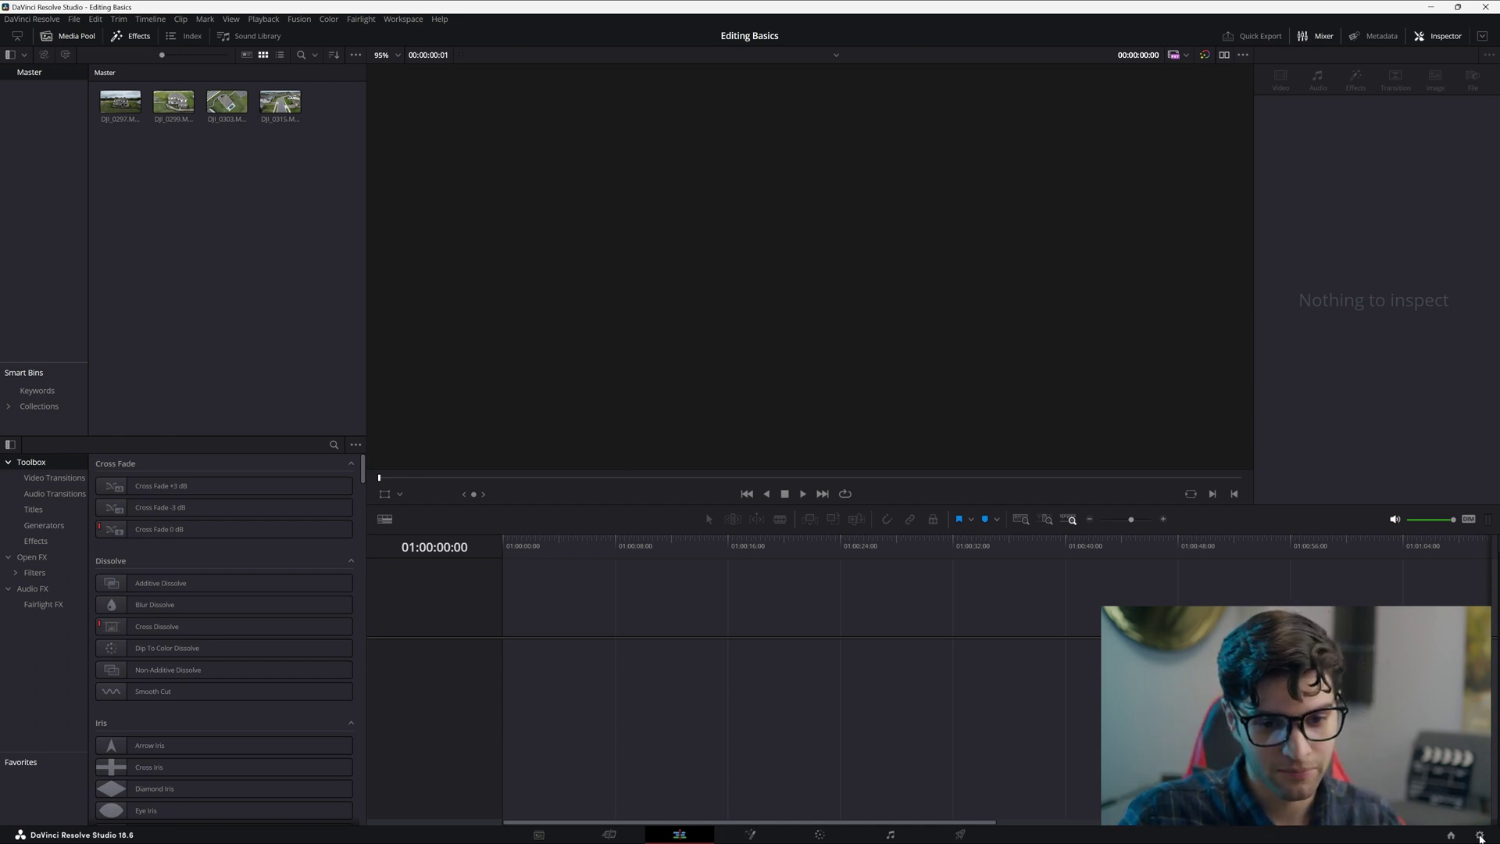
Set the project's timeline frame rate to 29.97 frames per second and save the project settings
left_click(1480, 836)
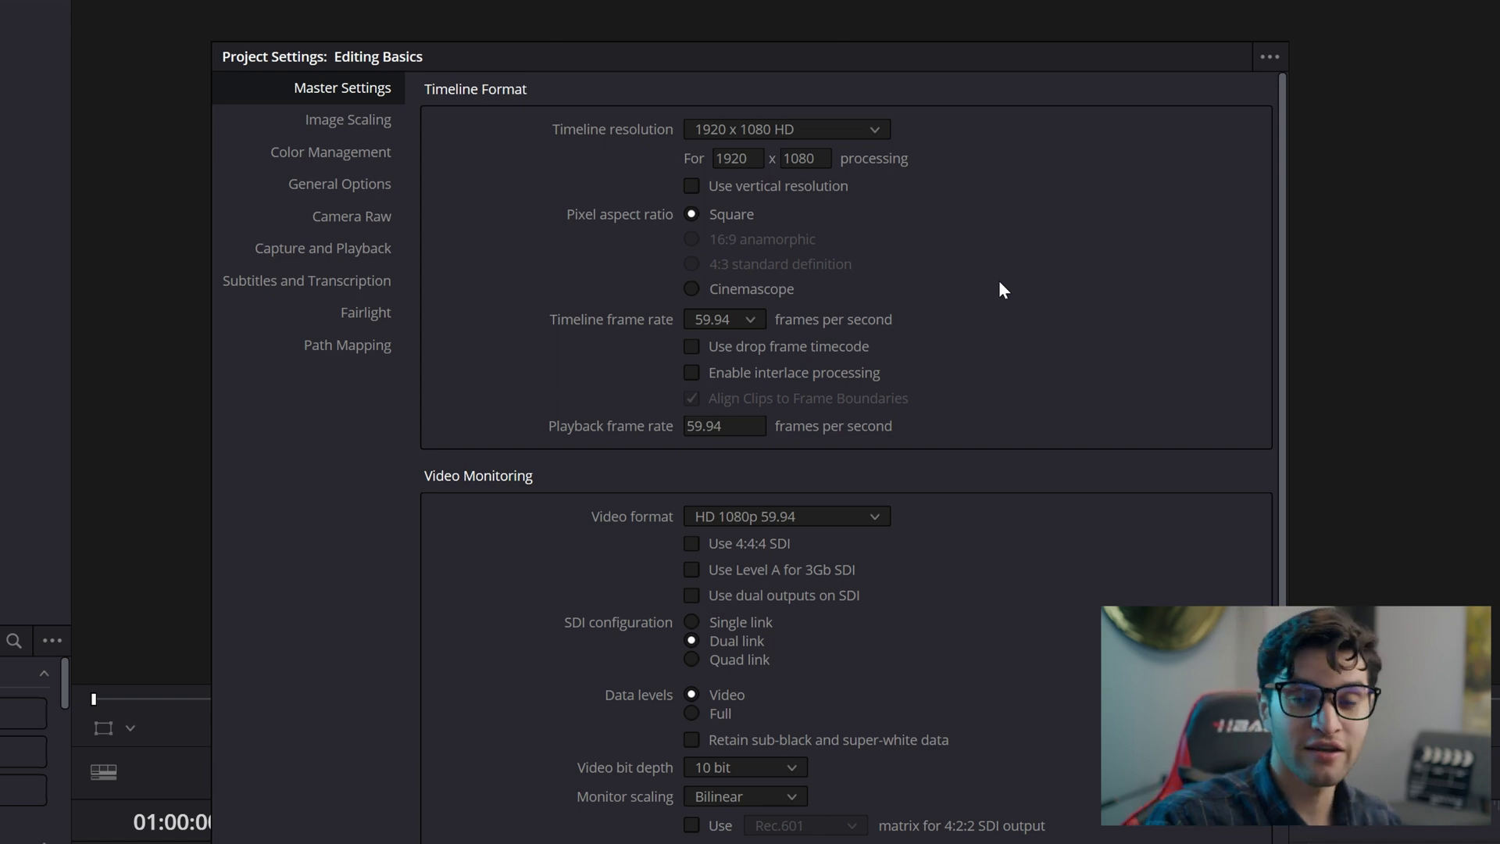
left_click(722, 319)
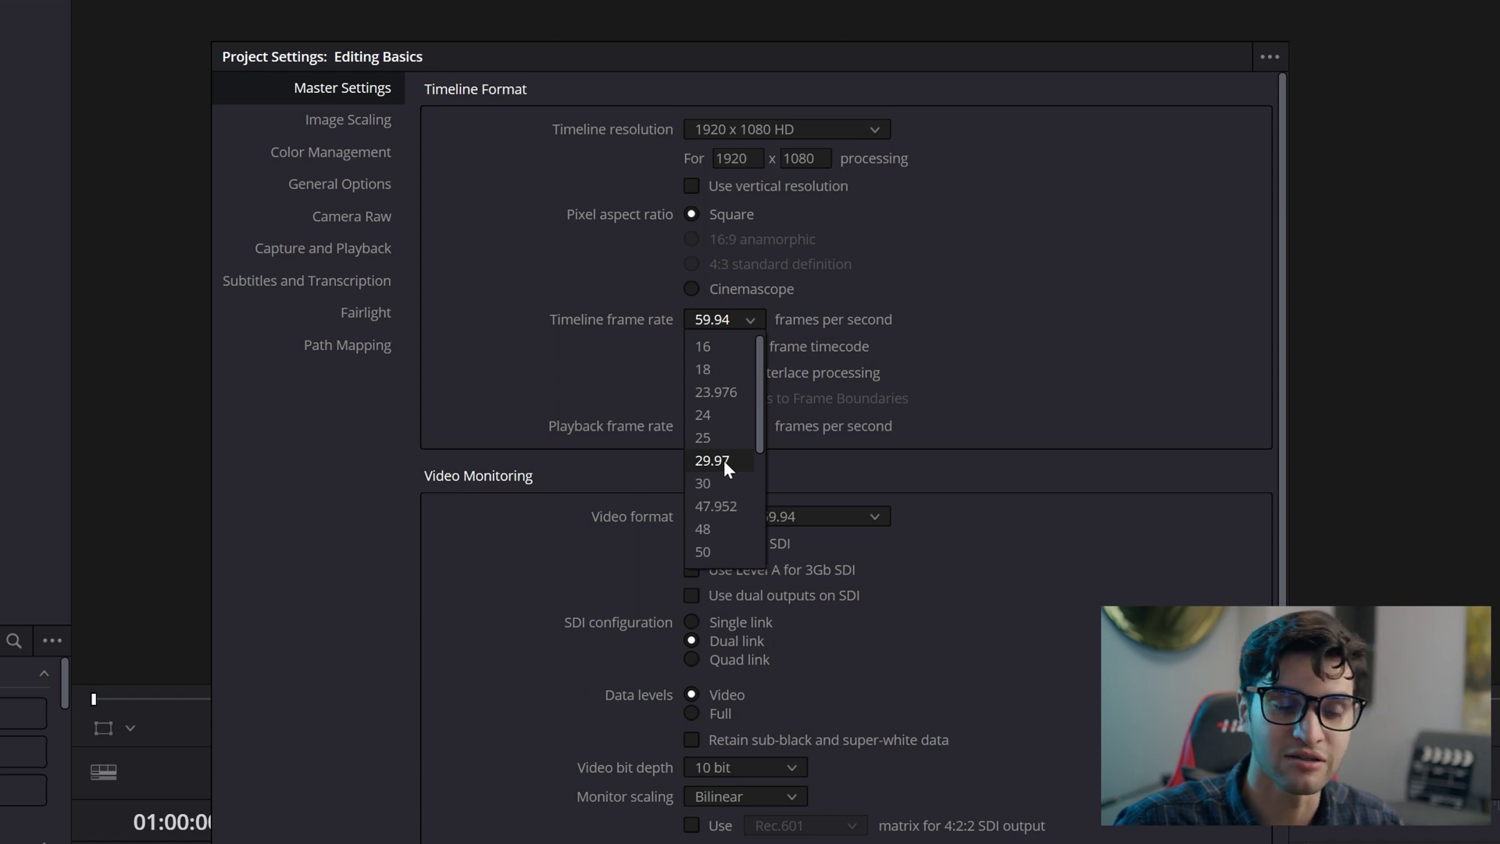
left_click(730, 462)
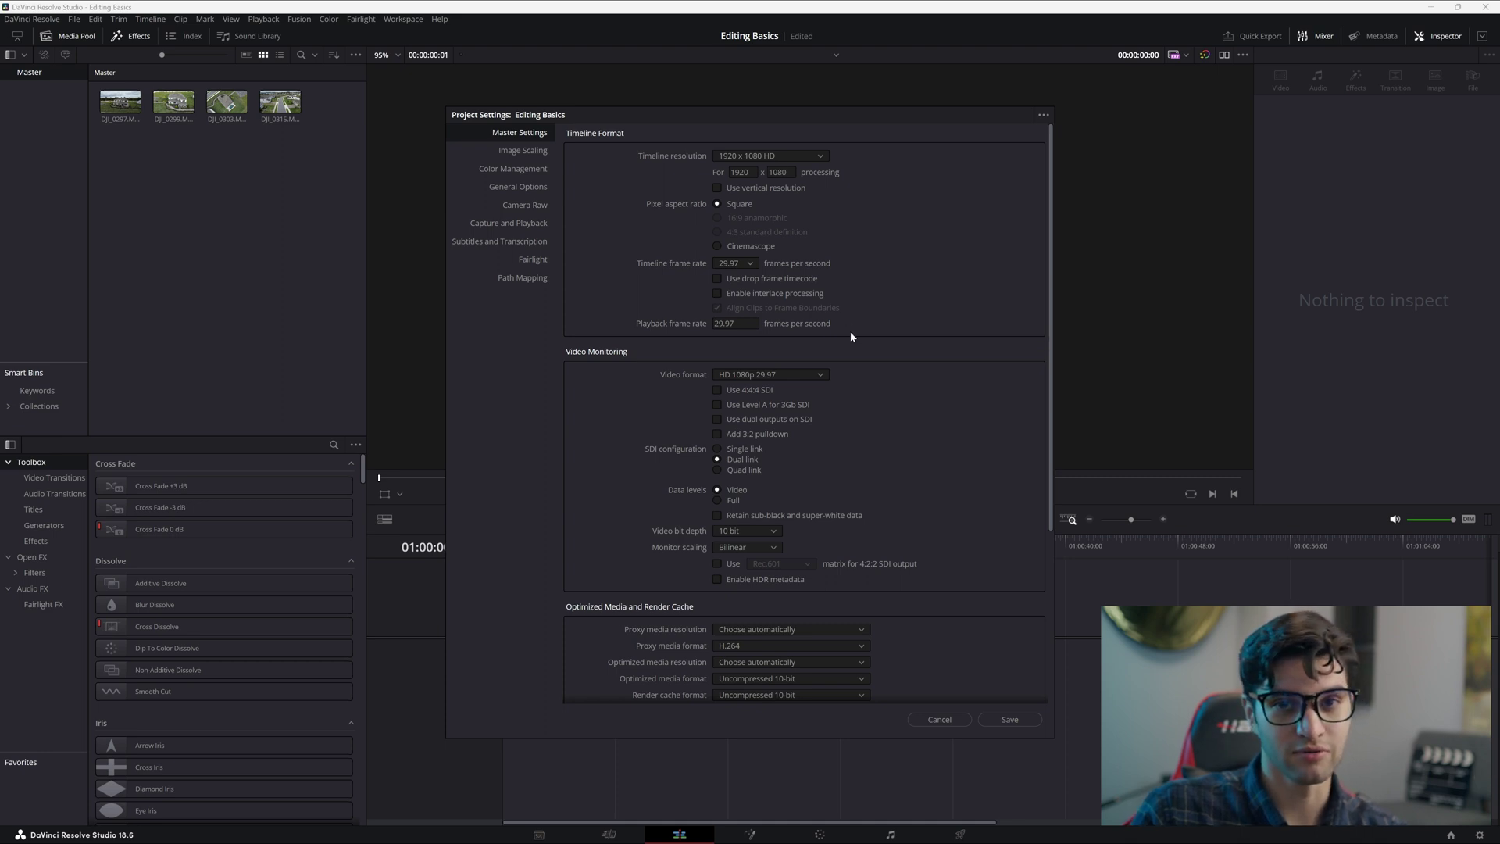
left_click(1016, 719)
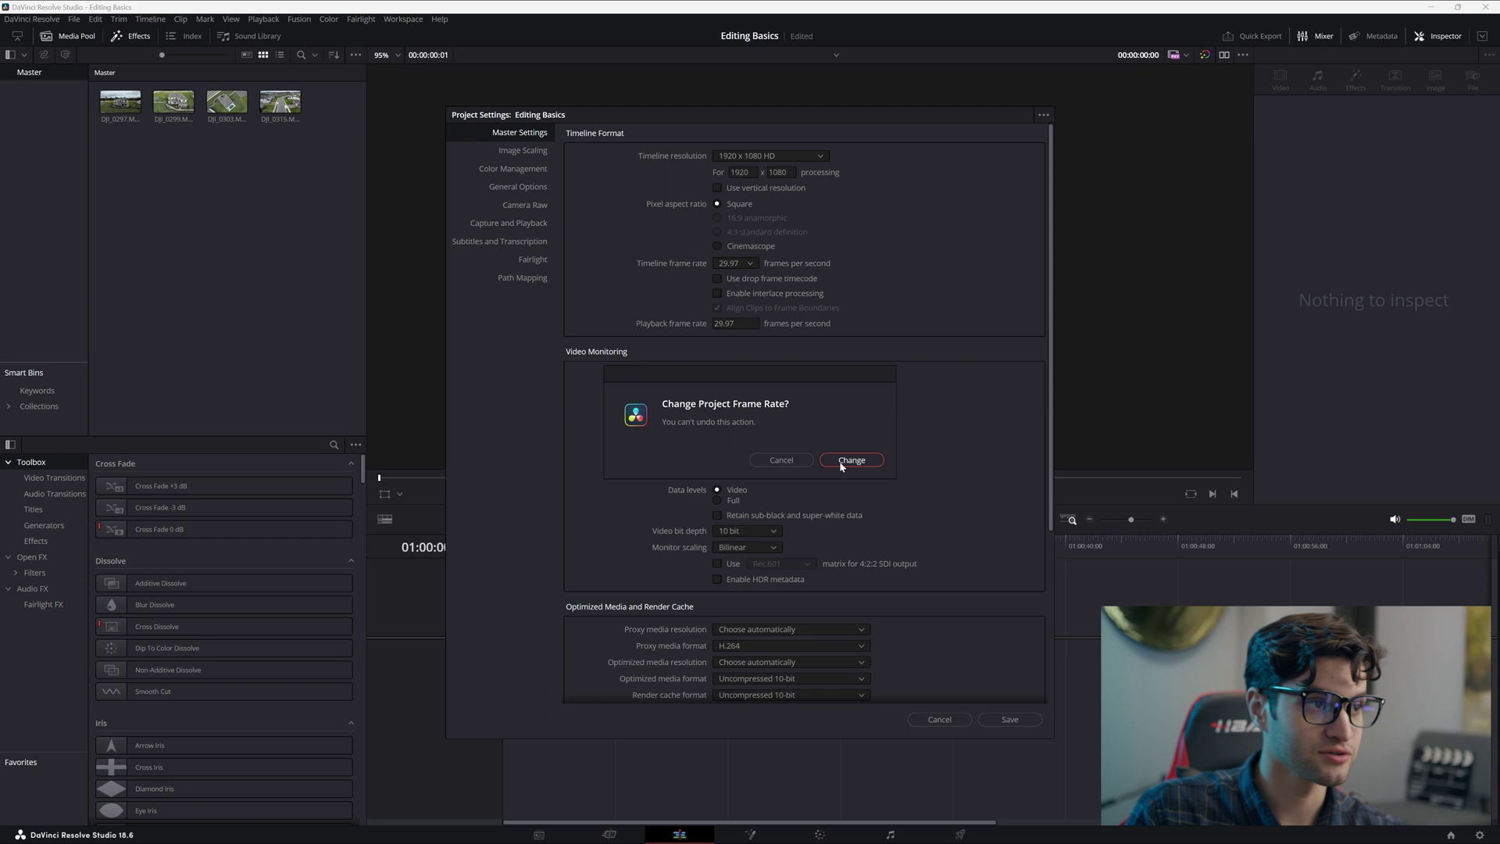
left_click(851, 461)
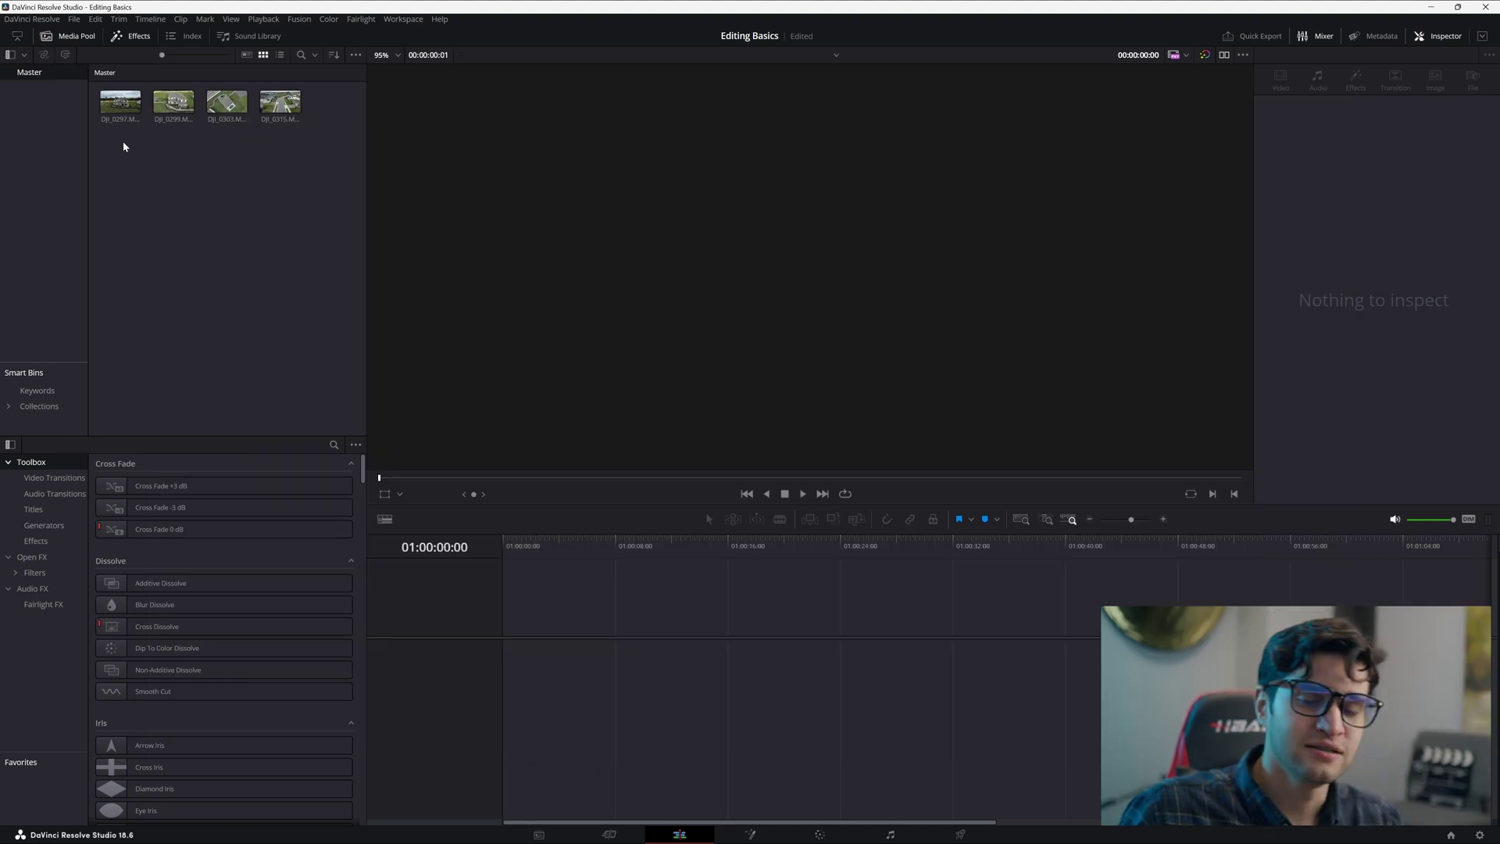
Preview DJI_0297, place it at the start of a new timeline, and add DJI_0299 further along on the same video track
left_click(120, 102)
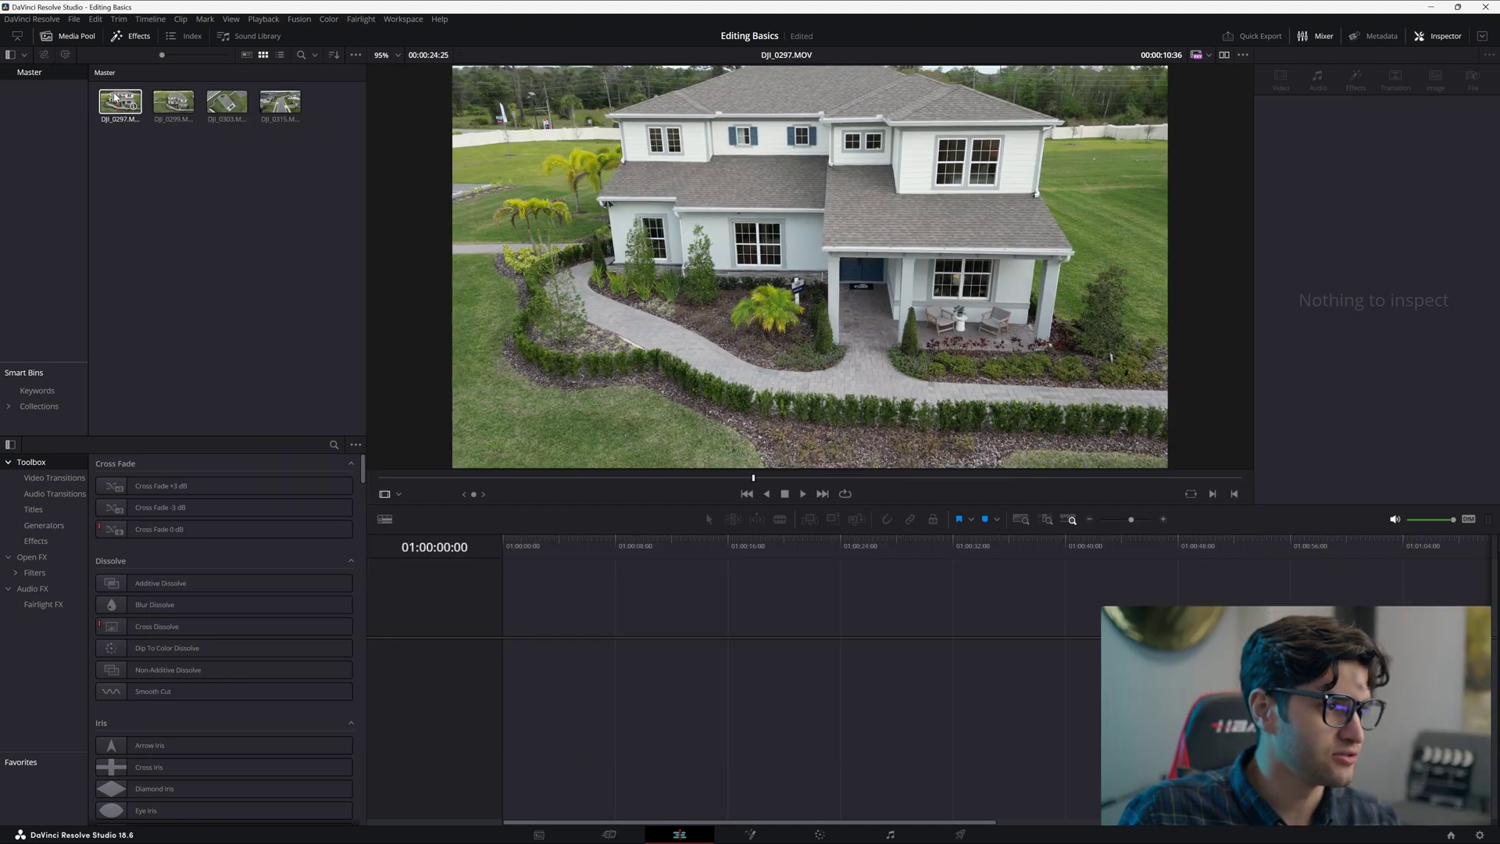
left_click(174, 167)
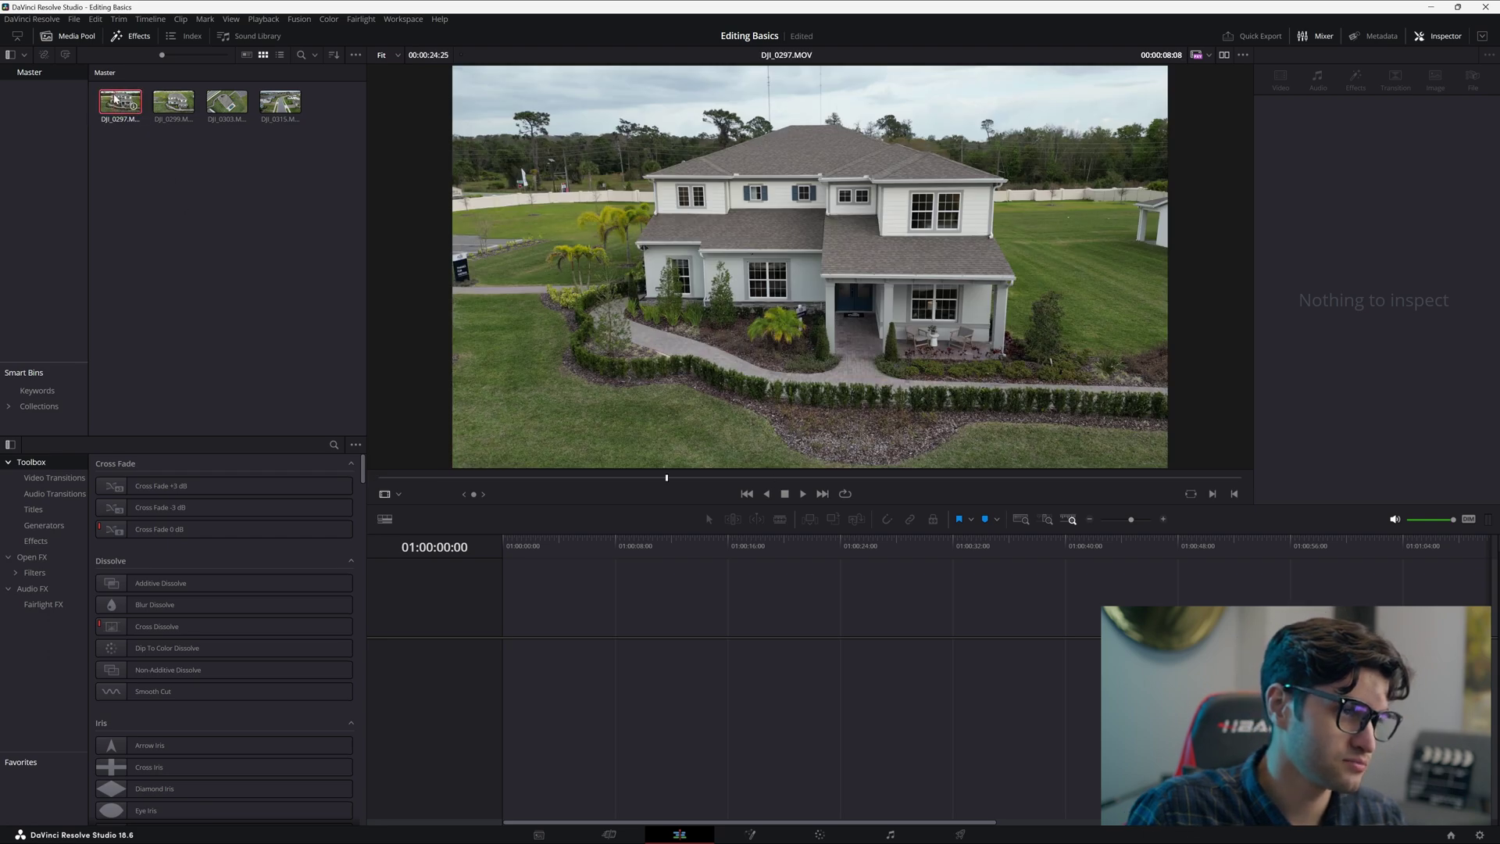
left_click_drag(117, 106, 594, 656)
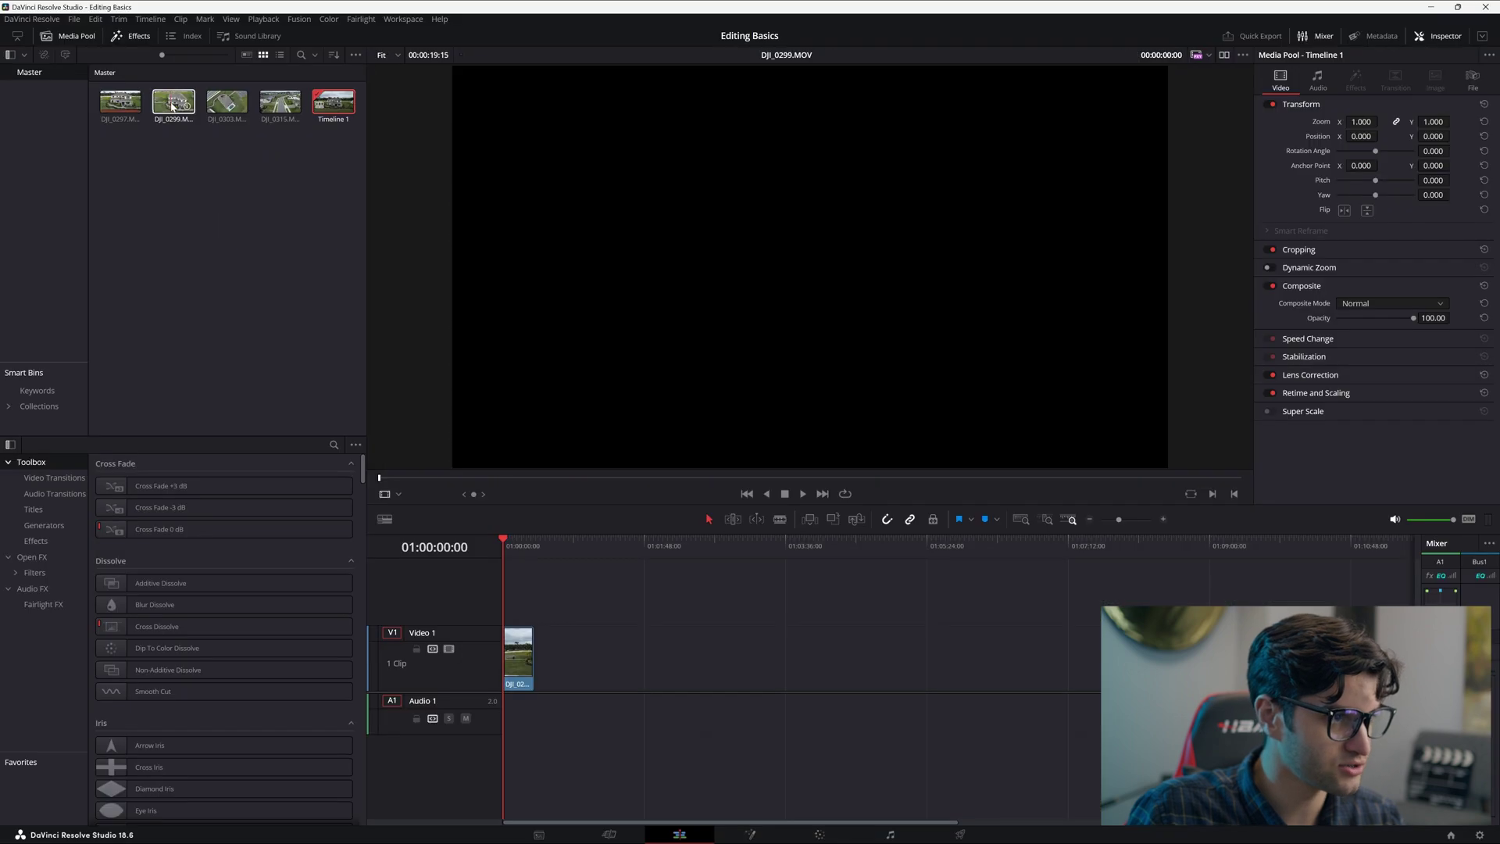
left_click_drag(173, 102, 611, 656)
Play and scrub through the DJI_0297 clip on the timeline
left_click(519, 656)
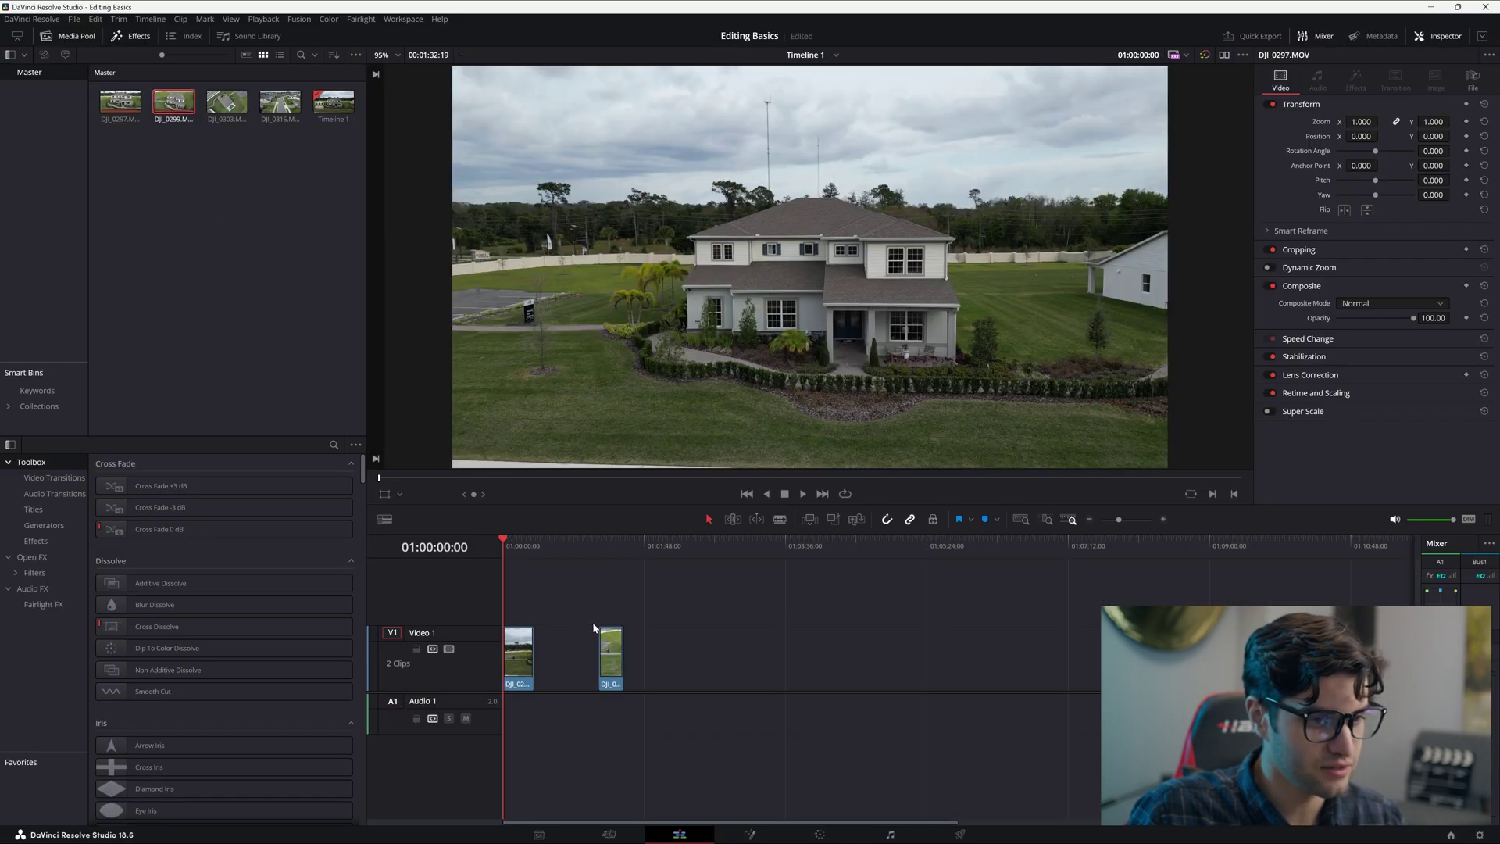
scroll(630, 647, "up", 3)
key("space")
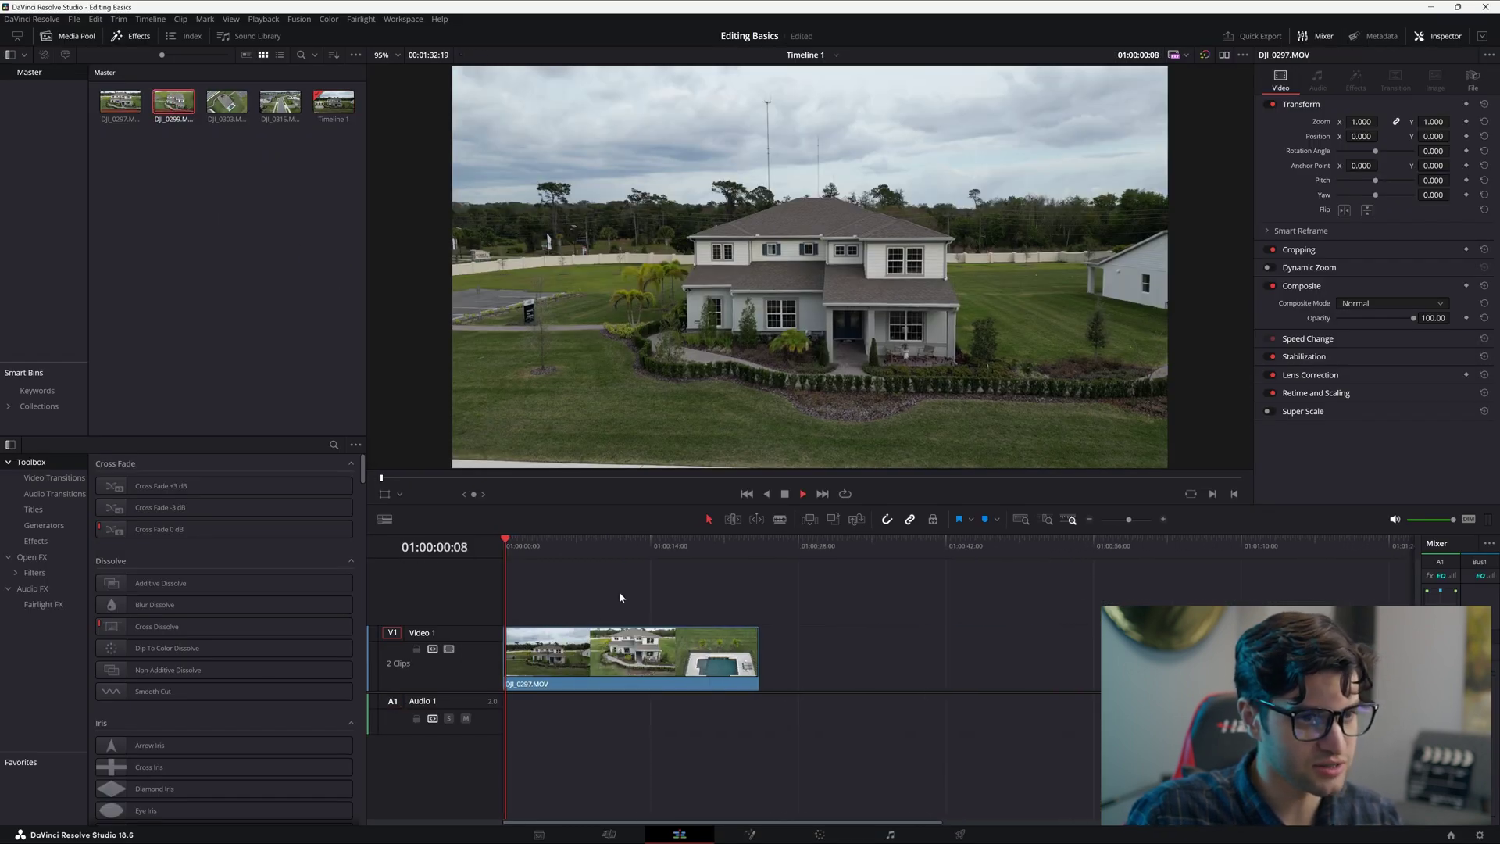
left_click(570, 544)
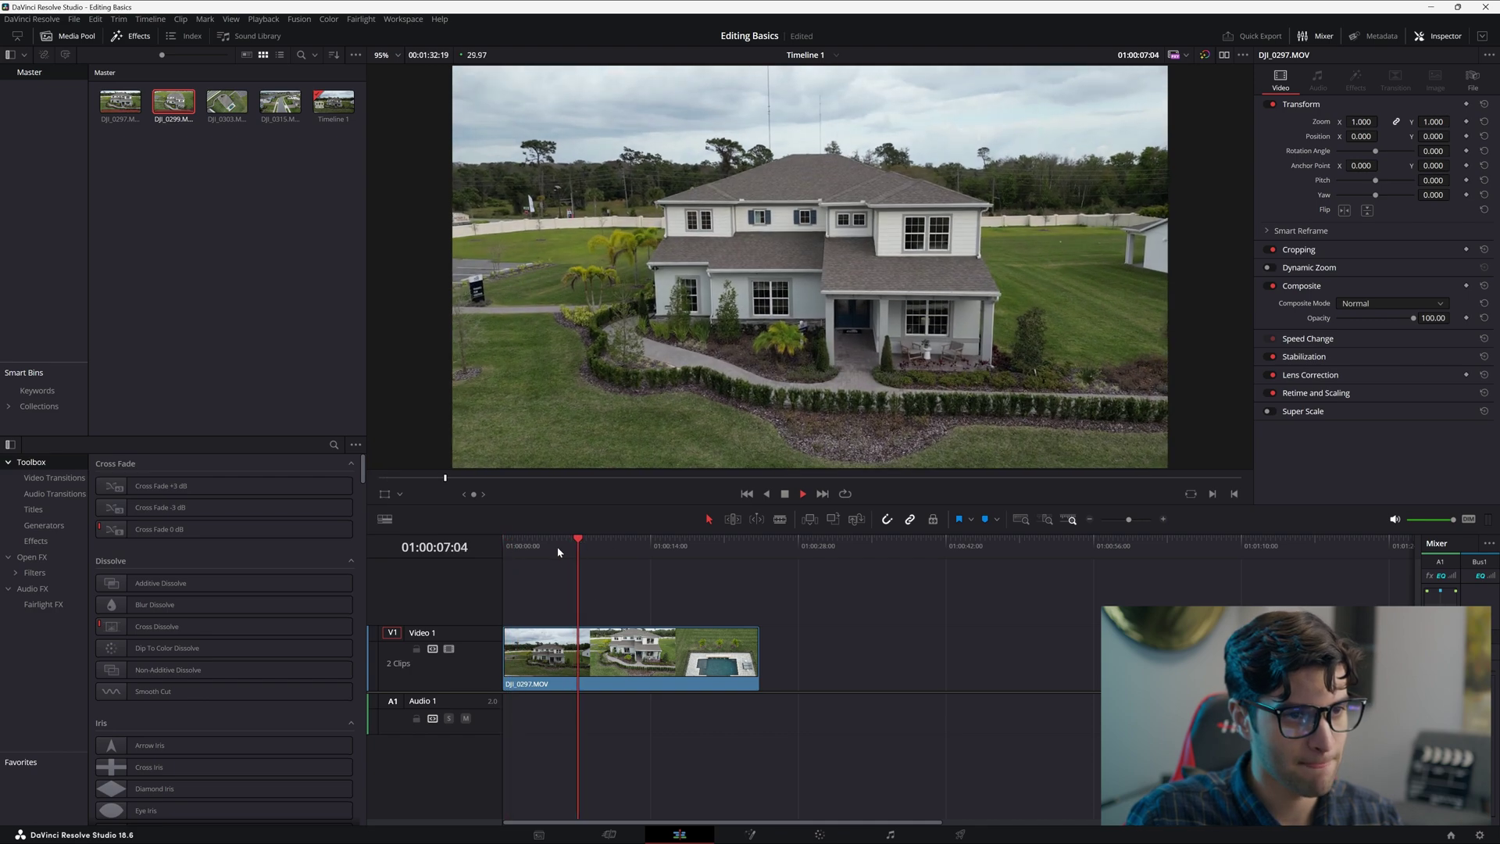
left_click_drag(565, 546, 597, 556)
scroll(582, 662, "down", 2)
Replace DJI_0297 at the start of the timeline with DJI_0303 and move DJI_0299 closer to it
left_click(581, 663)
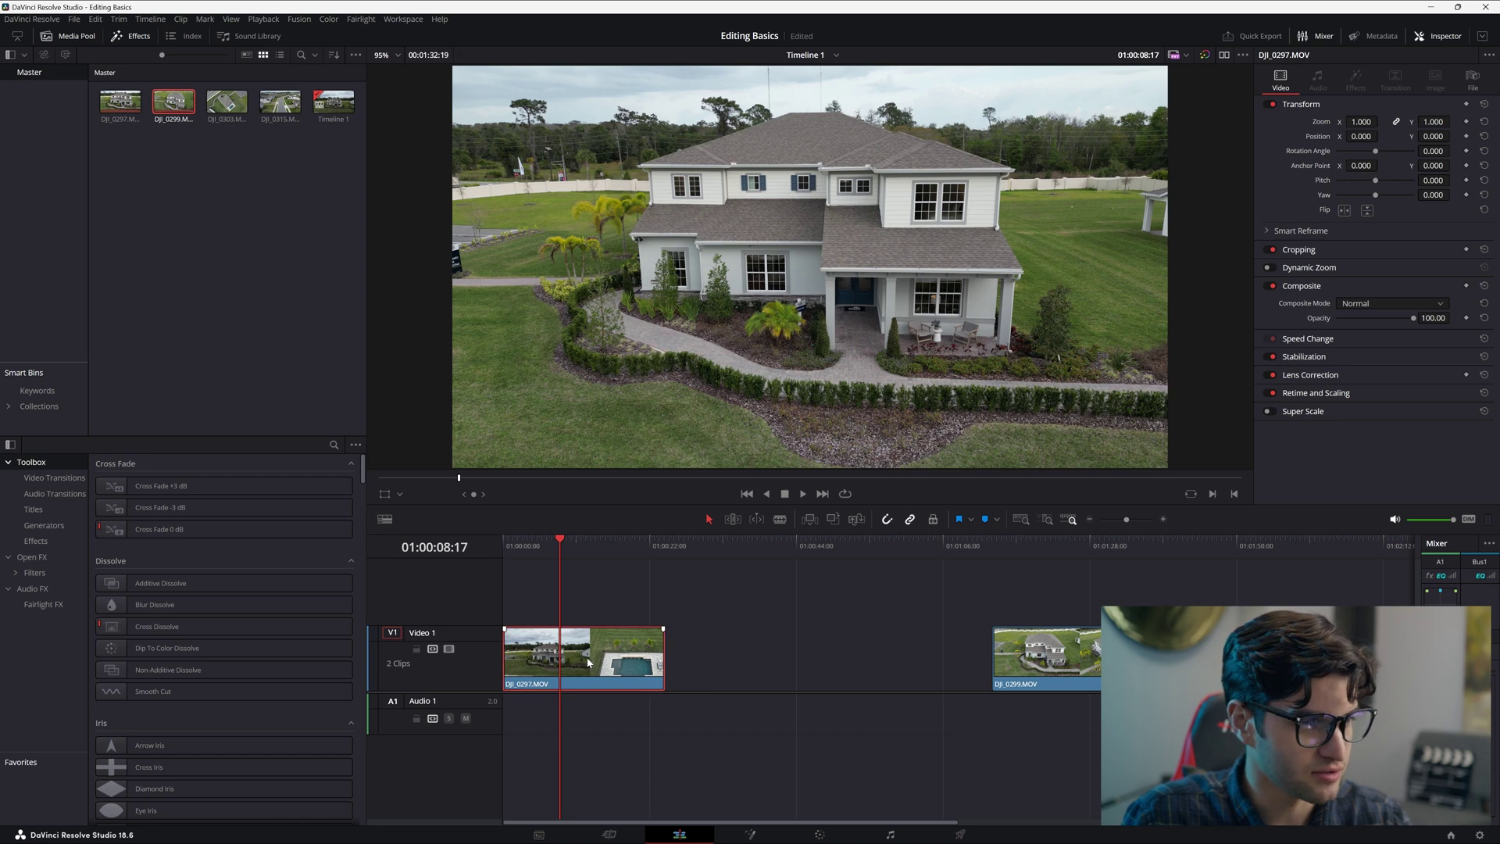
key("Delete")
left_click(238, 108)
left_click_drag(239, 108, 543, 656)
left_click_drag(1010, 653, 728, 653)
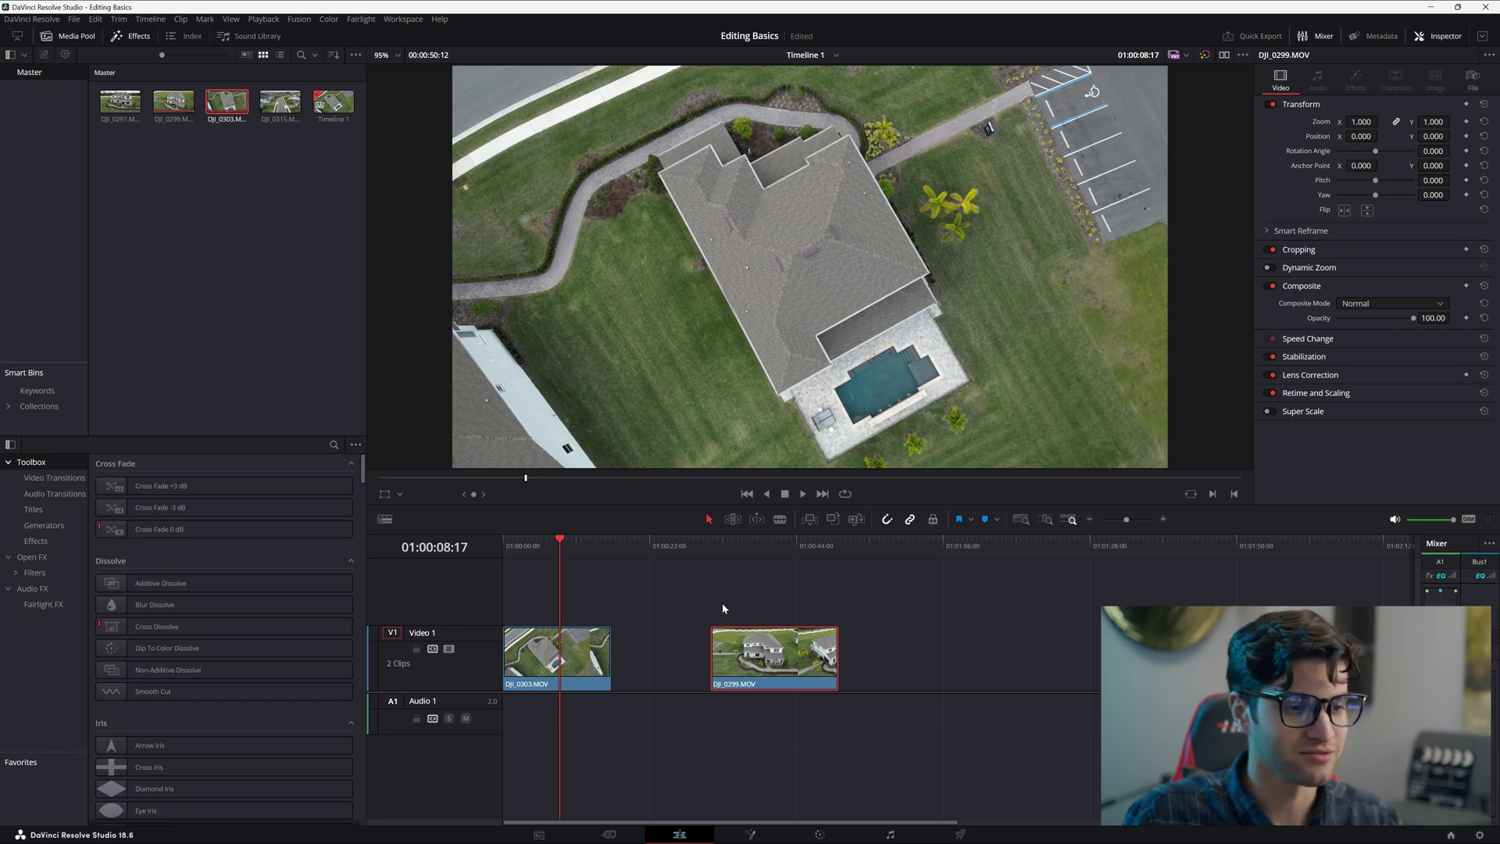
Play DJI_0303 from its beginning and trim the clip's start to 01:00:05:16
key("Home")
left_click(556, 544)
left_click_drag(555, 545, 485, 543)
key("space")
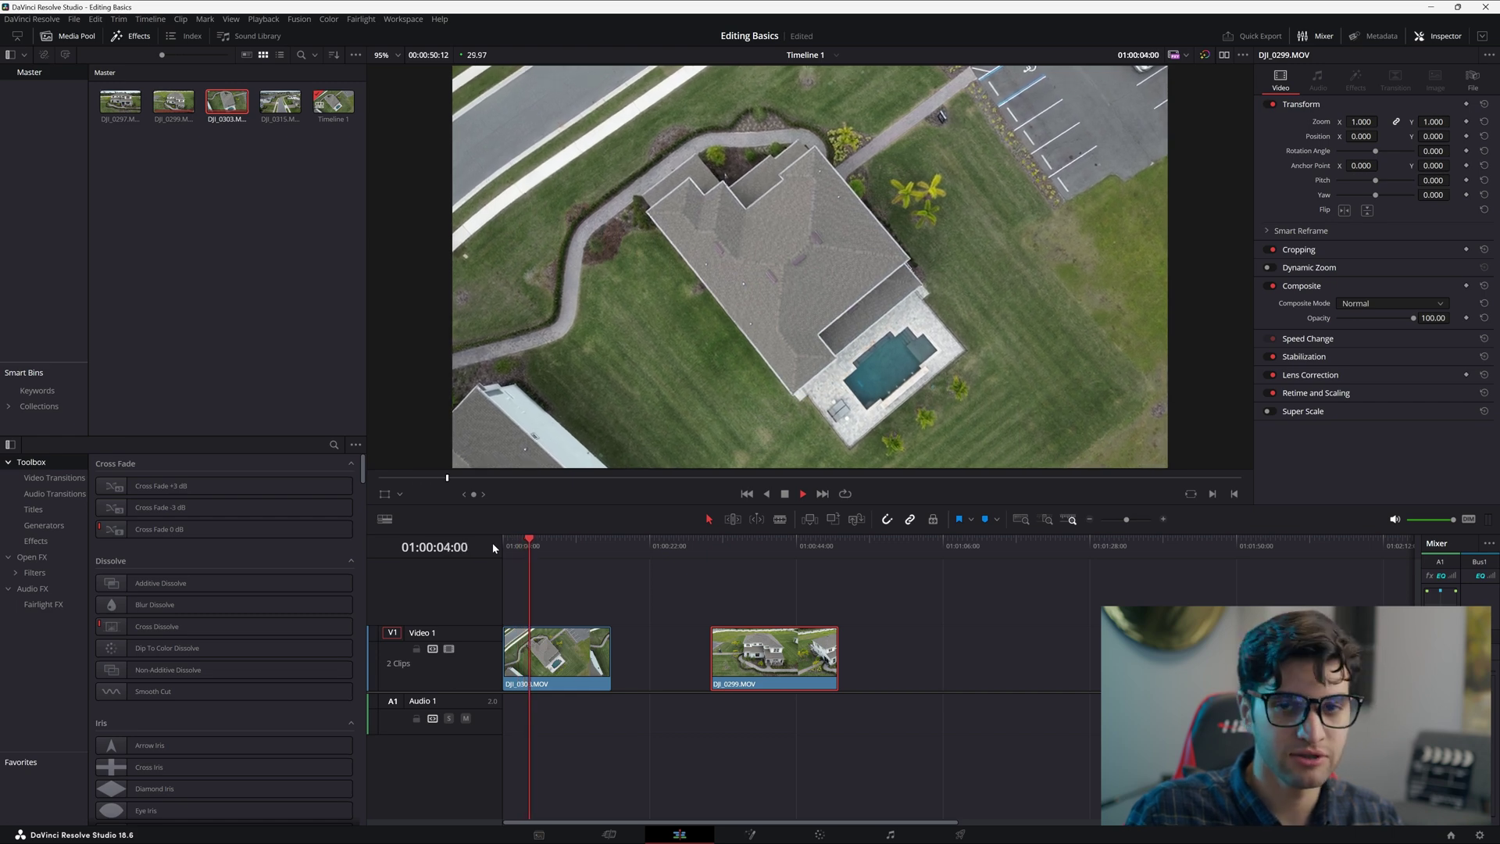
key("space")
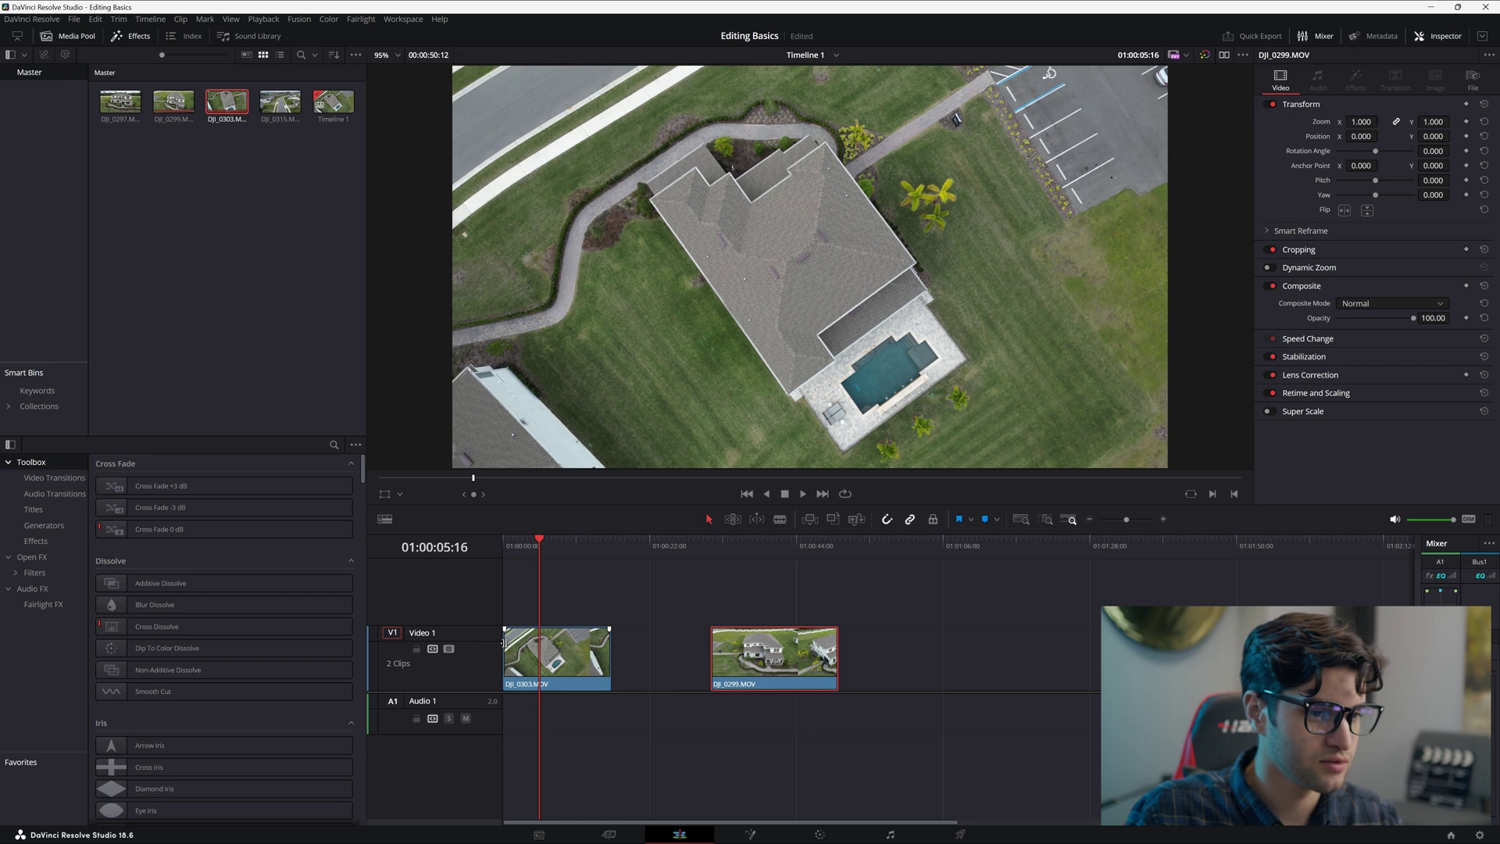
left_click_drag(503, 642, 541, 640)
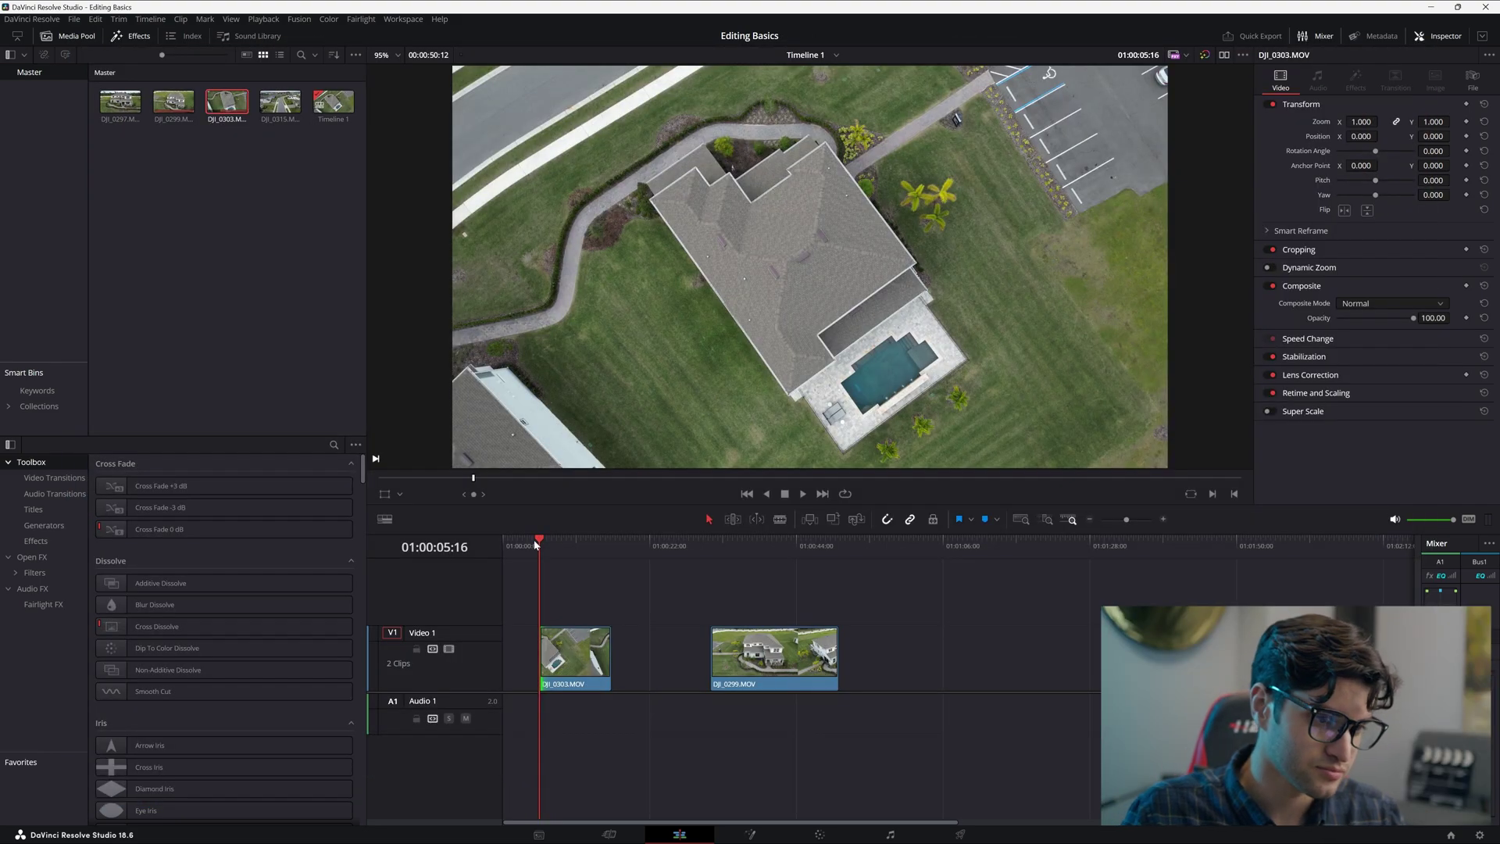
Trim the end of DJI_0303 to 01:00:12:16 and play the shortened clip
left_click_drag(544, 539, 586, 547)
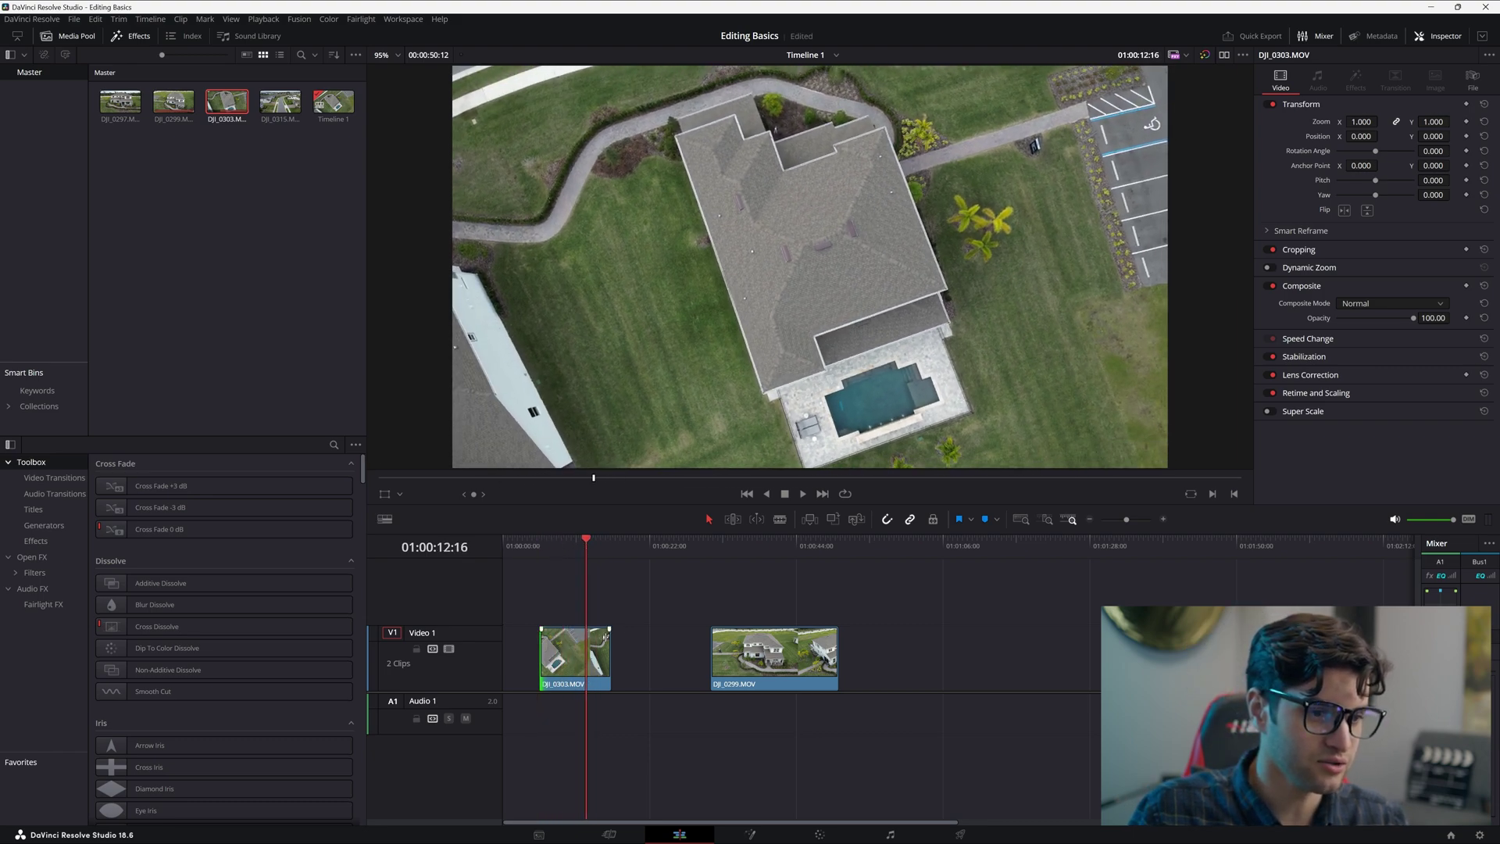
left_click_drag(606, 637, 584, 628)
left_click(544, 547)
key("space")
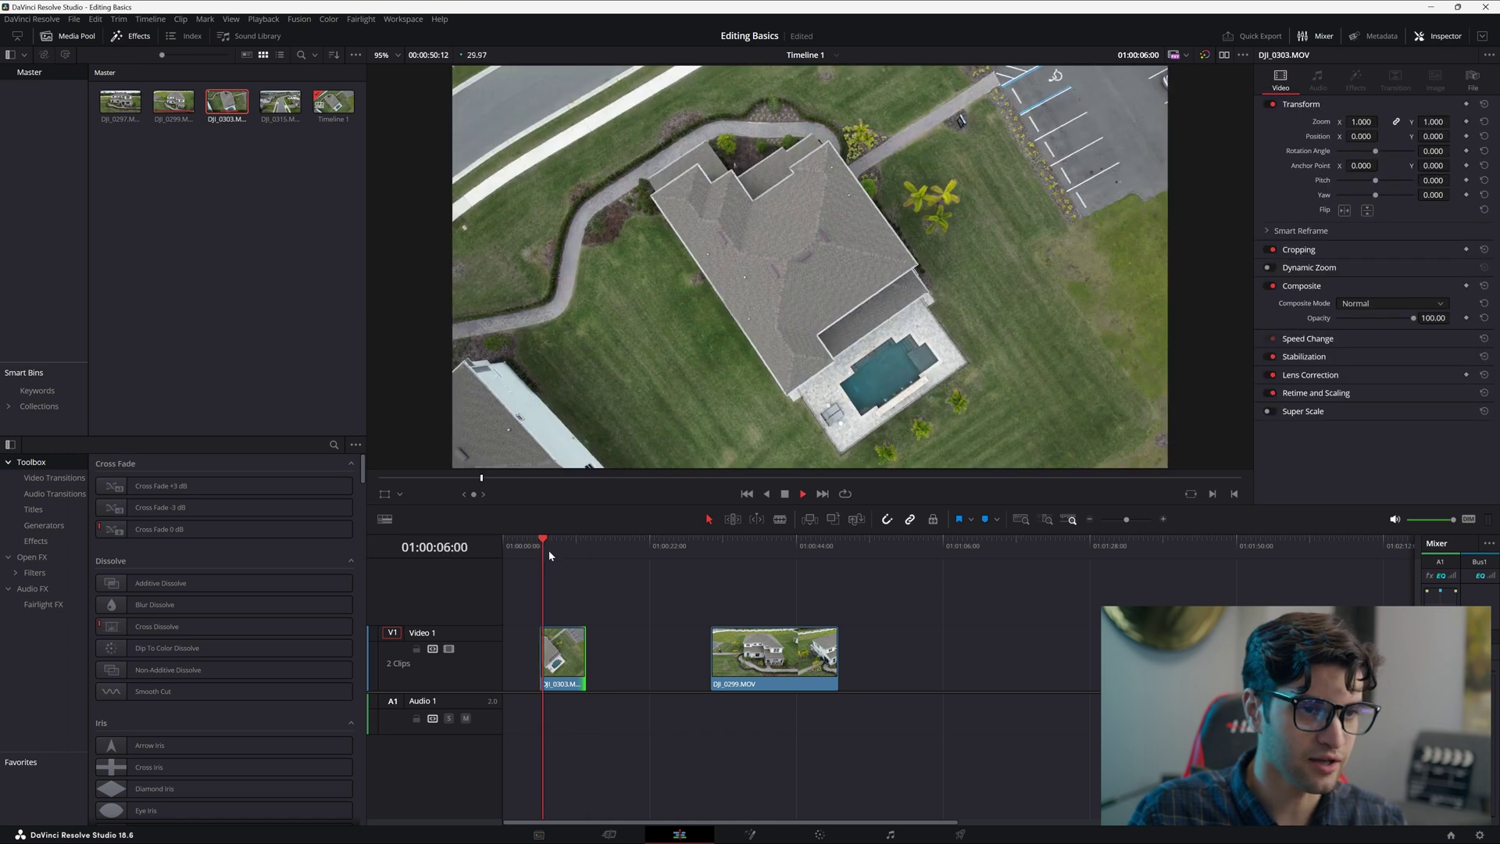
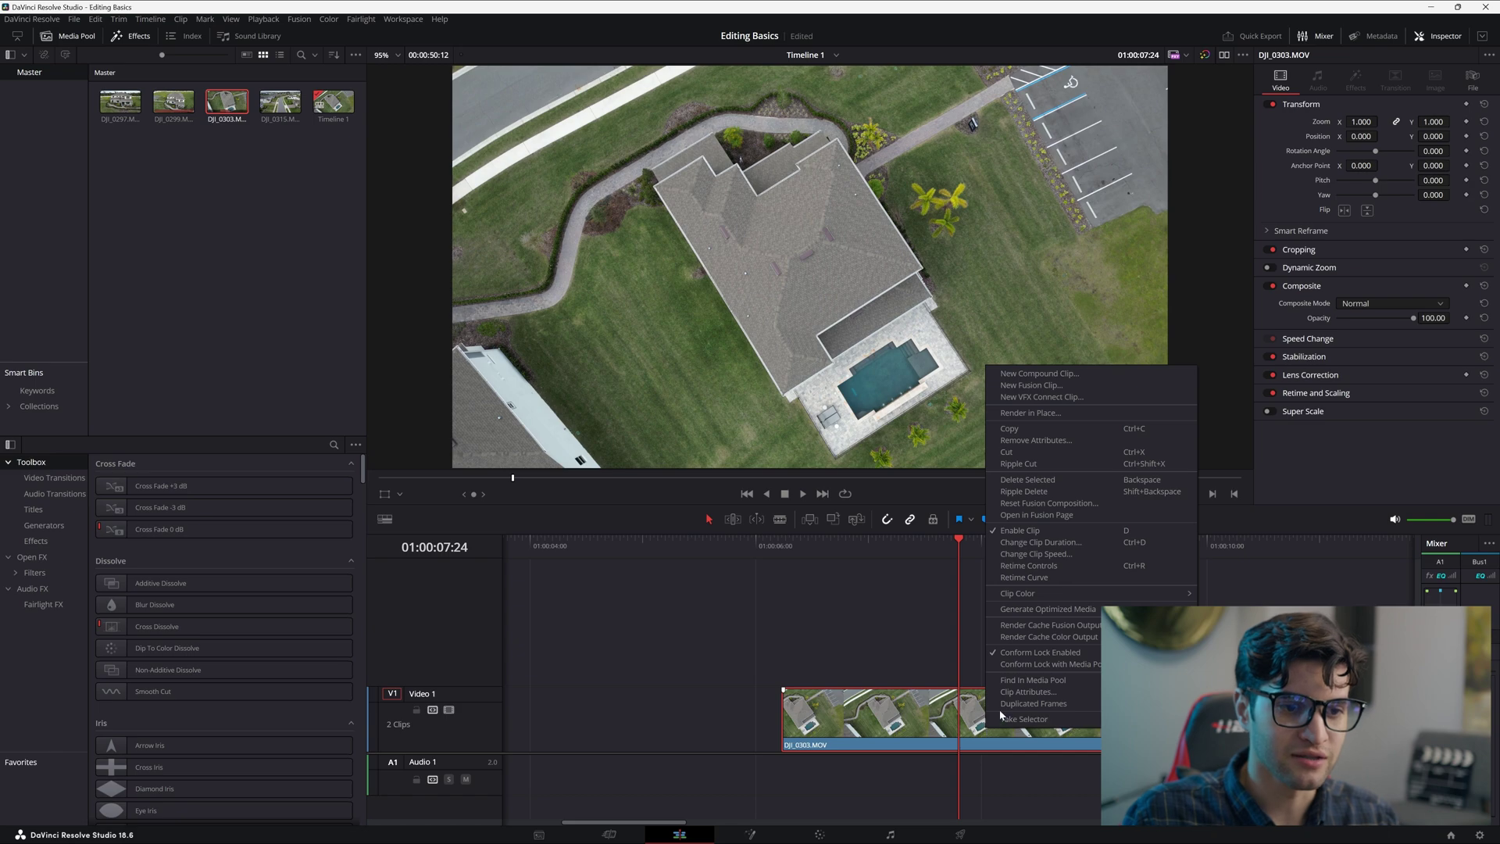
Show the retime curve for DJI_0303 and turn off Retime Frame so that only Retime Speed is displayed
left_click(1051, 576)
key("super")
key("super")
scroll(942, 719, "up", 3)
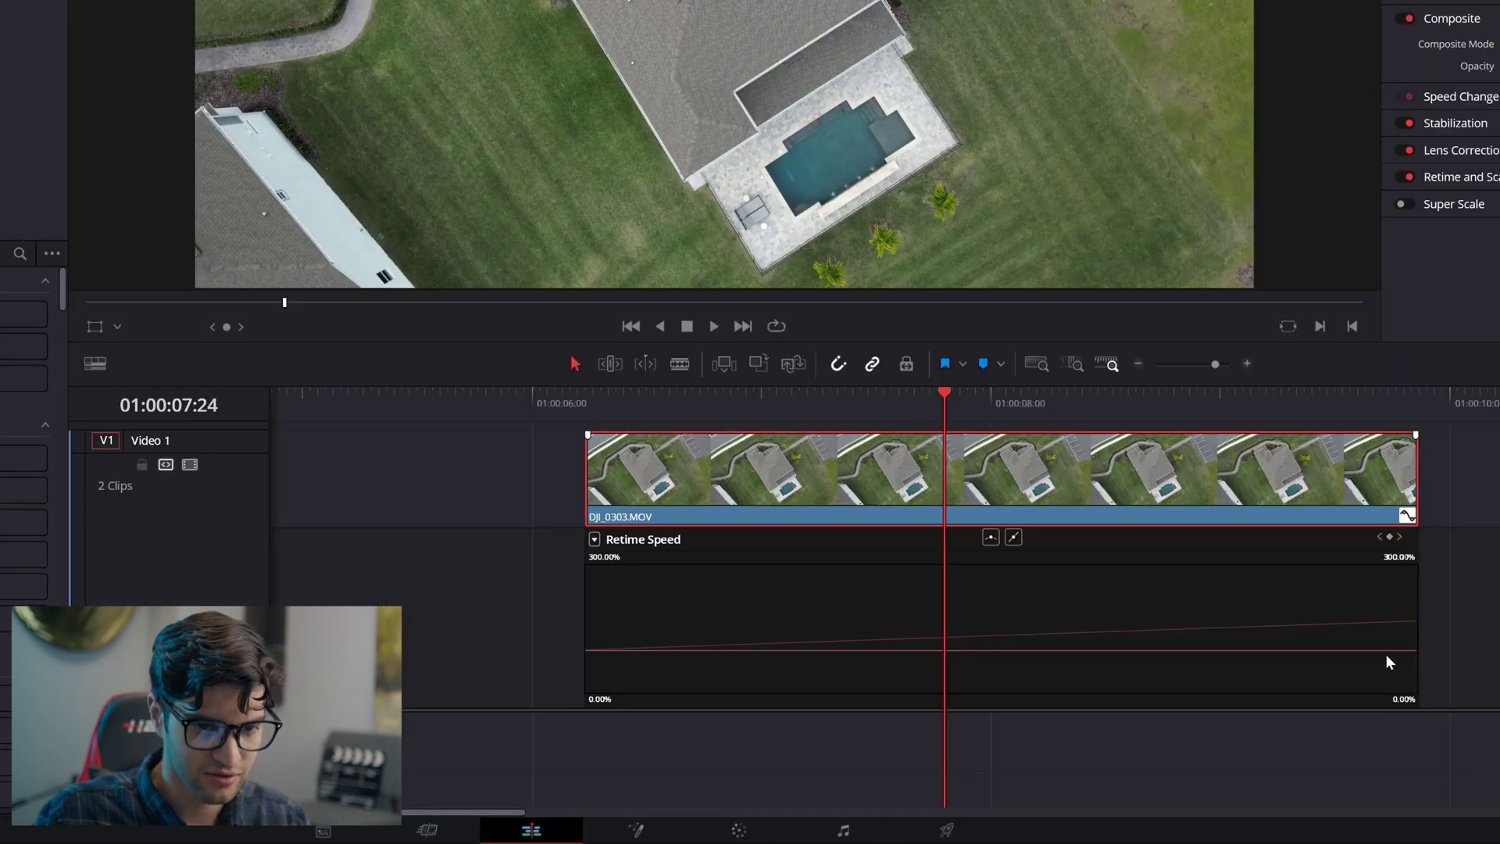
mouse_move(1411, 652)
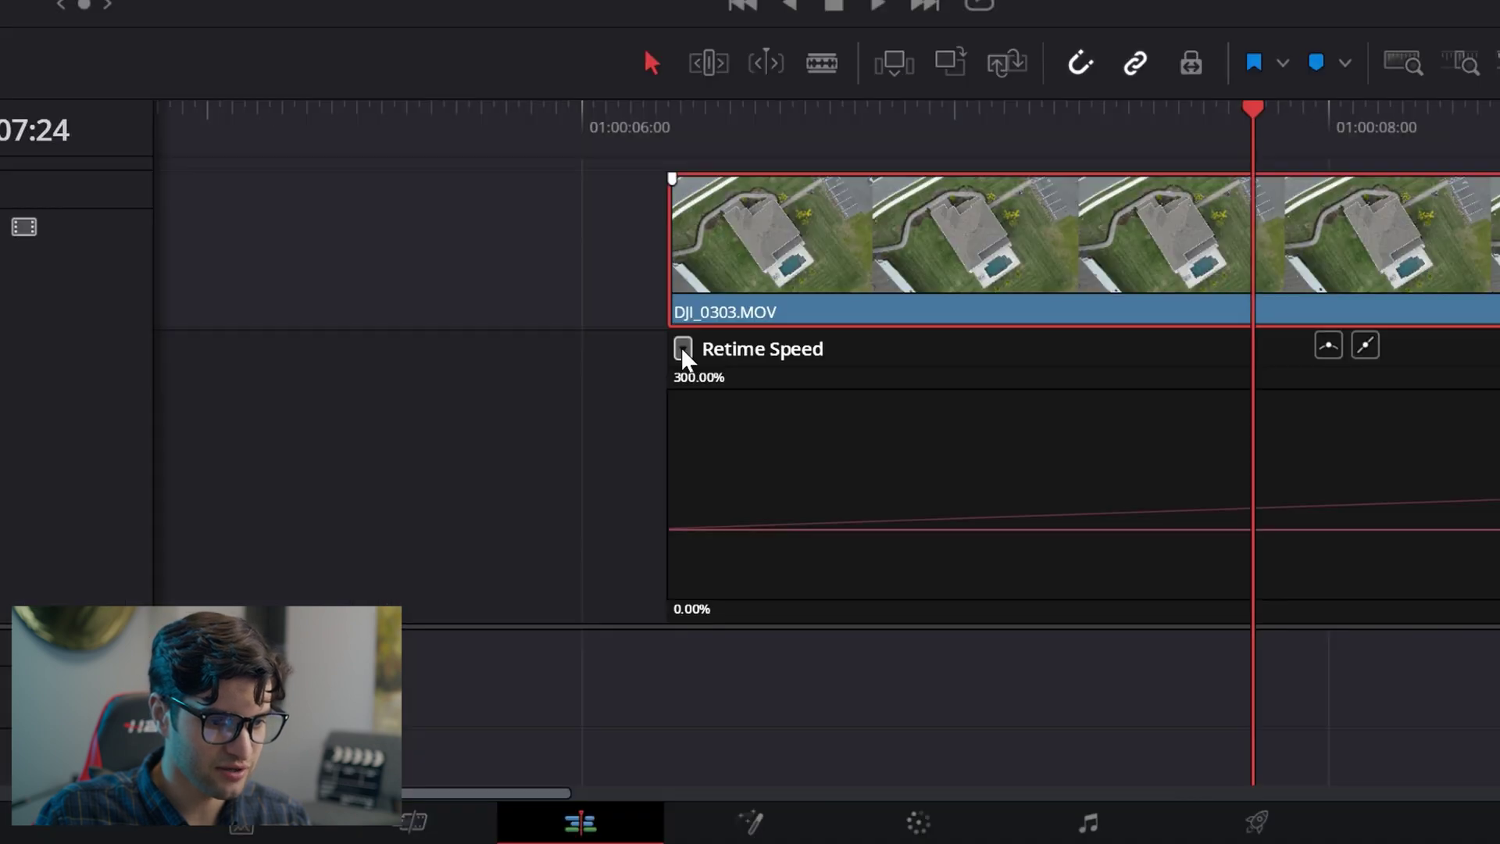
left_click(723, 638)
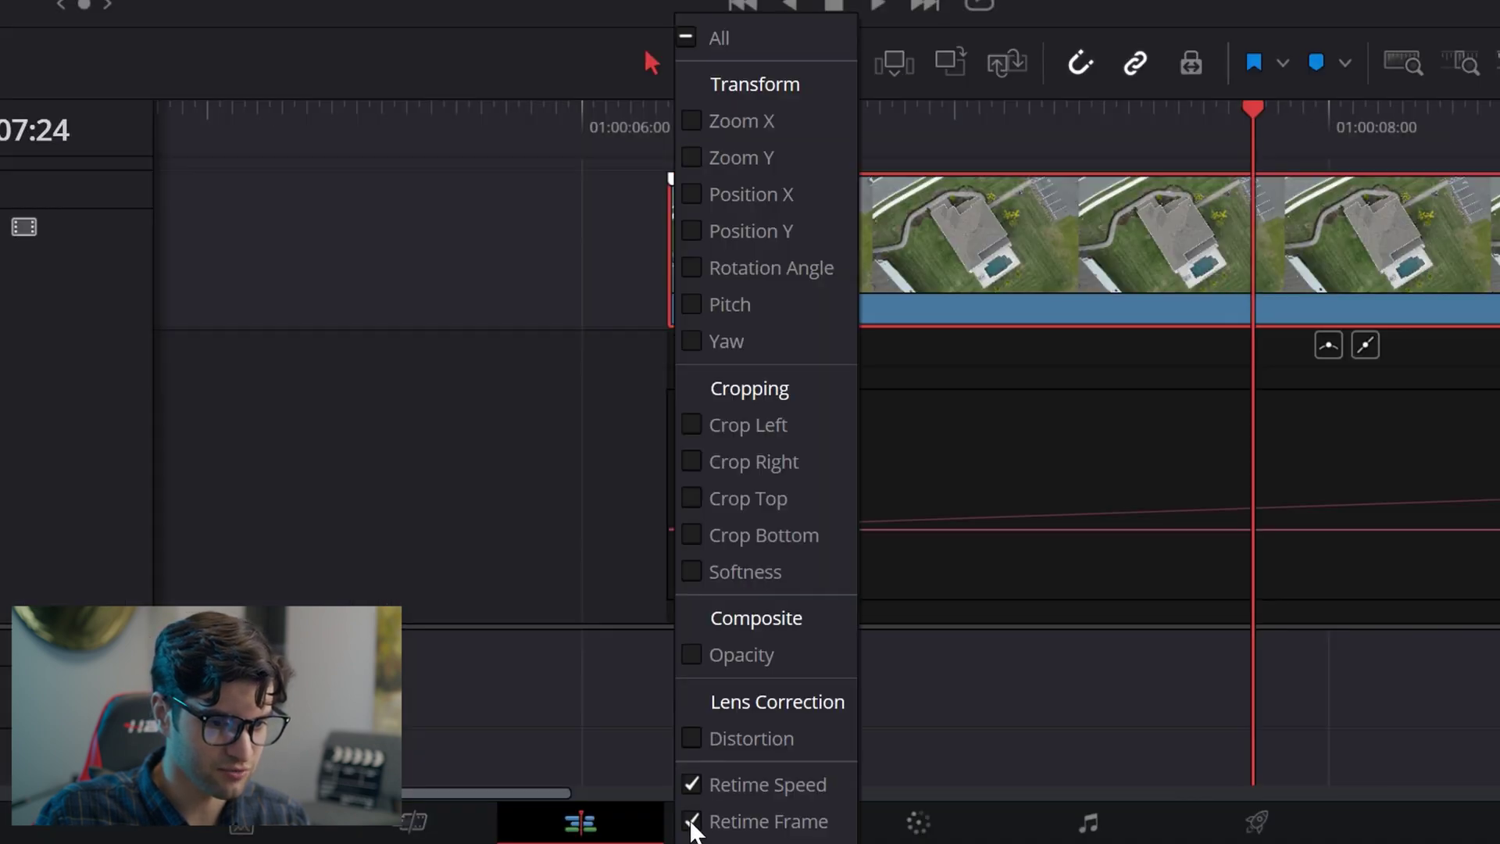
left_click(1133, 368)
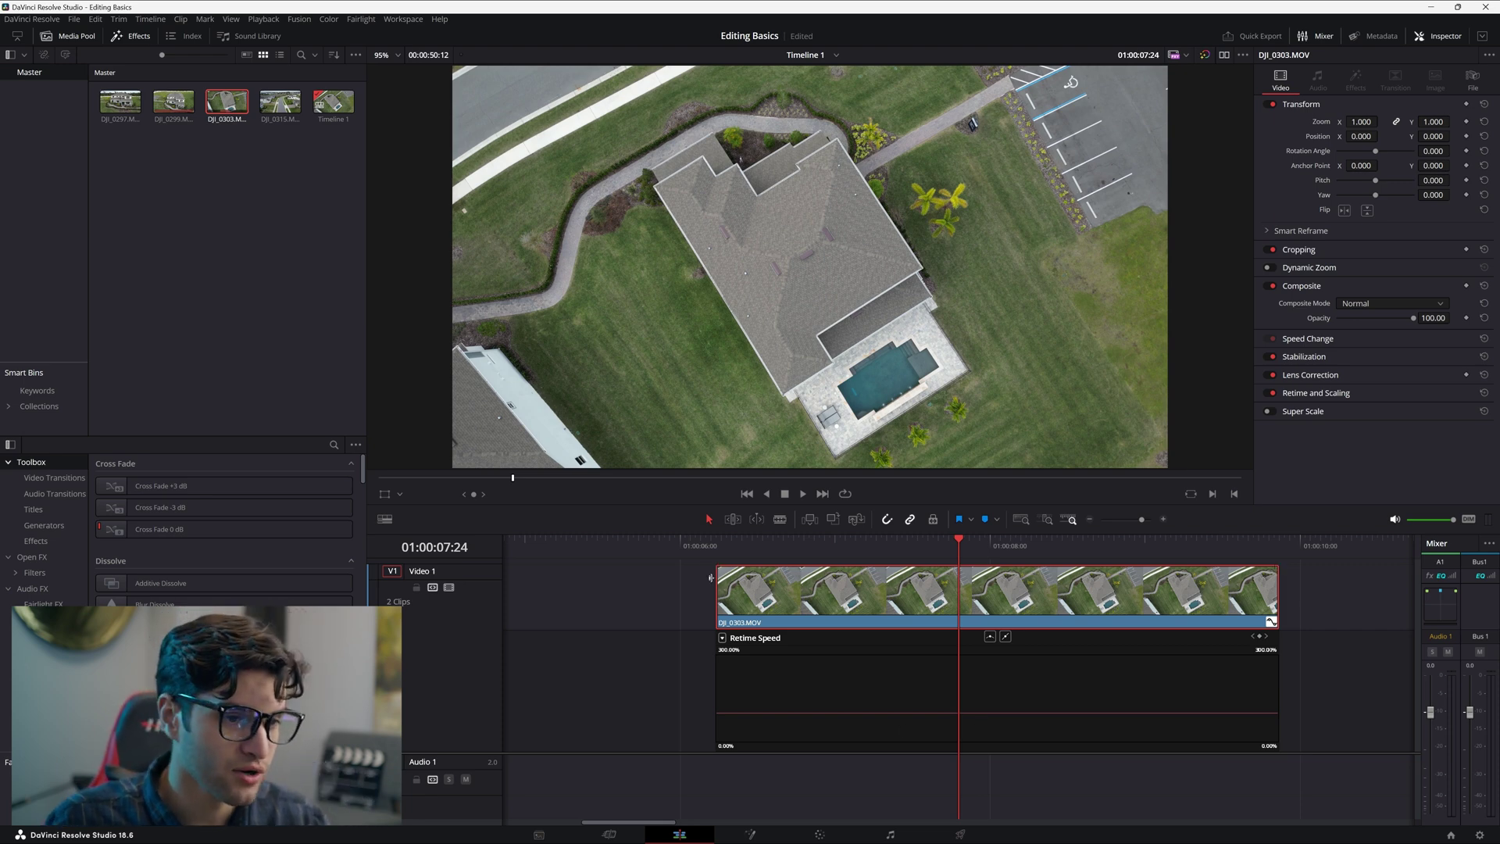
Add a retime speed keyframe to DJI_0303 at 01:00:07:21, raise the speed before it to 300%, and play it back
left_click_drag(958, 539, 779, 566)
key("space")
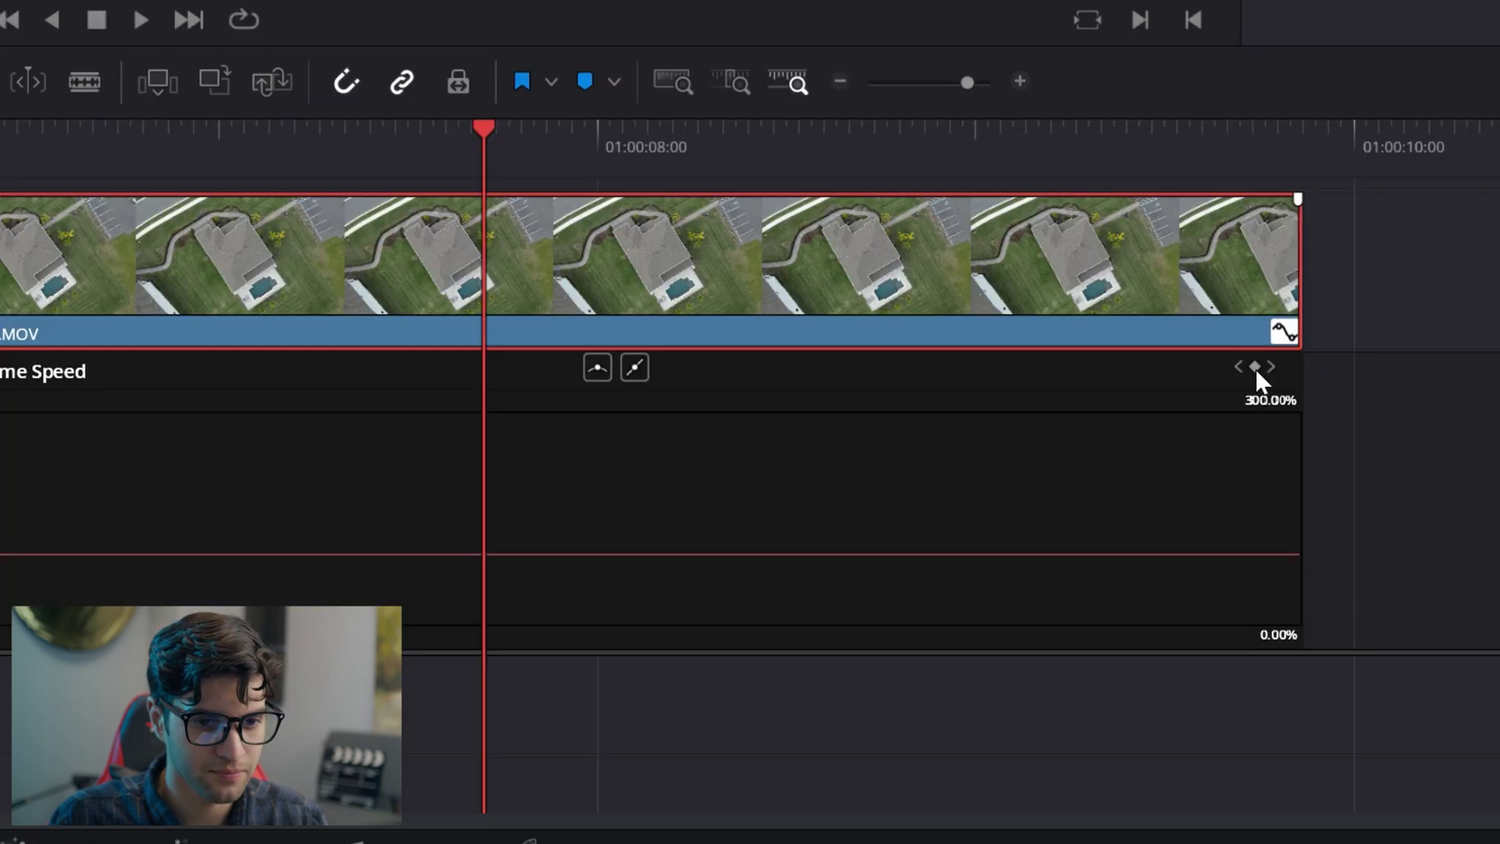
left_click(1259, 637)
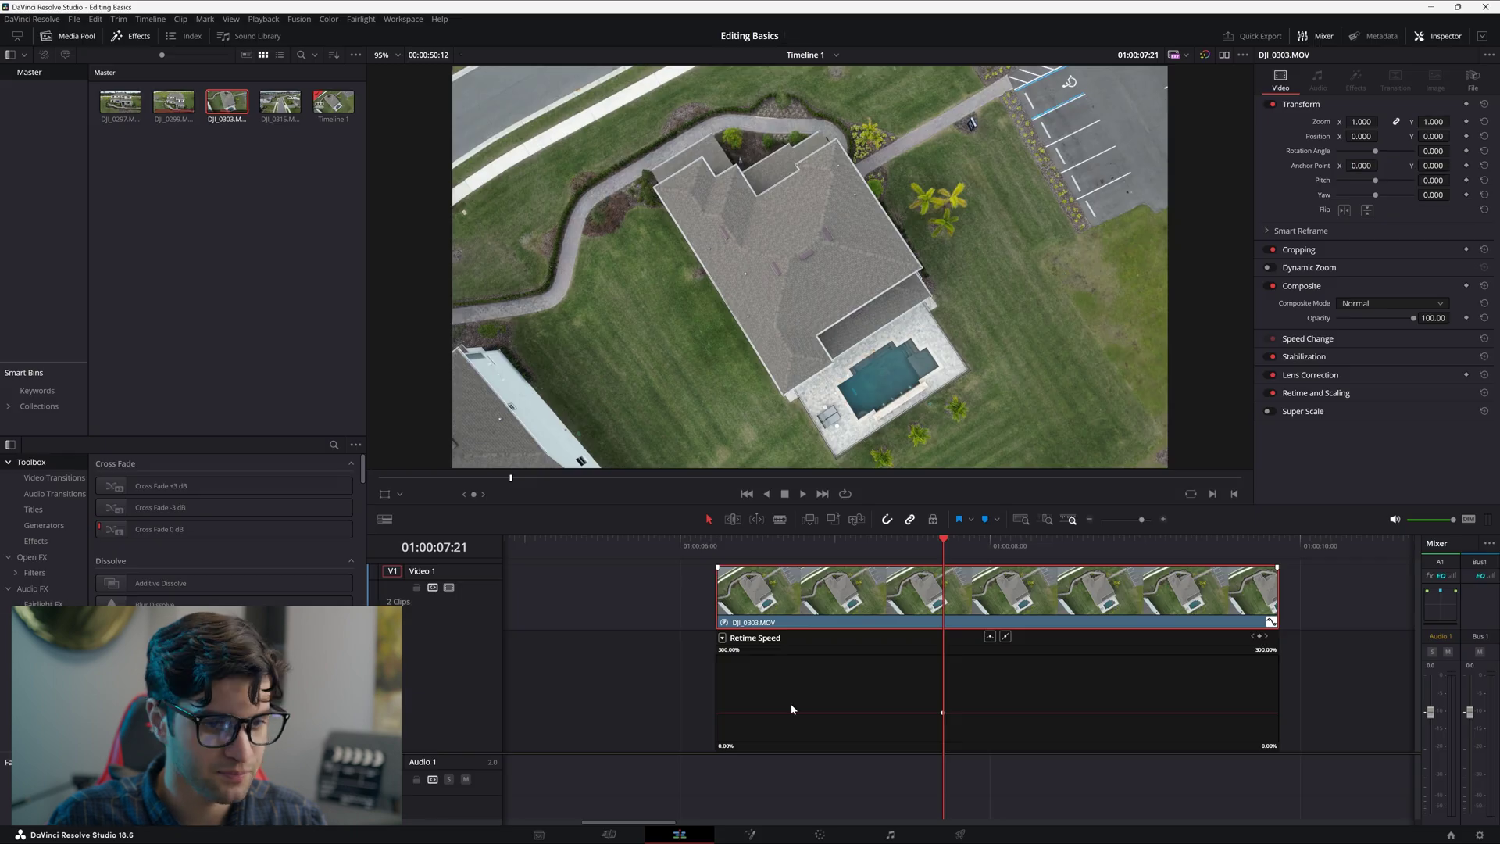
left_click_drag(854, 713, 704, 657)
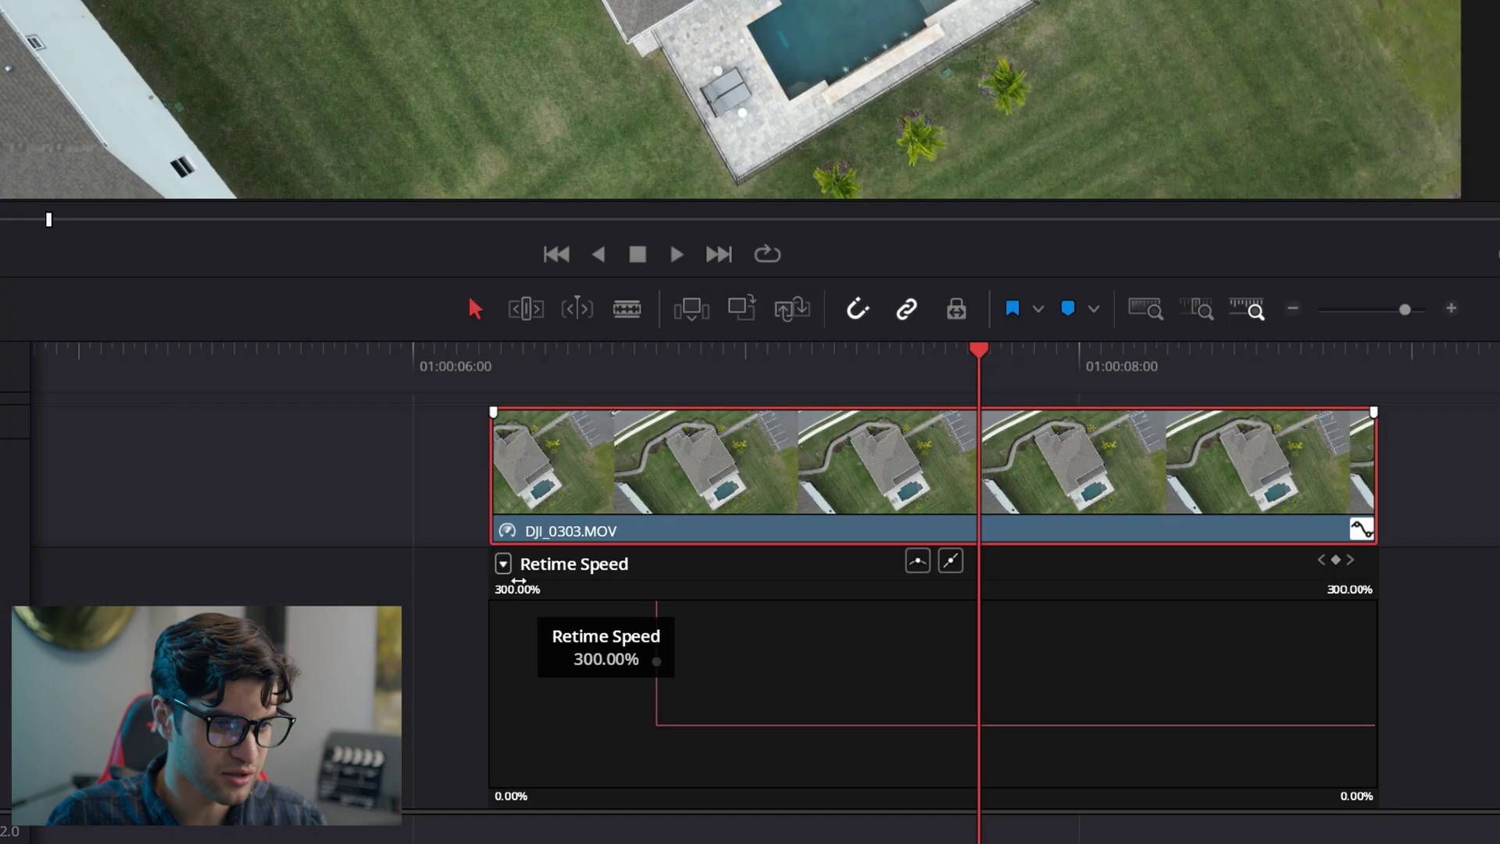
left_click(502, 368)
key("space")
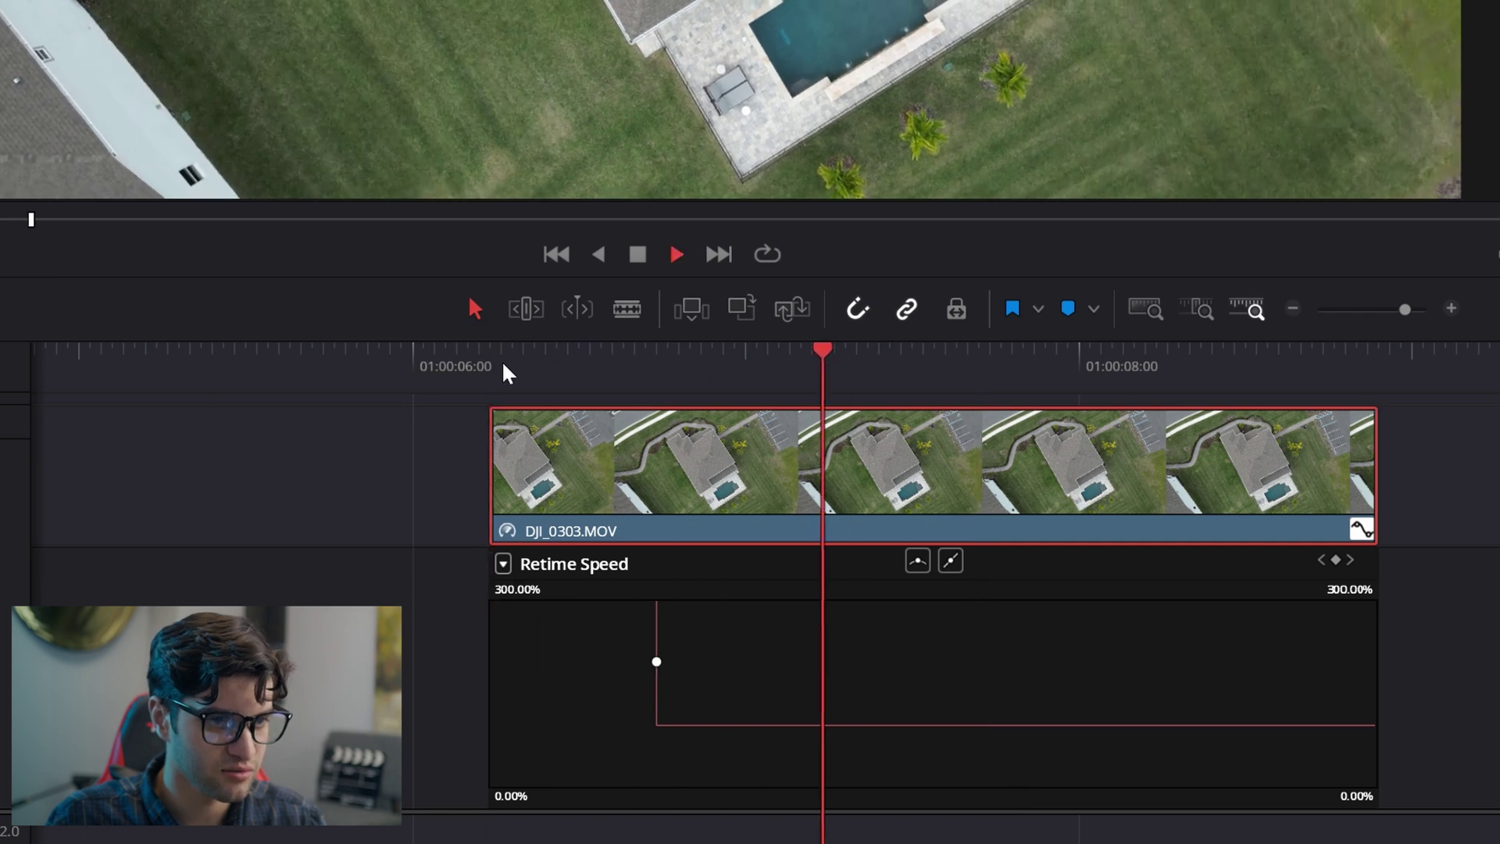
key("space")
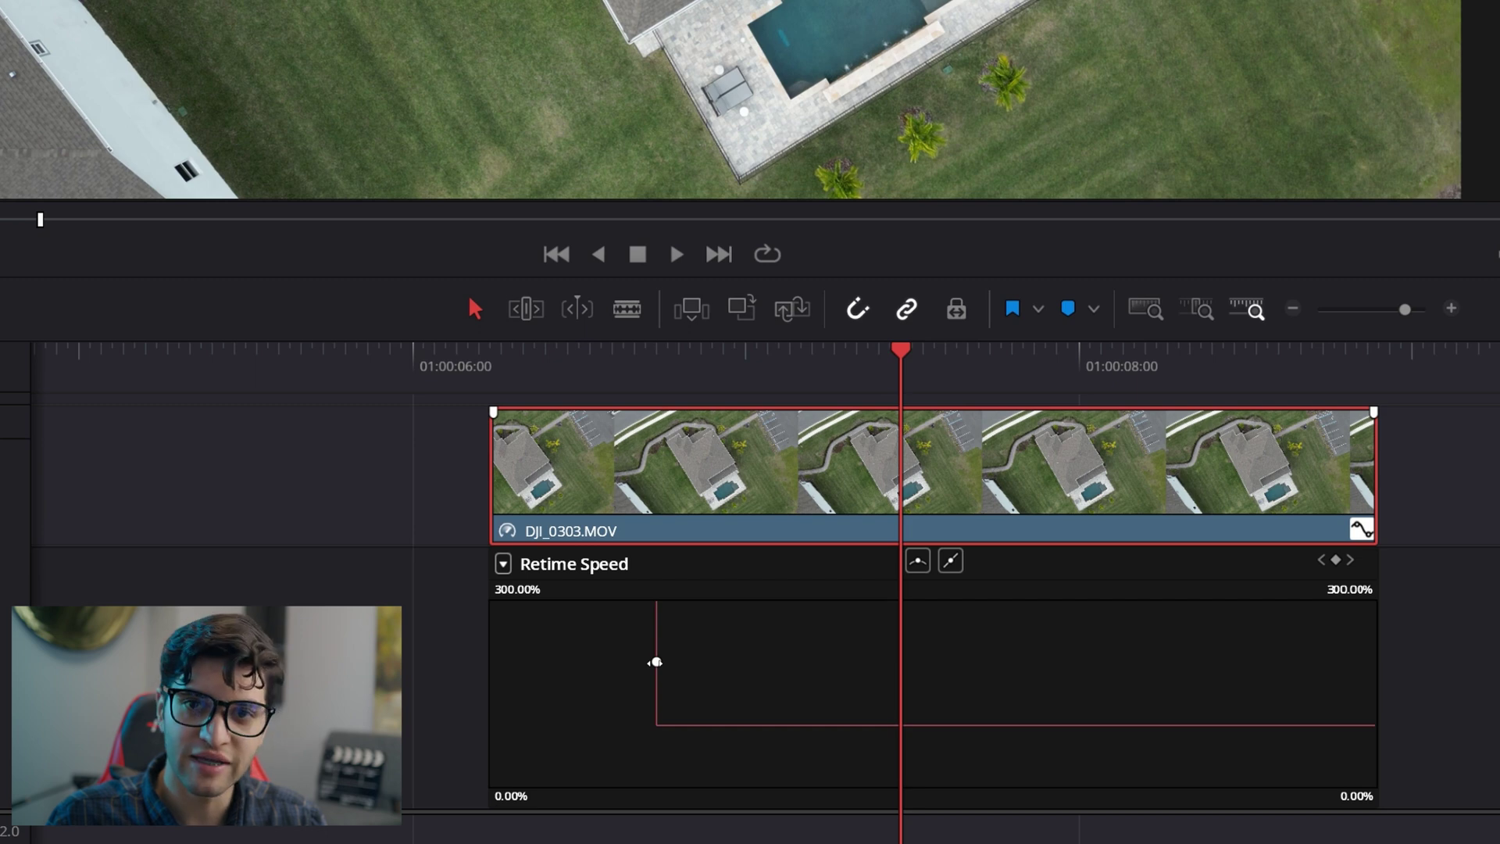
Smooth the retime speed keyframe into a curve, shorten its handles for a tighter ramp, and play it back
left_click(916, 564)
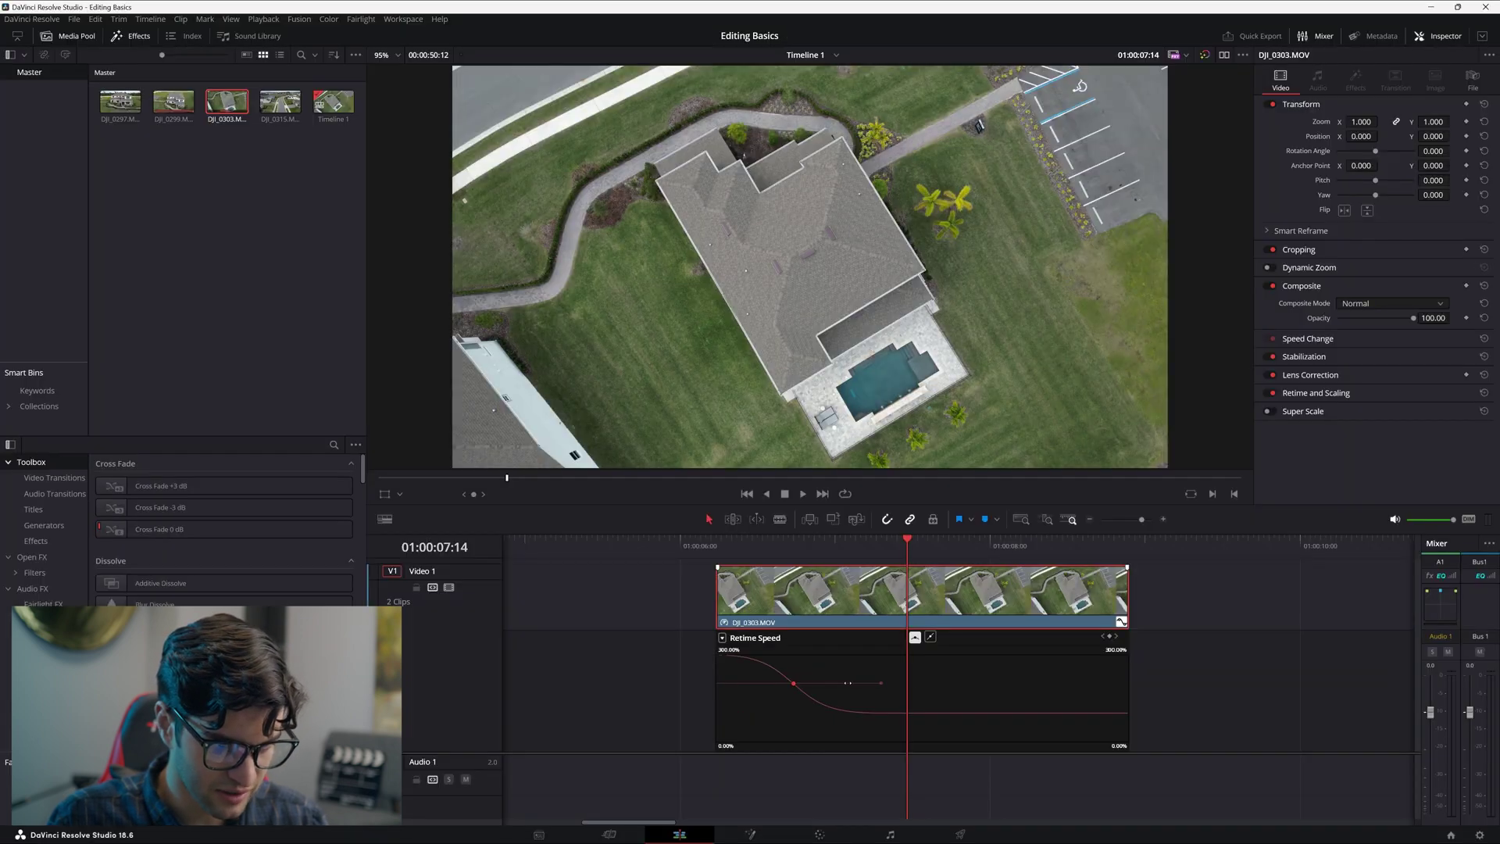
left_click_drag(881, 682, 814, 683)
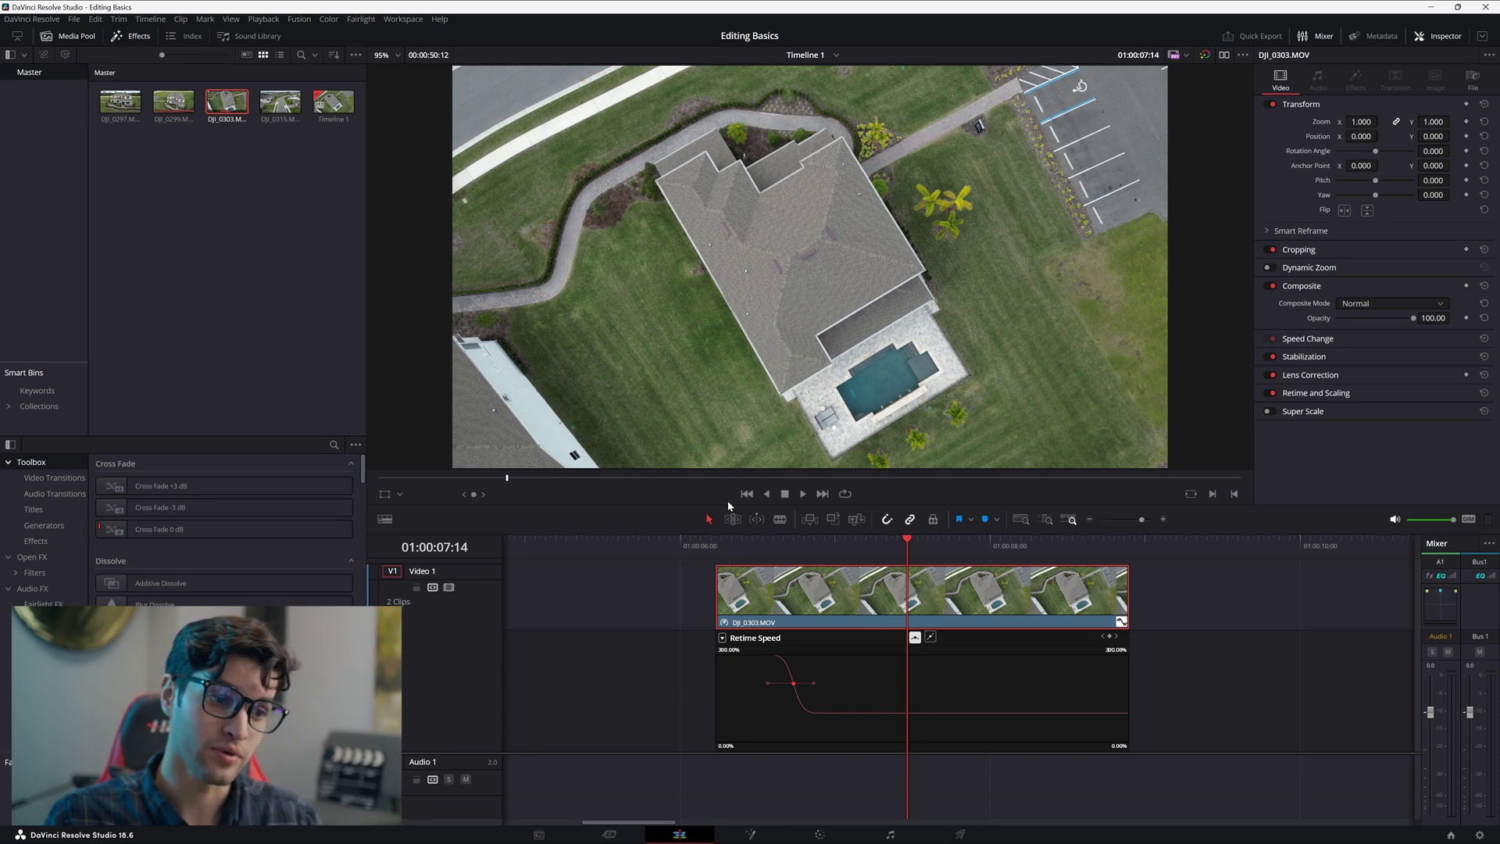
left_click(716, 543)
key("space")
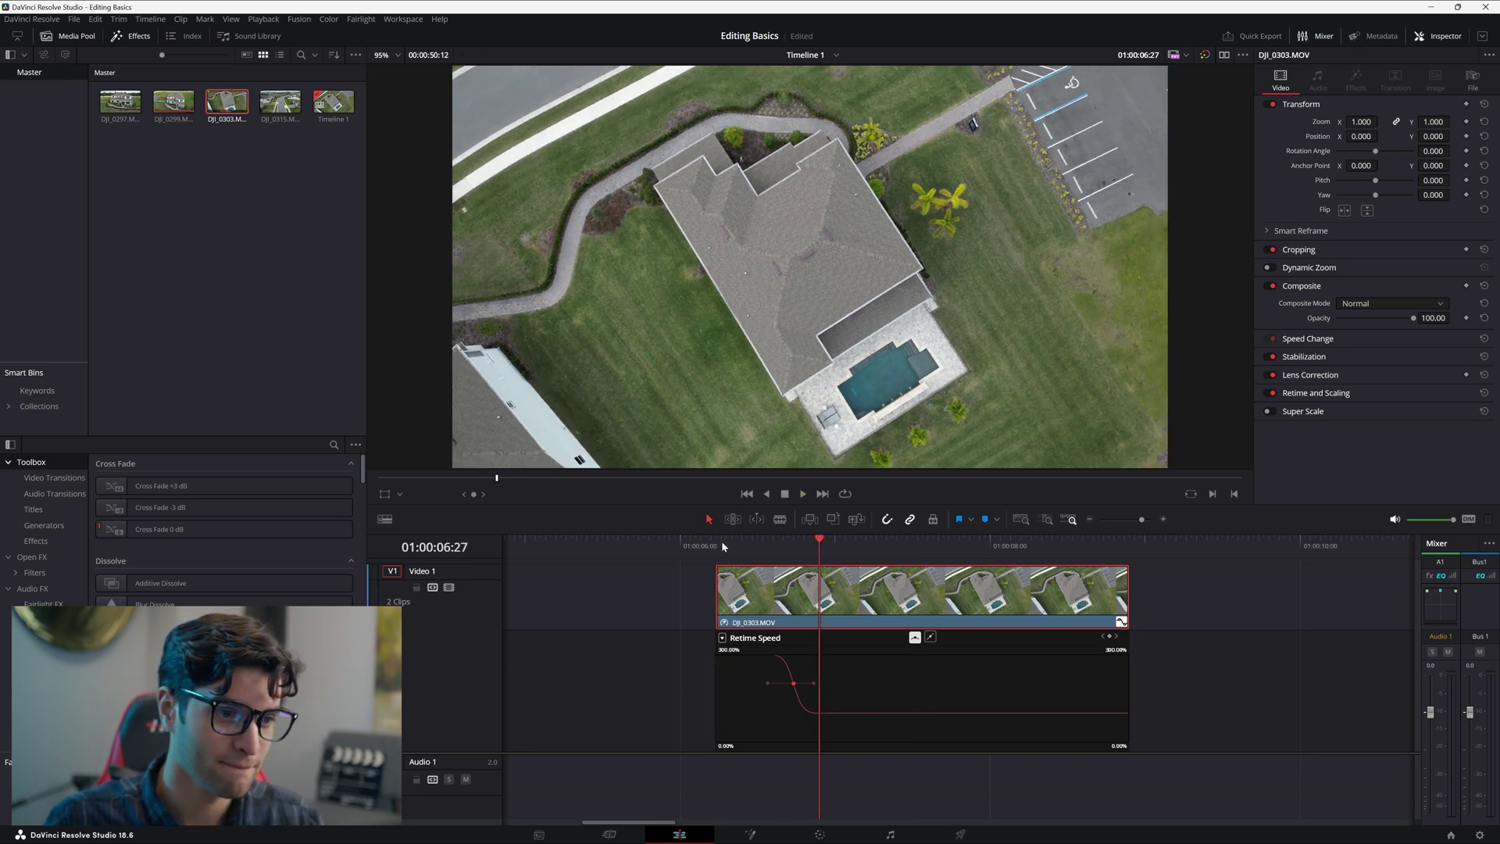
key("space")
key("space")
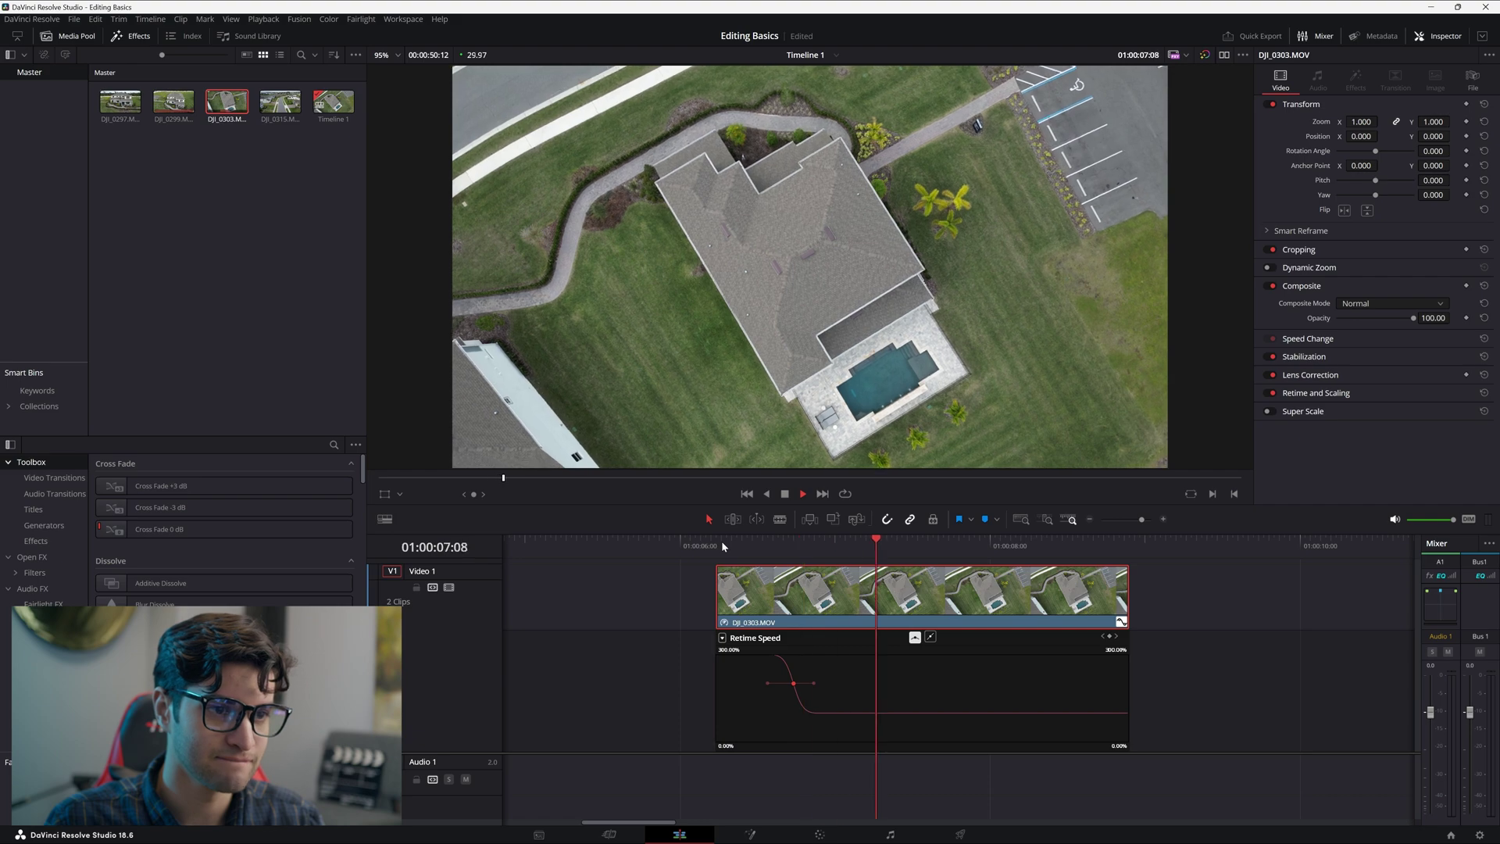
key("space")
Slightly lower the retime speed of the section after the keyframe and replay the speed ramp
left_click_drag(863, 709, 811, 739)
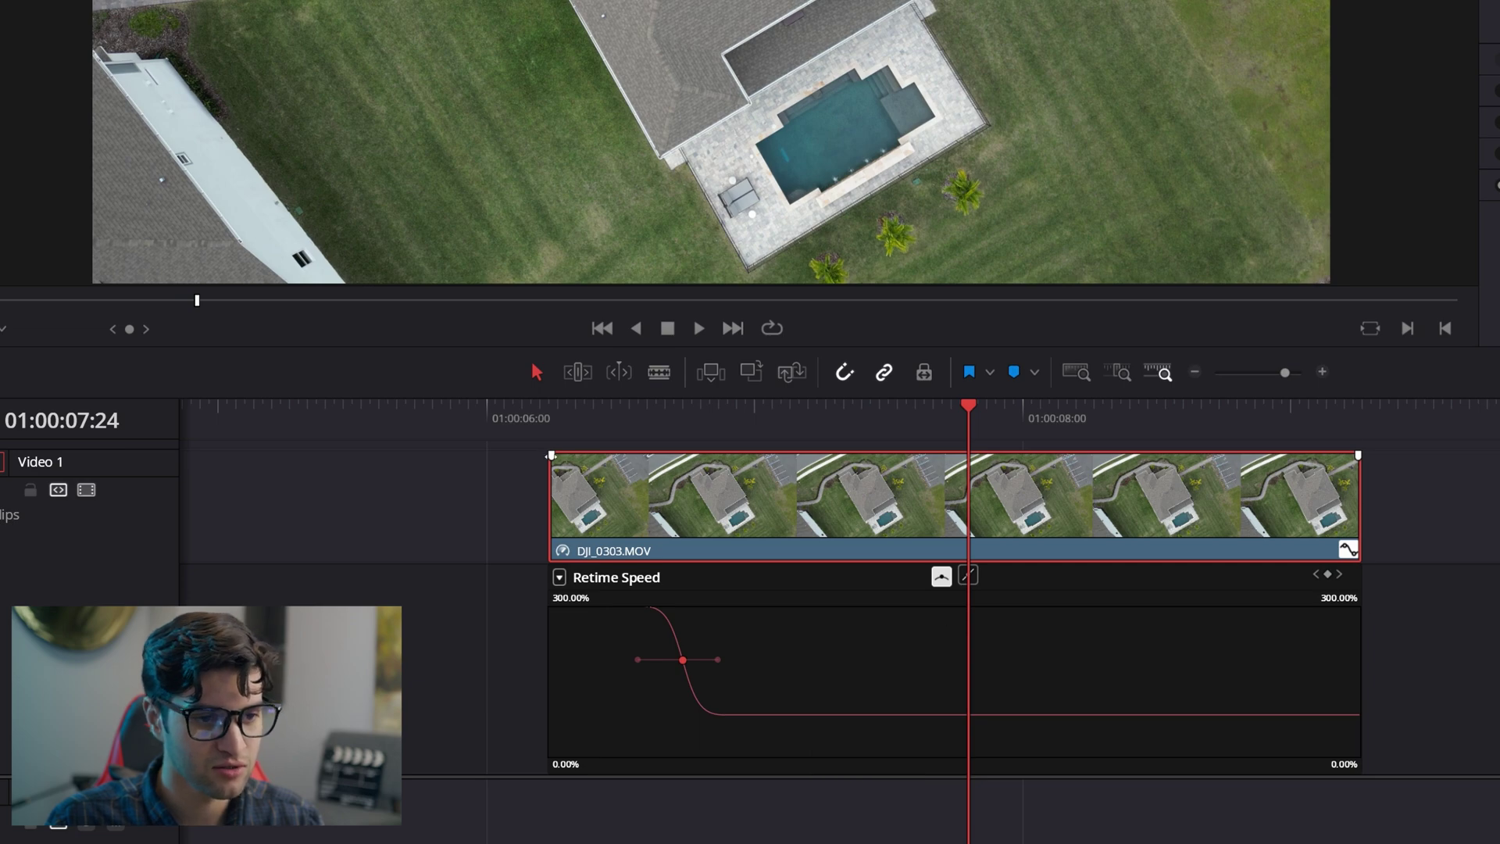
left_click(551, 407)
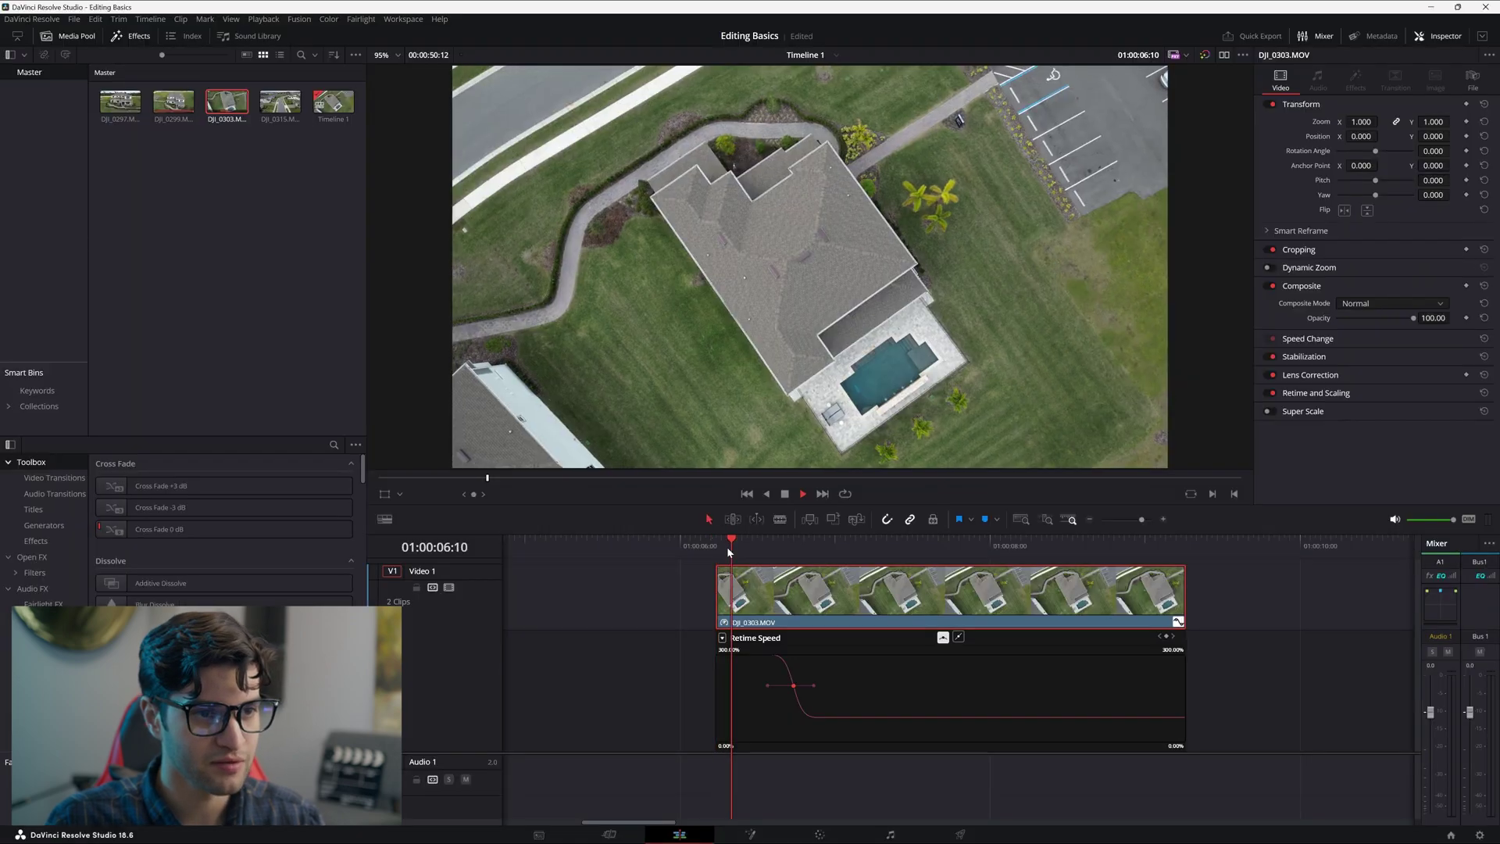
key("space")
left_click(728, 550)
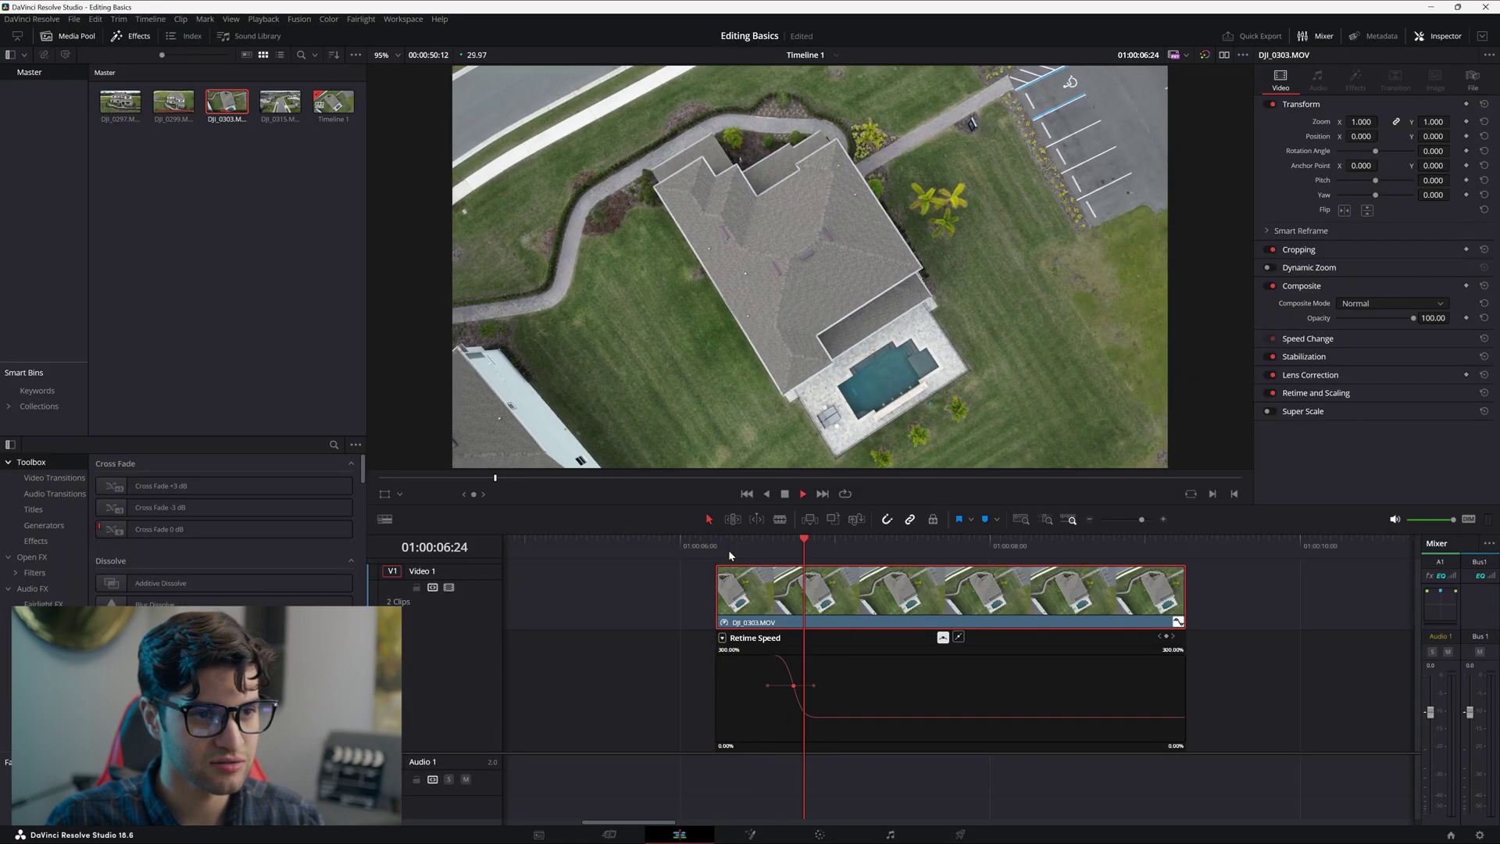
key("space")
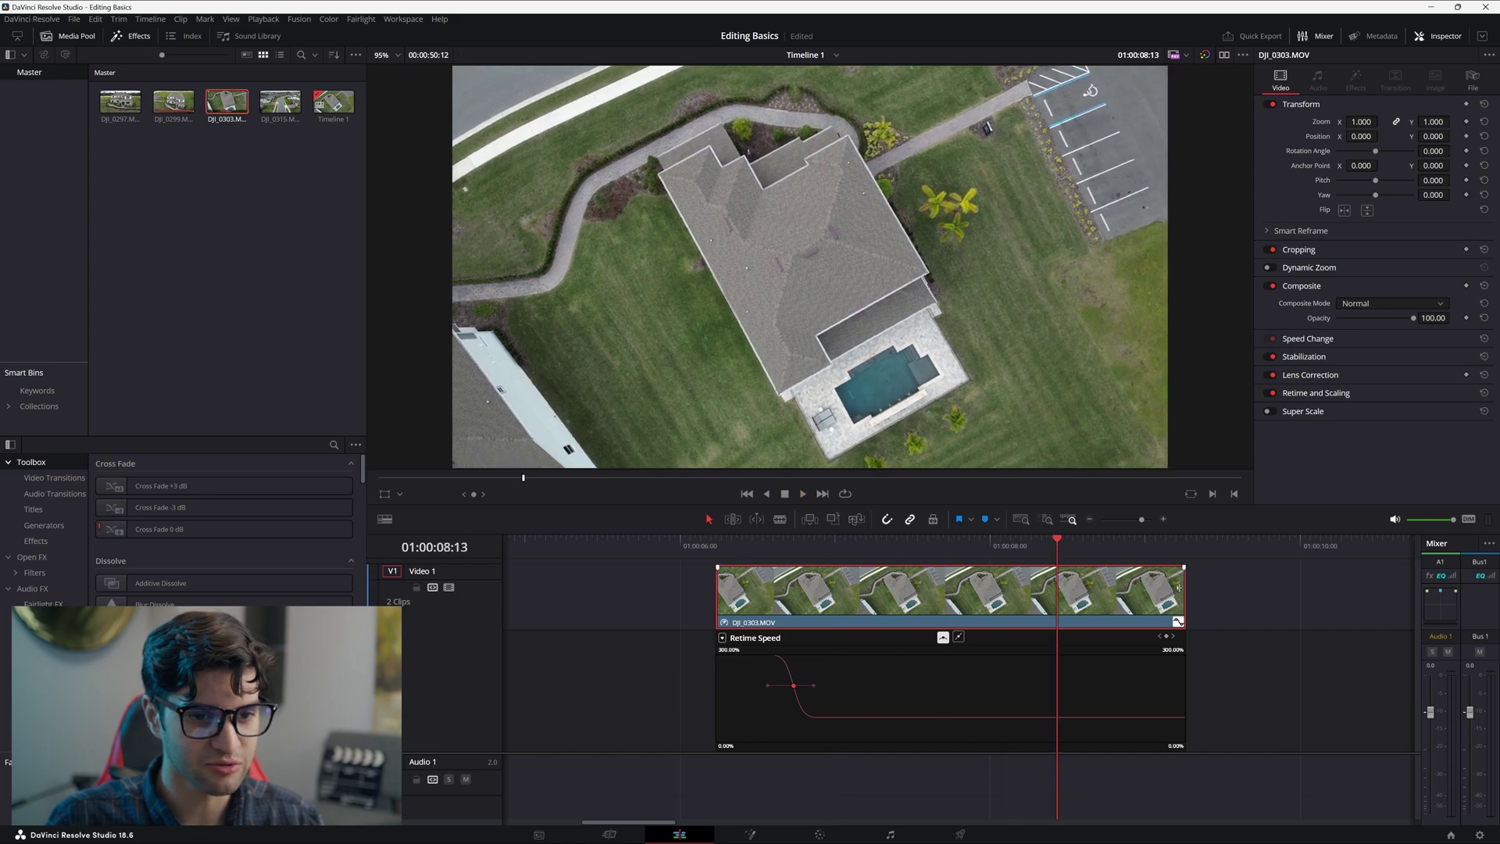
Trim the end of DJI_0303 to 01:00:08:13, hide its retime curve, and play the clip
left_click_drag(1182, 600, 1050, 618)
left_click(1048, 622)
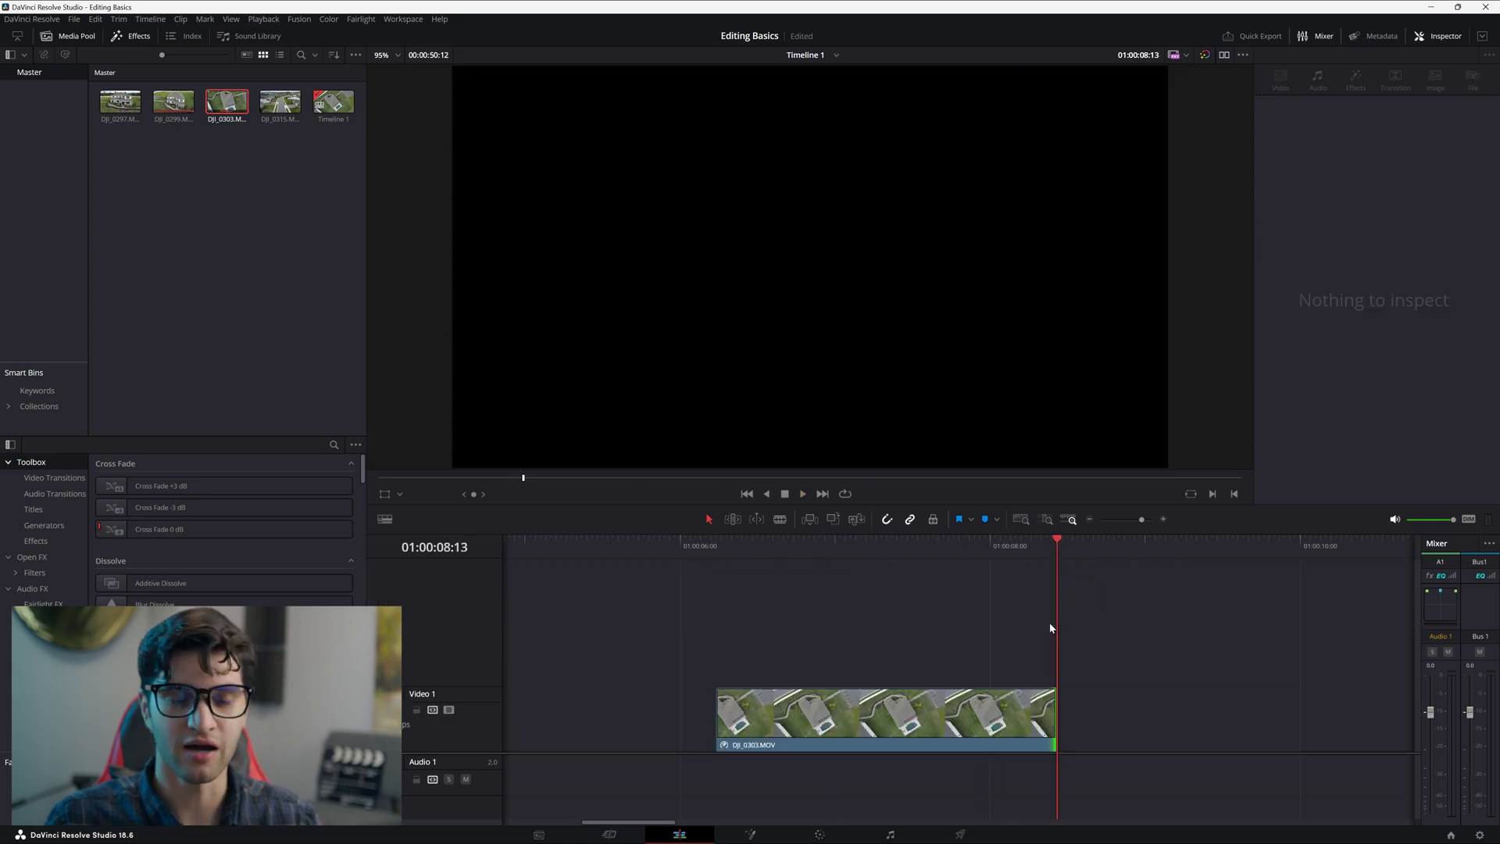
scroll(859, 698, "down", 2)
left_click(685, 545)
key("space")
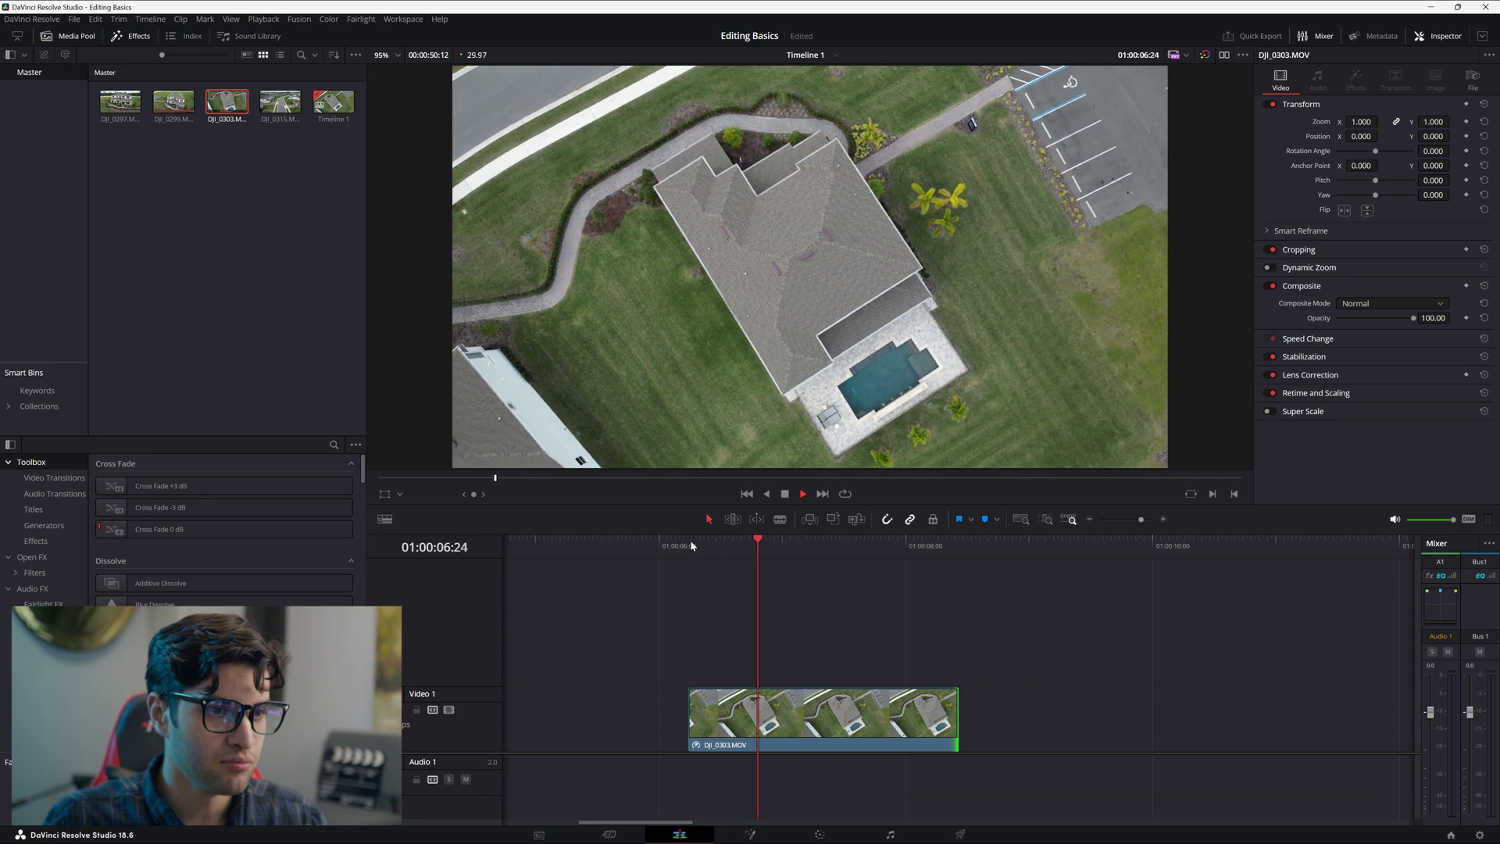
key("space")
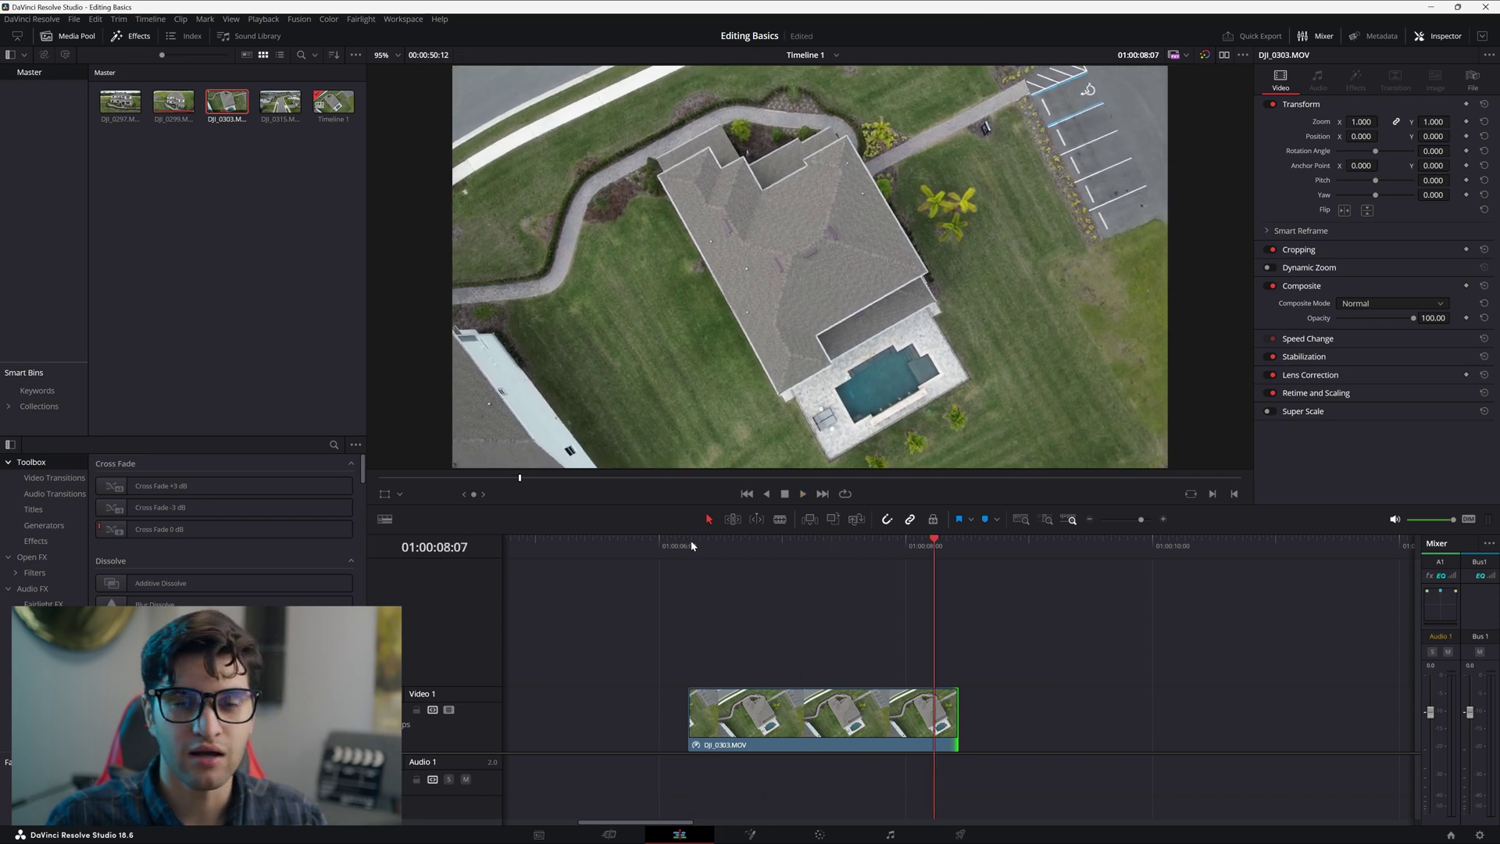
Move the DJI_0303 clip to the very start of the timeline and play it from there
scroll(802, 628, "down", 2)
left_click_drag(883, 730, 539, 717)
scroll(678, 711, "down", 3)
key("Home")
key("space")
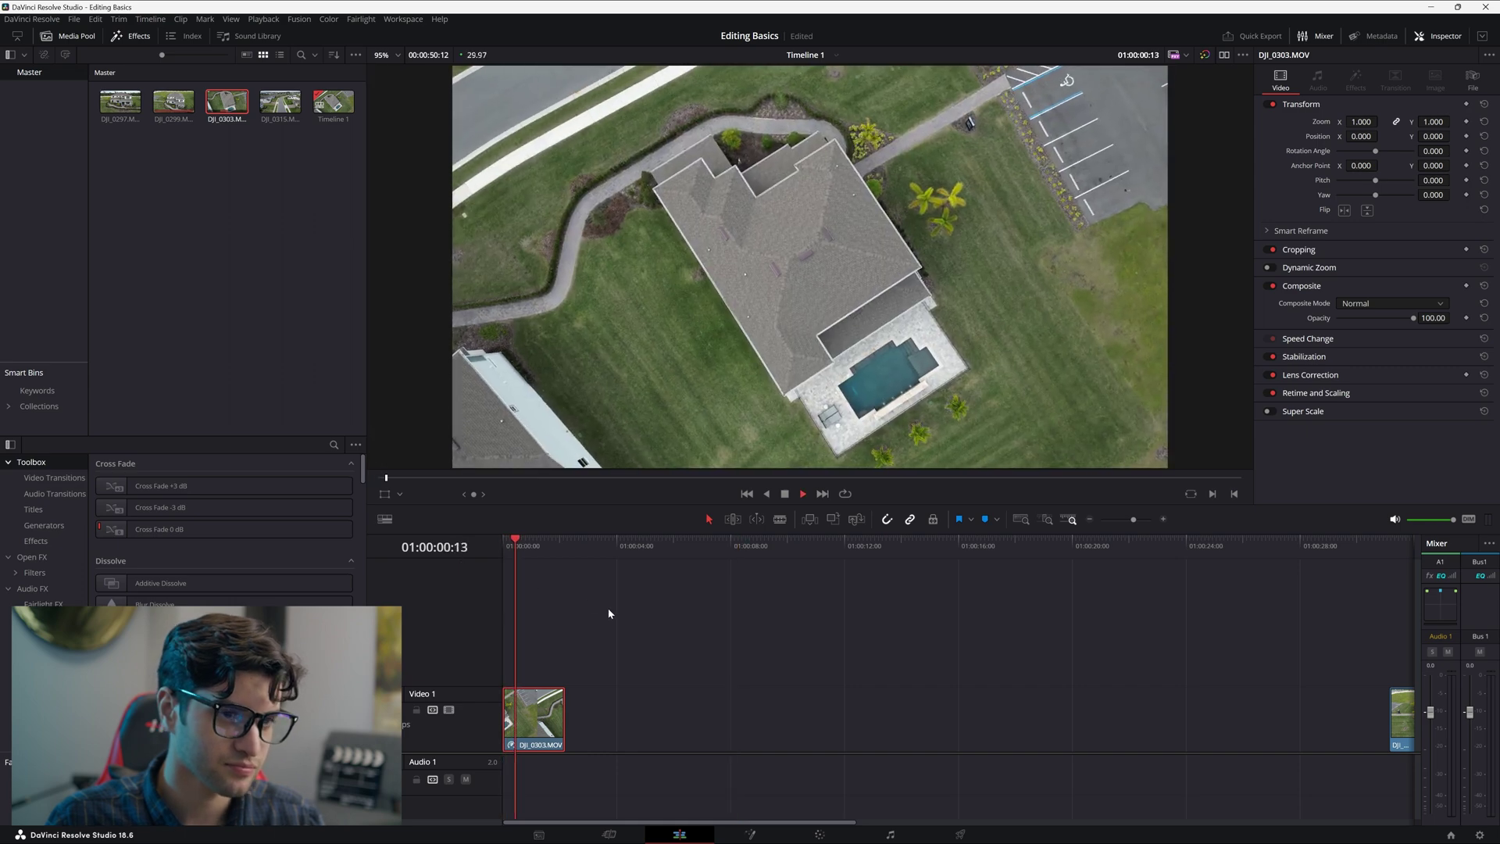
Split the DJI_0299 clip at 01:00:41:24 with the Blade tool
key("space")
scroll(723, 631, "down", 3)
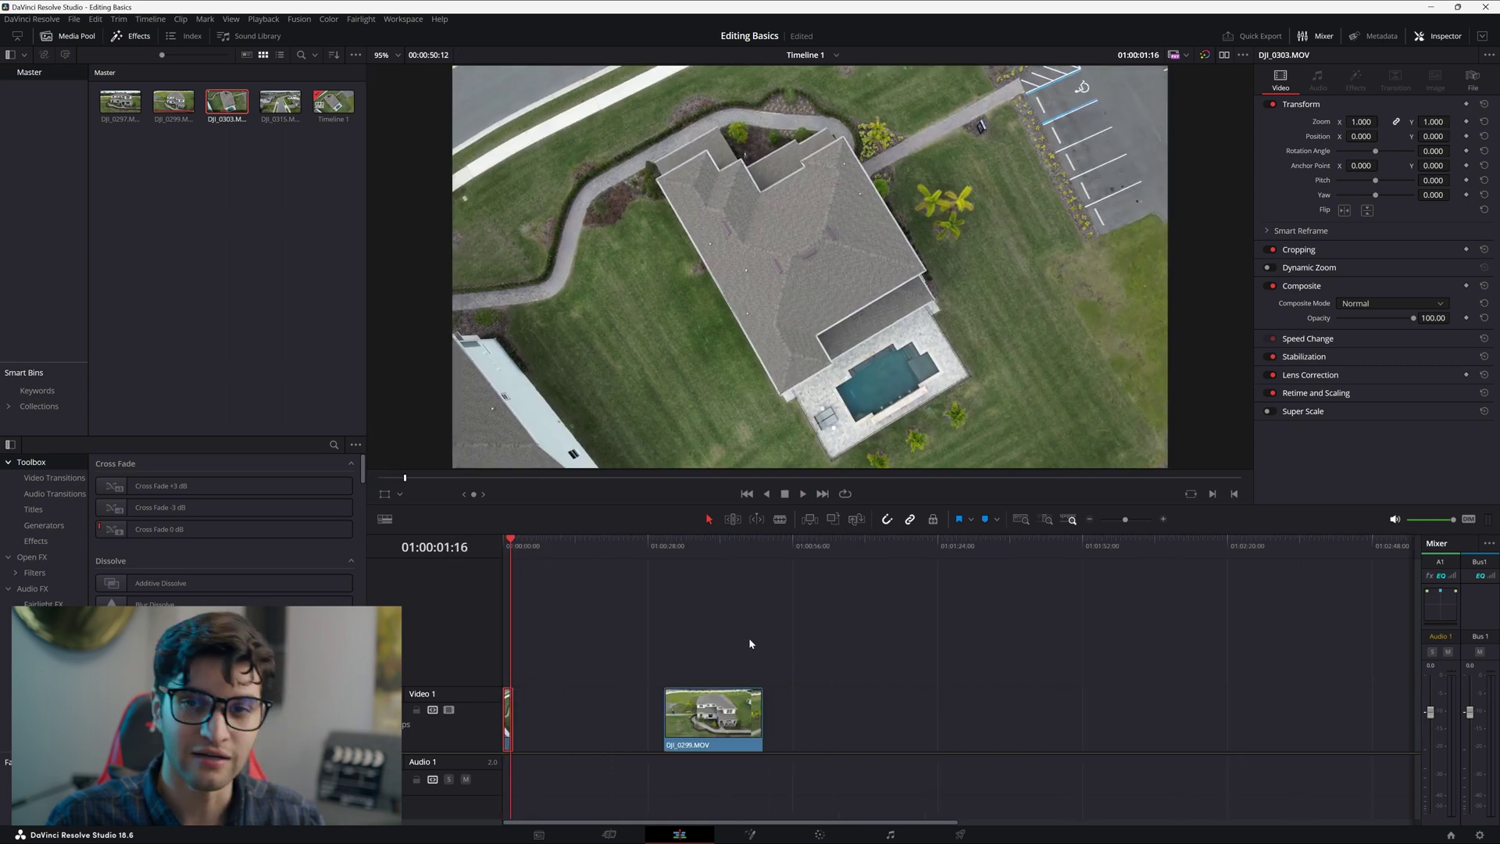
left_click(748, 643)
scroll(817, 636, "up", 2)
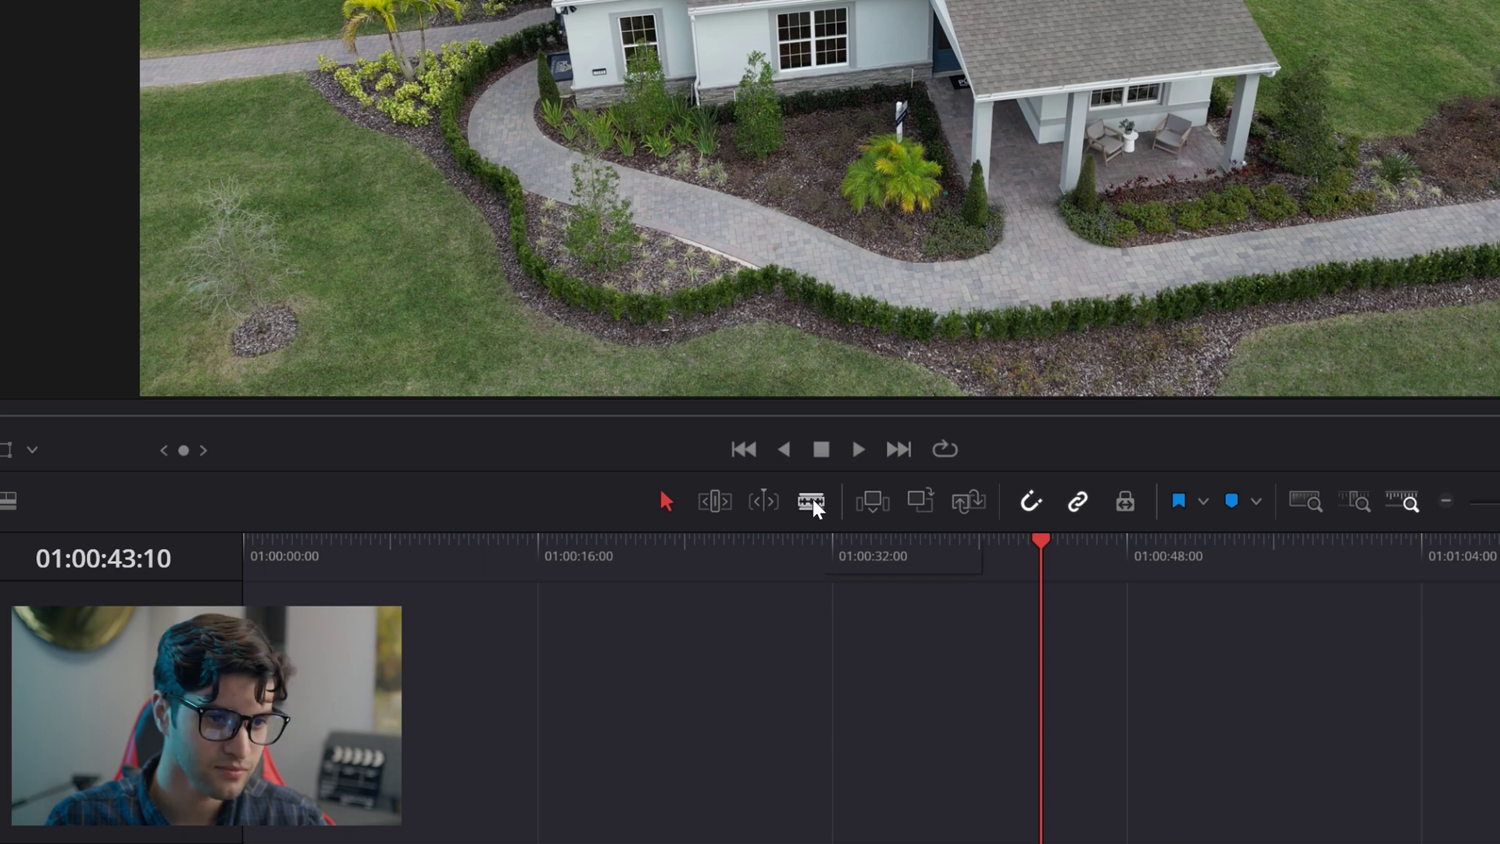
left_click(811, 500)
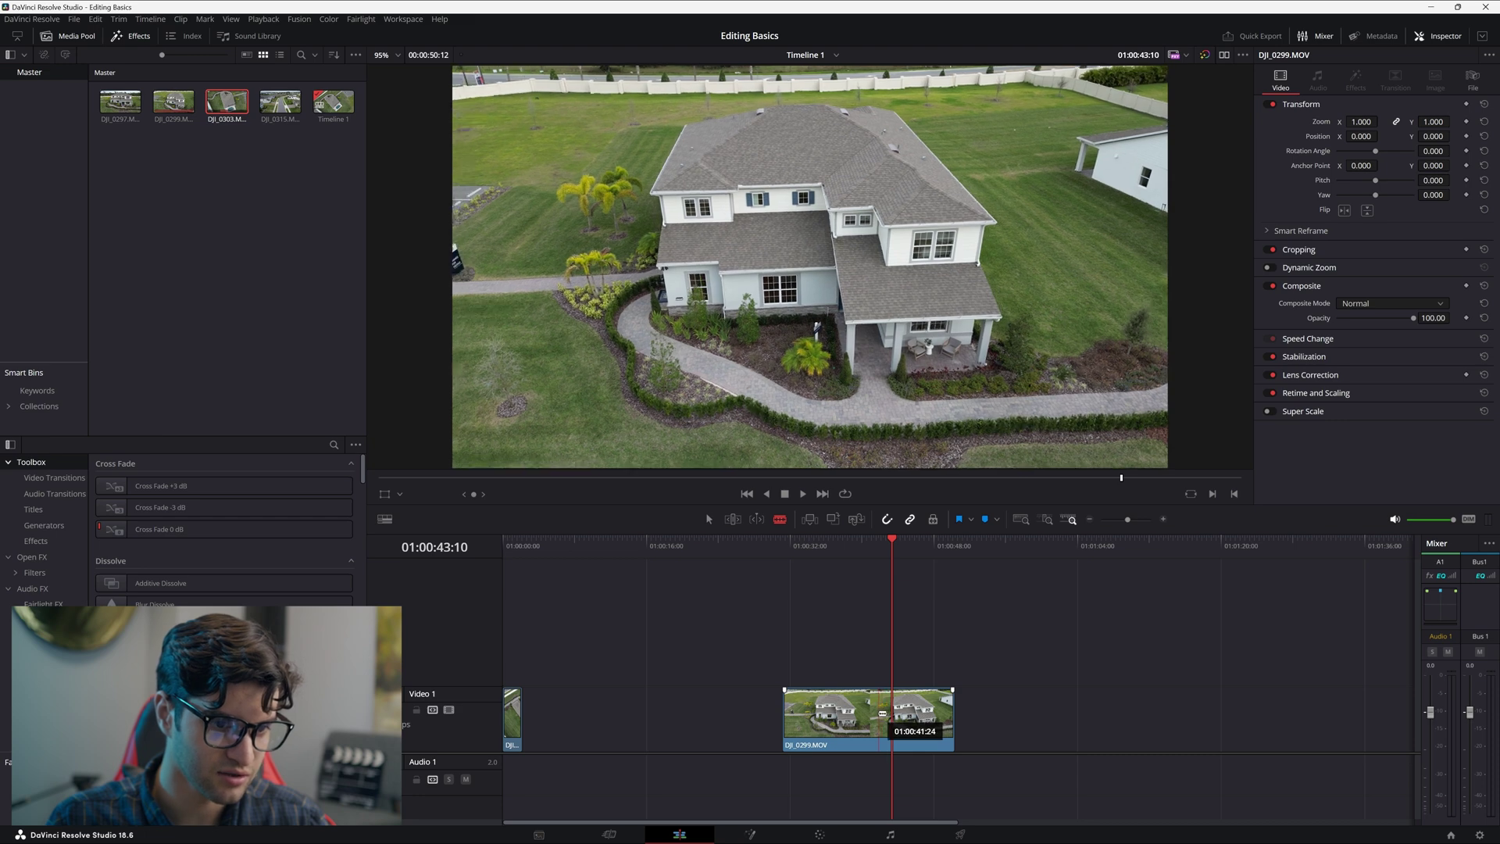
left_click(882, 713)
Play DJI_0299 onward from the first cut and split it again at 01:00:44:06
left_click(879, 558)
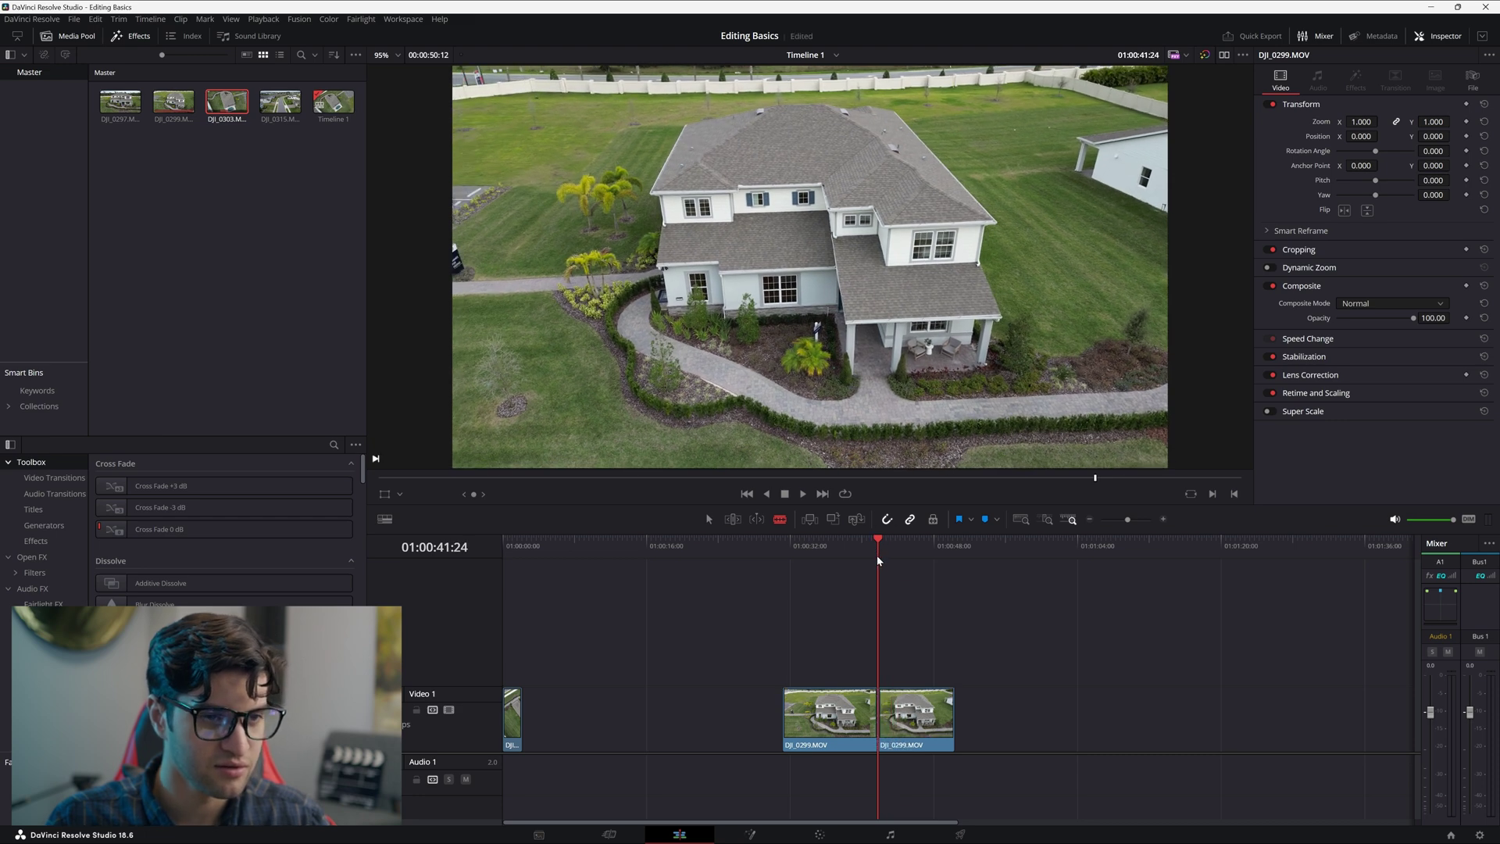
key("space")
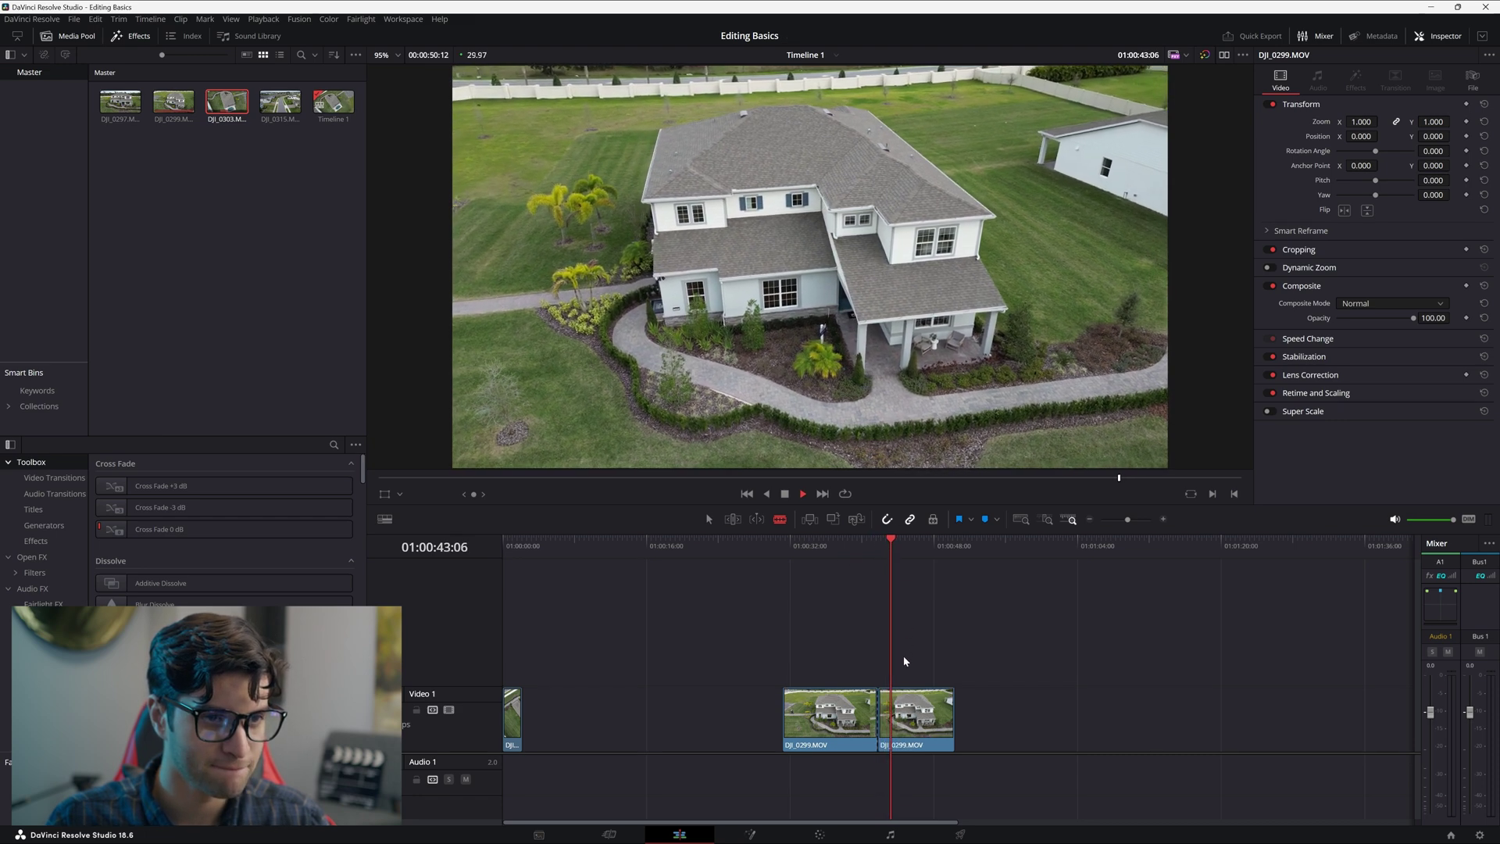
key("space")
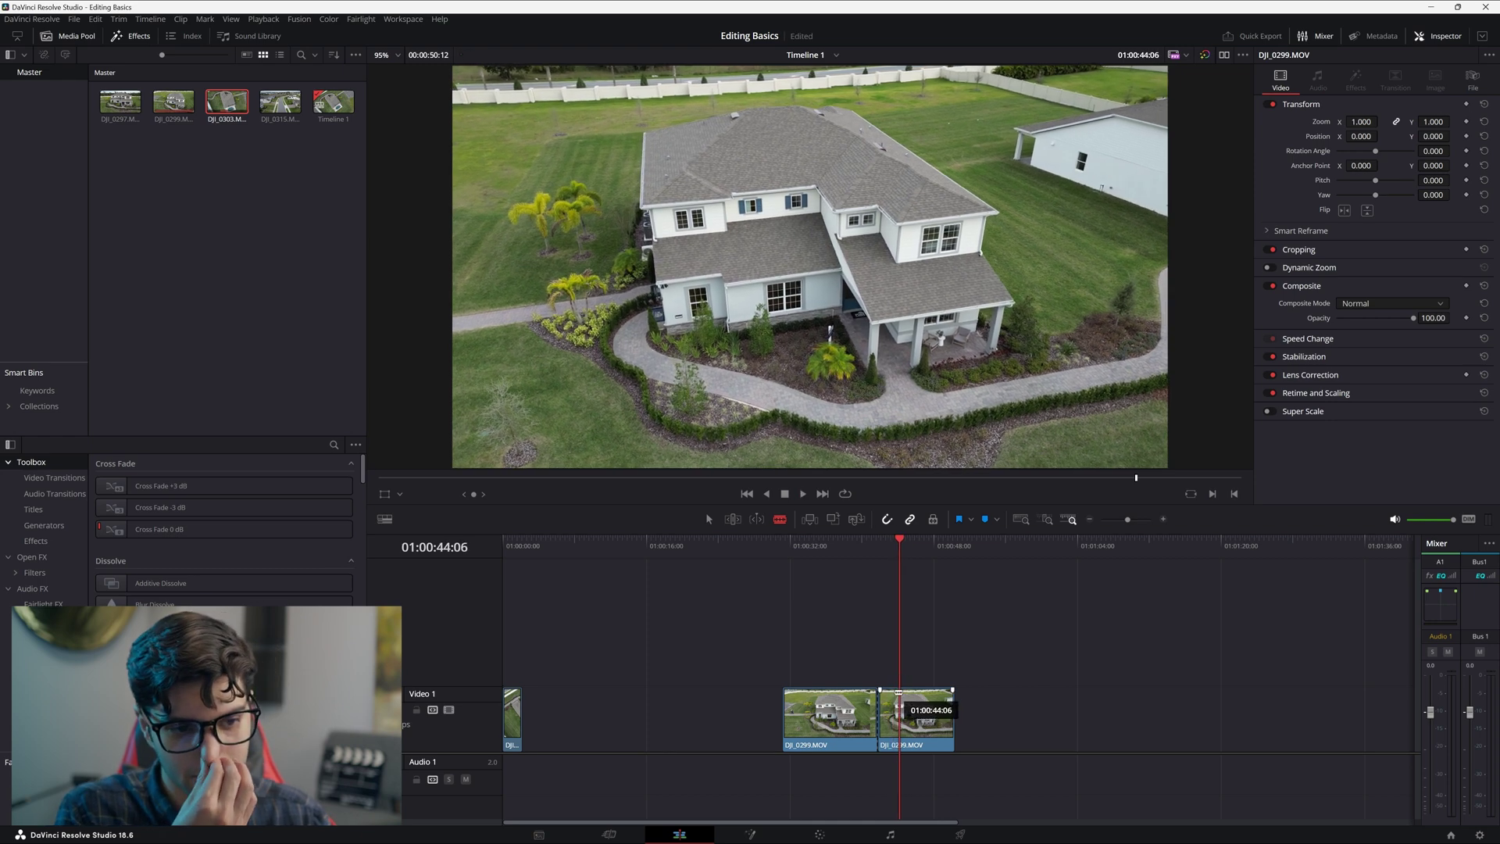
key("b")
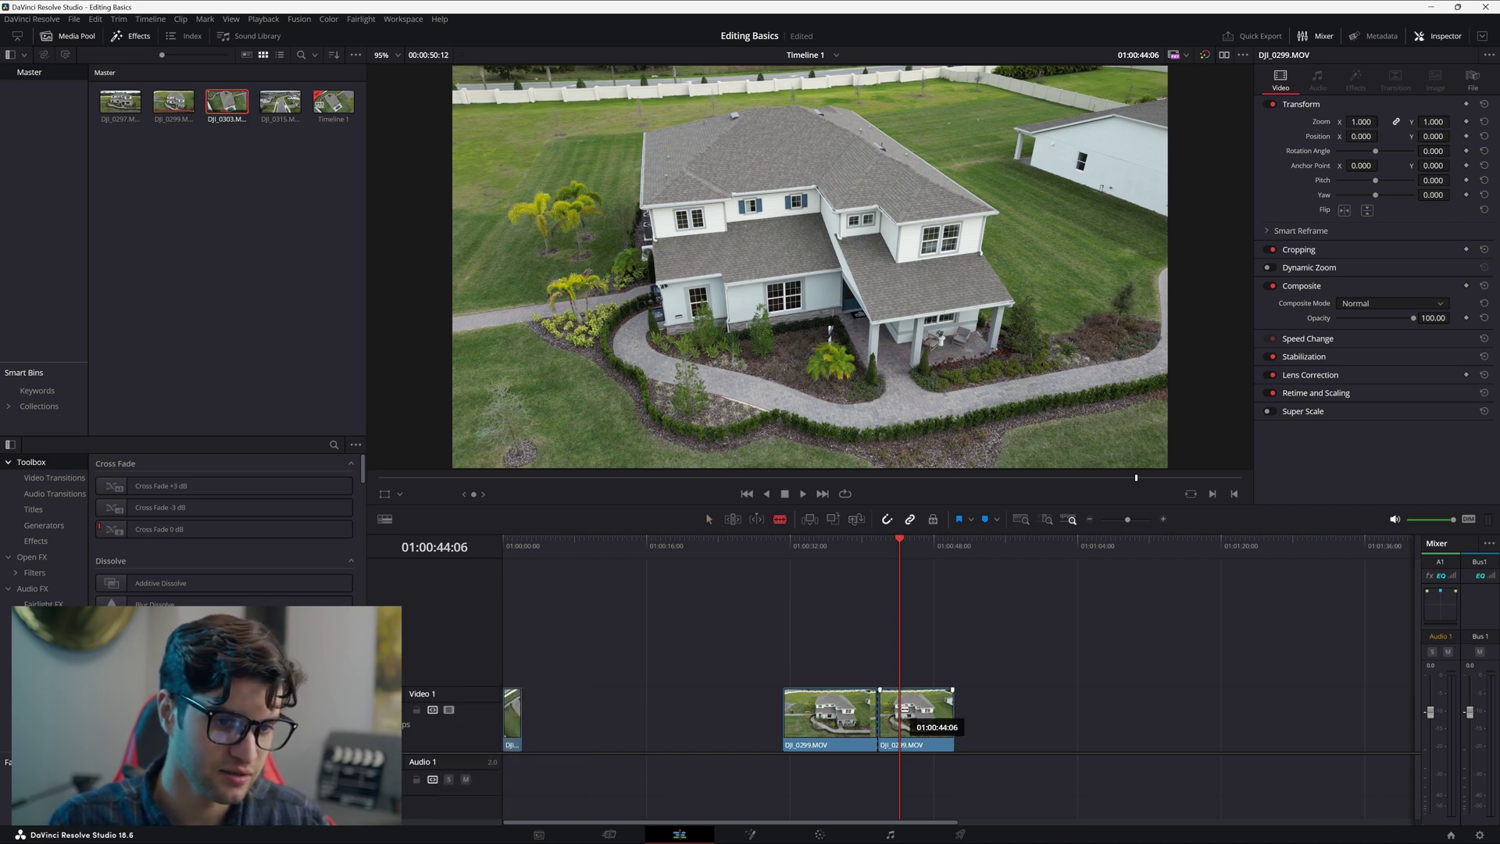
left_click(896, 730)
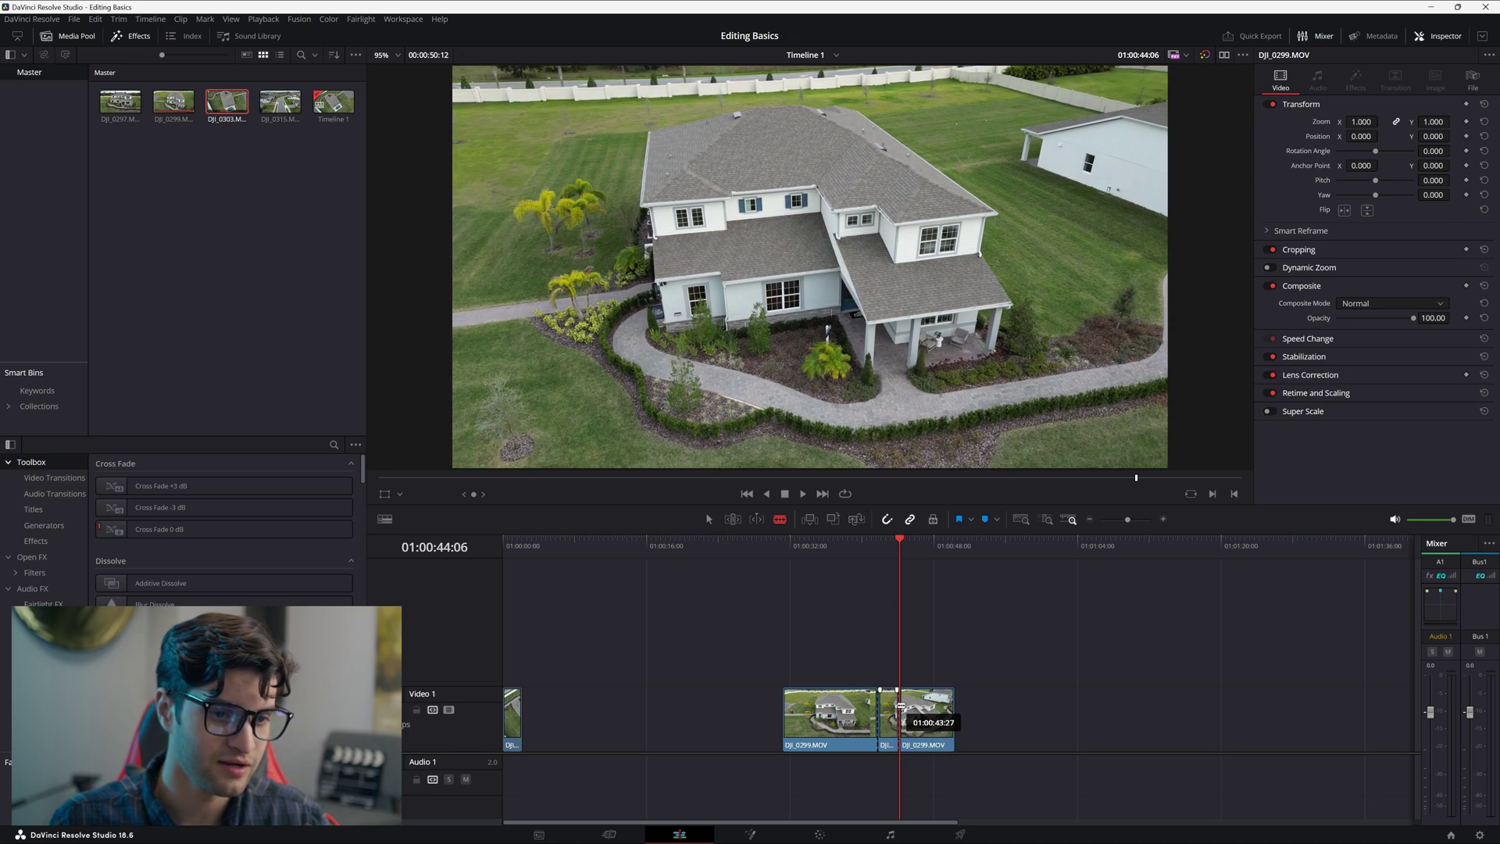
Delete the first and last pieces of the split DJI_0299 clip, keeping only the middle piece
key("a")
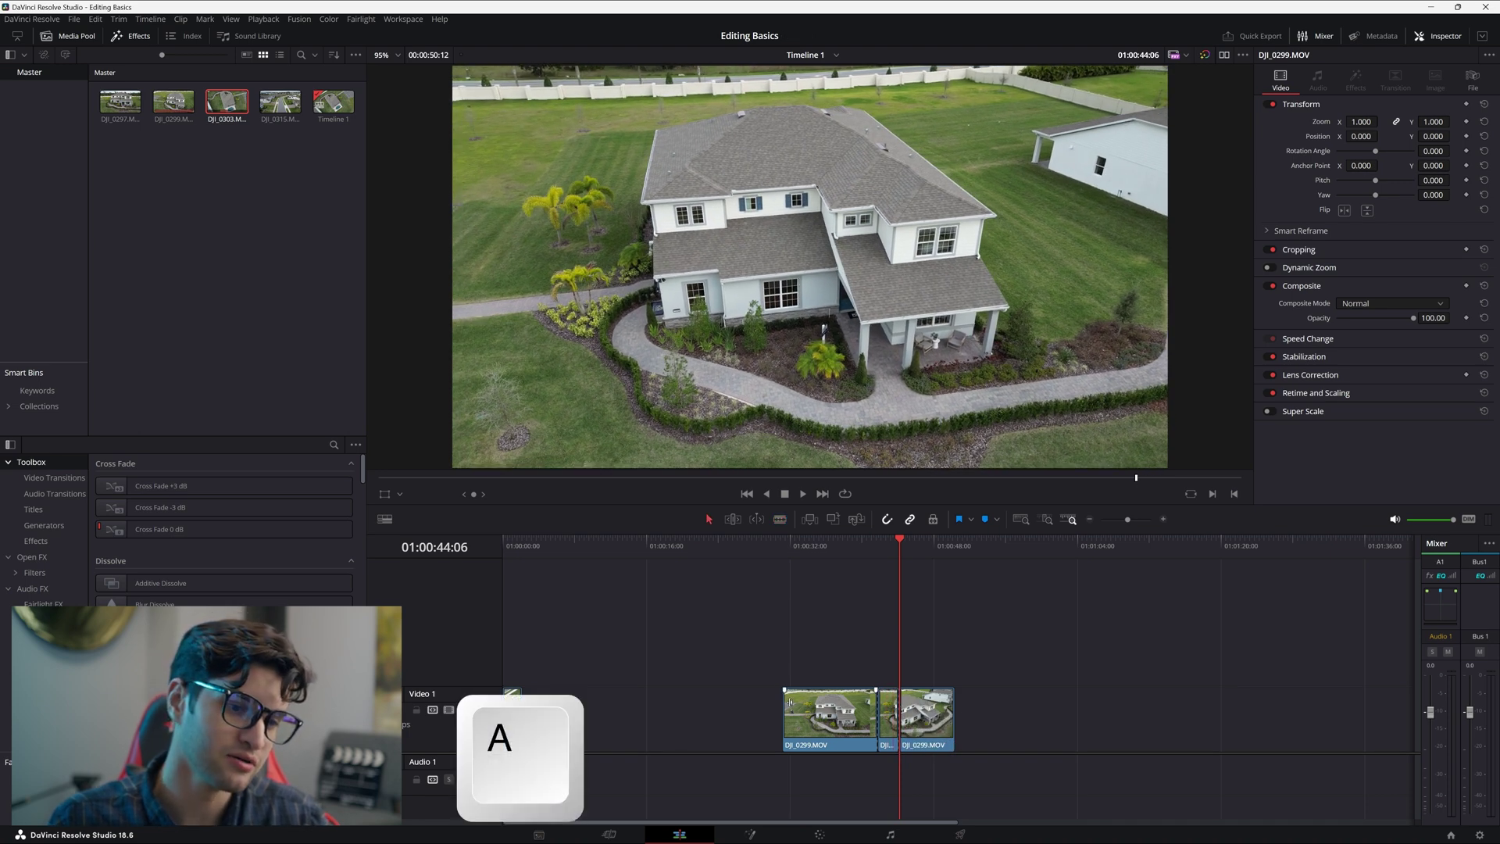
left_click(838, 716)
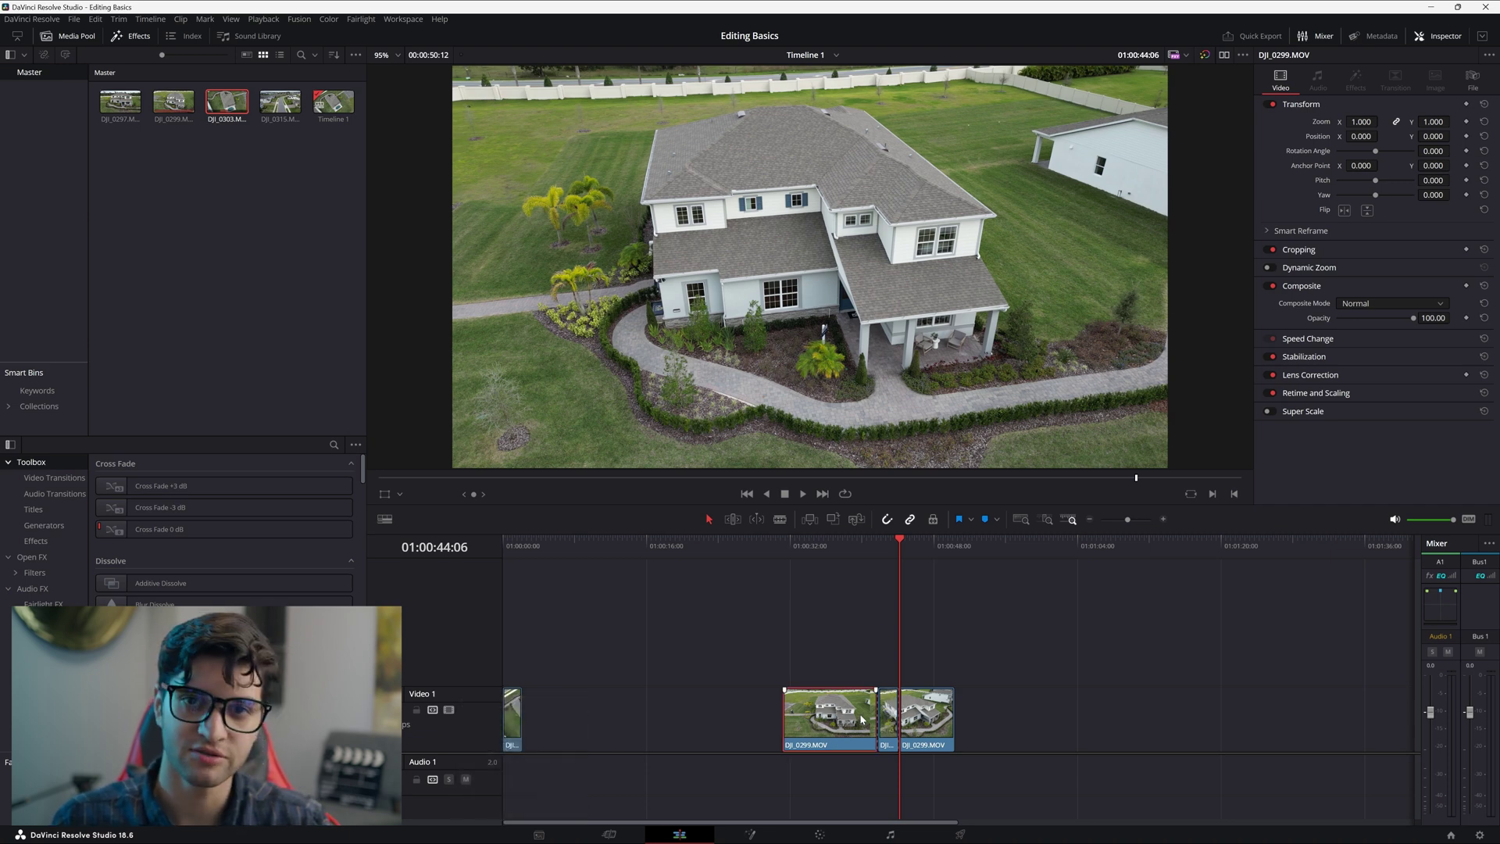
key("Delete")
left_click(920, 713)
key("Delete")
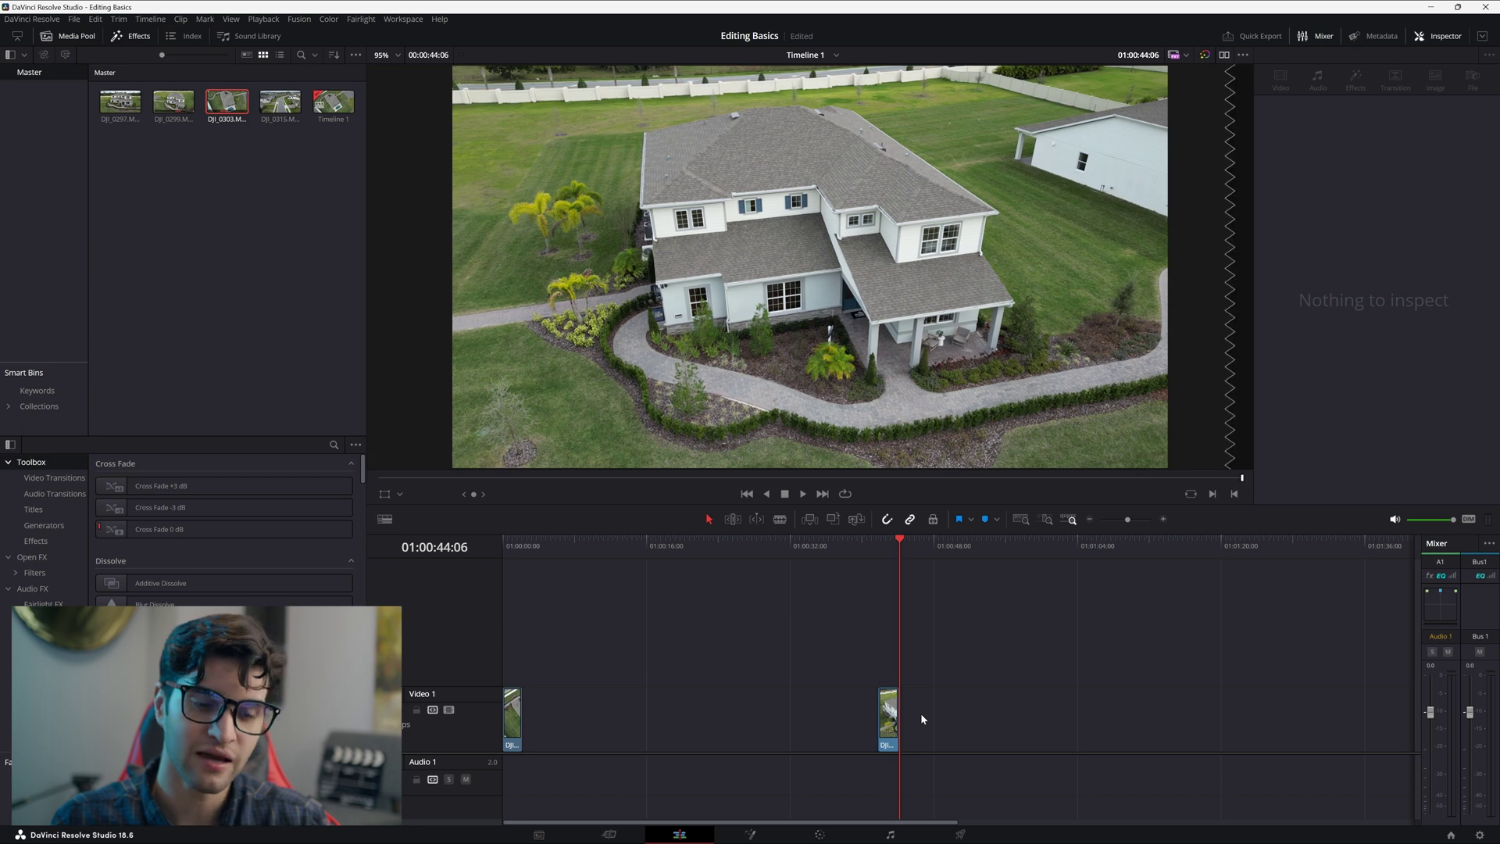
Move the remaining DJI_0299 piece earlier on the timeline to about 01:00:23:22 and play it
left_click(884, 713)
left_click_drag(884, 712, 722, 713)
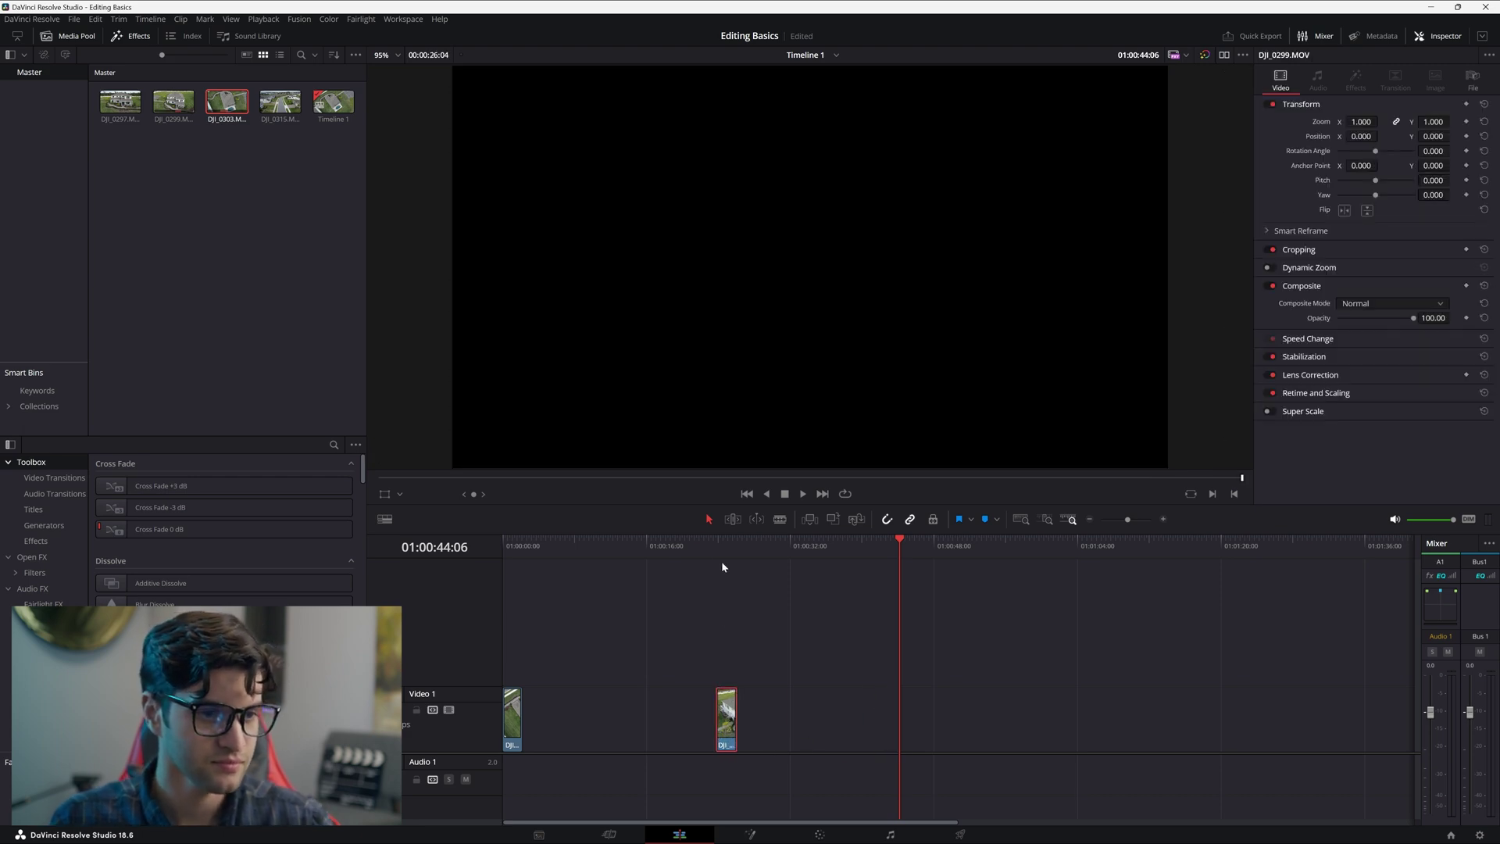
key("Up")
key("space")
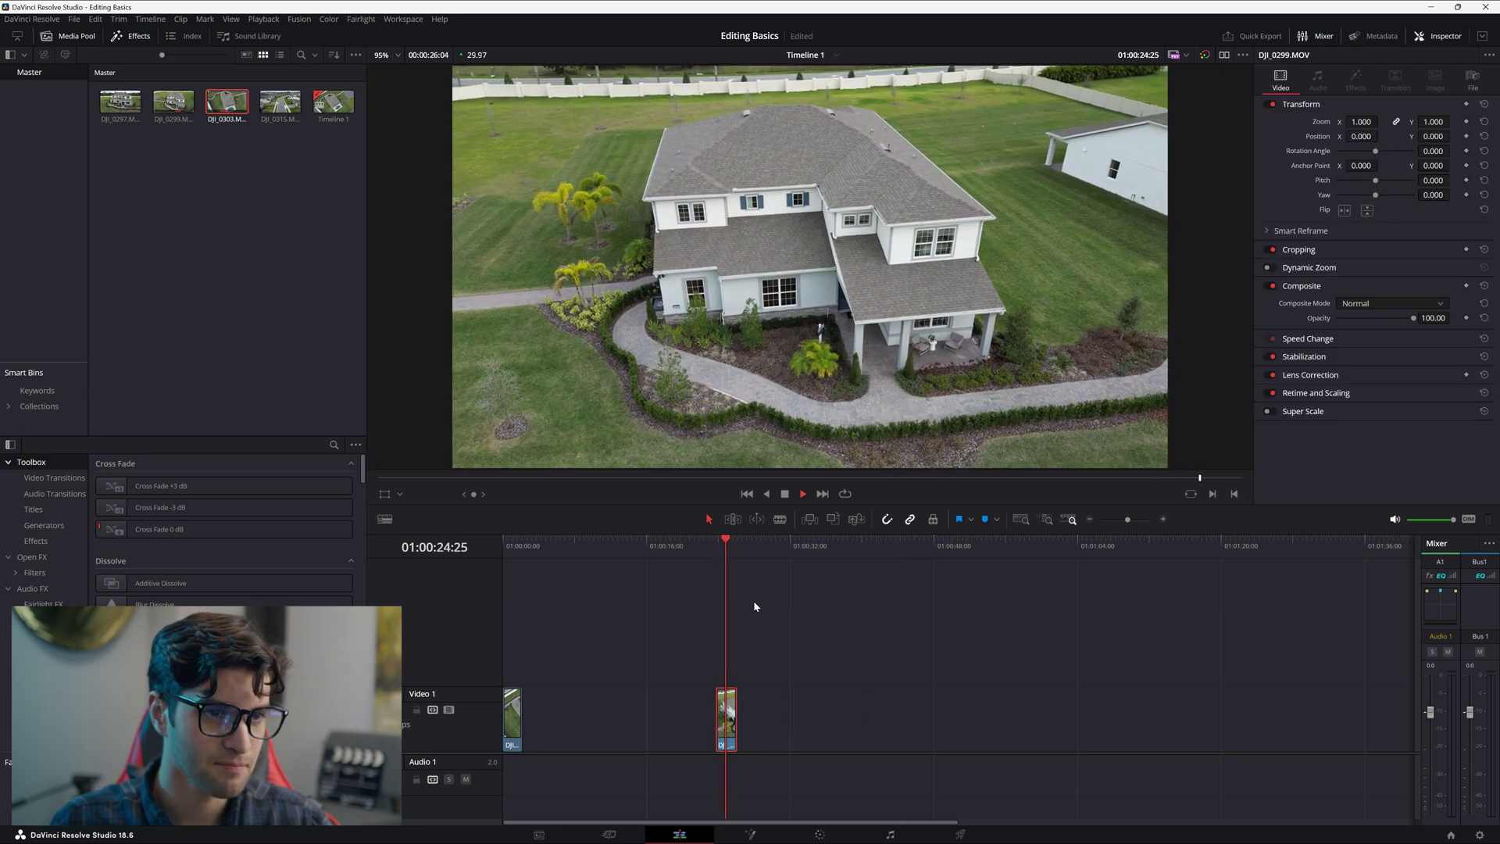
key("space")
Trim the end of DJI_0299 to 01:00:25:22 and play the shortened clip from its start
key("ctrl+equal")
key("ctrl+equal")
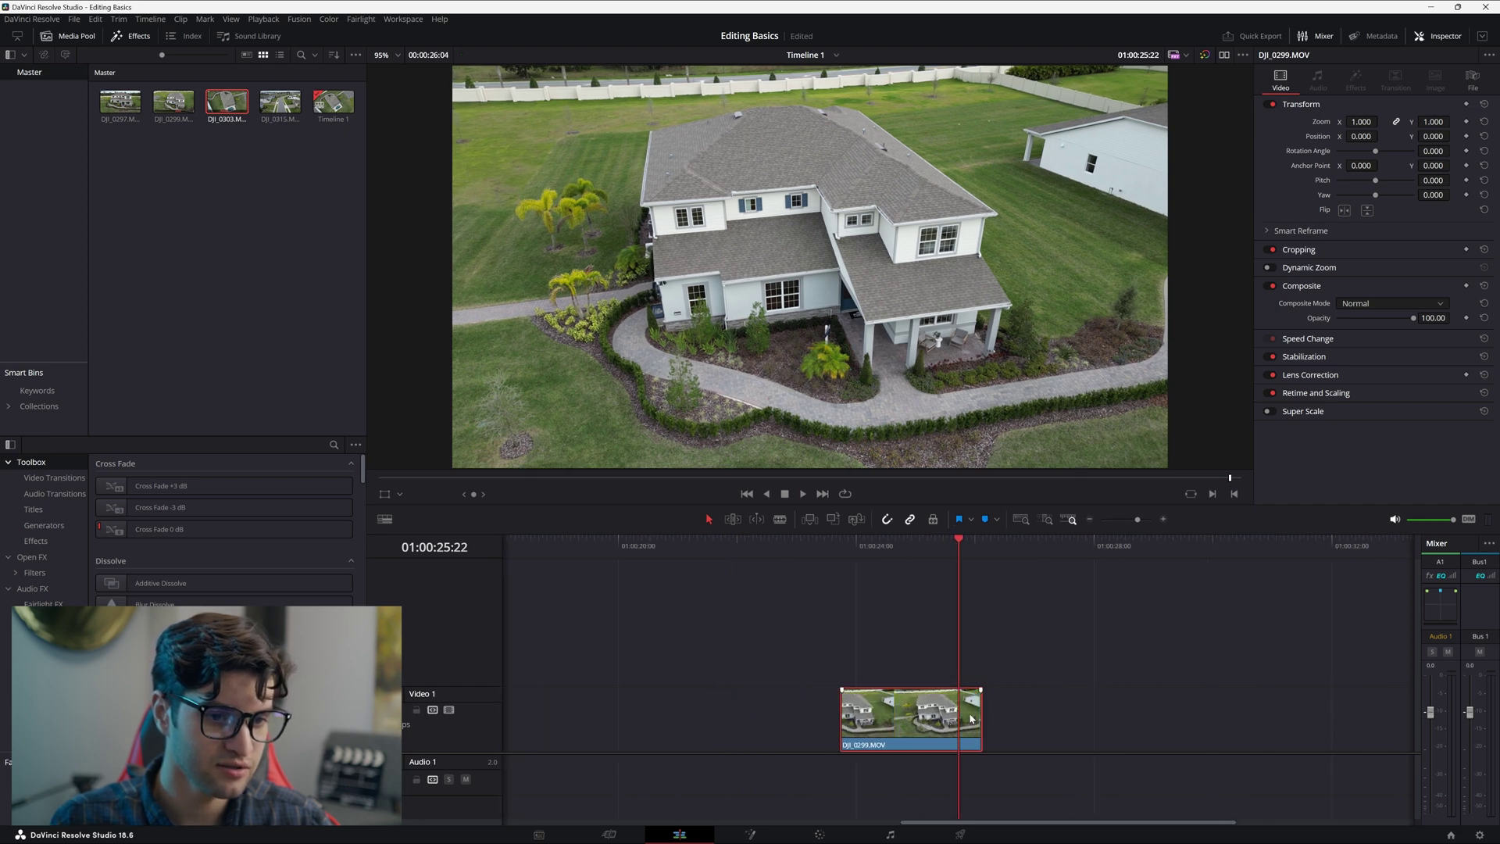
left_click(979, 711)
left_click_drag(979, 710, 959, 710)
left_click(838, 541)
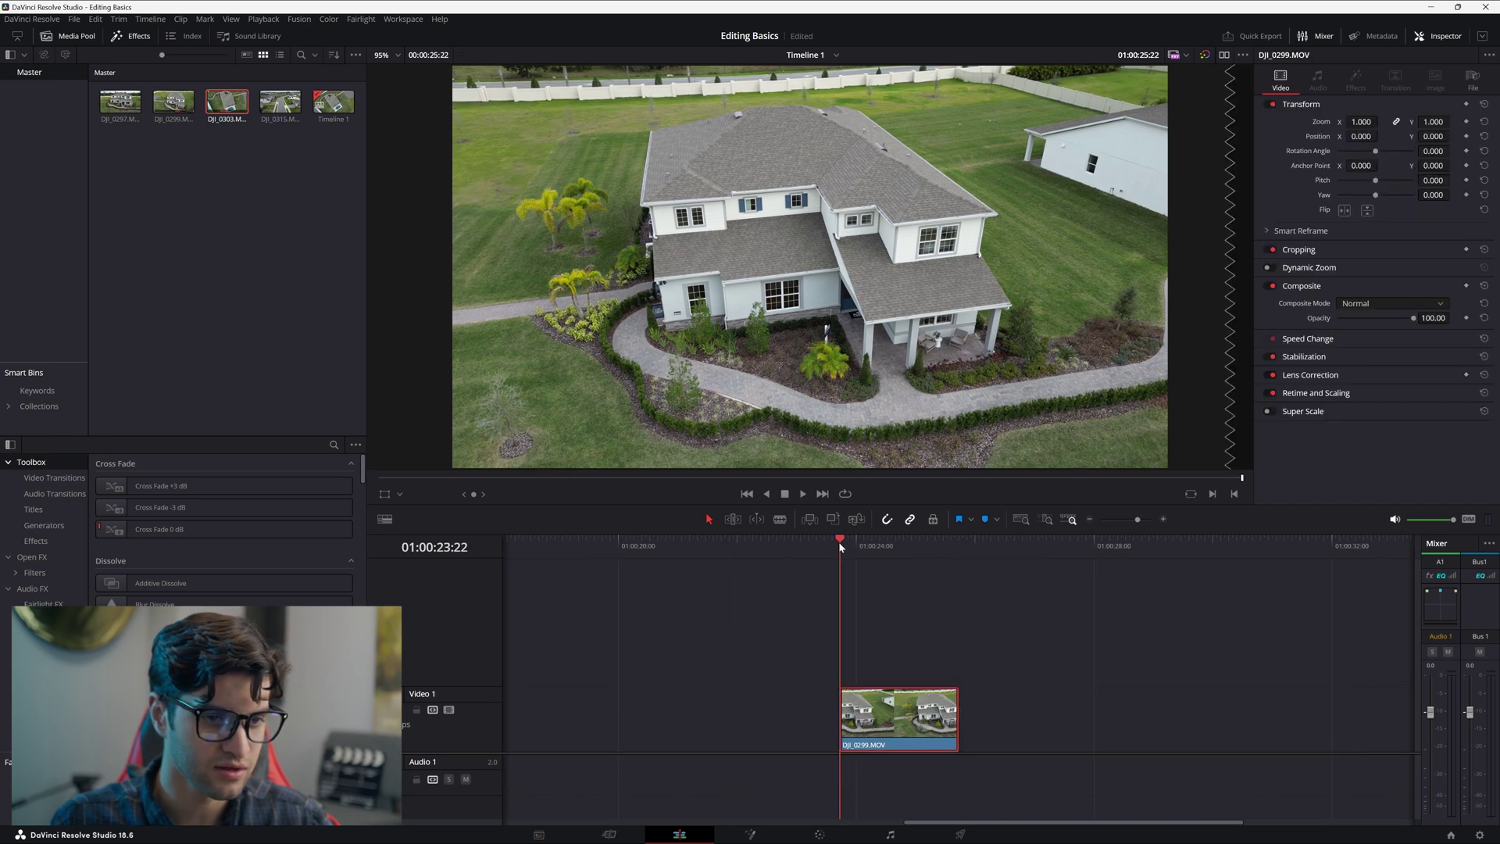
key("space")
key("space")
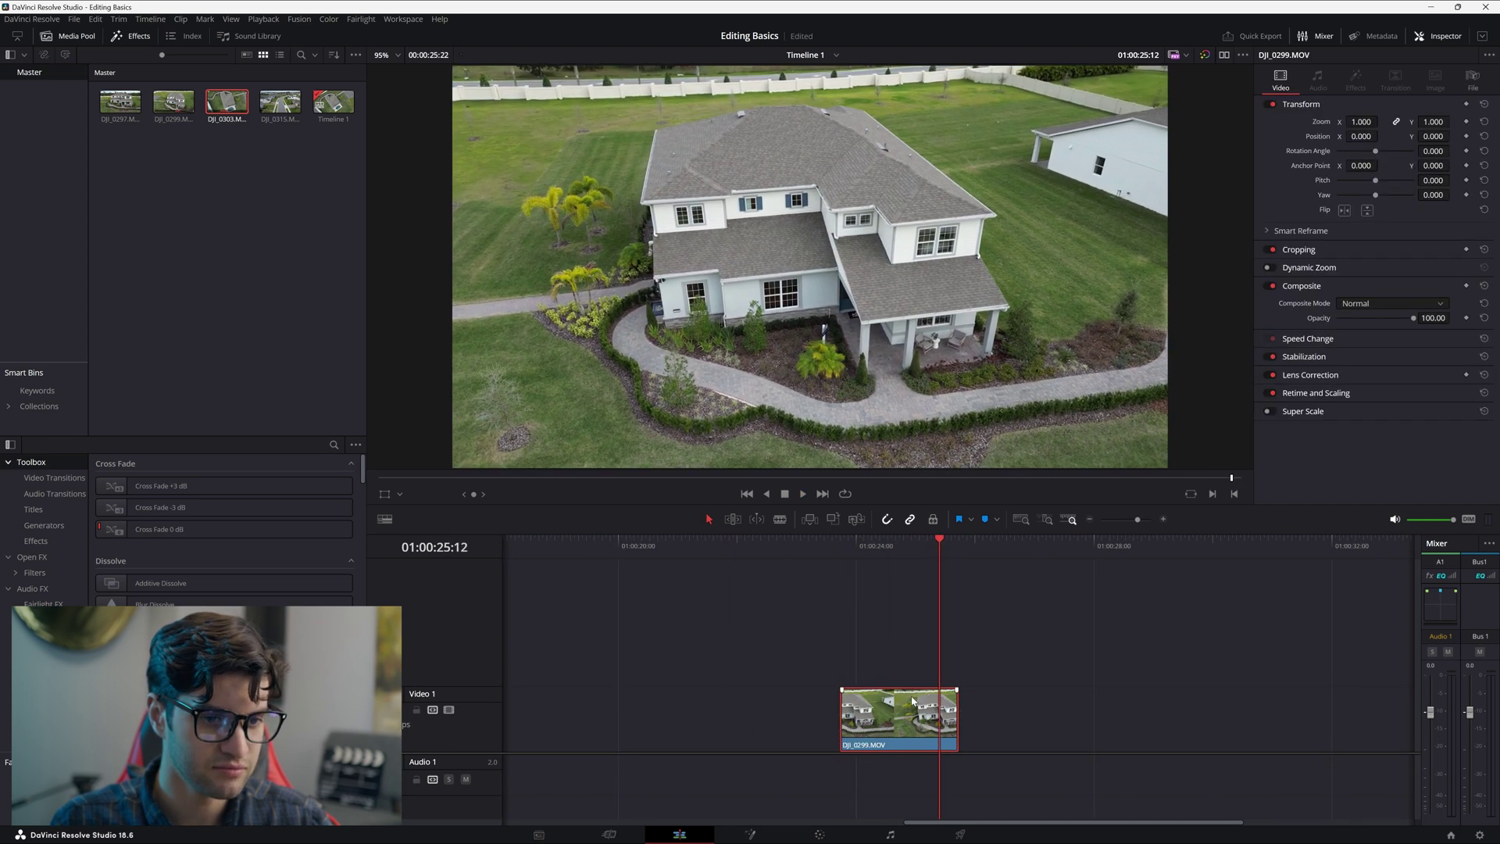
key("space")
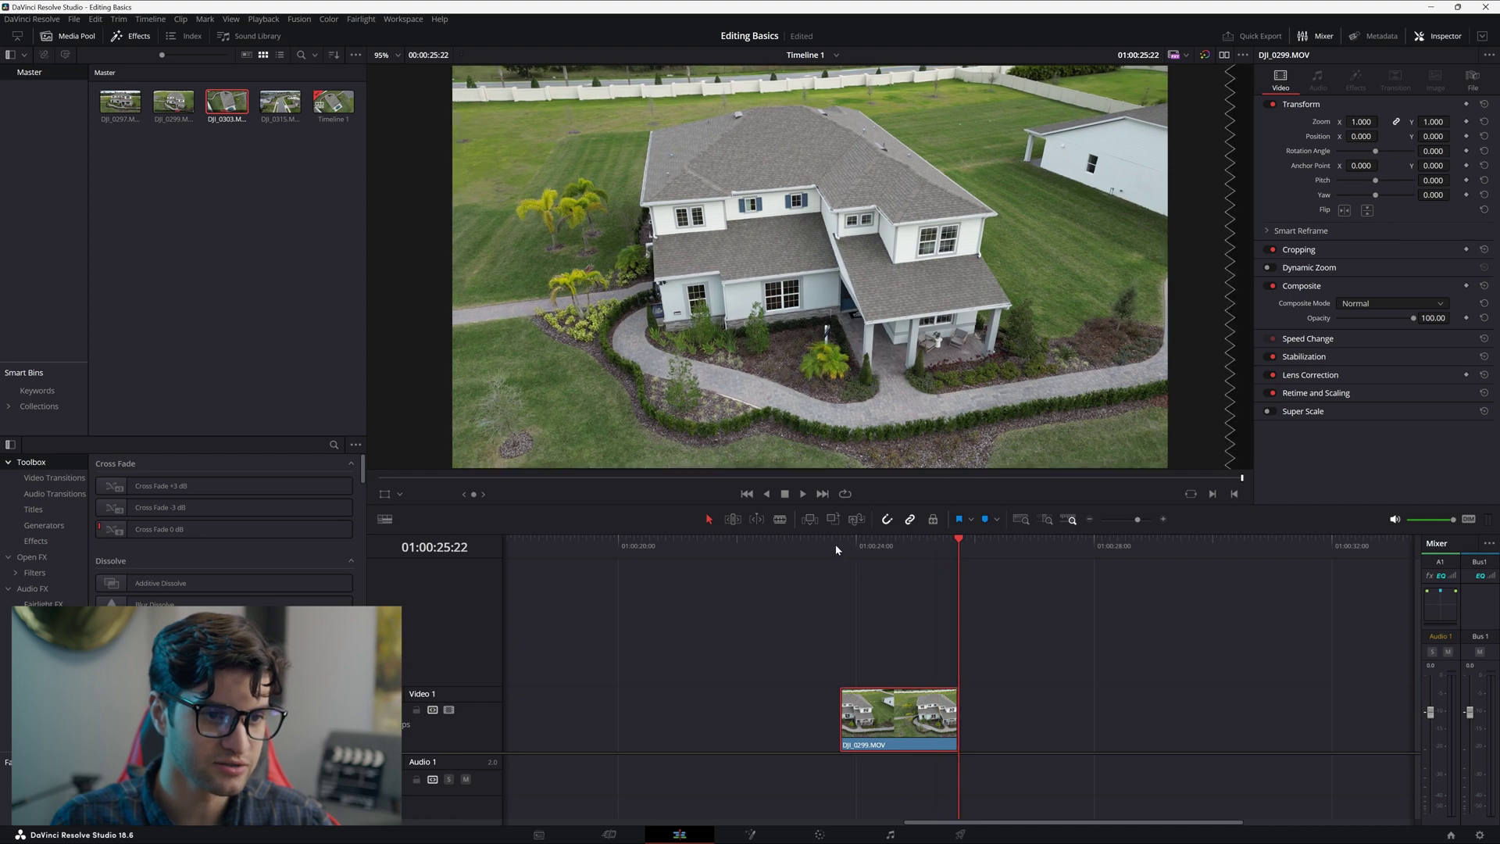
left_click(836, 544)
key("space")
Move the DJI_0299 clip so it sits directly against the end of DJI_0303
key("ctrl+minus")
key("ctrl+minus")
key("ctrl+minus")
left_click(683, 717)
left_click_drag(682, 717, 522, 717)
Play back the cut from DJI_0303 to DJI_0299 to check how the two clips join
left_click(518, 547)
key("ctrl+equal")
key("ctrl+equal")
key("ctrl+equal")
key("ctrl+equal")
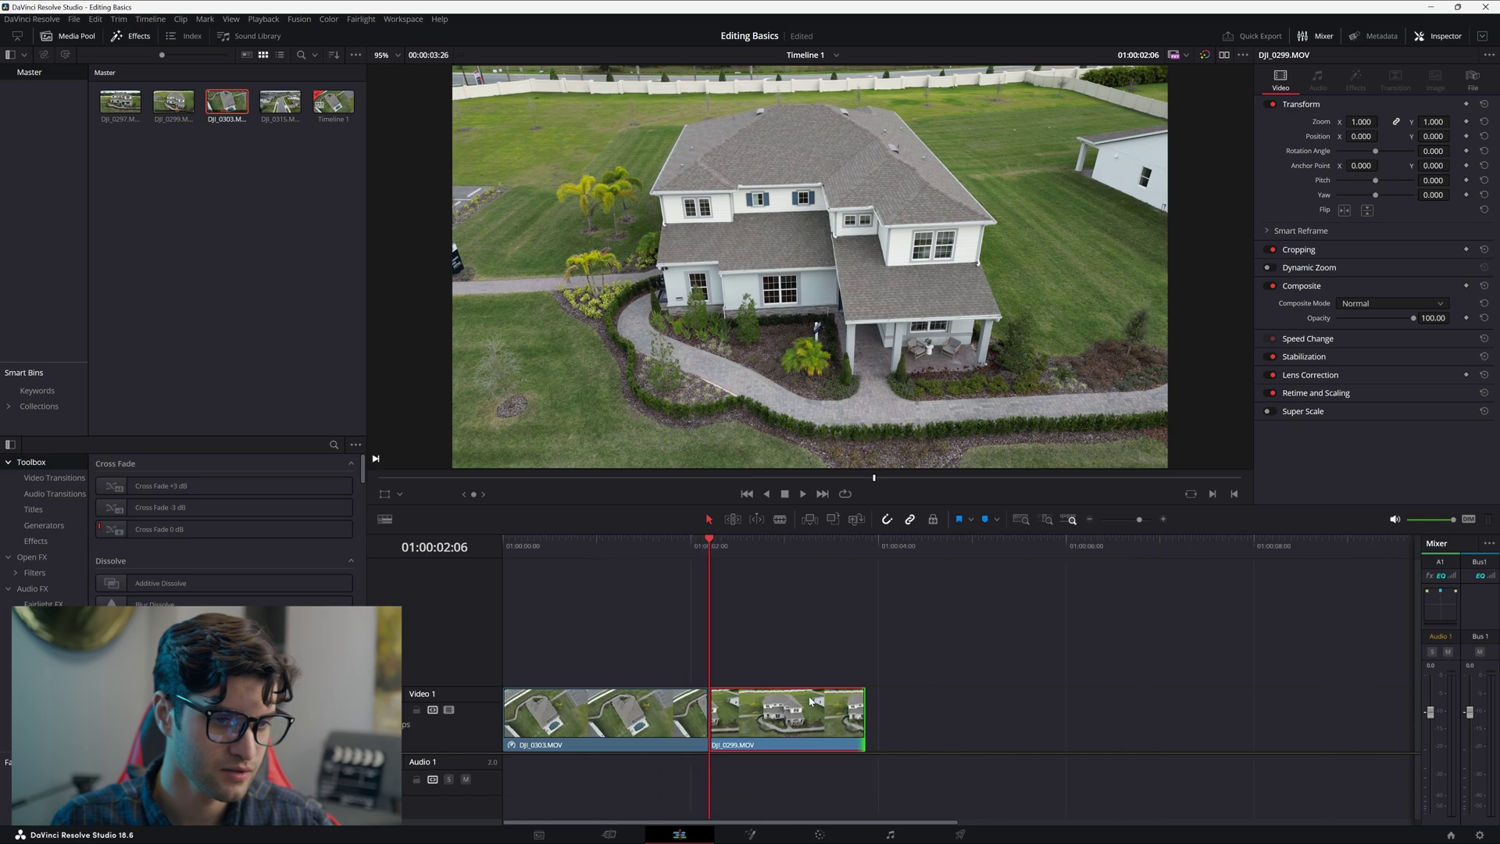
left_click(661, 547)
key("space")
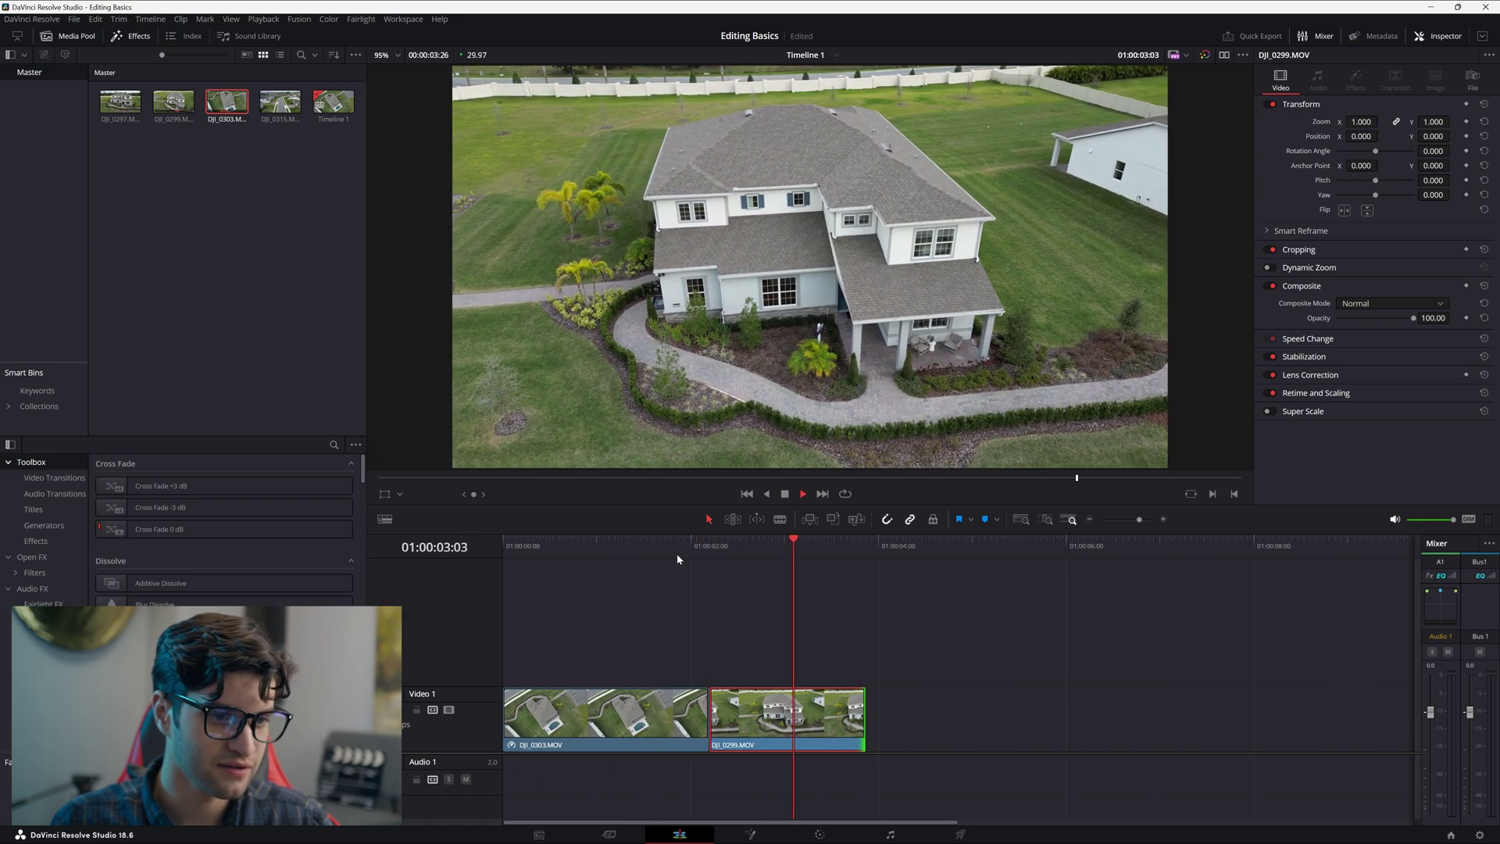
left_click(663, 548)
key("space")
left_click(616, 549)
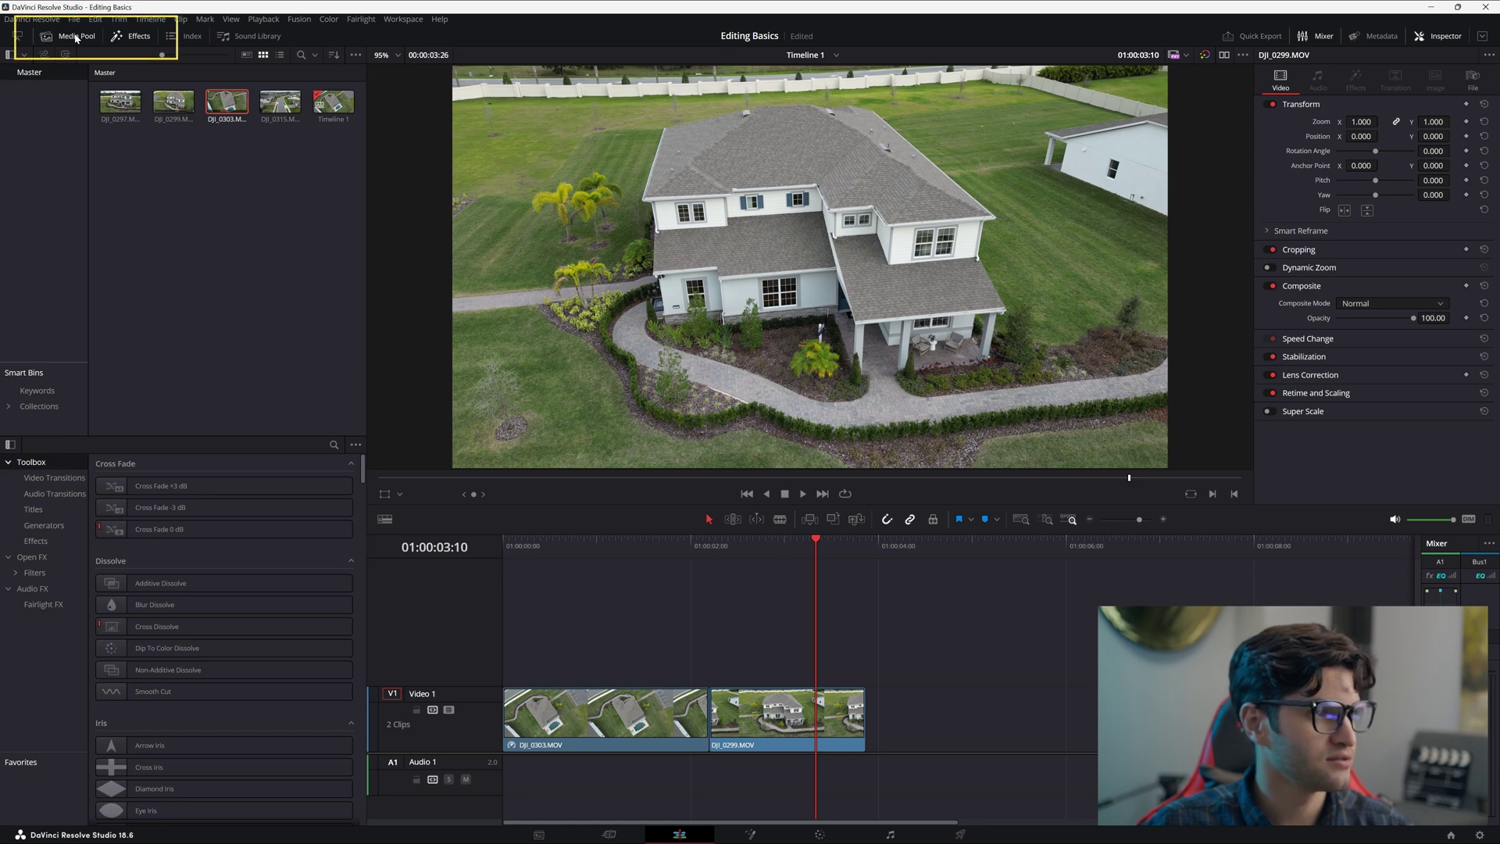
Hide the media pool, list the video transitions, and replay the cut between the two clips
left_click(76, 37)
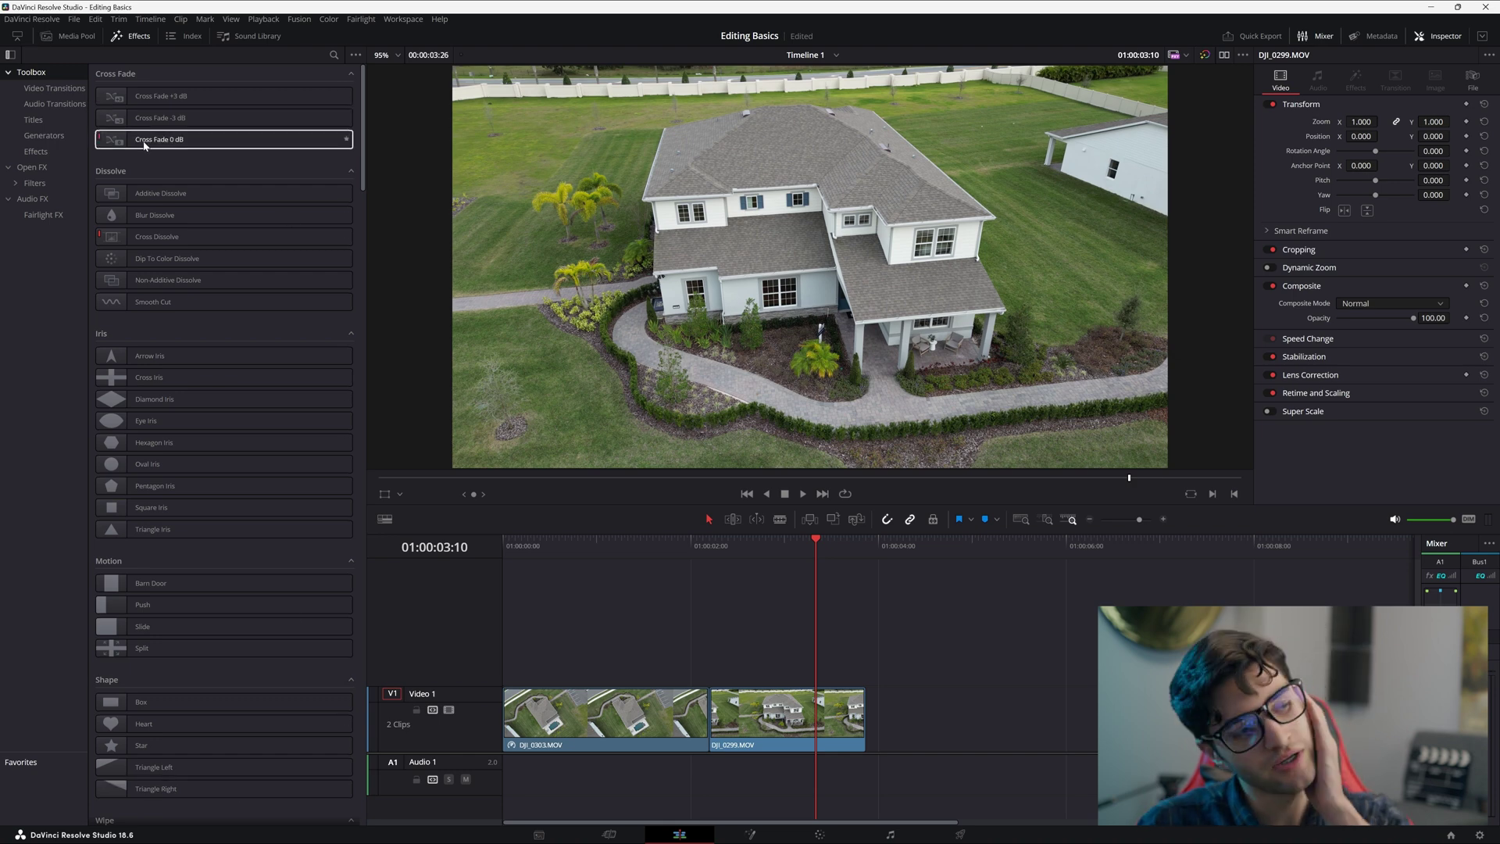
left_click(60, 91)
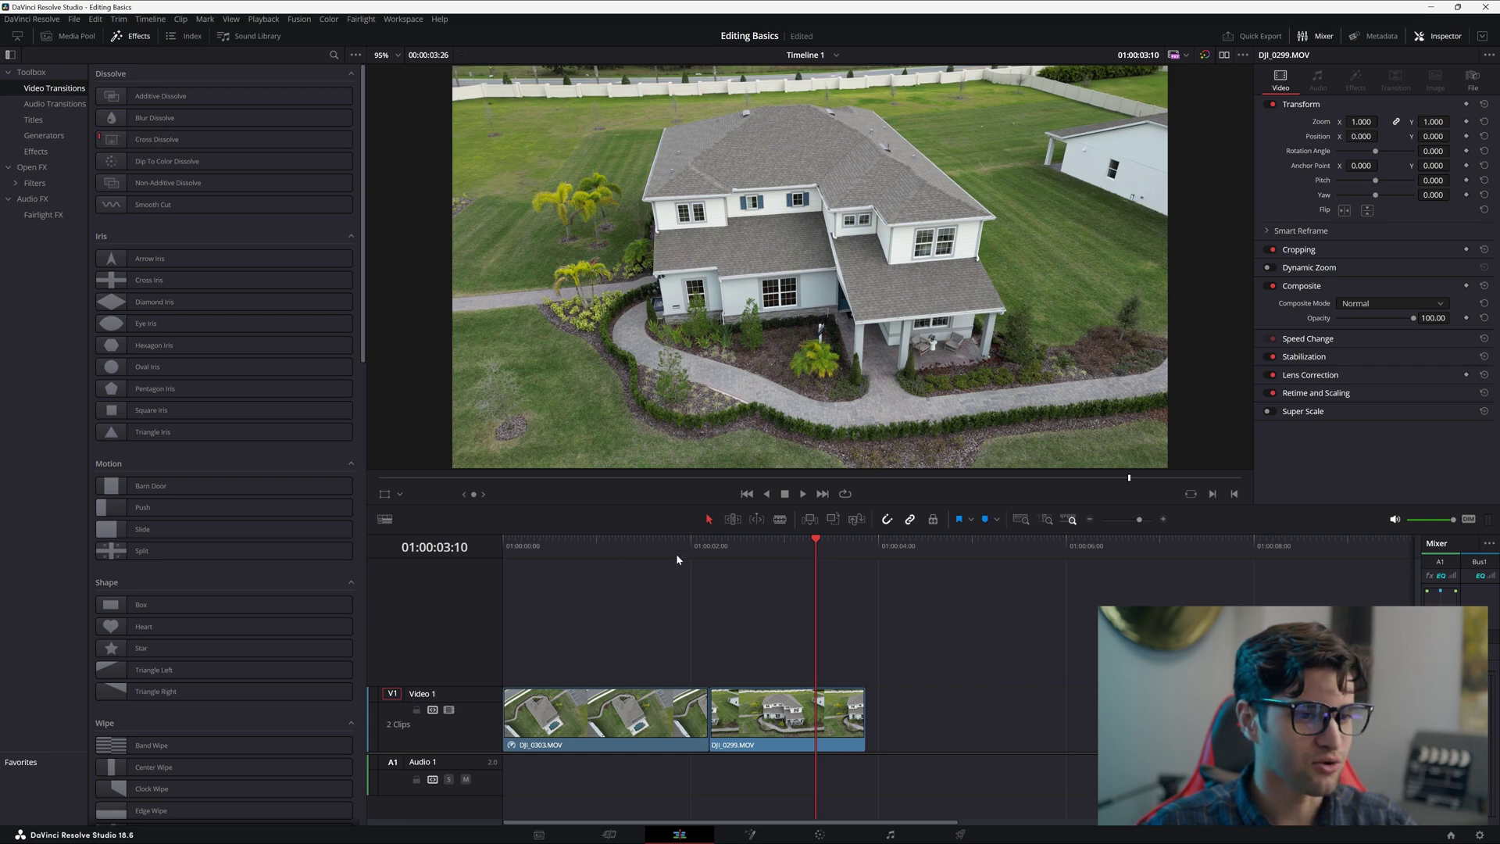
left_click(681, 546)
key("space")
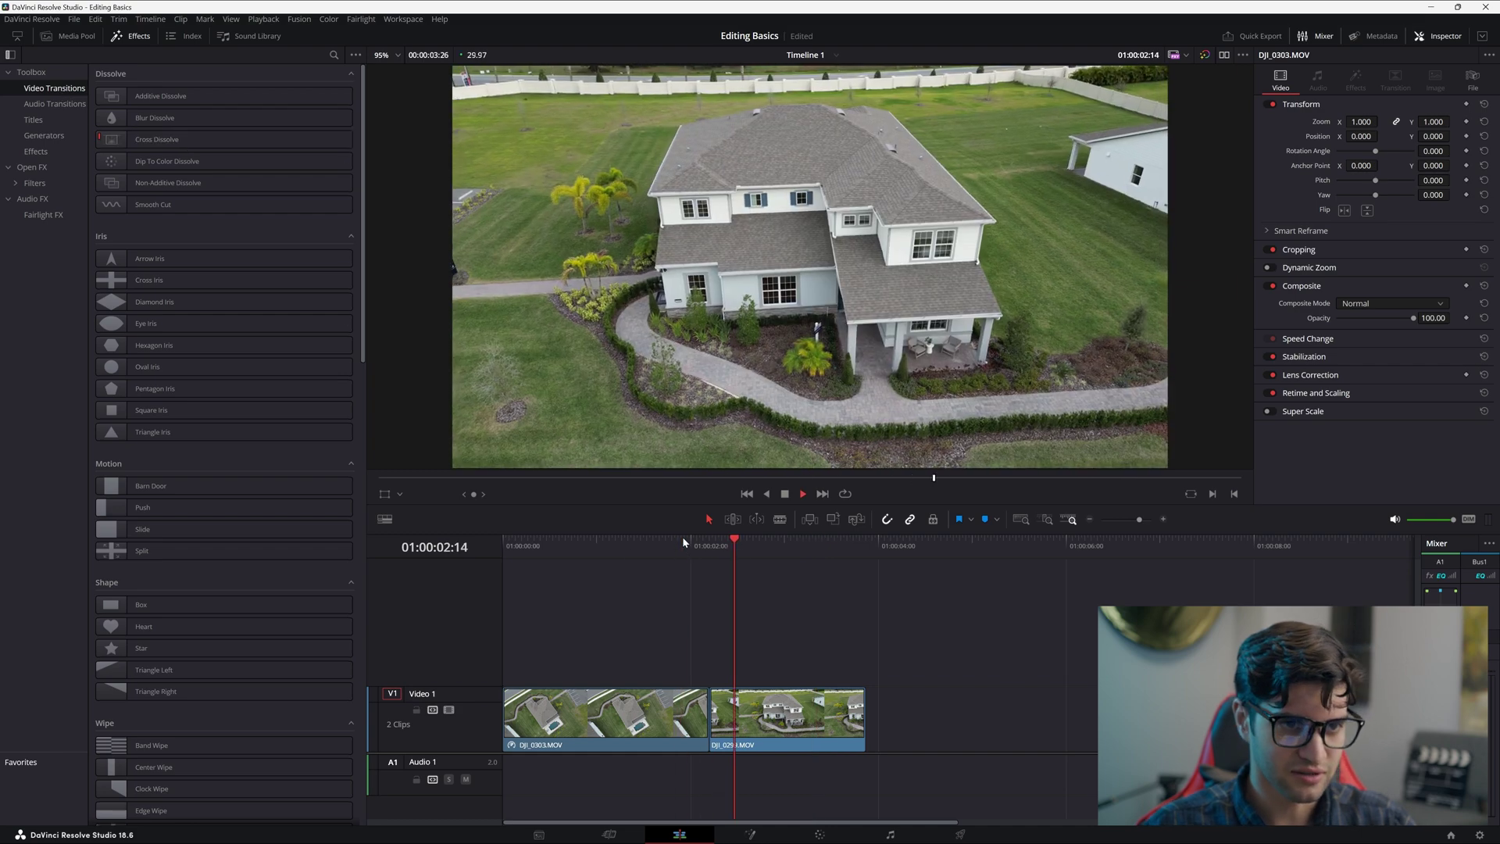
left_click(645, 543)
left_click(602, 544)
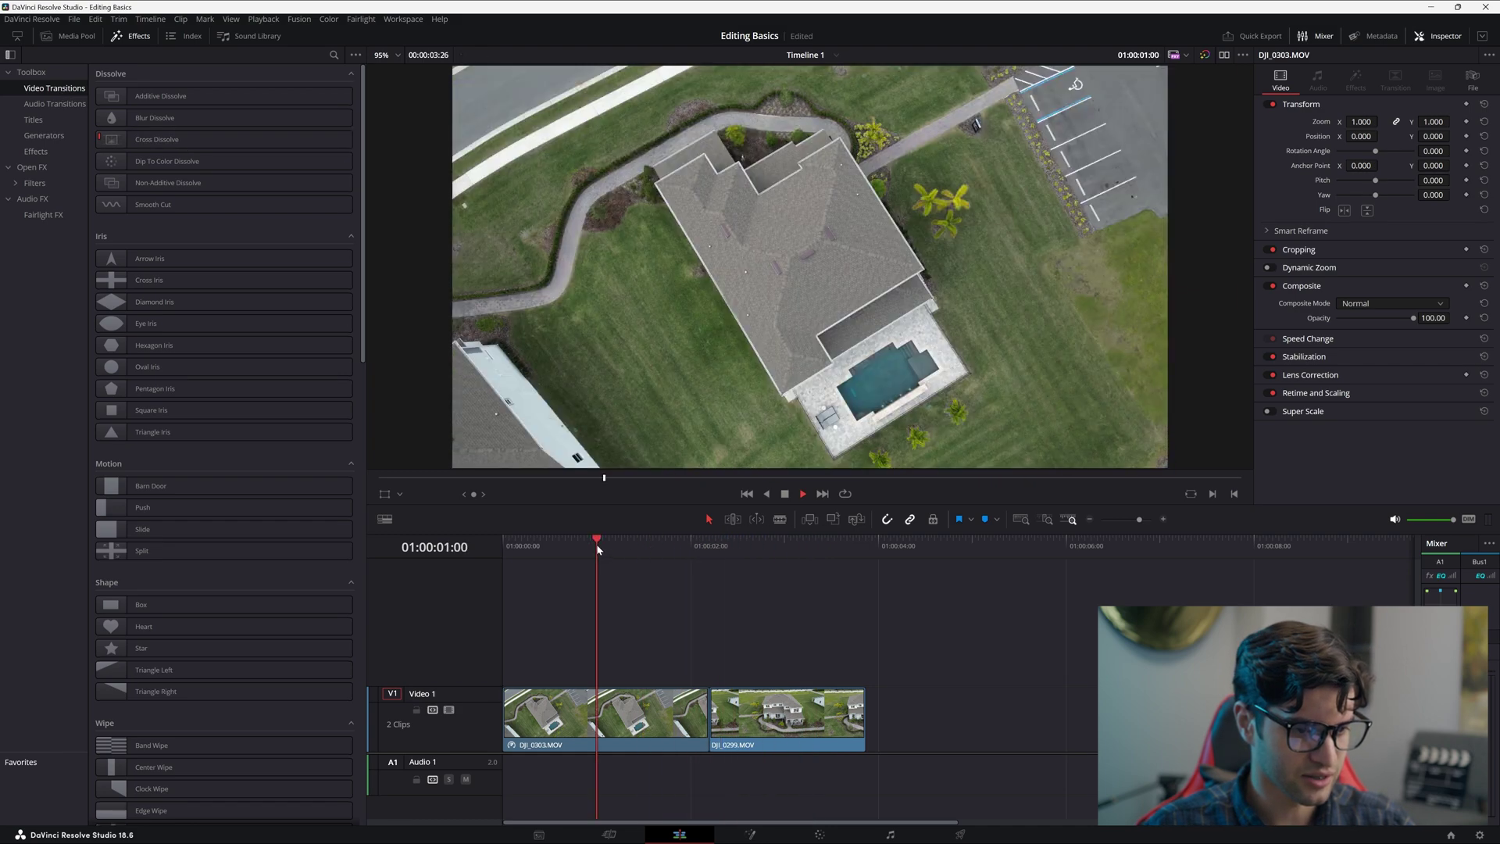
key("space")
Add a Cross Dissolve transition between DJI_0303 and DJI_0299 and play through it
left_click_drag(154, 145, 713, 708)
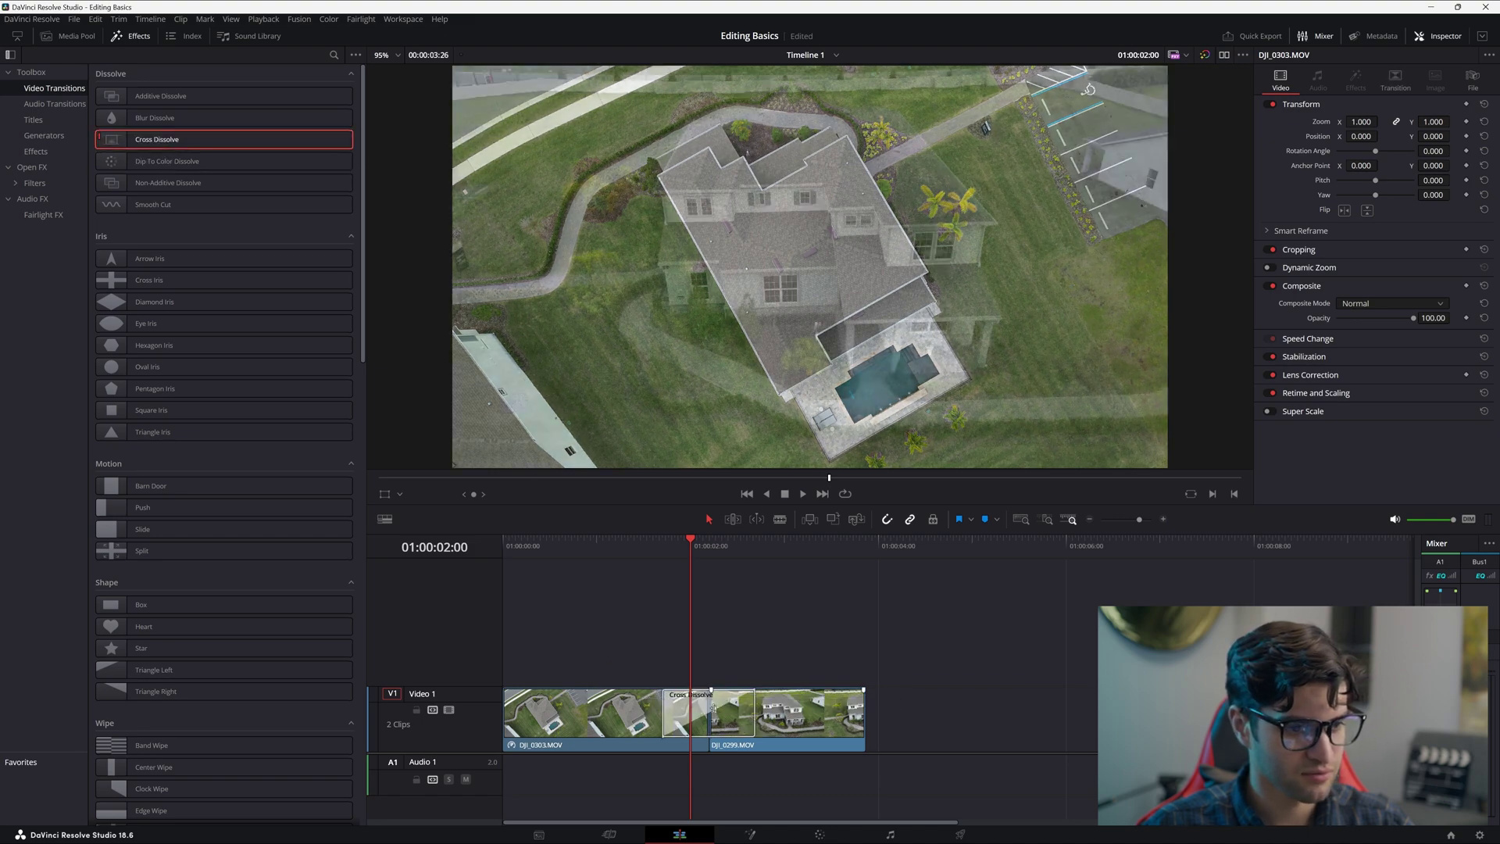
left_click(628, 547)
key("space")
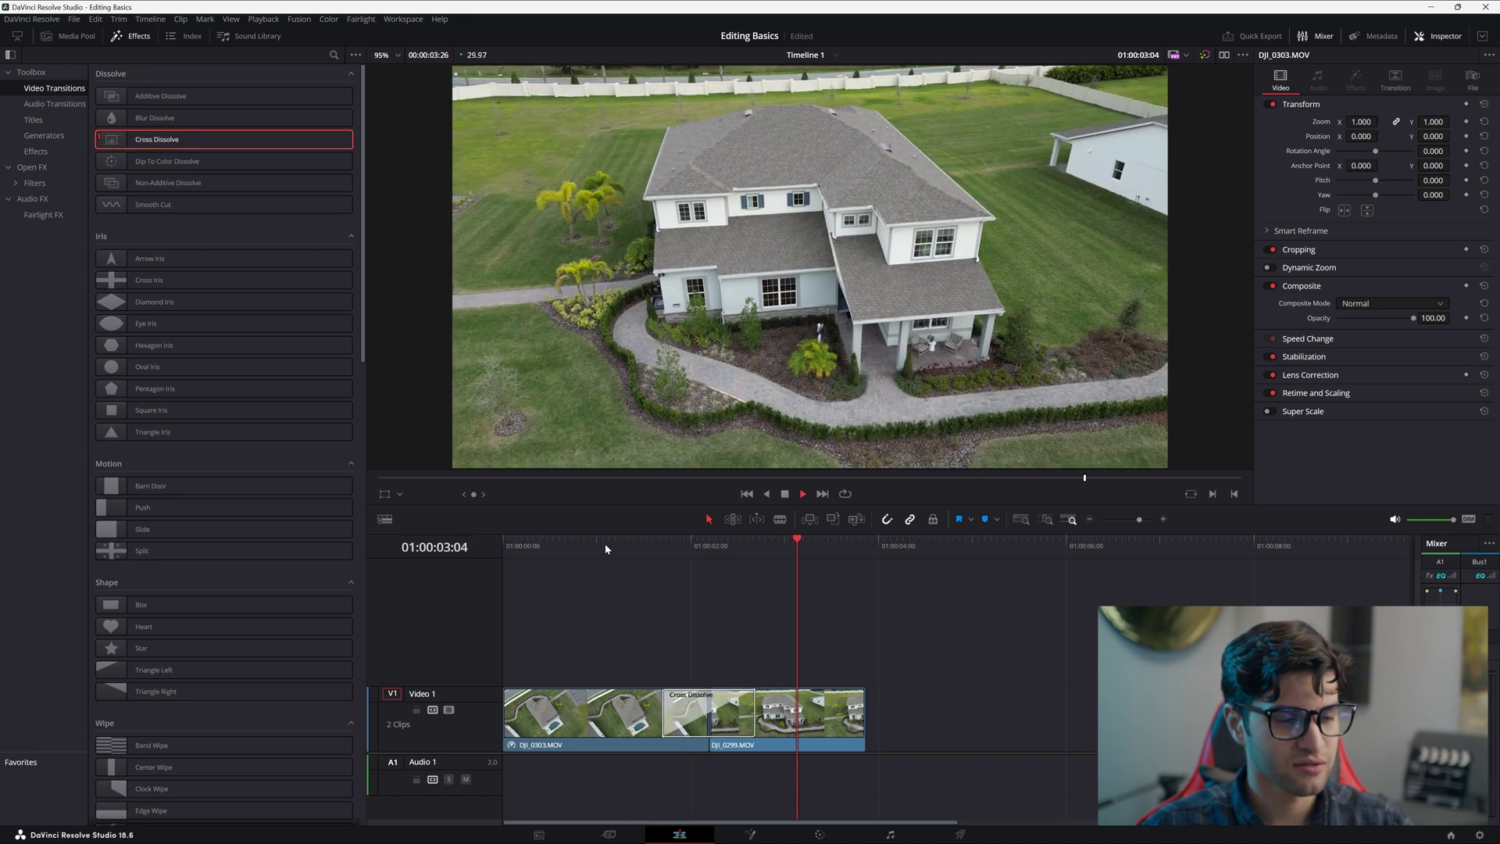
left_click(606, 546)
key("space")
Shorten the Cross Dissolve to 0.5 seconds (14 frames) and replay the transition
left_click(668, 707)
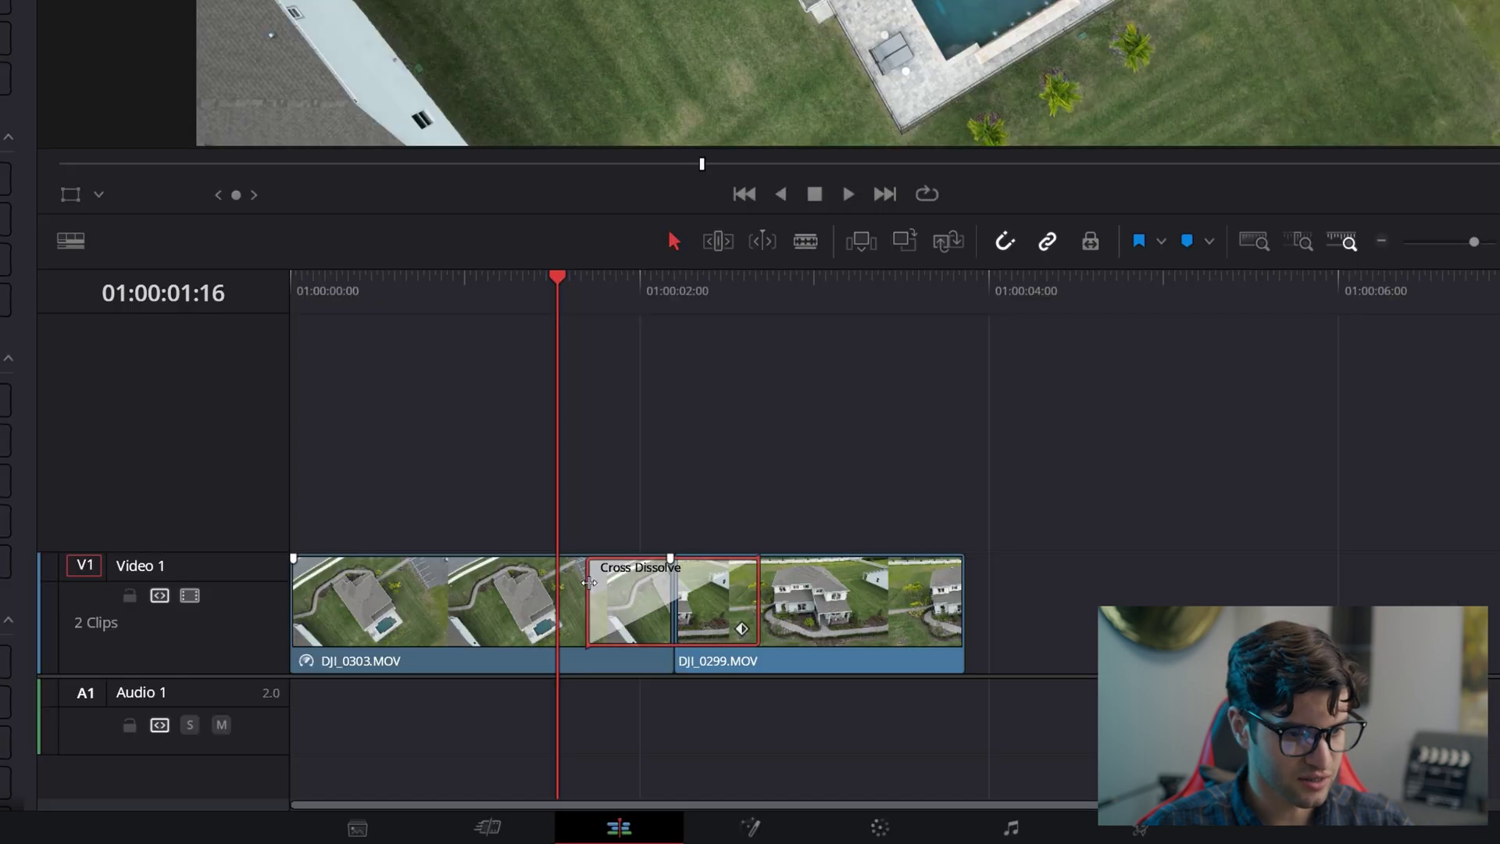
left_click_drag(589, 582, 632, 569)
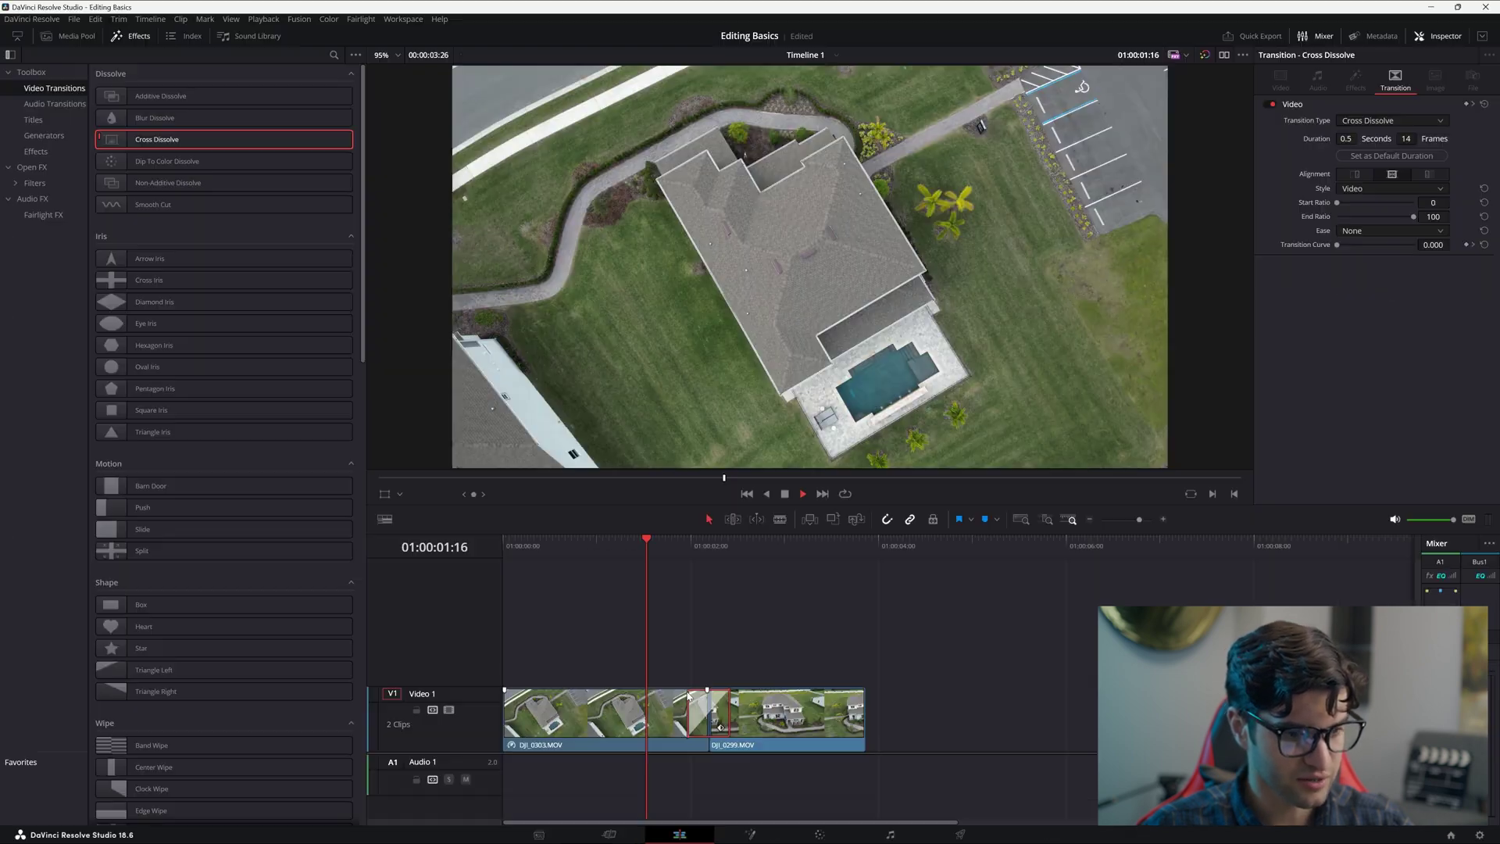
key("space")
left_click(597, 547)
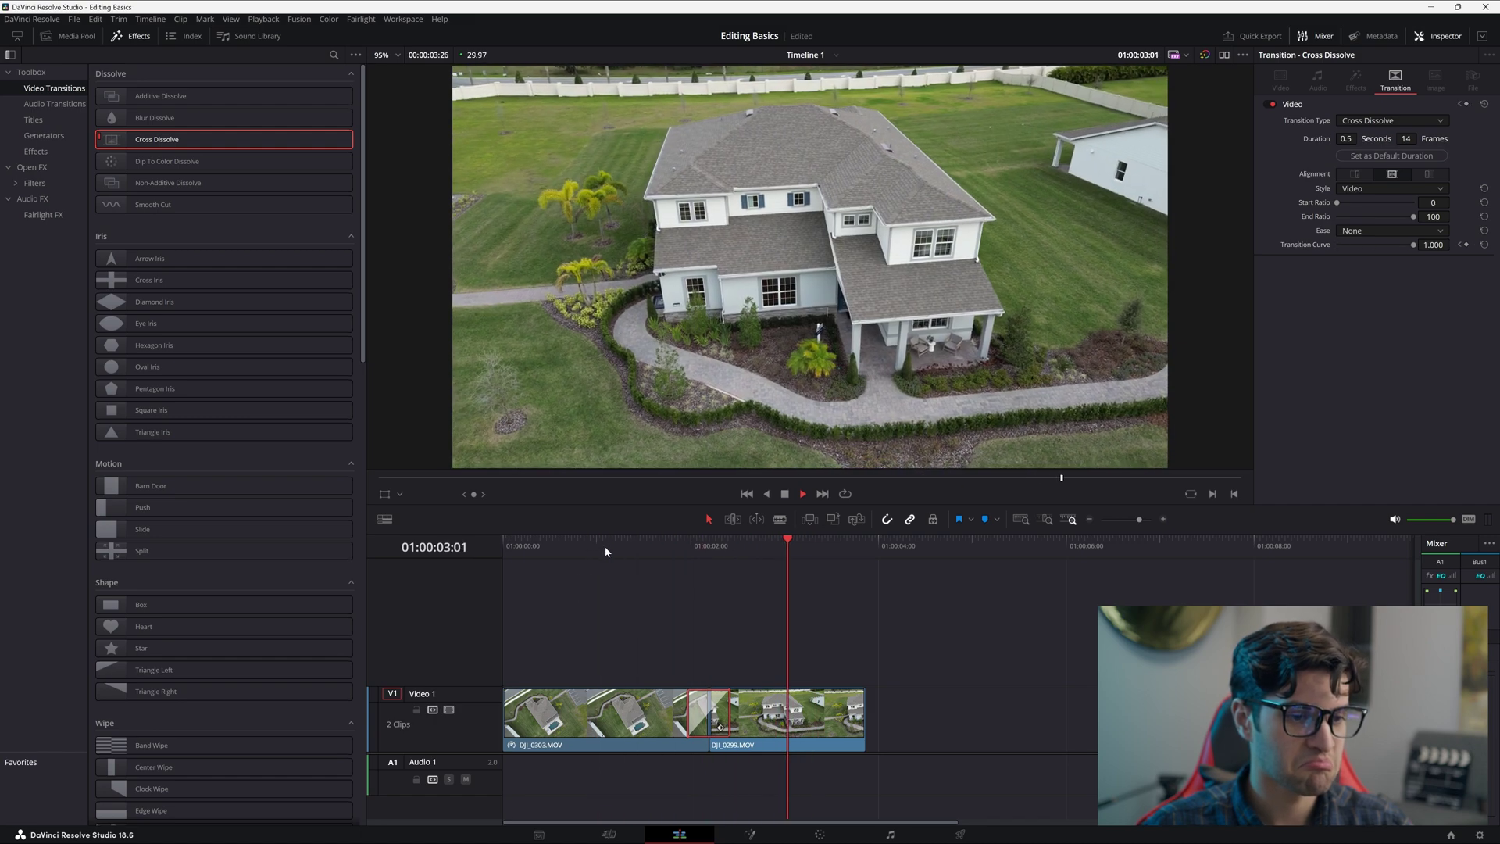
key("space")
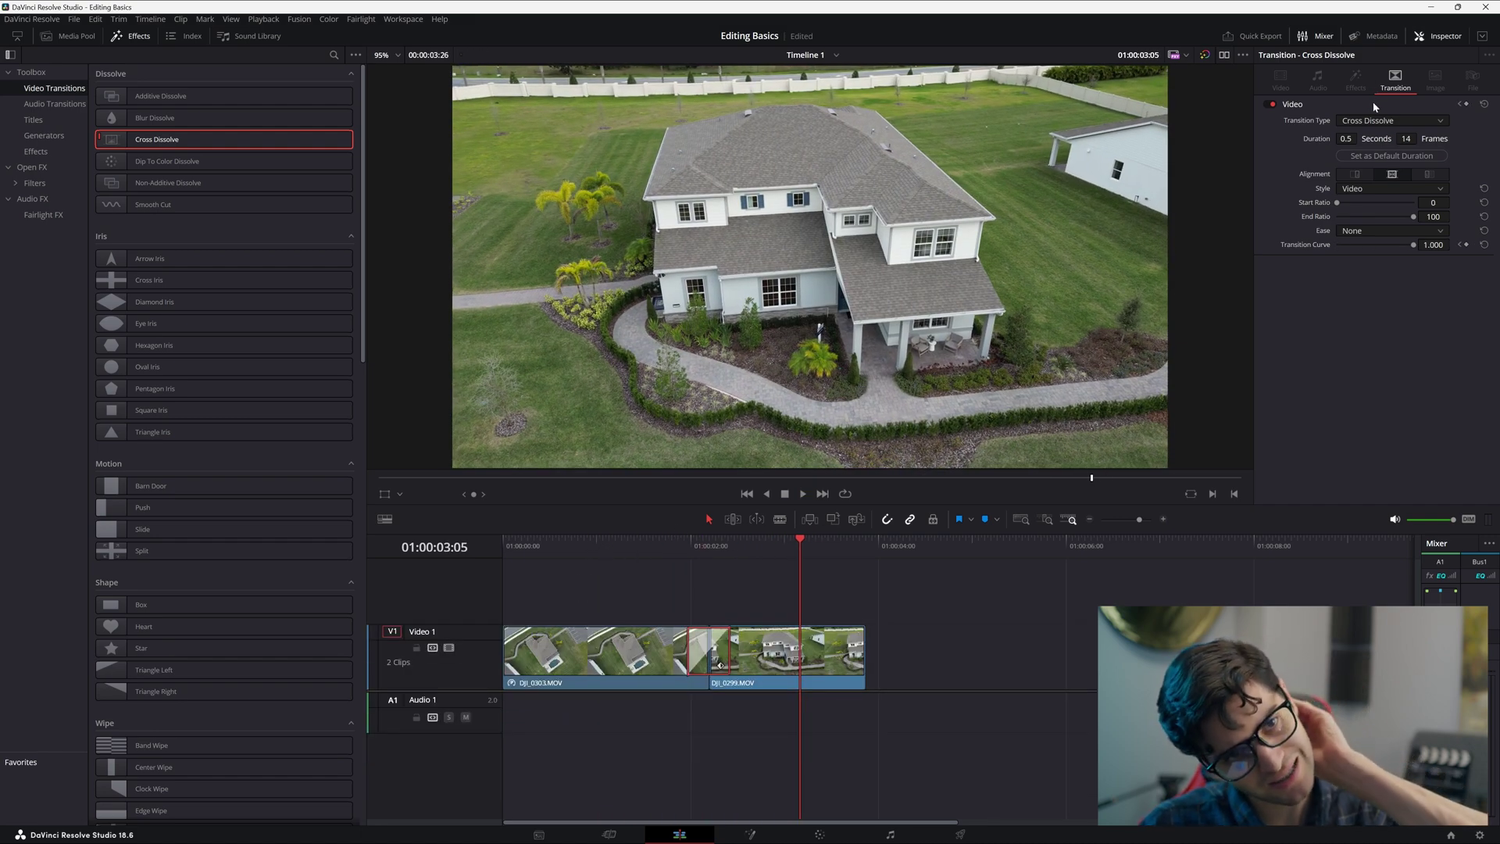
left_click(539, 545)
key("space")
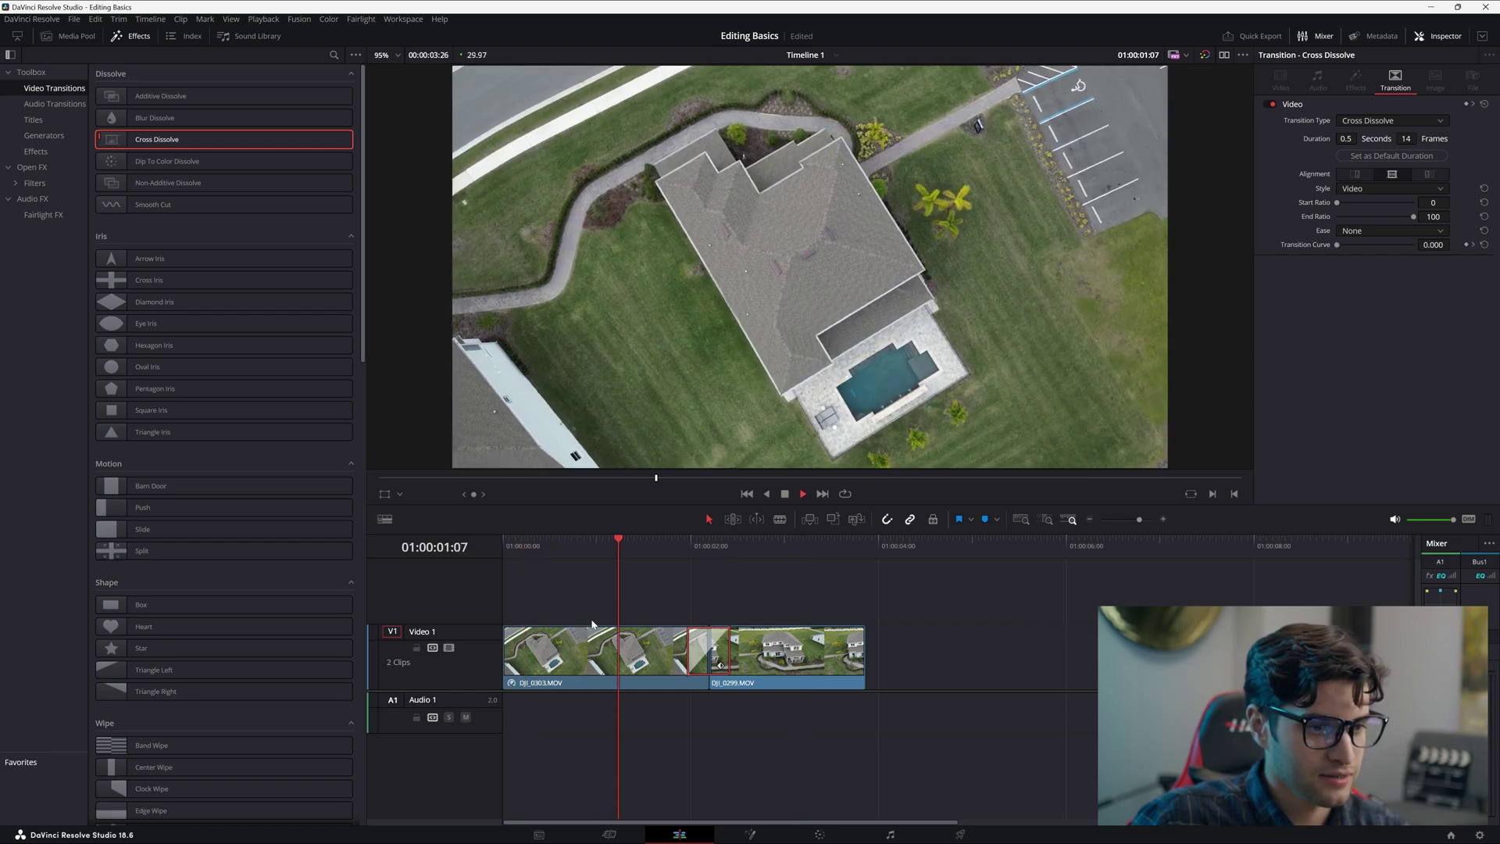
Set DJI_0303's zoom to 1.150, position X 79, rotation 189.620, anchor X 113, pitch -0.240 and yaw -0.195, and flip it horizontally and vertically
left_click(610, 649)
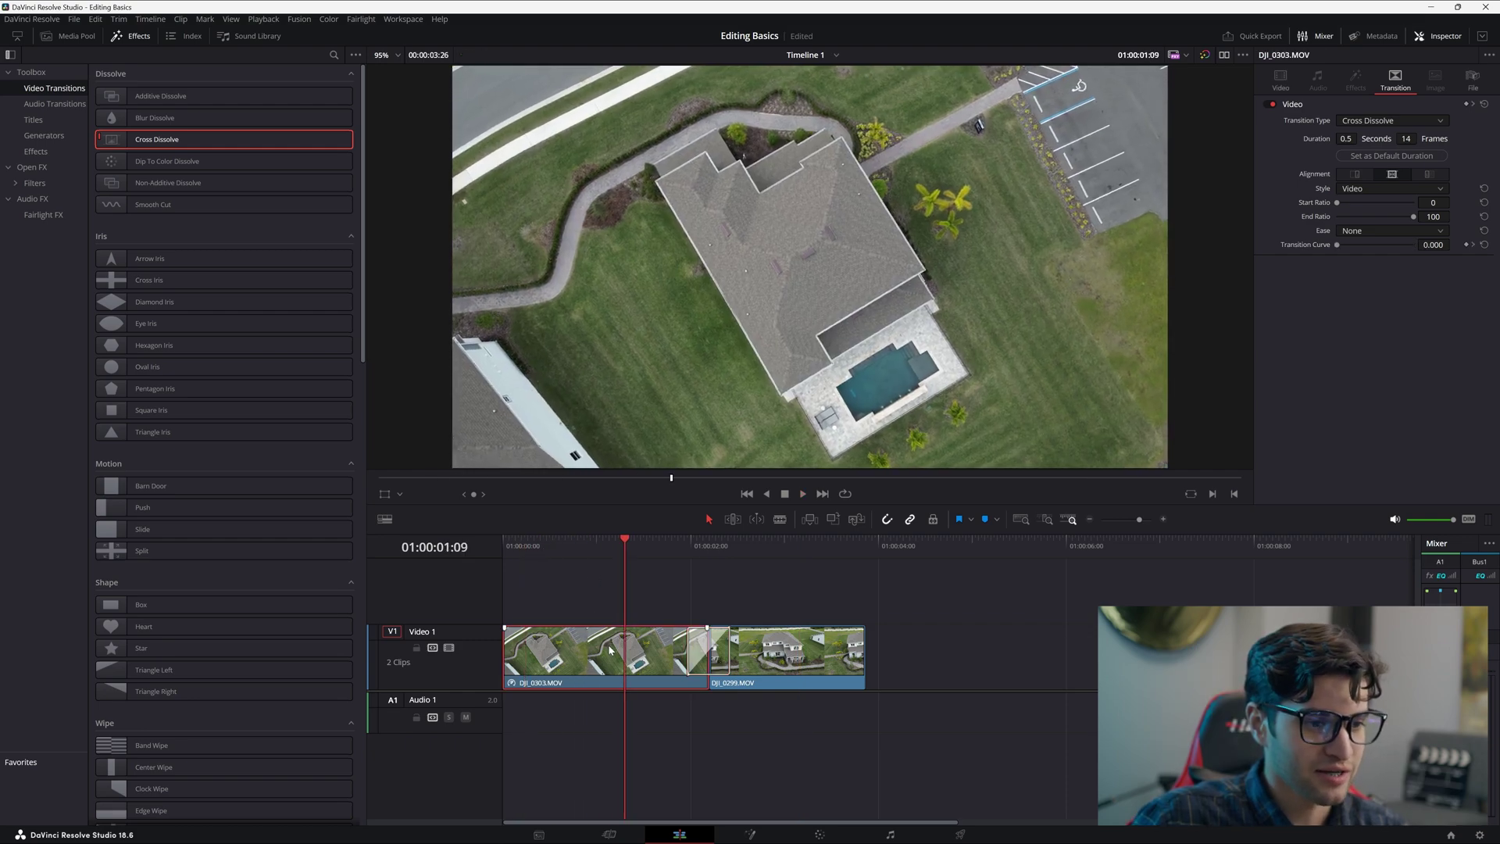
left_click(1280, 81)
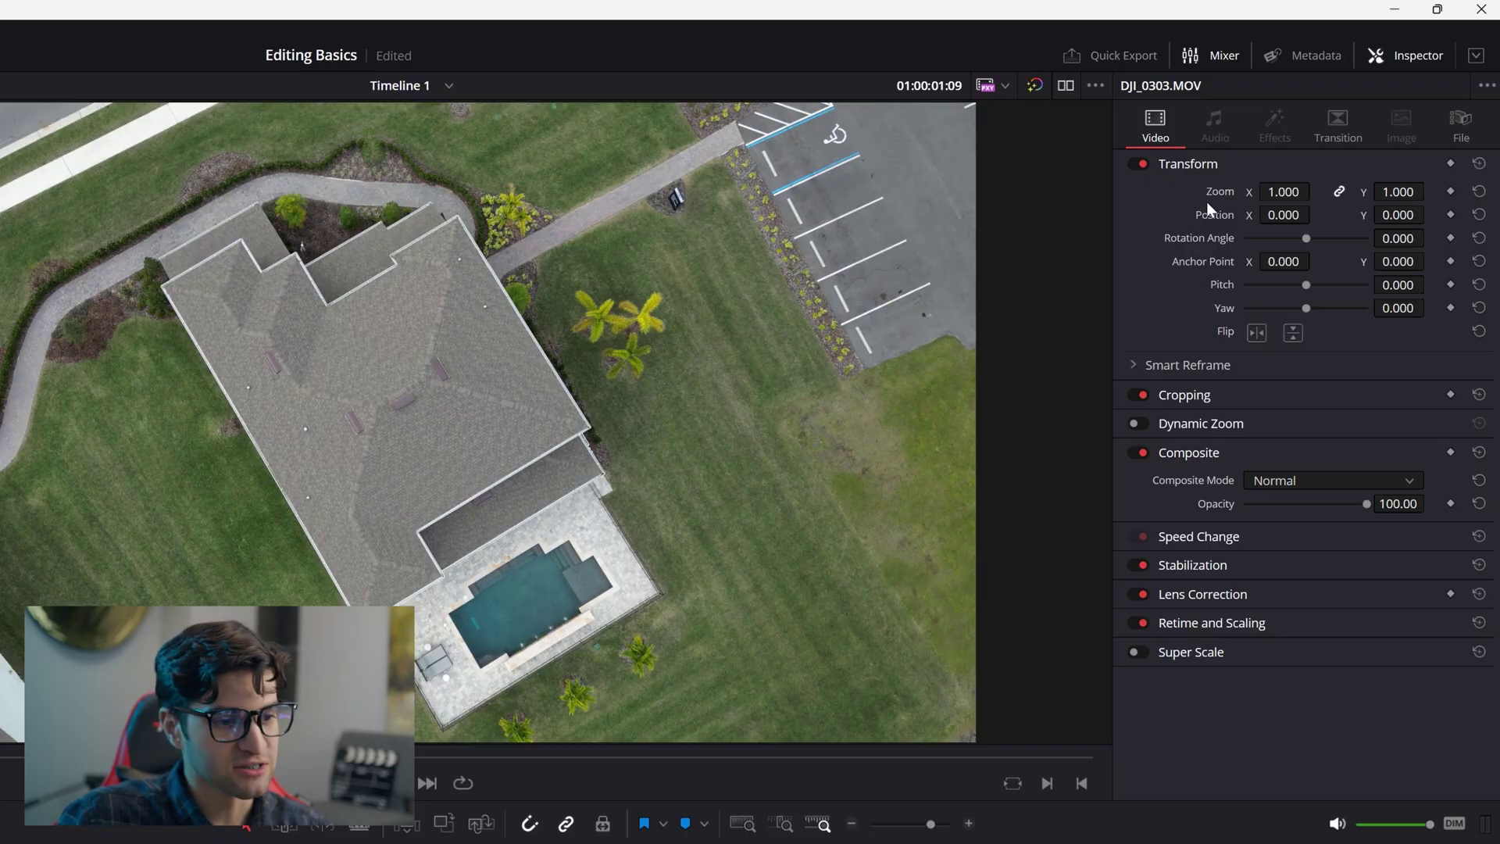
left_click_drag(1283, 192, 1295, 285)
left_click_drag(1306, 308, 1297, 307)
left_click(1294, 333)
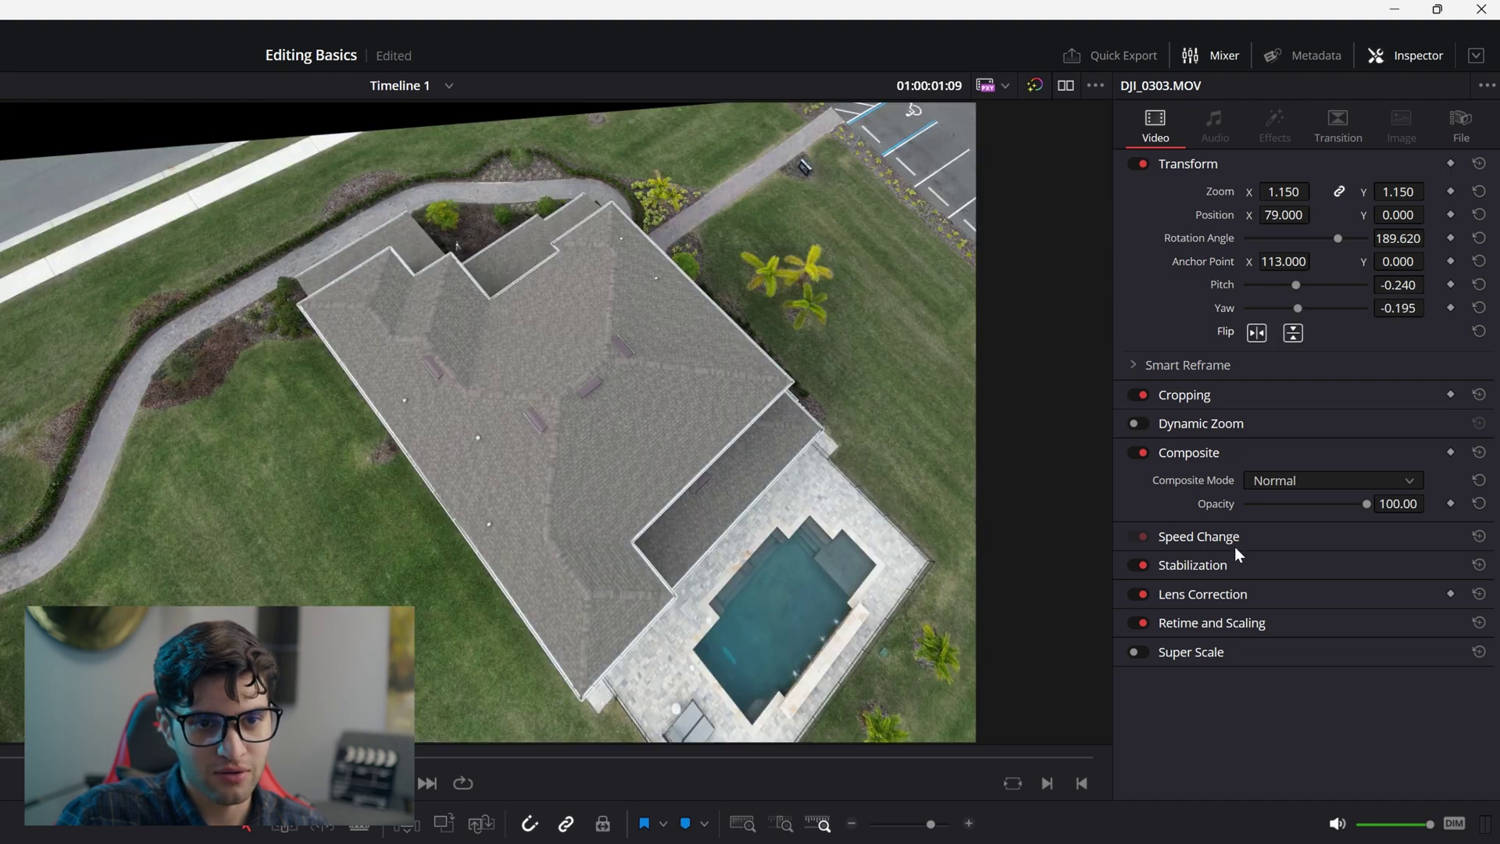
Crop DJI_0303 by 659.5 left, 835.4 right, 296.8 top and 494.7 bottom, and lower its opacity to 52.67
left_click(1226, 394)
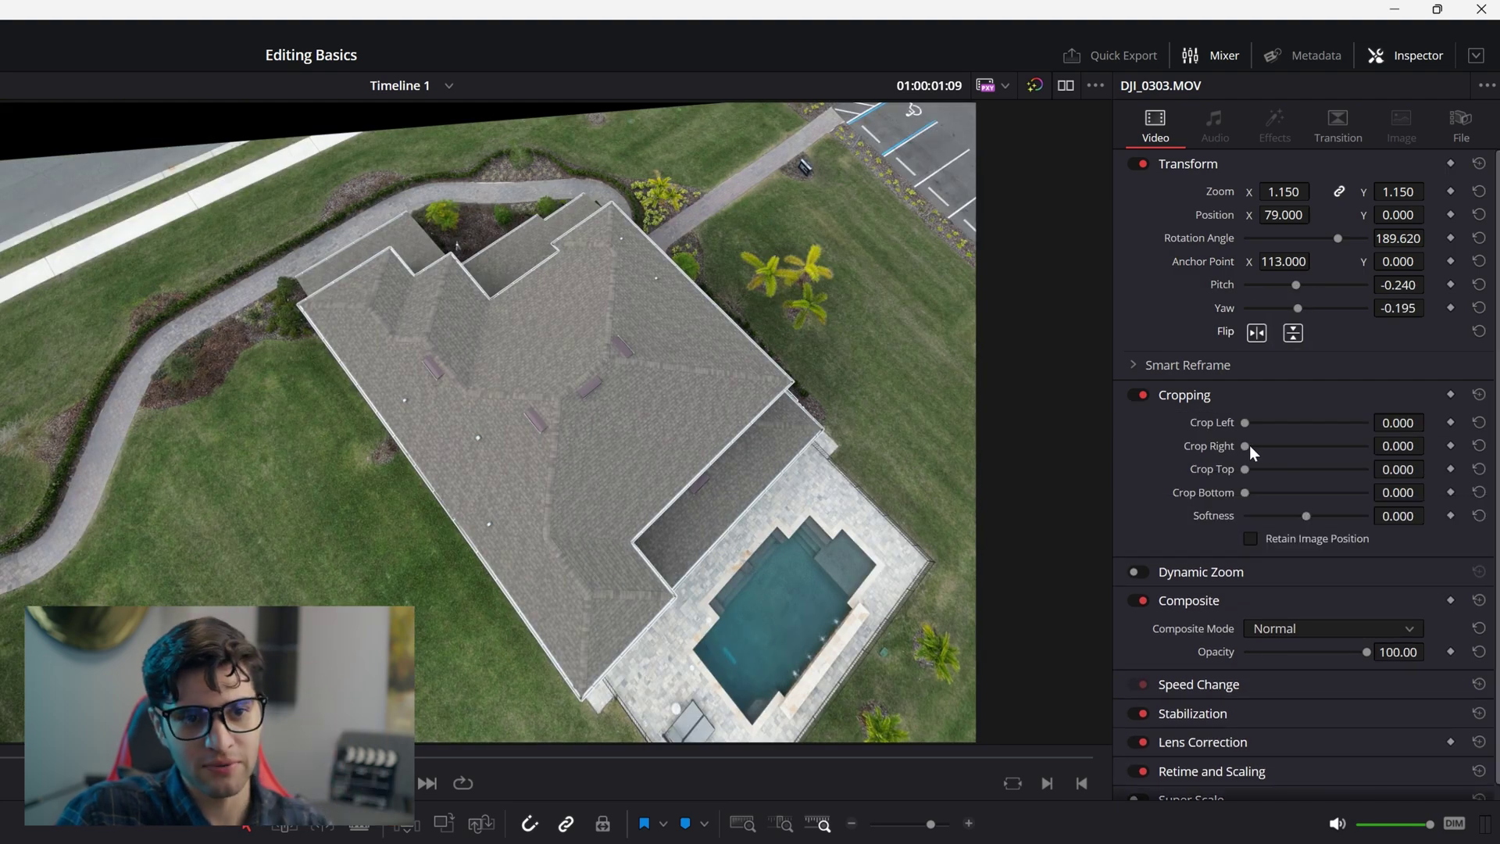
left_click_drag(1243, 420, 1301, 492)
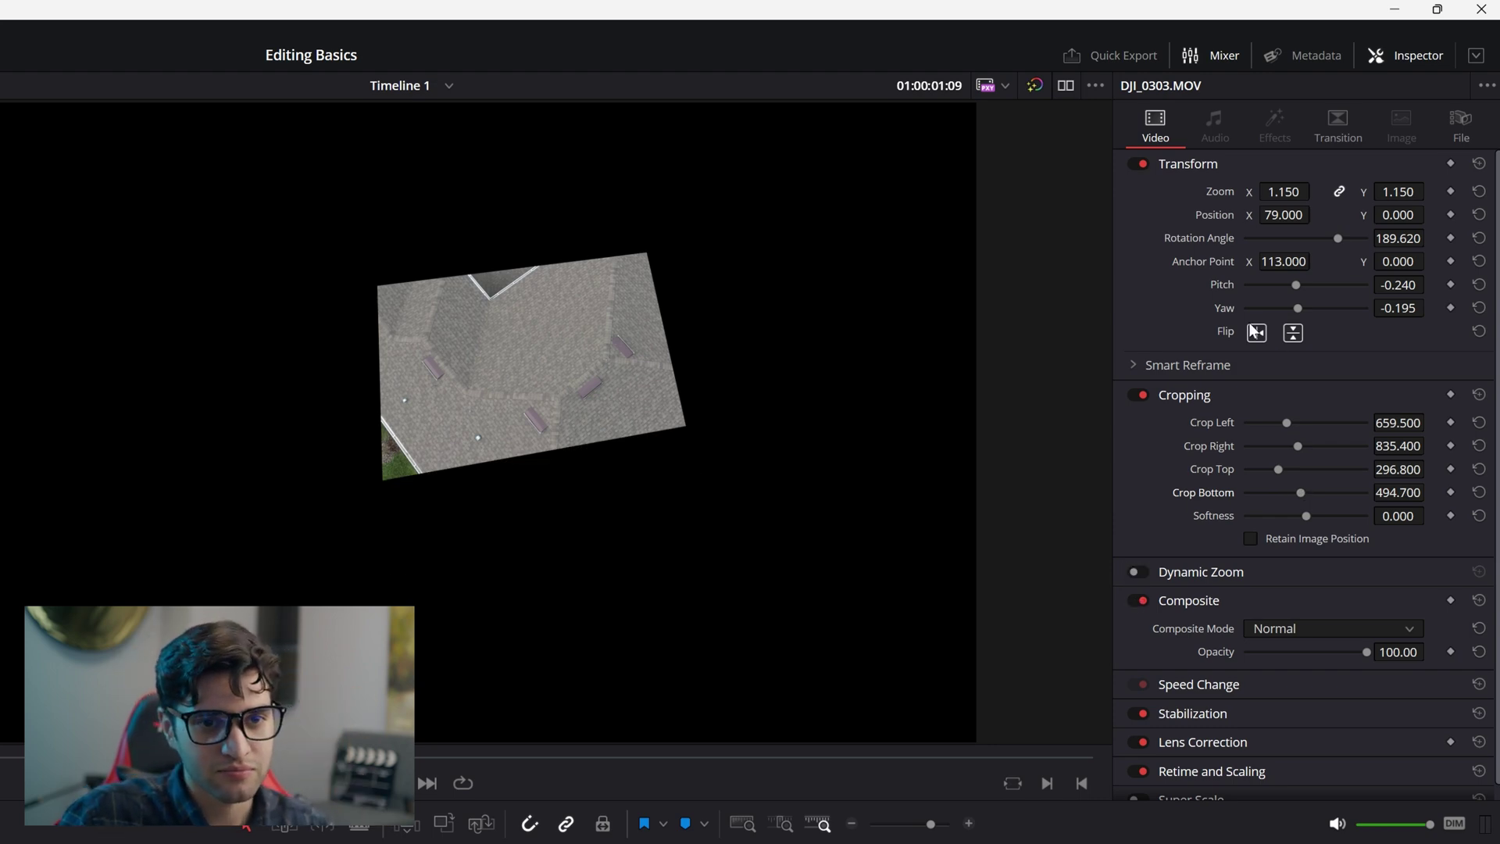
scroll(1281, 591, "down", 1)
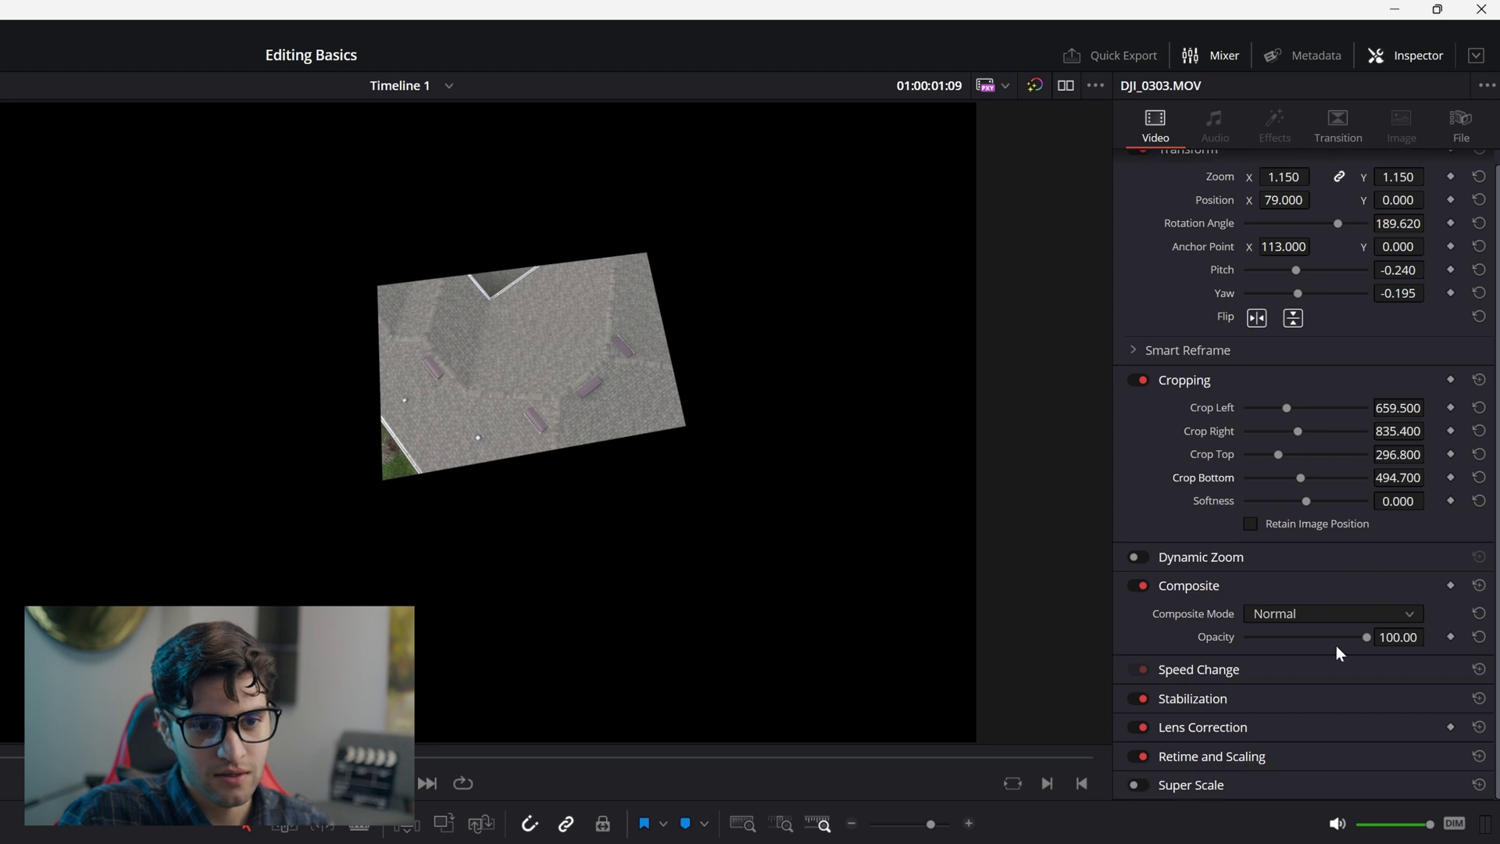
left_click_drag(1365, 642, 1310, 644)
Review DJI_0303's Speed Change, Stabilization, Retime and Scaling, and Lens Correction settings
left_click(1195, 669)
scroll(1184, 500, "down", 5)
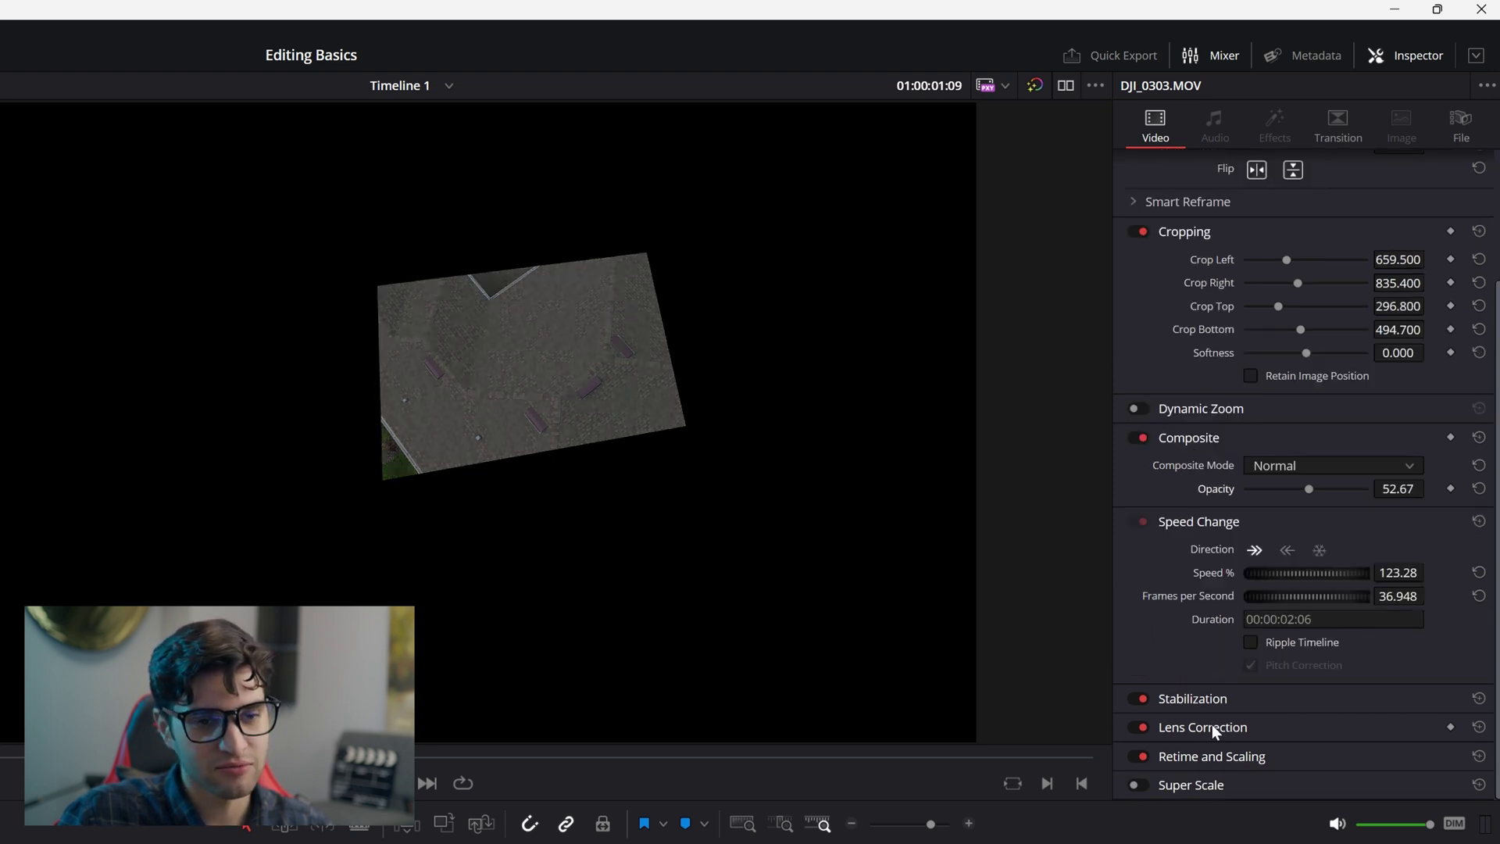
left_click(1193, 698)
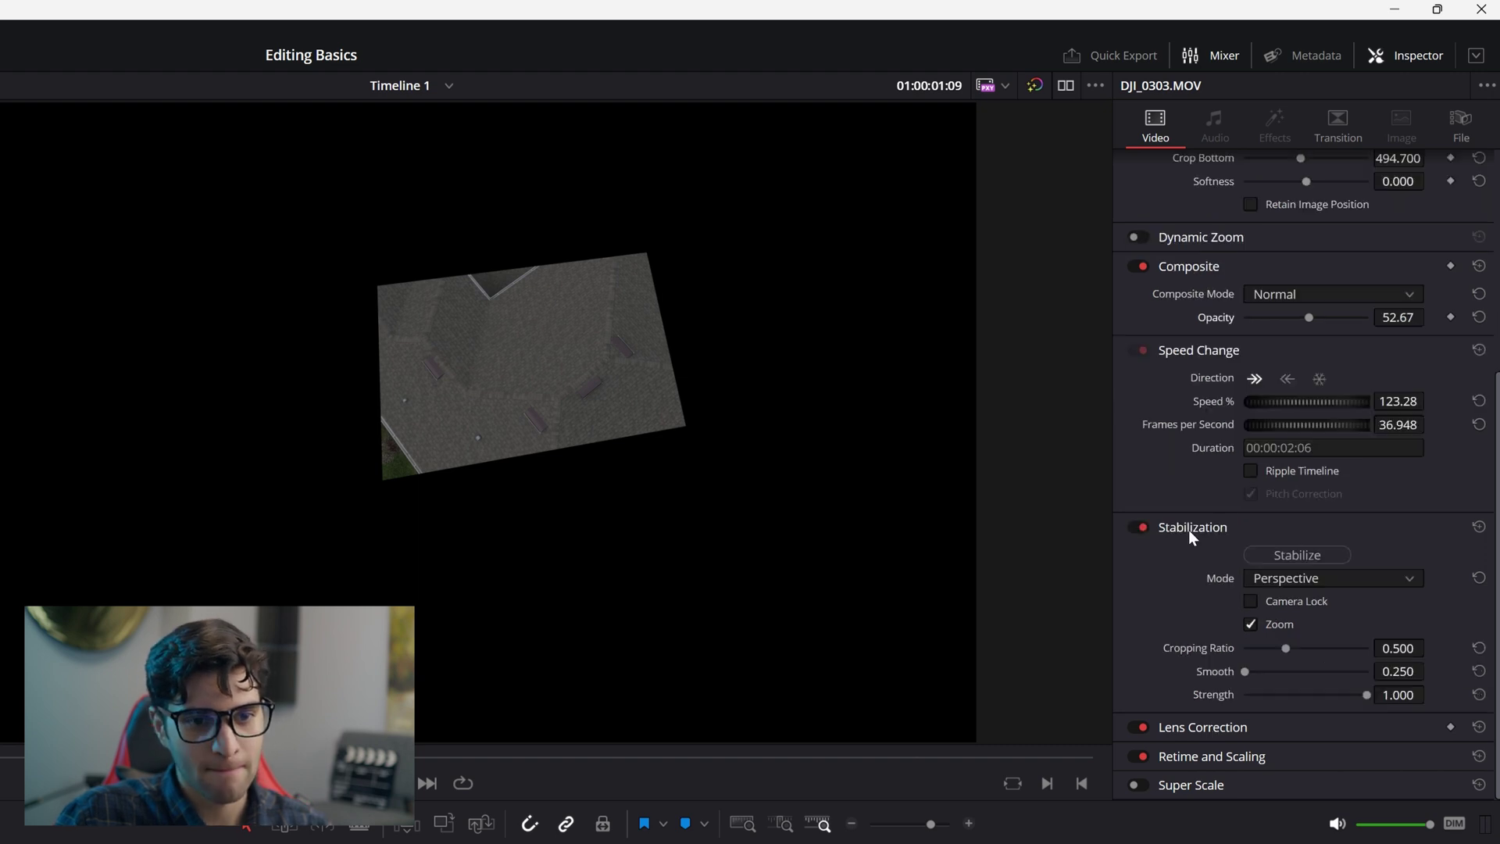
left_click(1215, 755)
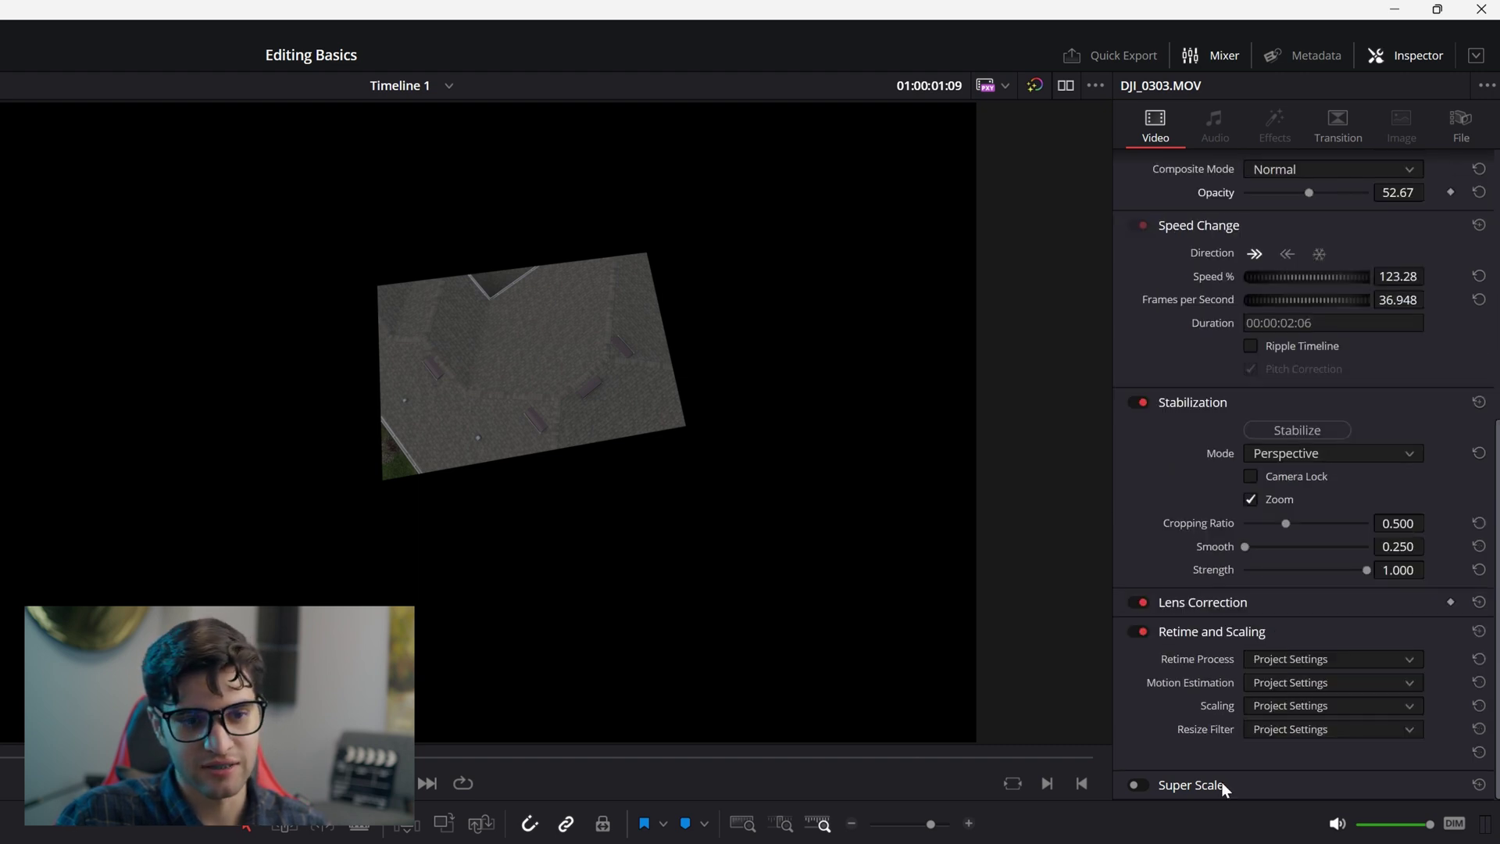
left_click(1215, 605)
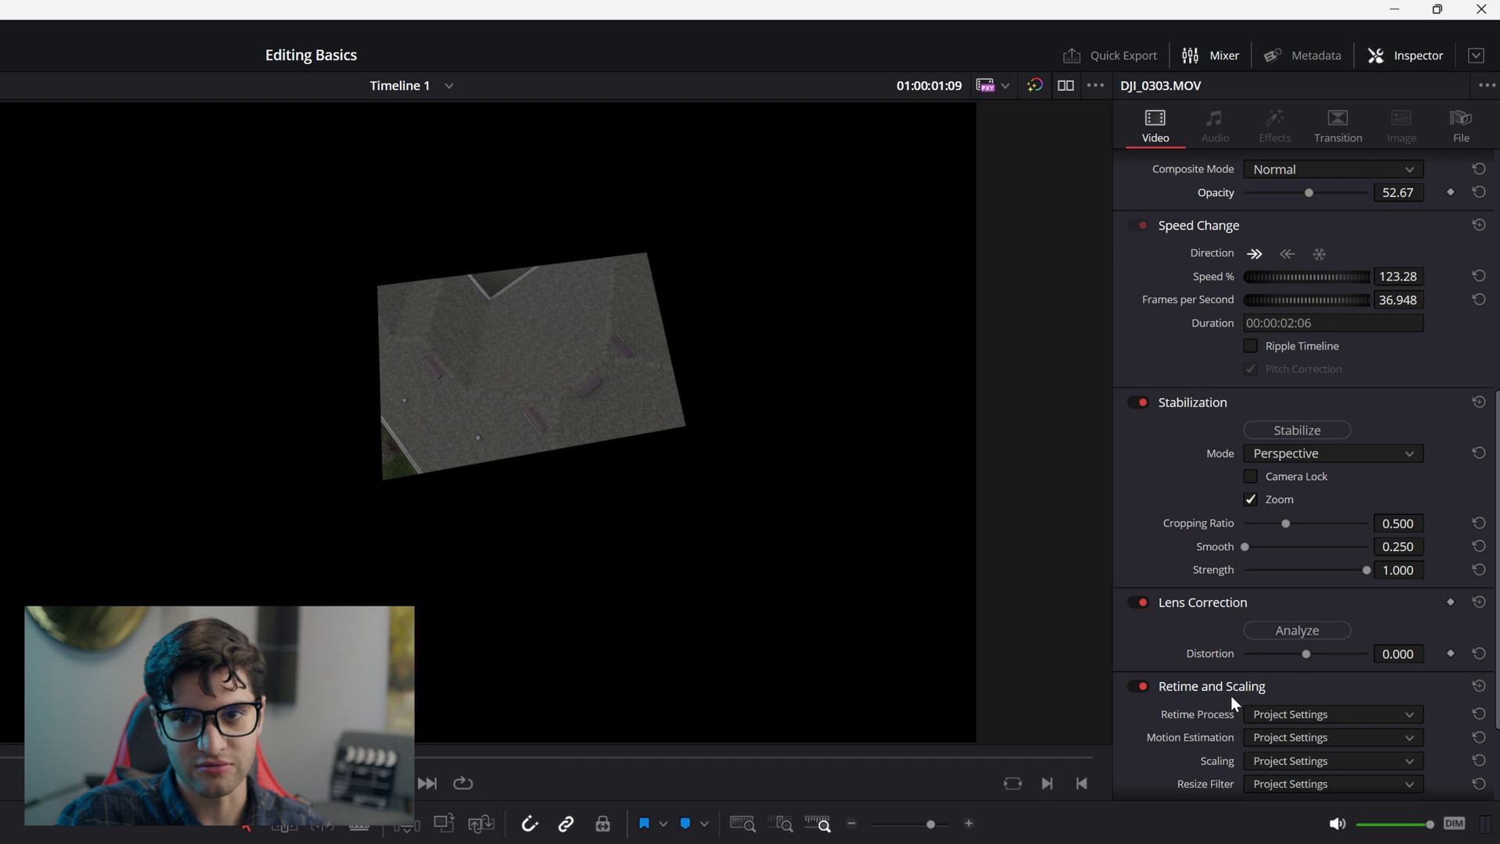
scroll(1231, 695, "up", 10)
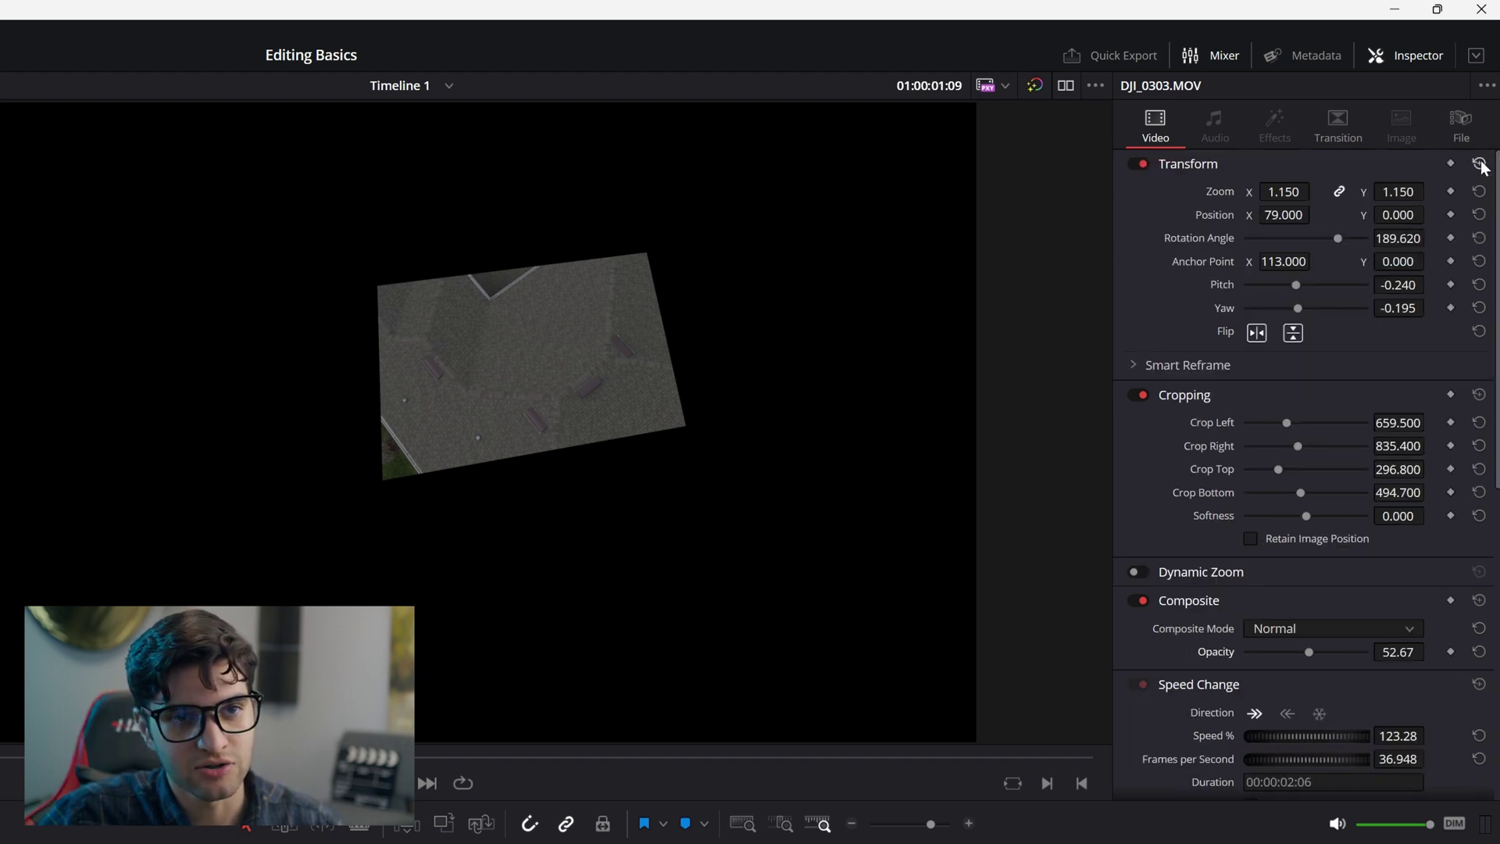
Reset DJI_0303's Transform, Cropping, Composite and Speed Change settings to their defaults
left_click(1479, 164)
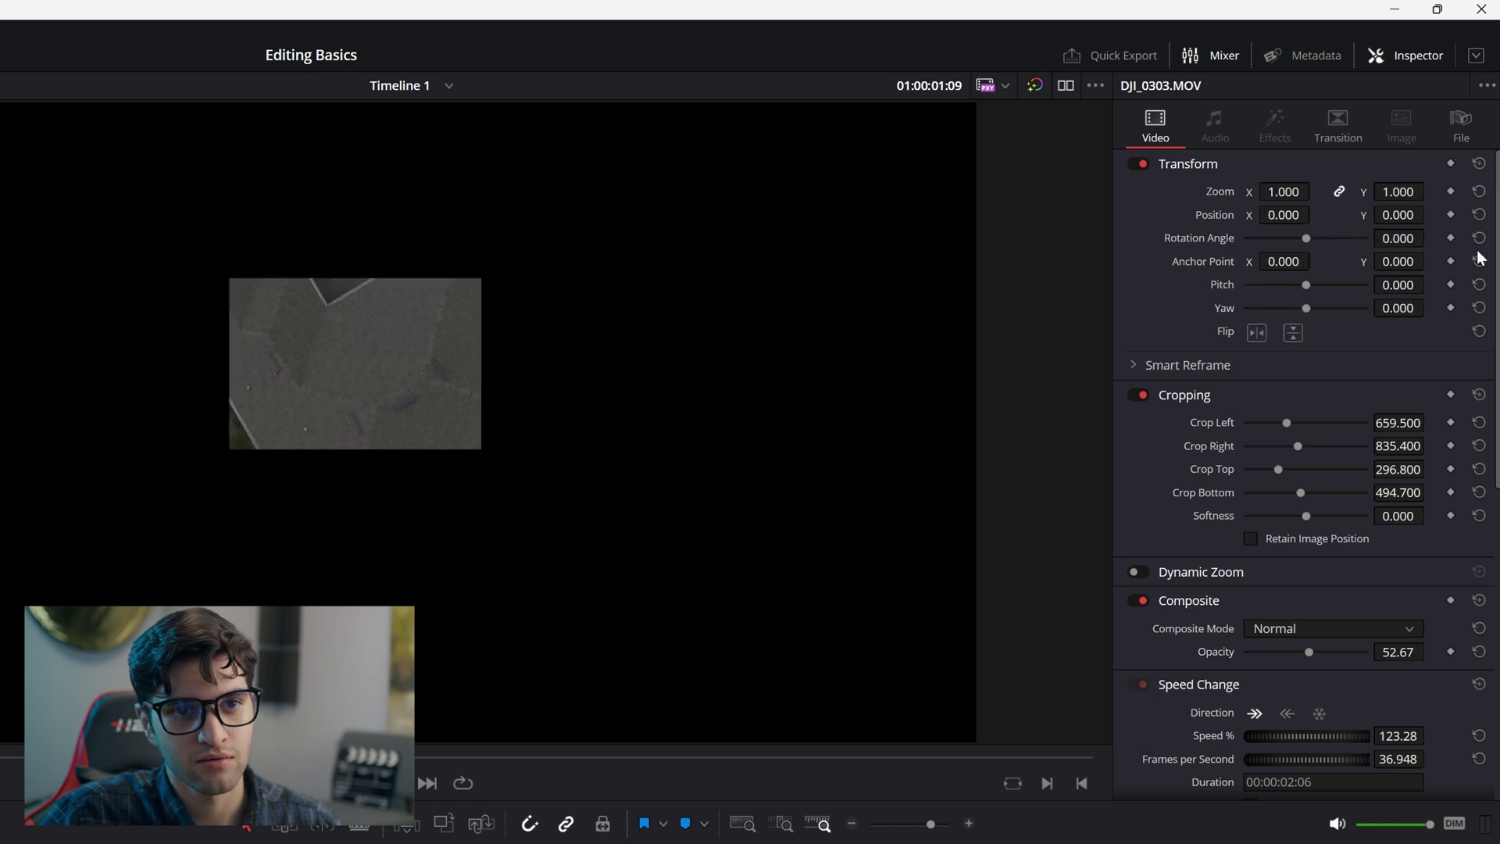
left_click(1479, 395)
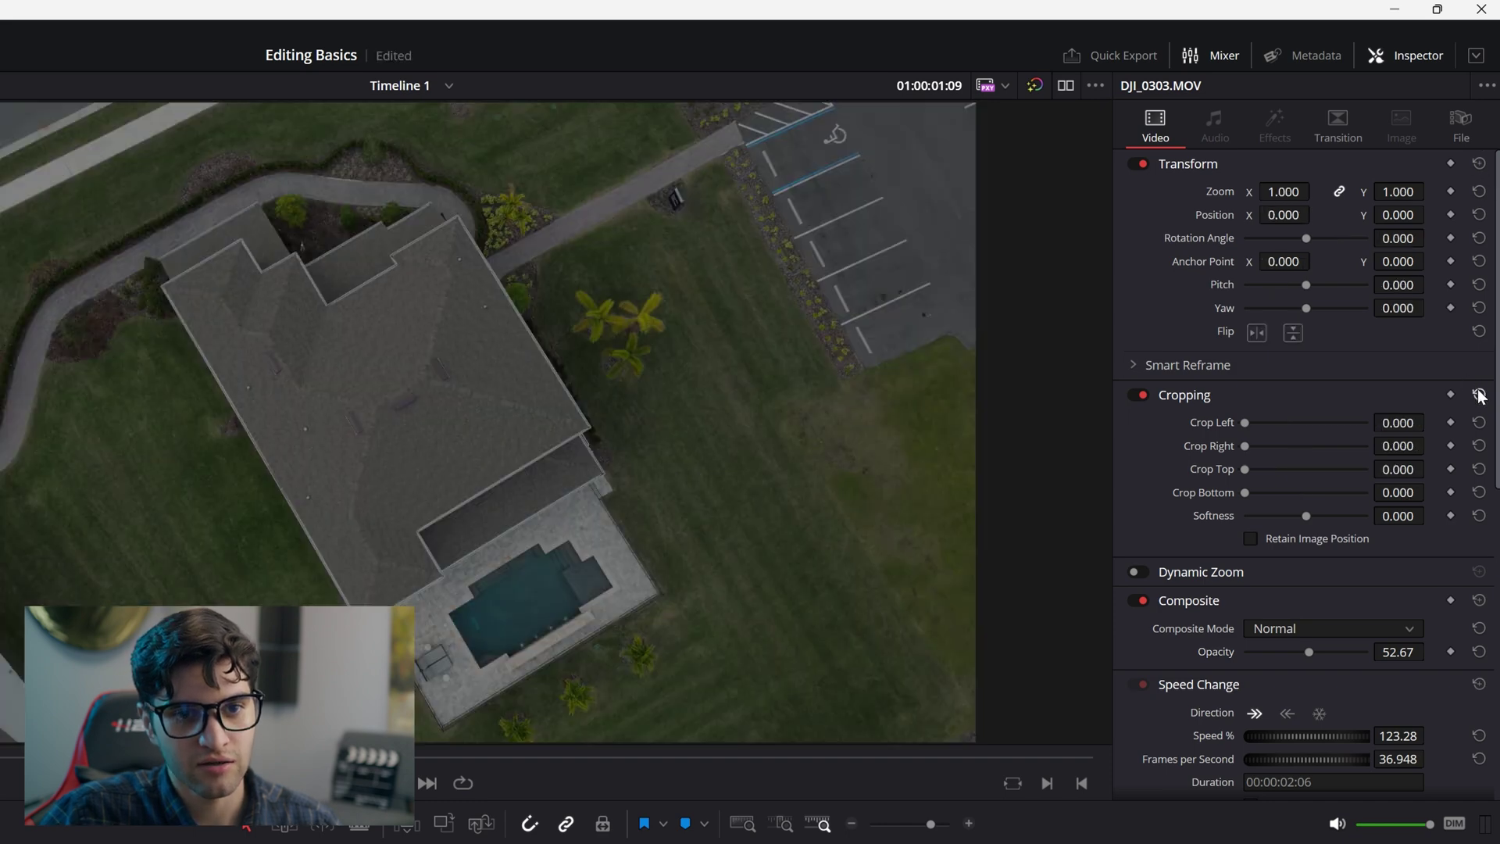
left_click(1479, 600)
scroll(1485, 582, "down", 3)
left_click(1479, 461)
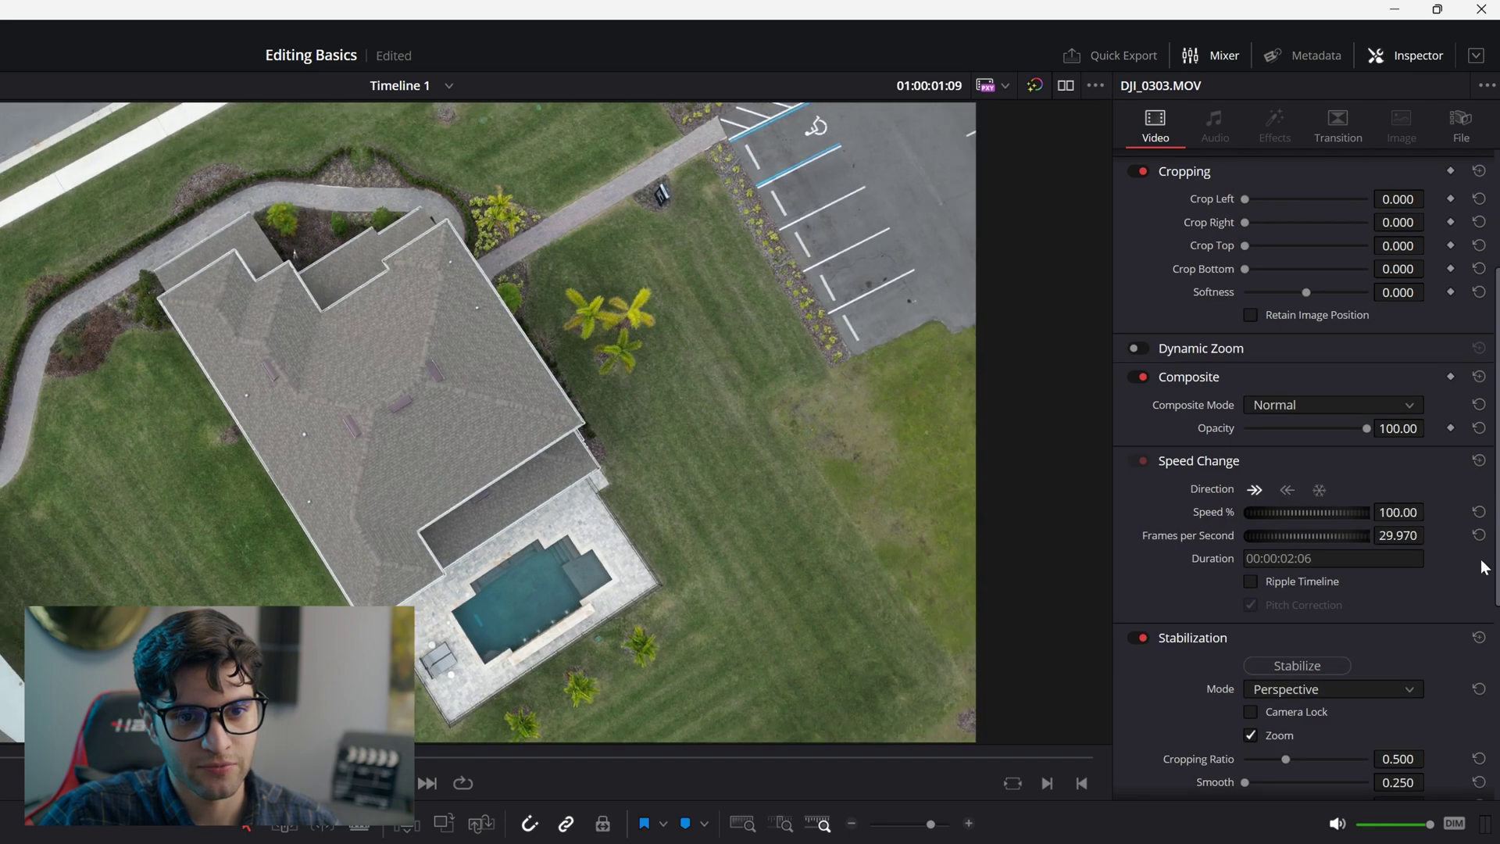
scroll(1476, 511, "down", 2)
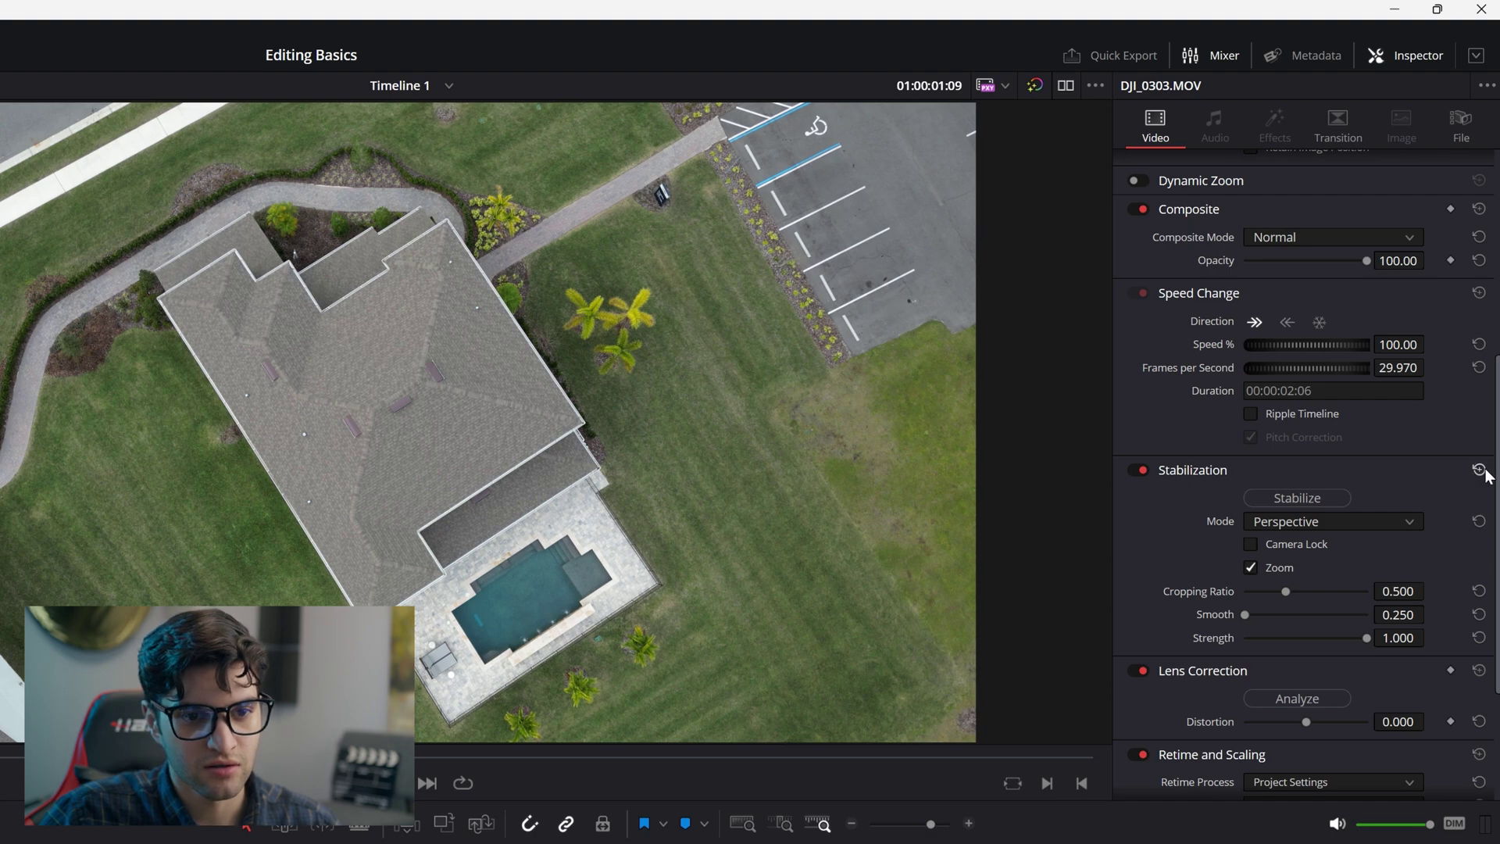
Collapse DJI_0303's Lens Correction and Cropping settings and show its Dynamic Zoom options
left_click(1203, 663)
scroll(1211, 508, "up", 5)
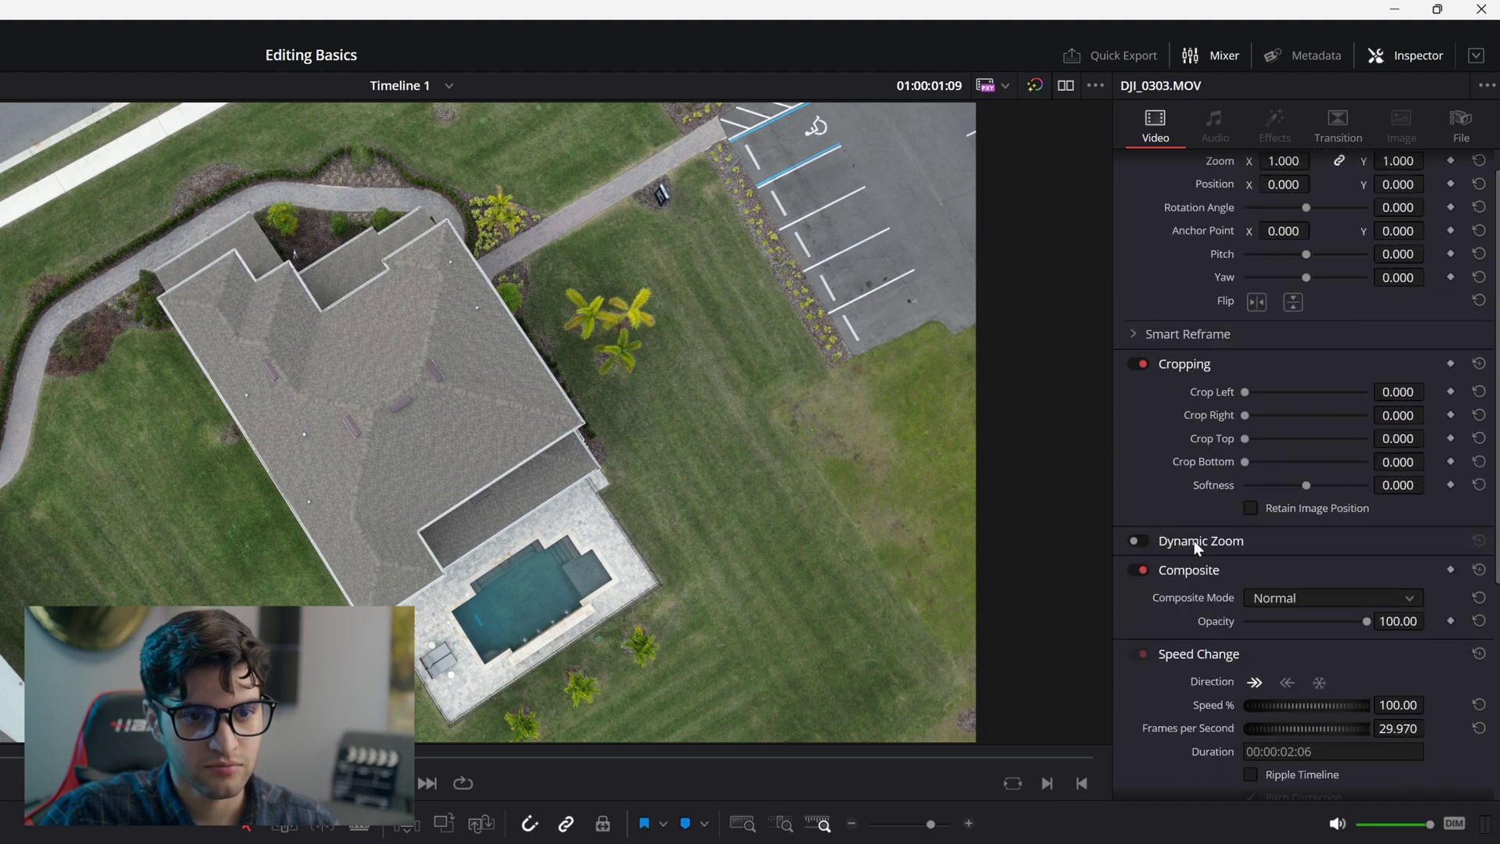
left_click(1194, 541)
left_click(1185, 364)
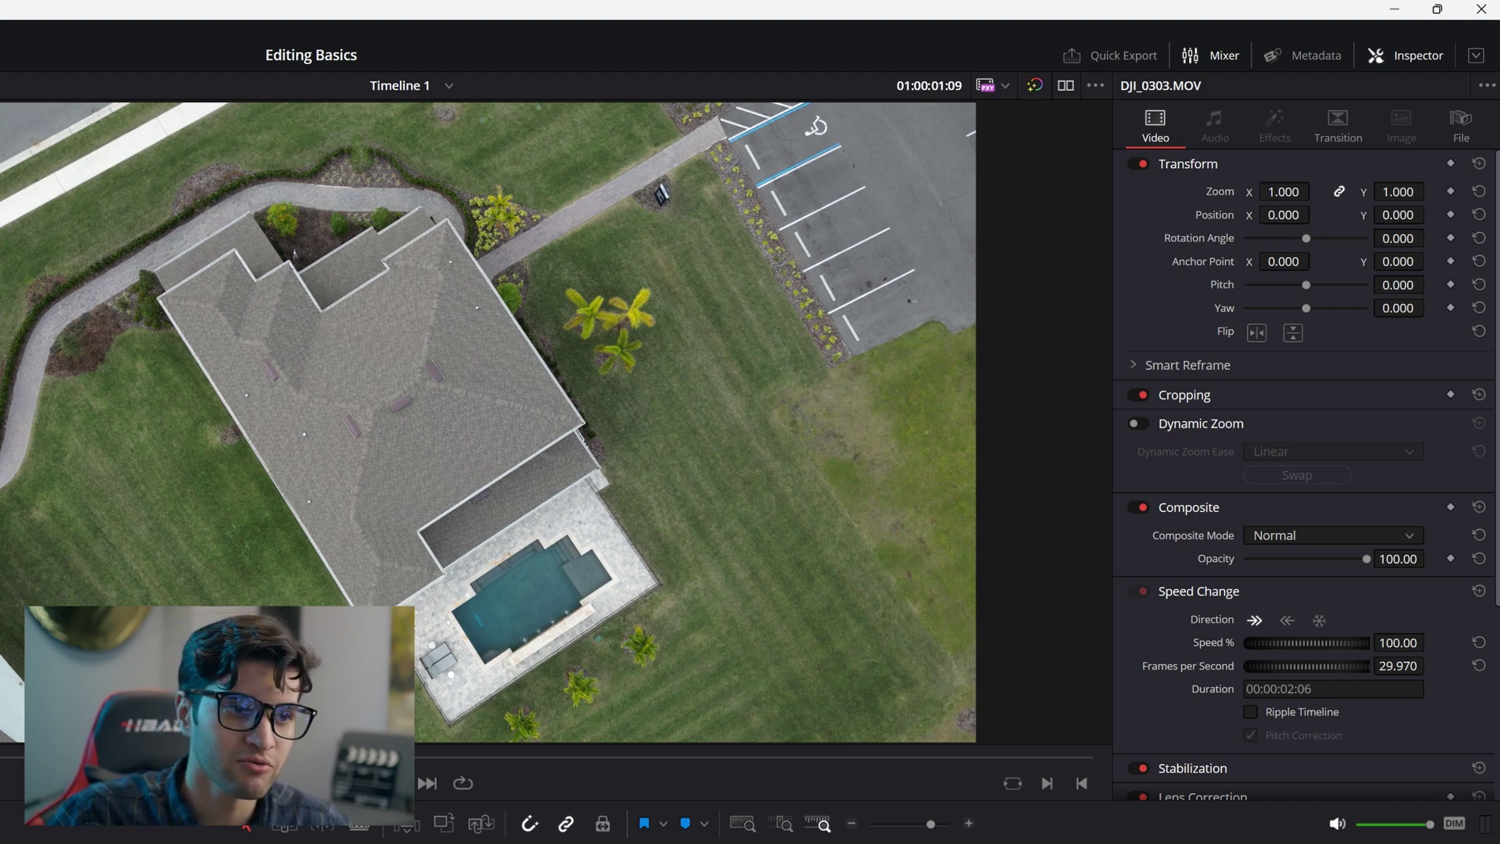
Try shifting DJI_0303 horizontally to position X 646 and to X 876, resetting the position each time
left_click_drag(360, 682, 687, 682)
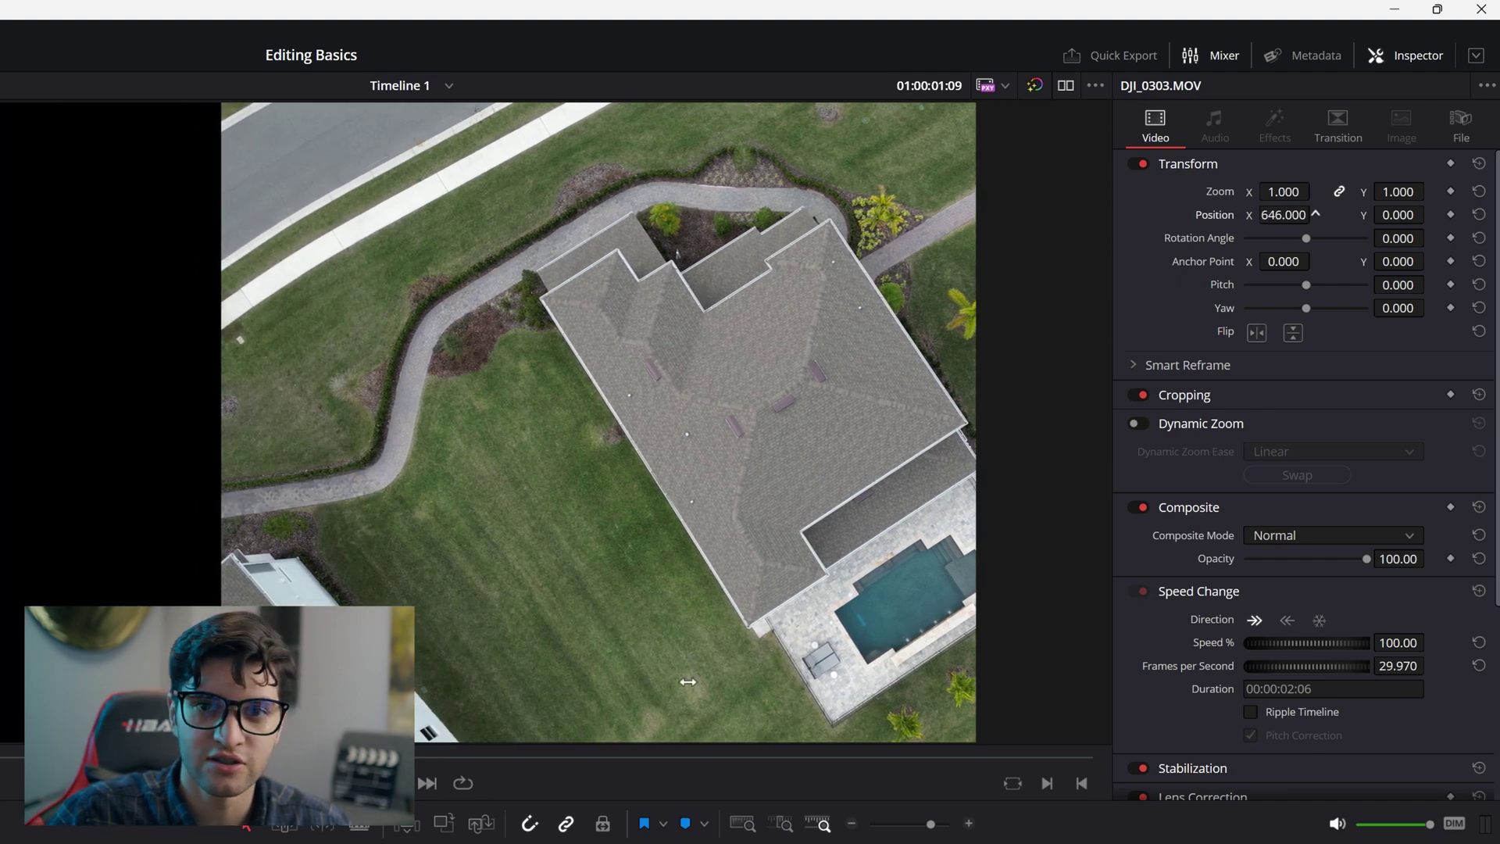
double_click(1213, 211)
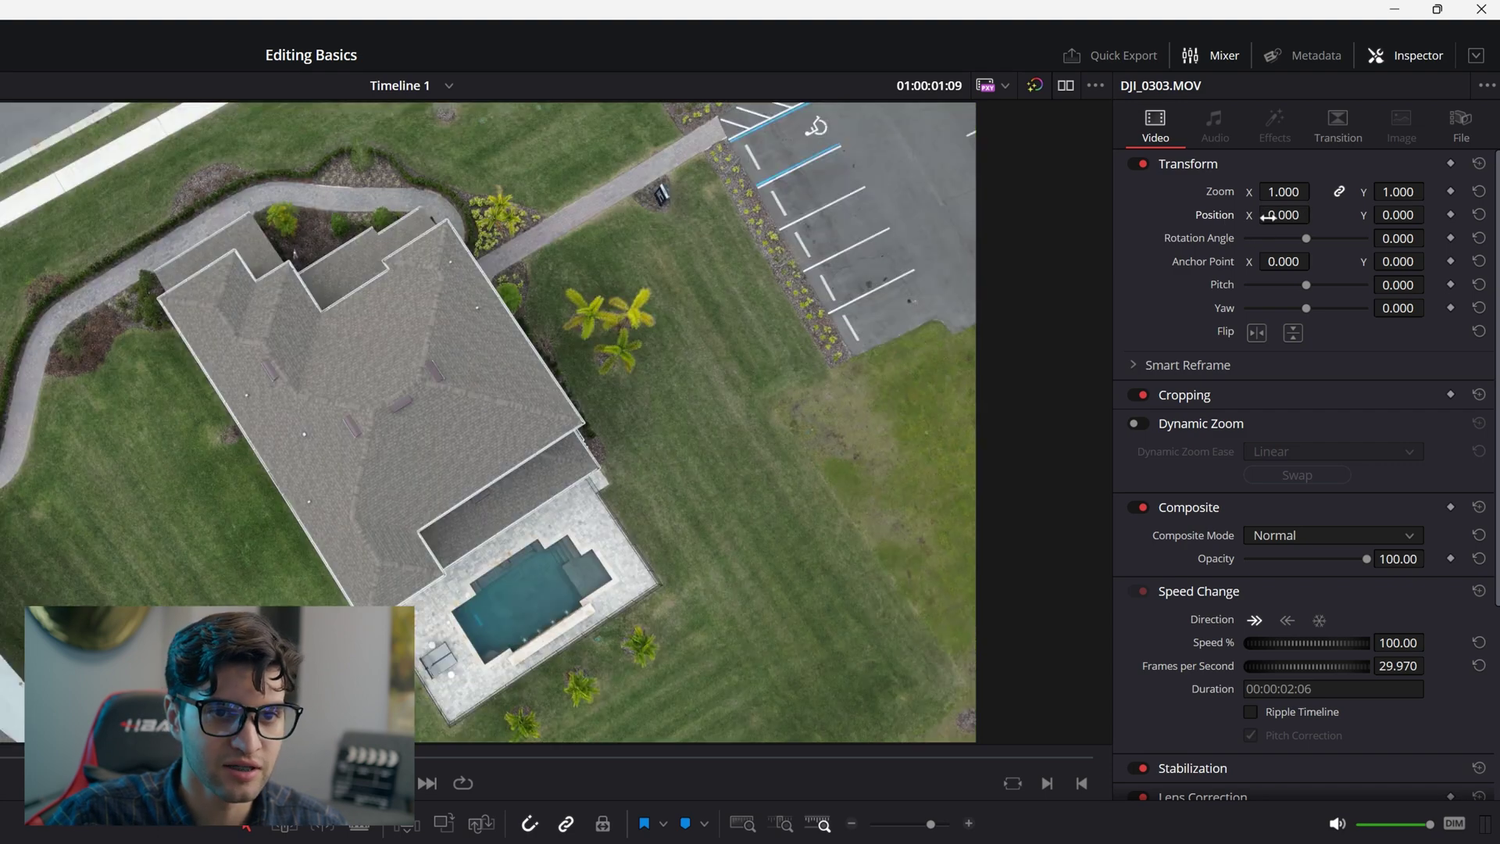
left_click_drag(1265, 217, 1303, 202)
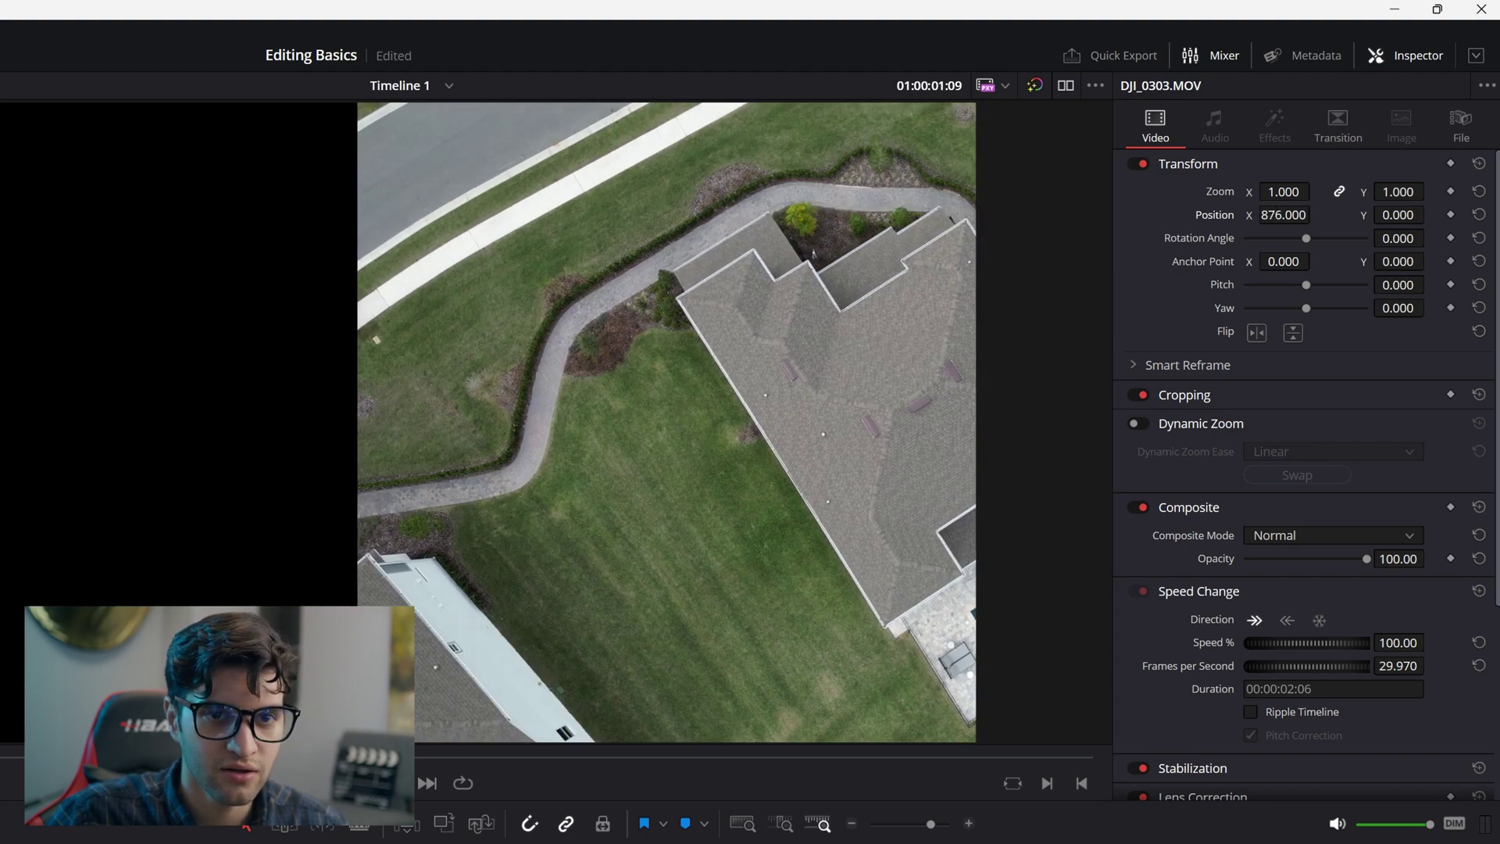
left_click(1478, 214)
Try a zoom of 1.470 with position X 443 on DJI_0303 and undo both changes
left_click_drag(1284, 192, 1328, 212)
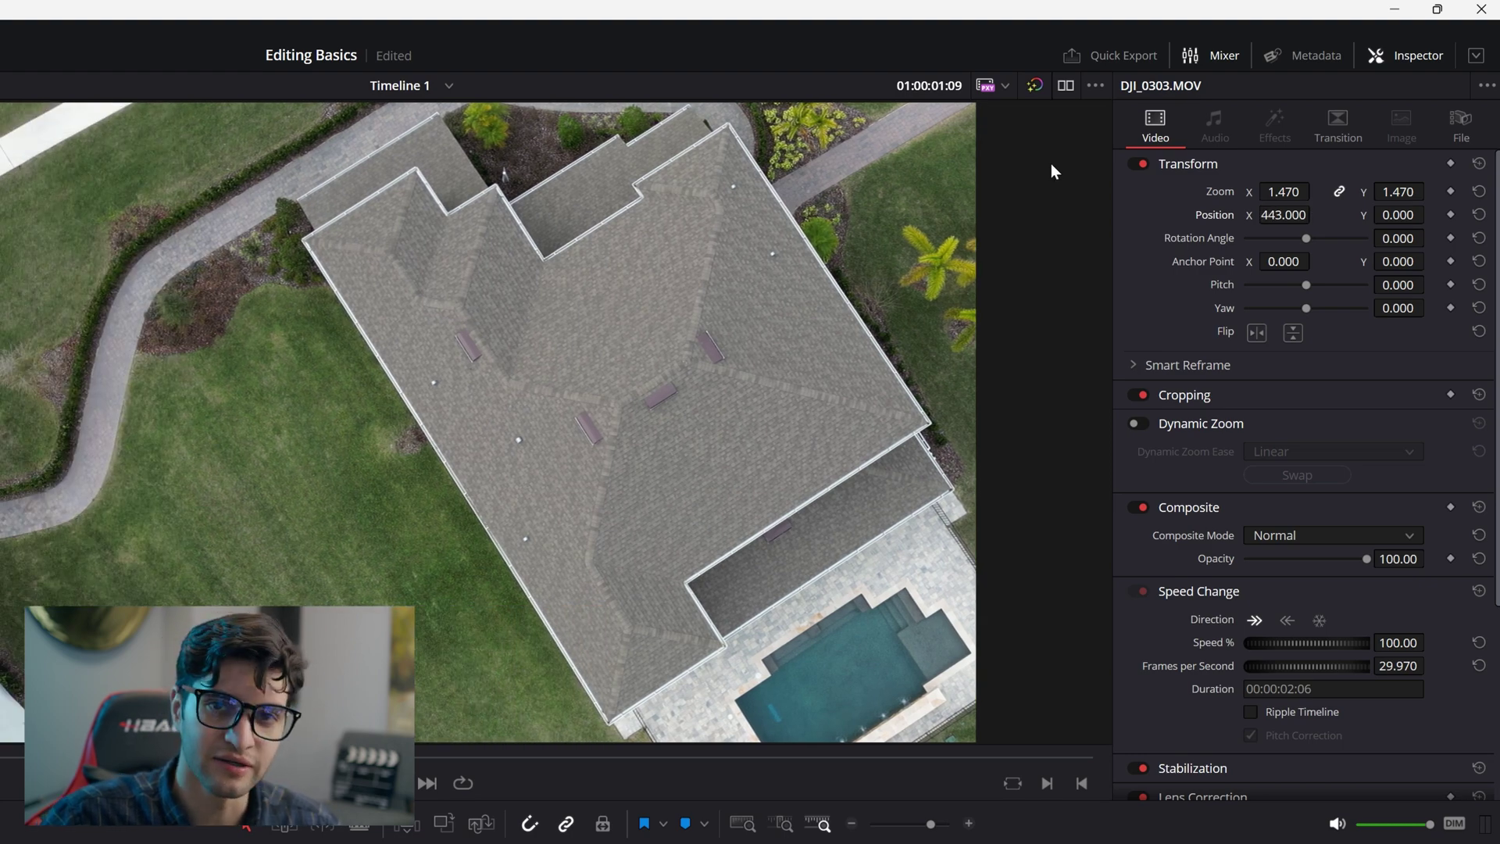
key("ctrl+z")
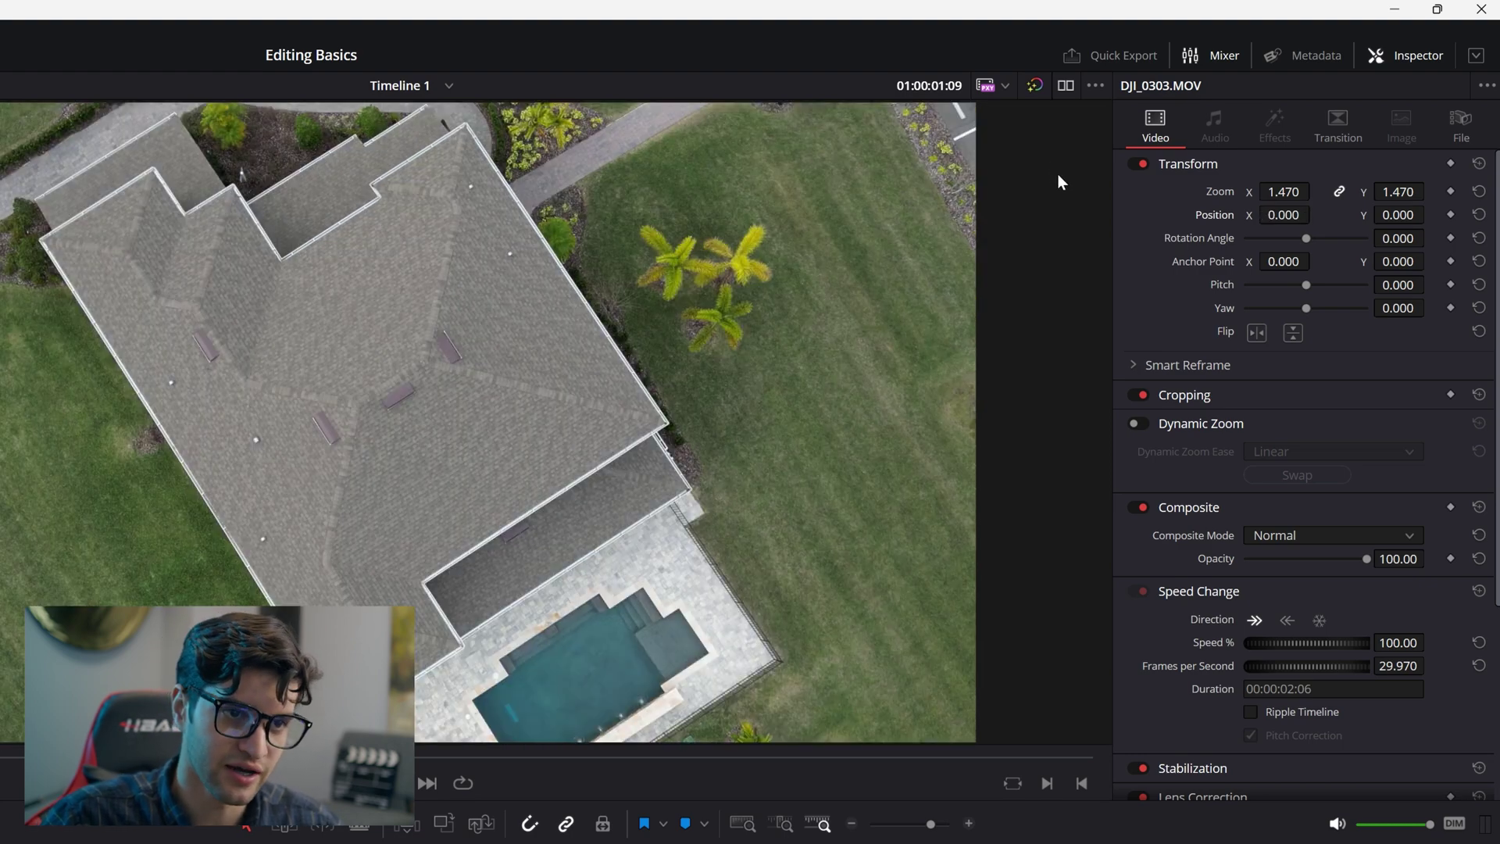
key("ctrl+z")
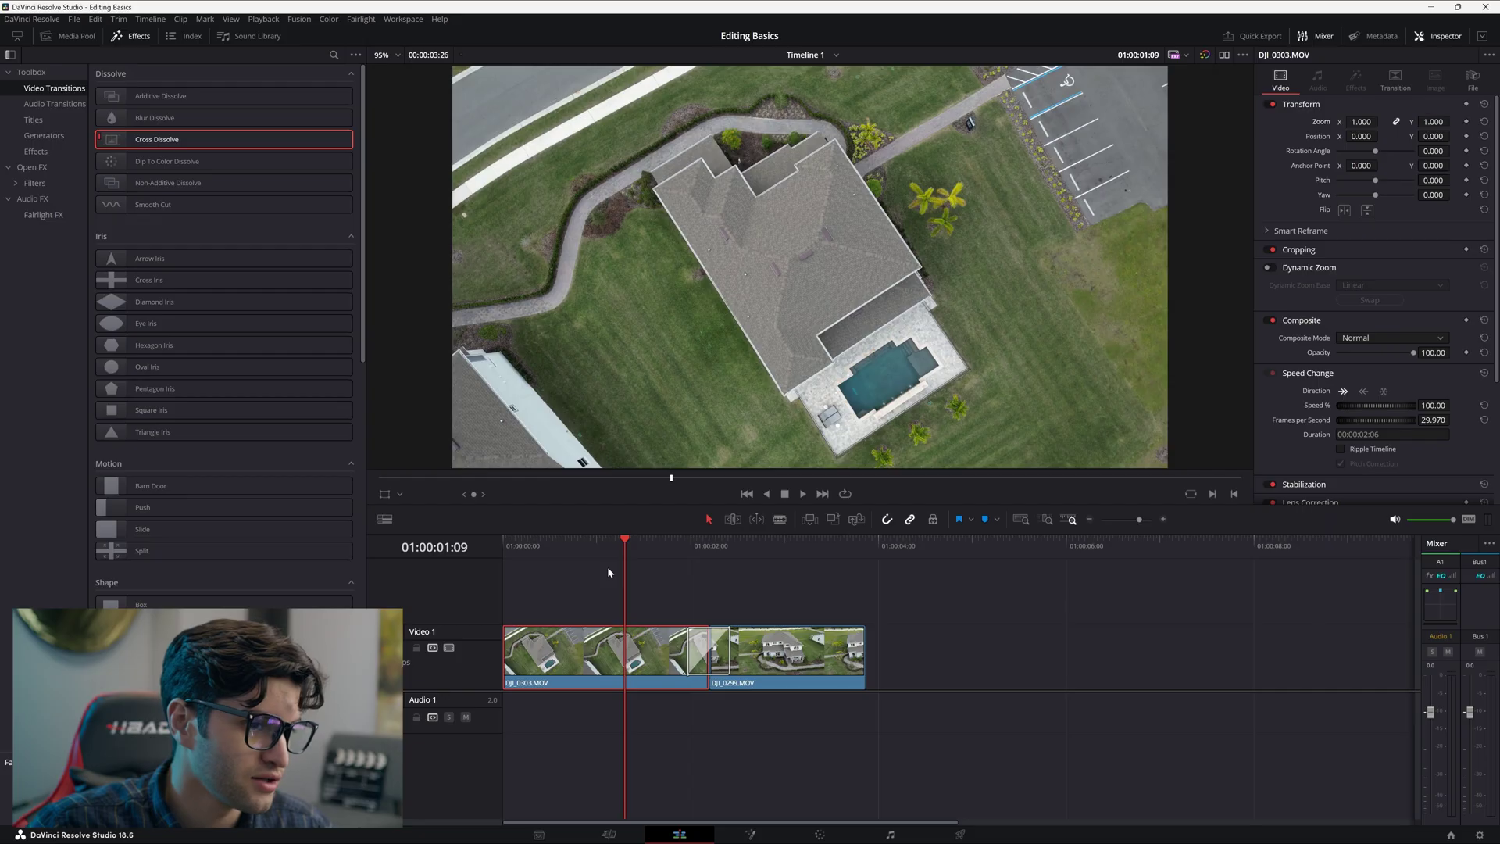
Set DJI_0299's zoom to 1.140 and position Y to -48, and replay the edit from 01:00:00:19
key("space")
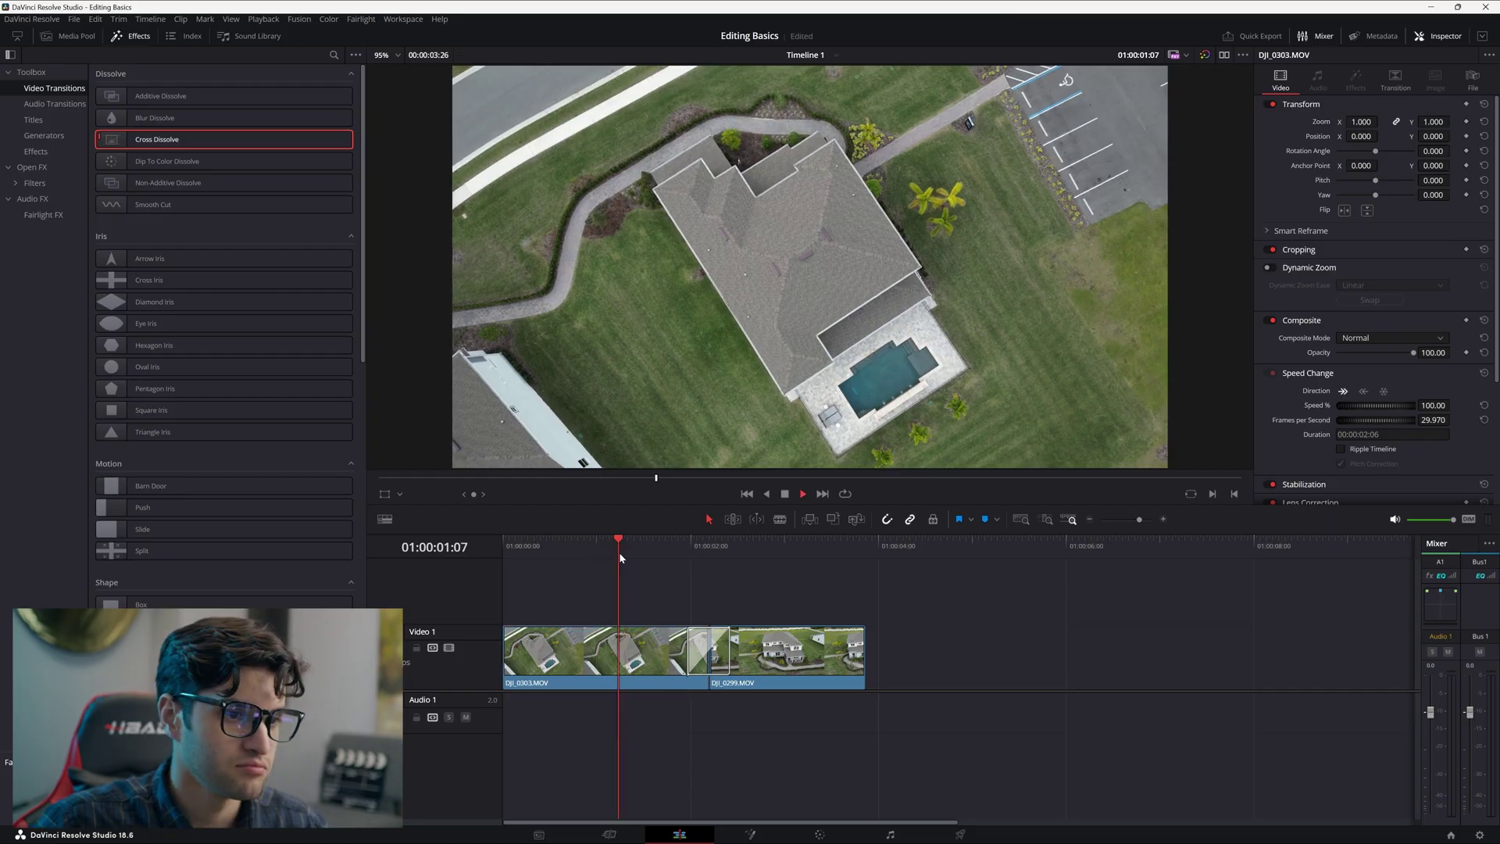
left_click(818, 652)
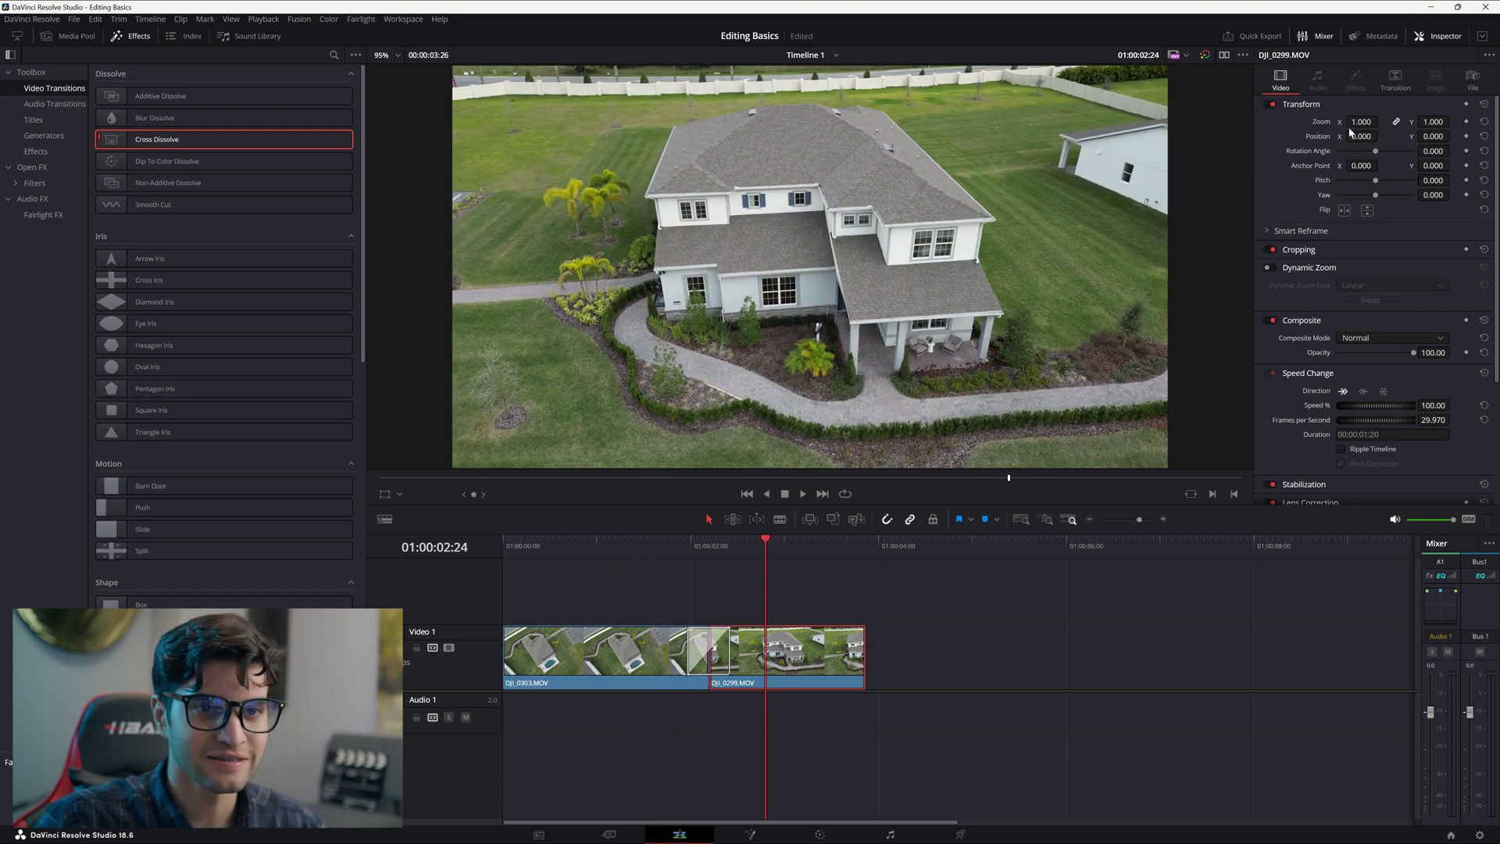
left_click_drag(1362, 121, 1369, 172)
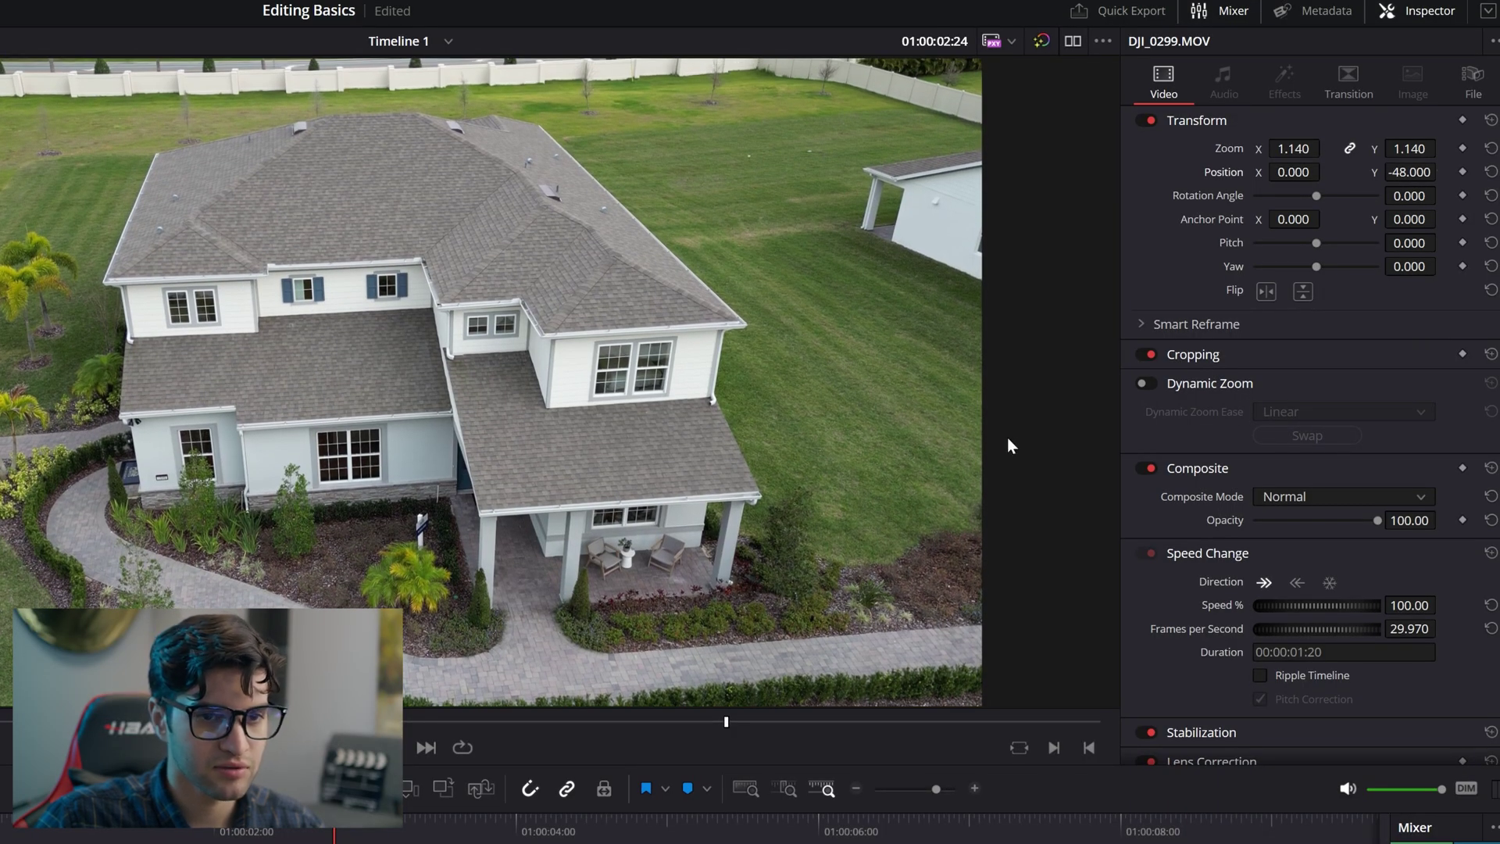
left_click(9, 836)
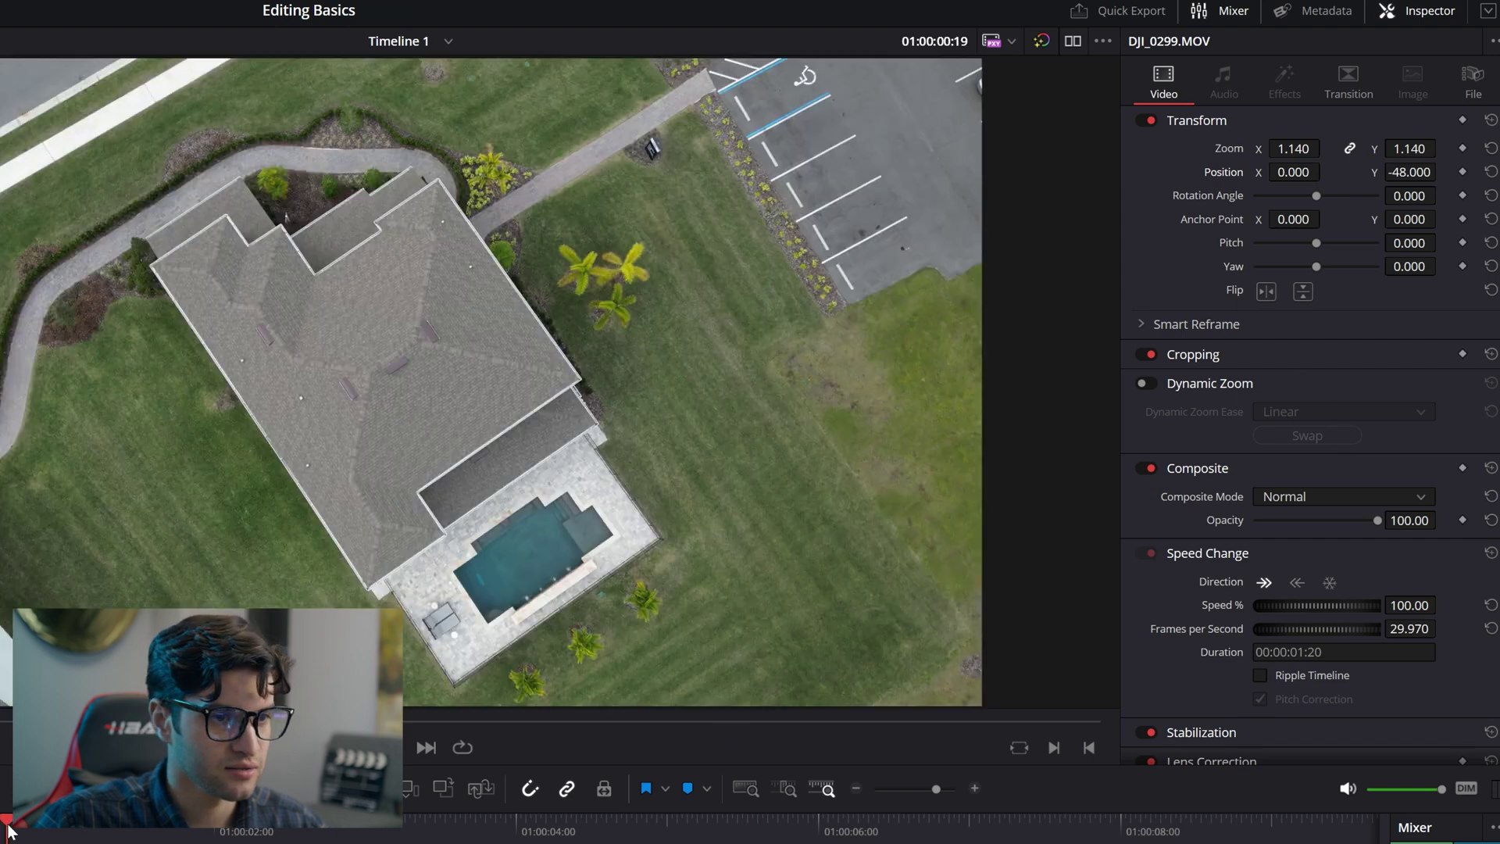
key("space")
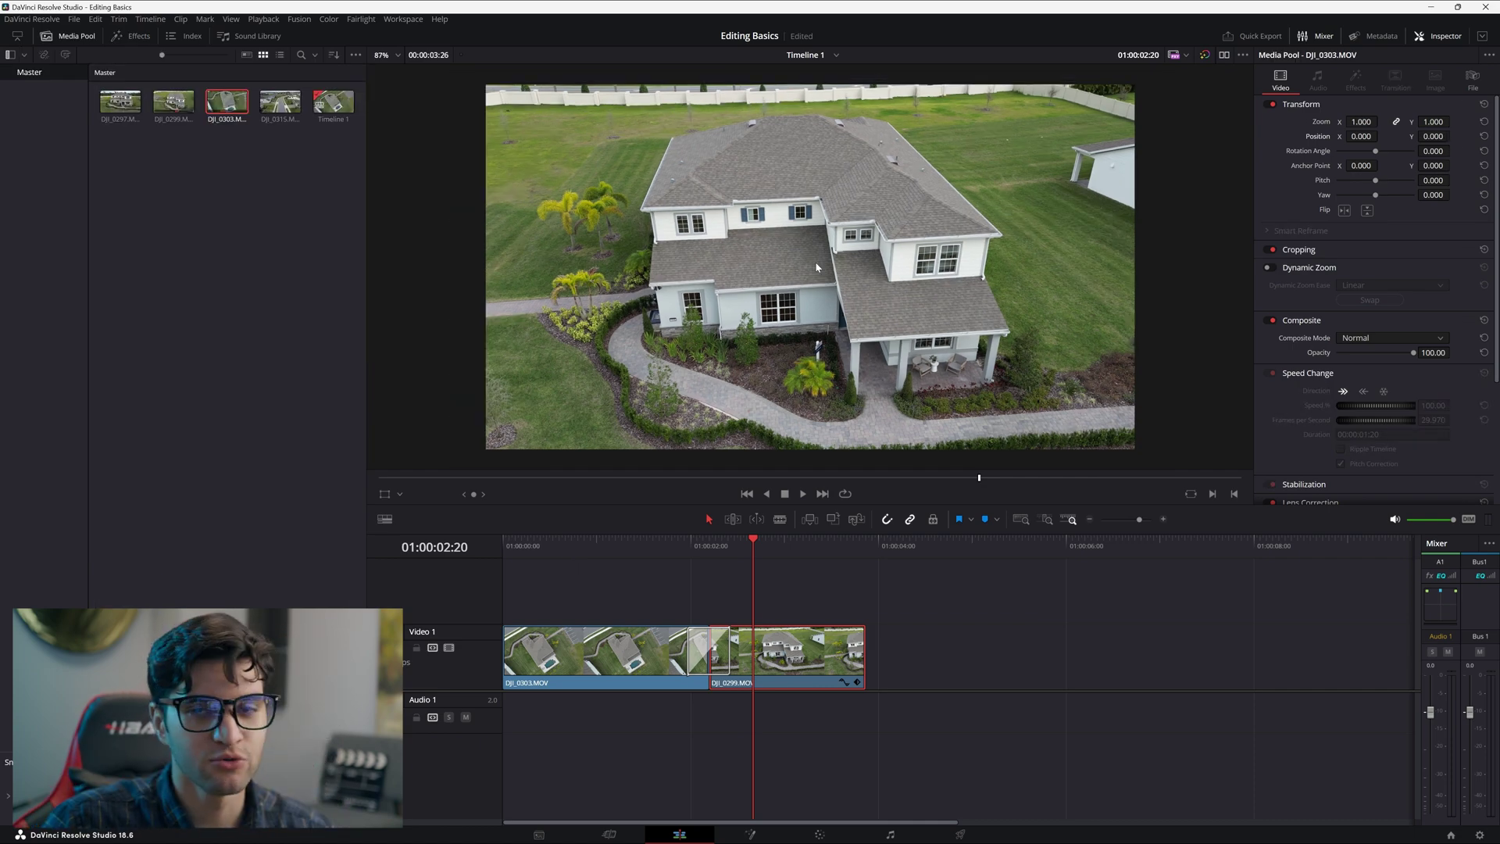
Magnify and shrink the timeline viewer's display to inspect the house shot without altering the clip
scroll(817, 267, "up", 2)
scroll(821, 271, "down", 4)
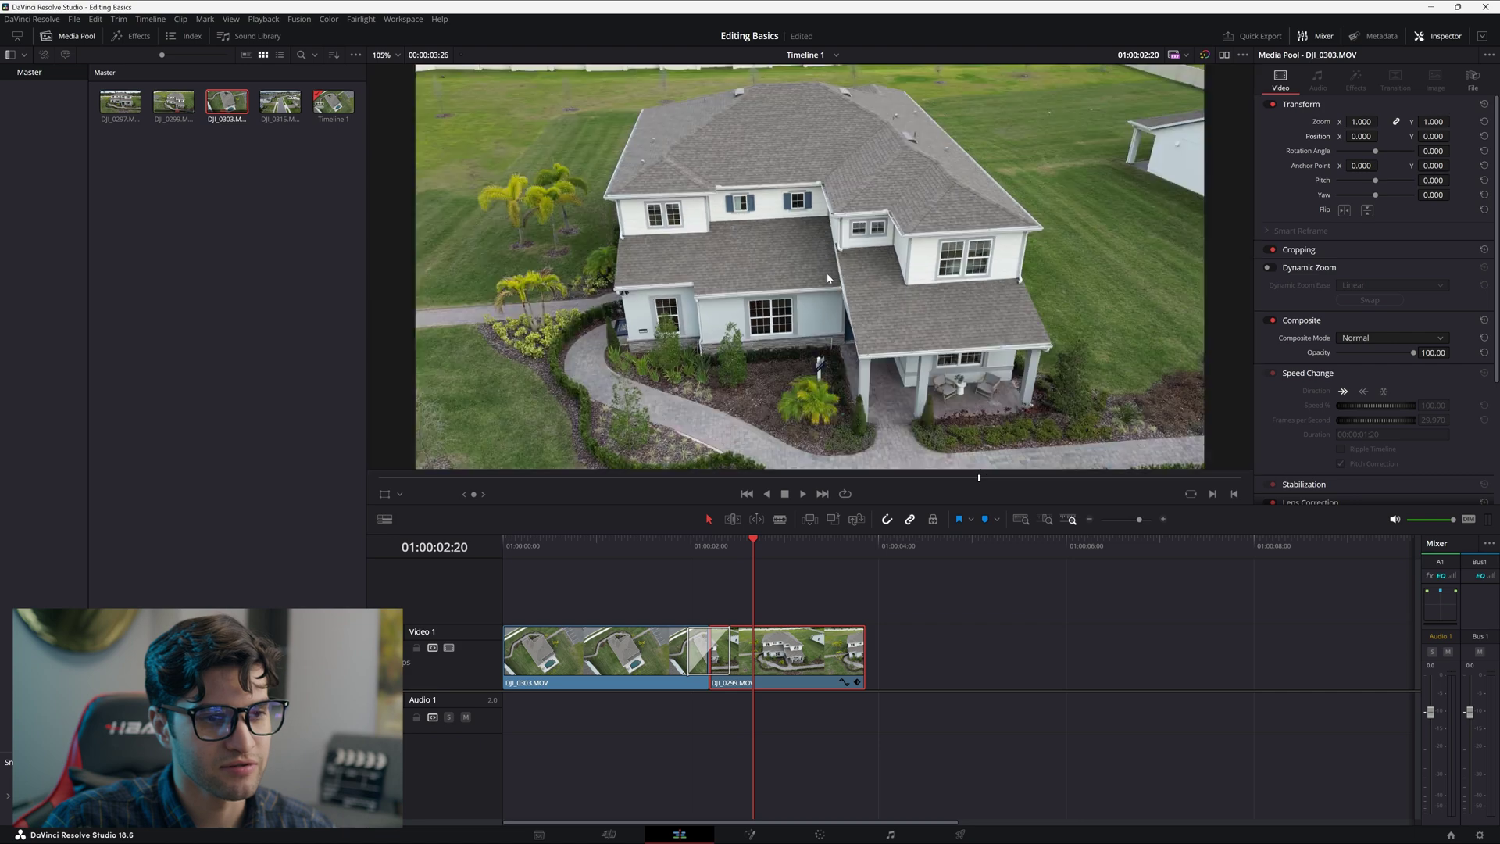
scroll(824, 273, "up", 3)
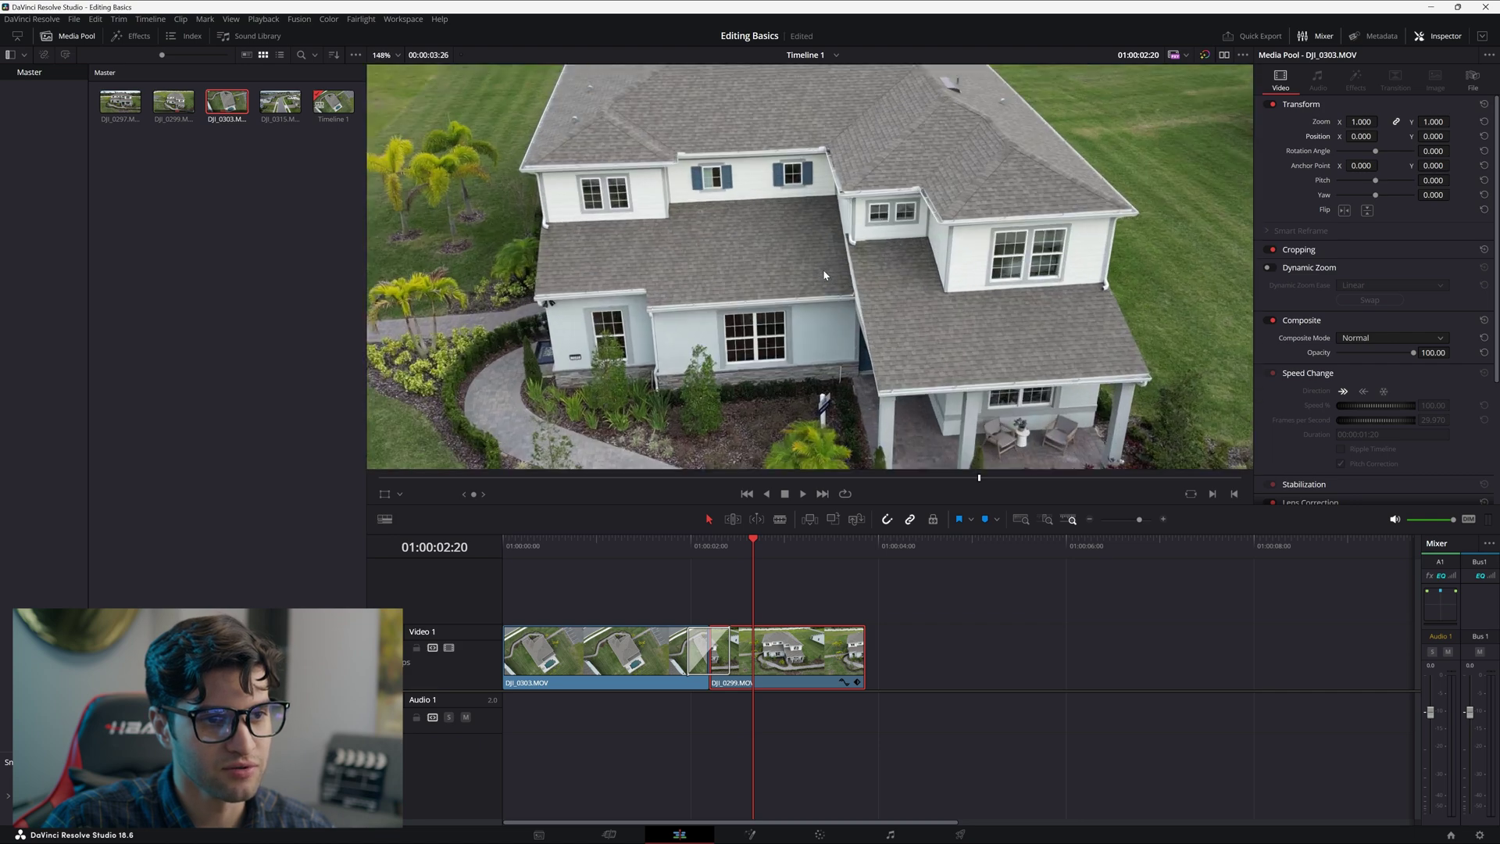
scroll(828, 274, "down", 2)
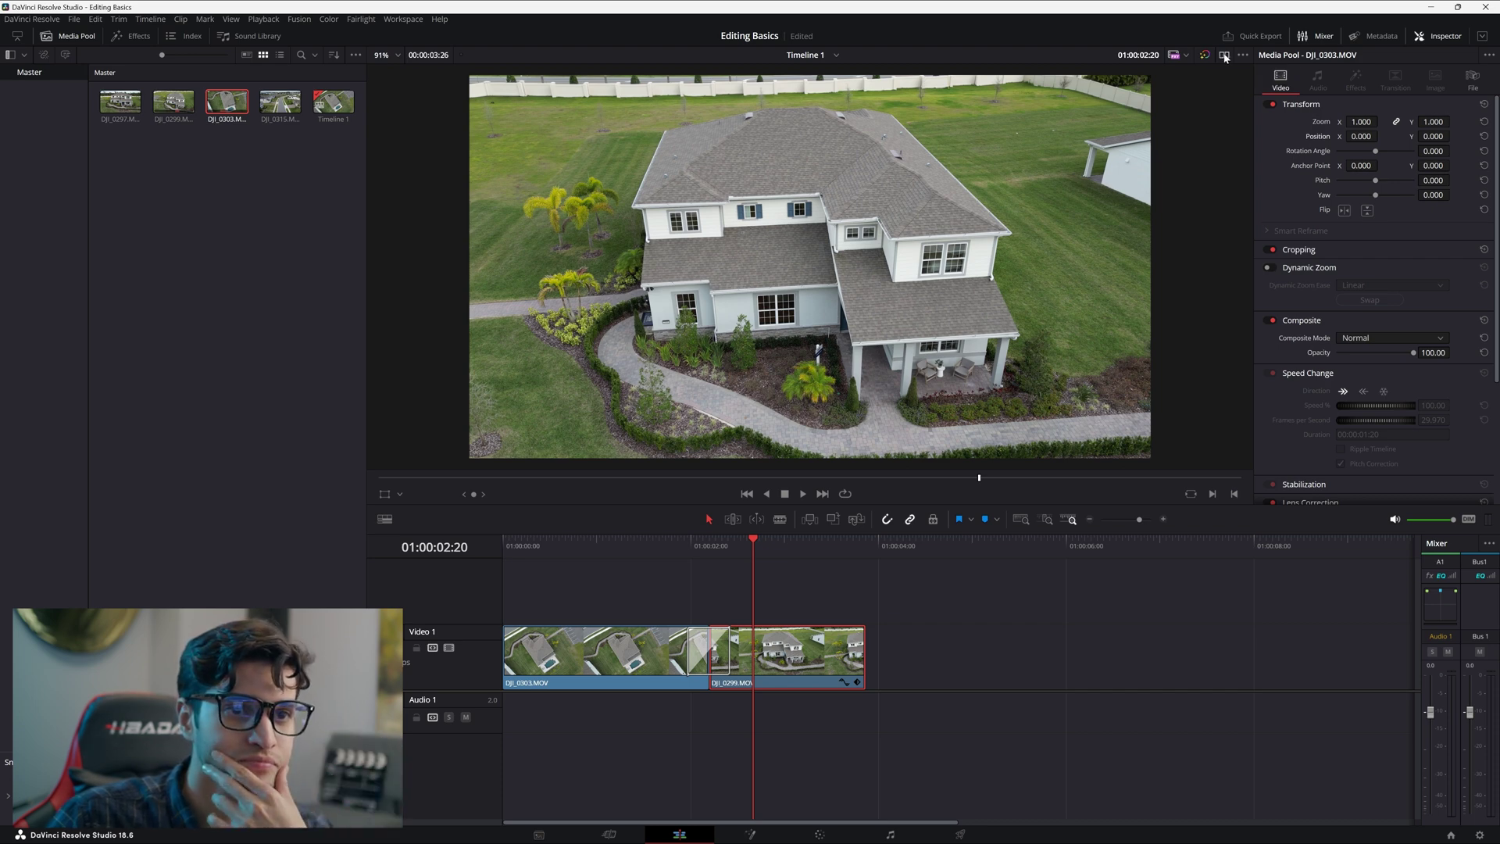
Show the source and timeline viewers side by side, preview DJI_0299, DJI_0297 and DJI_0315, and return to a single viewer
left_click(1224, 56)
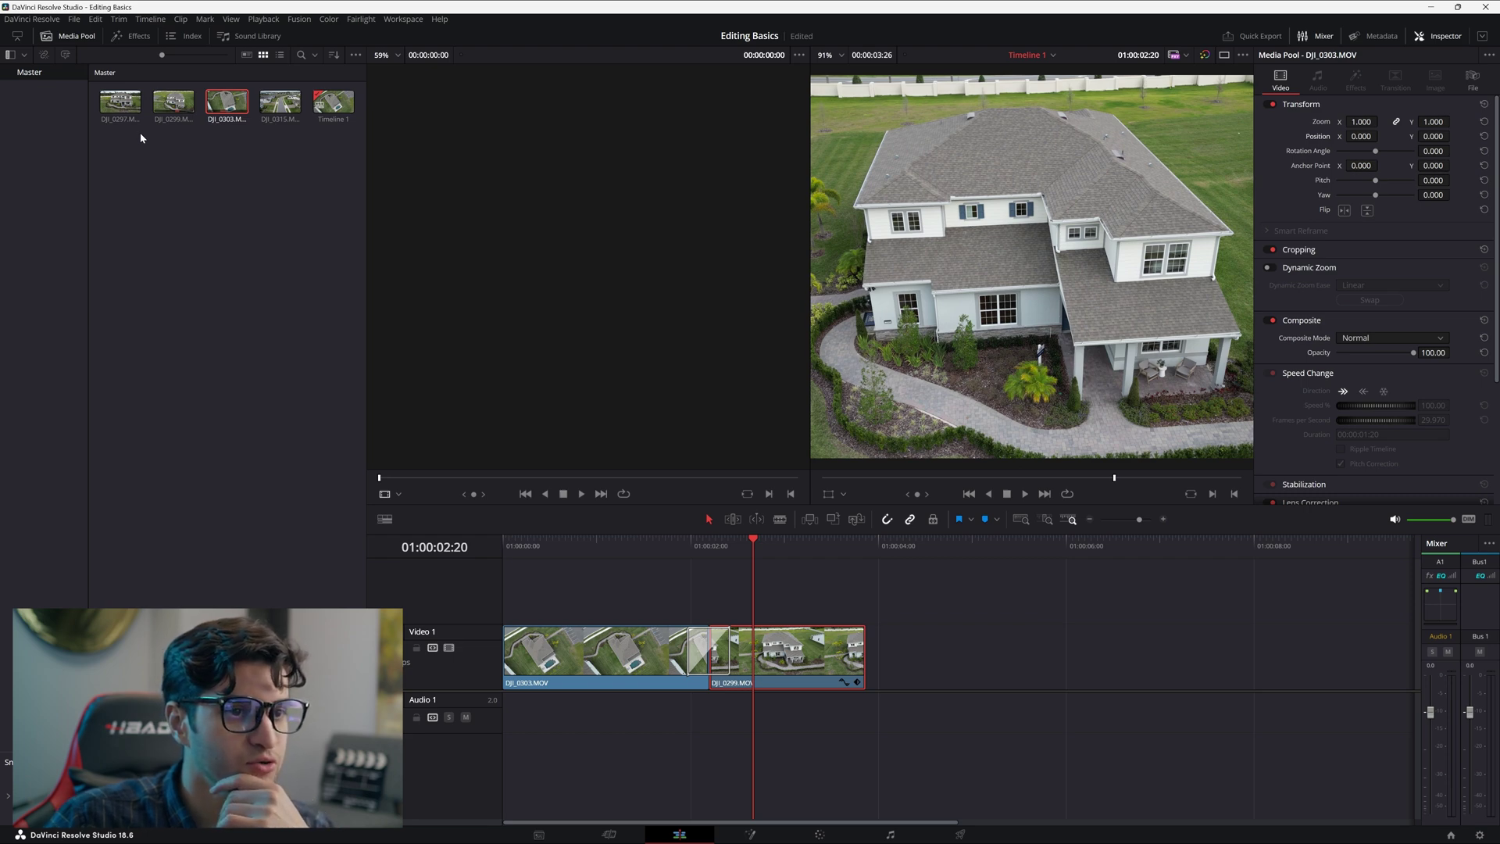
double_click(158, 107)
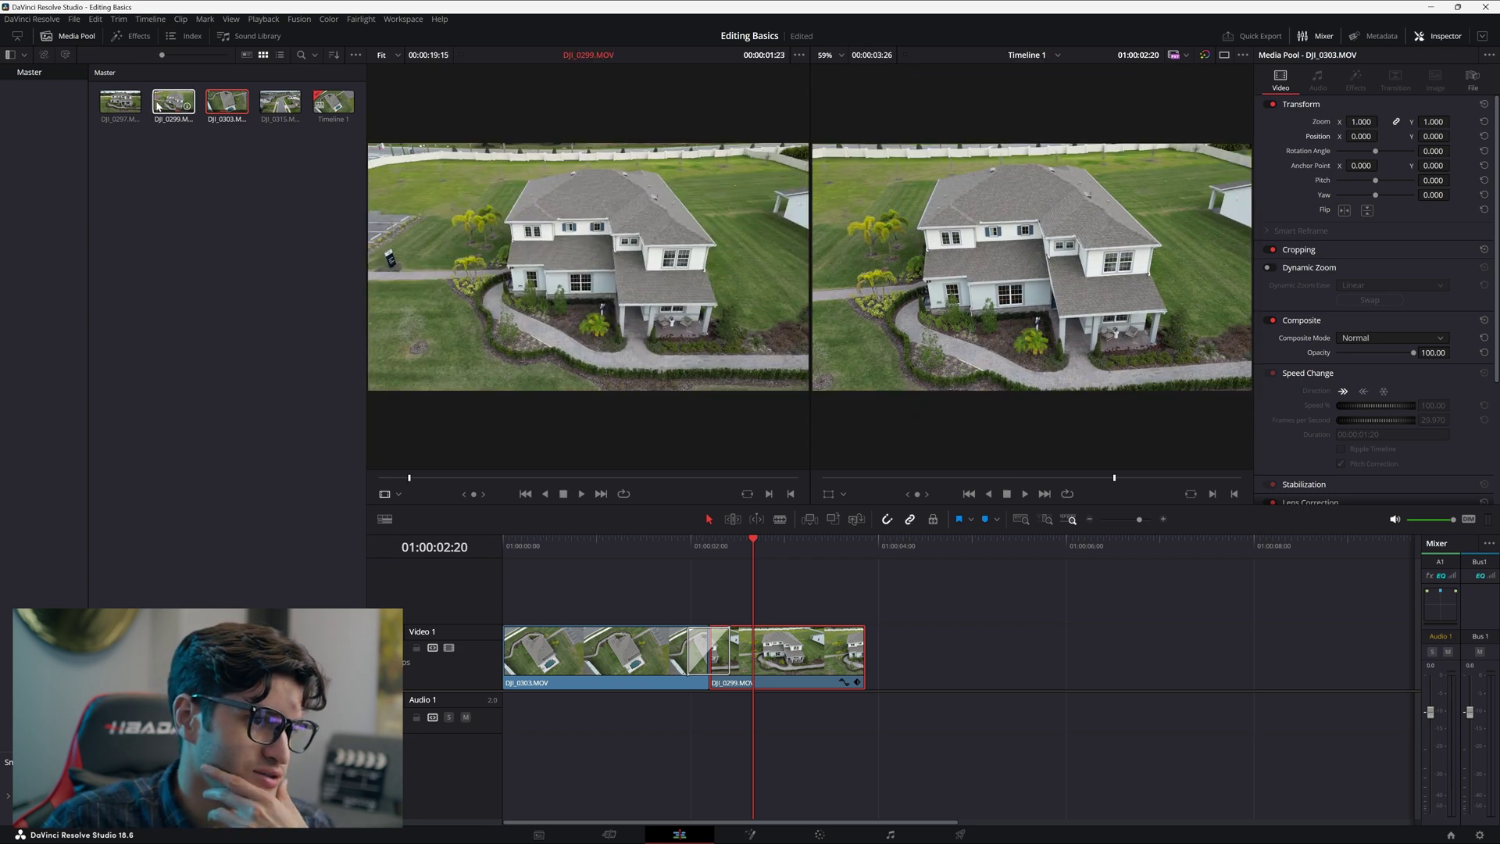
double_click(112, 106)
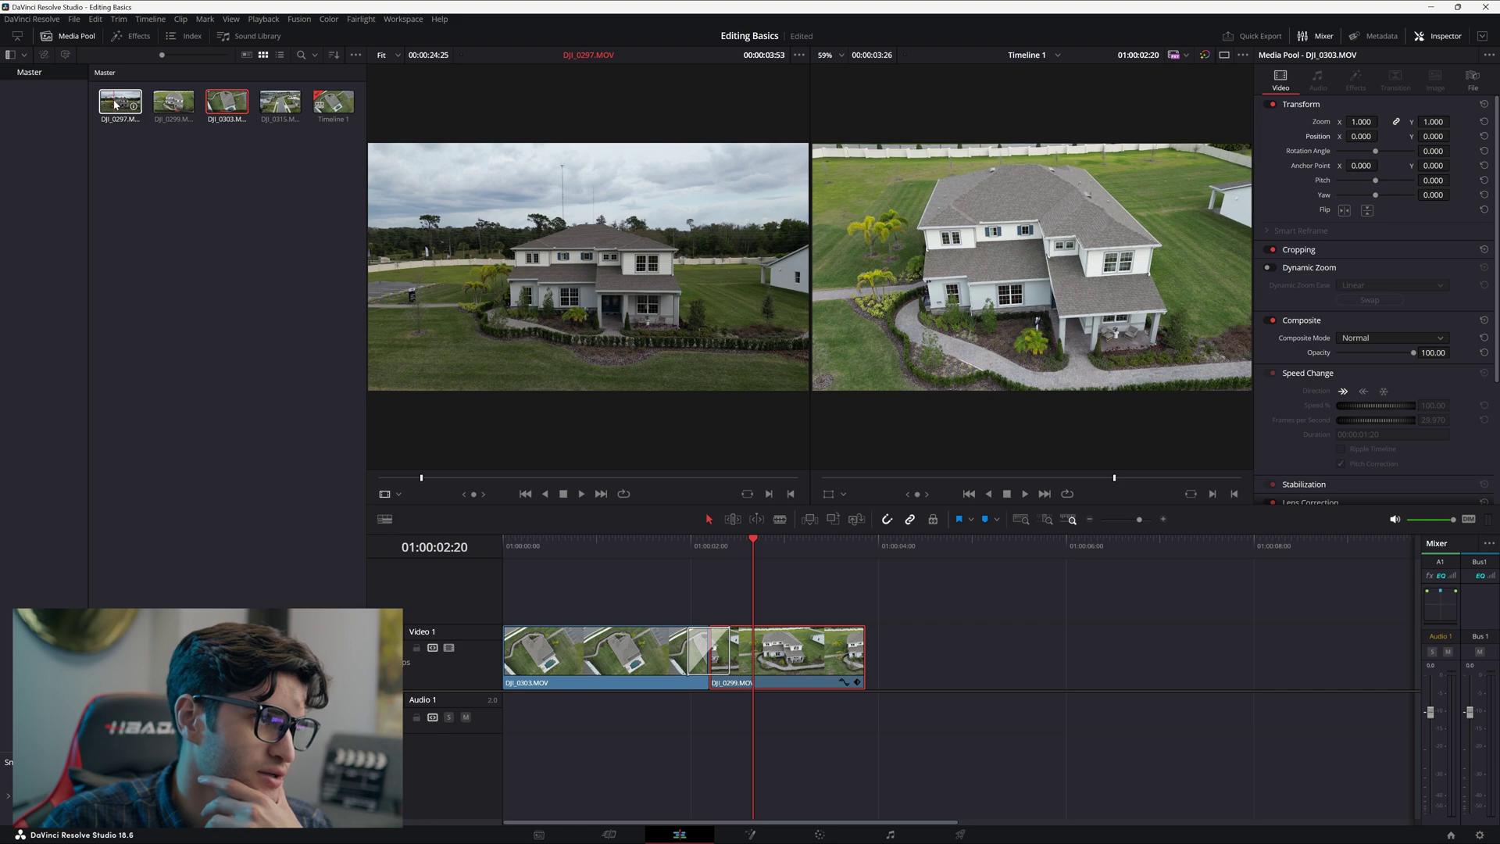
double_click(277, 102)
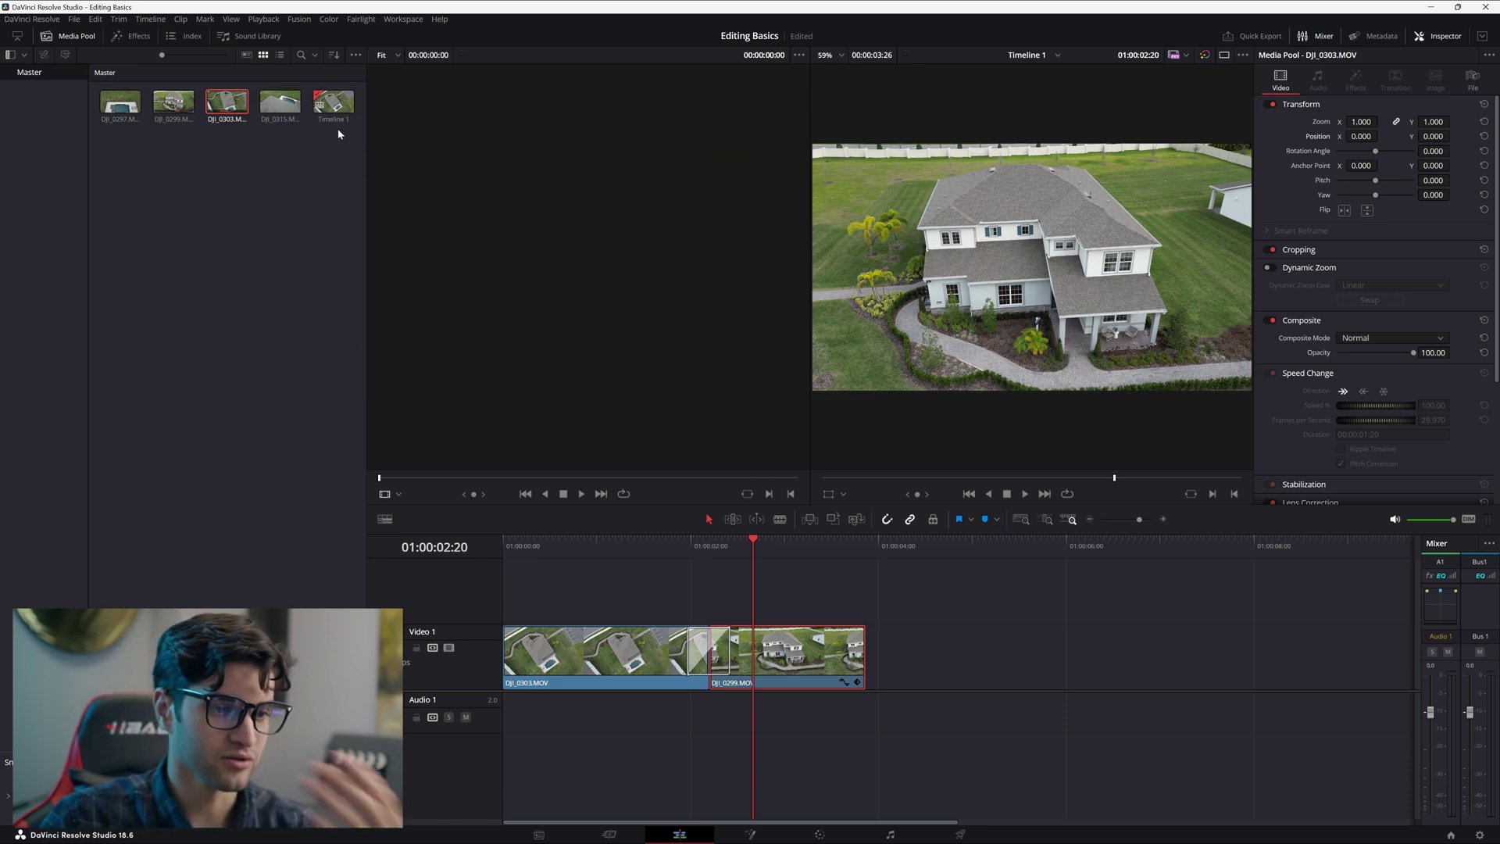
left_click(1226, 56)
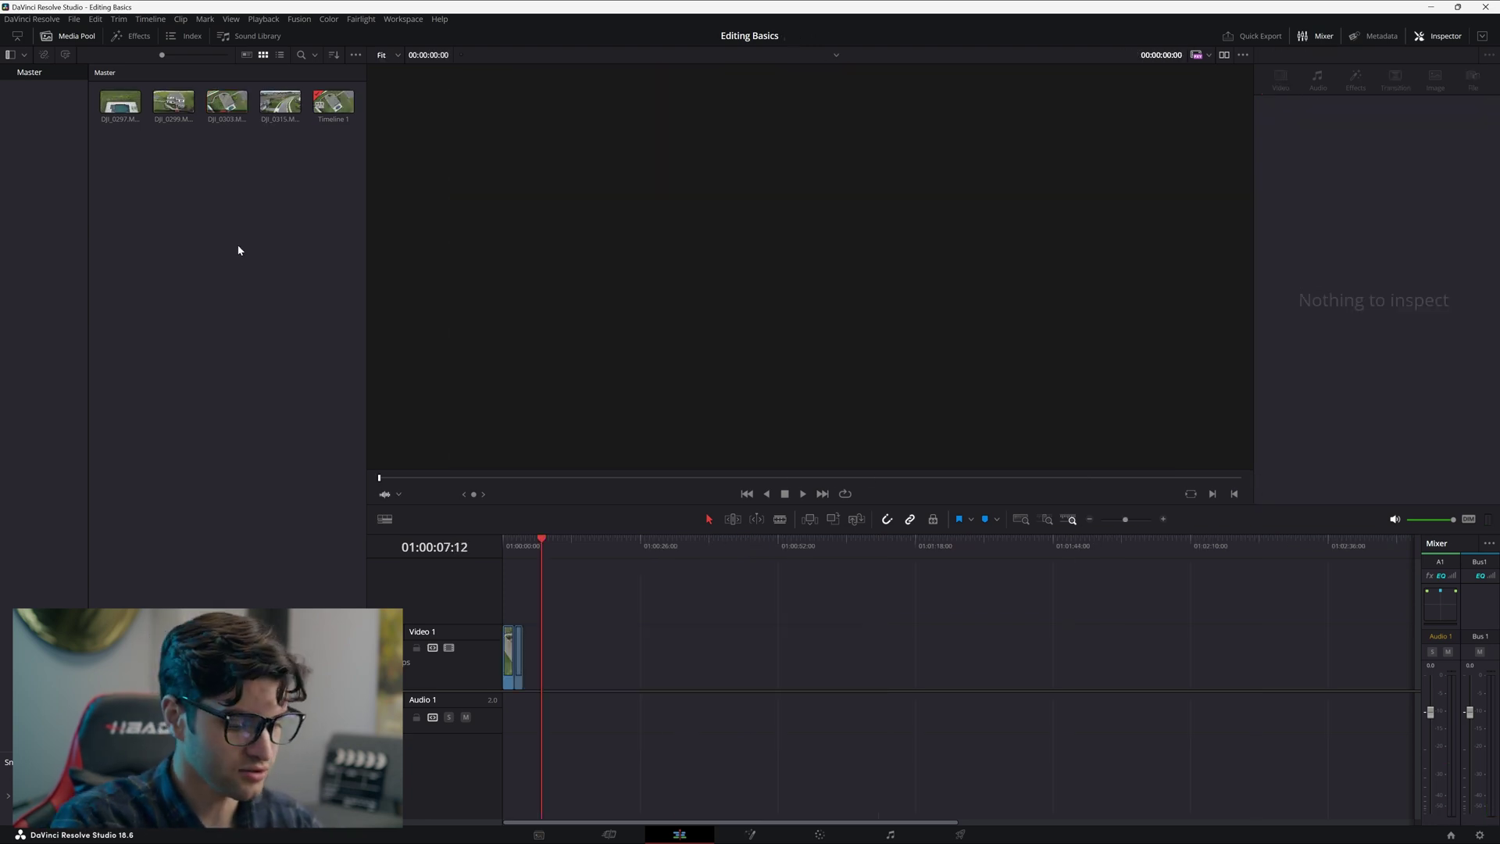
Import sero - One Without.mp3 from the Downloads folder and place it on the Audio 1 track
key("ctrl+i")
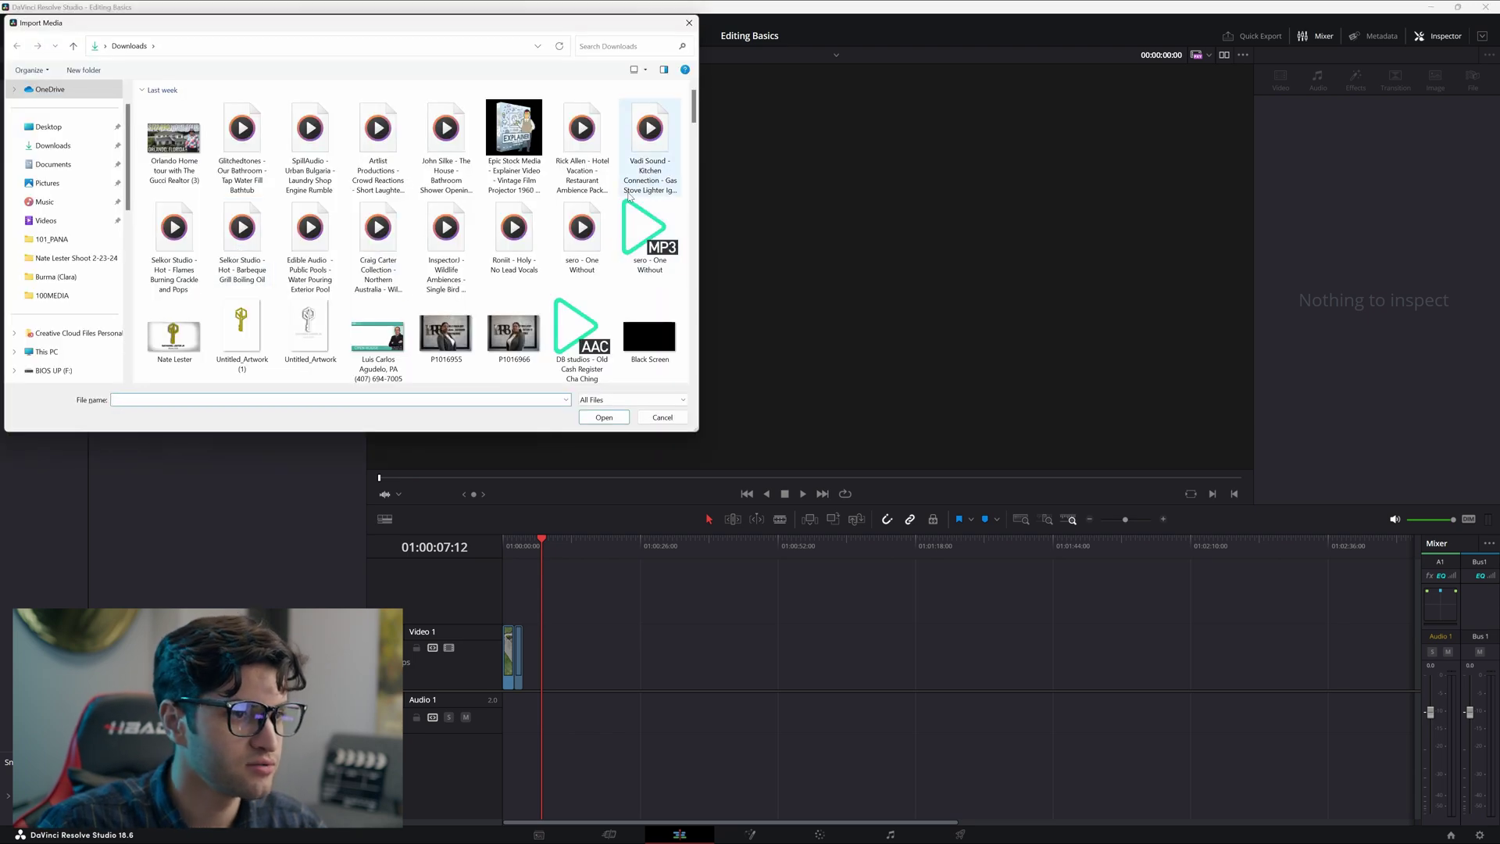
scroll(508, 156, "down", 2)
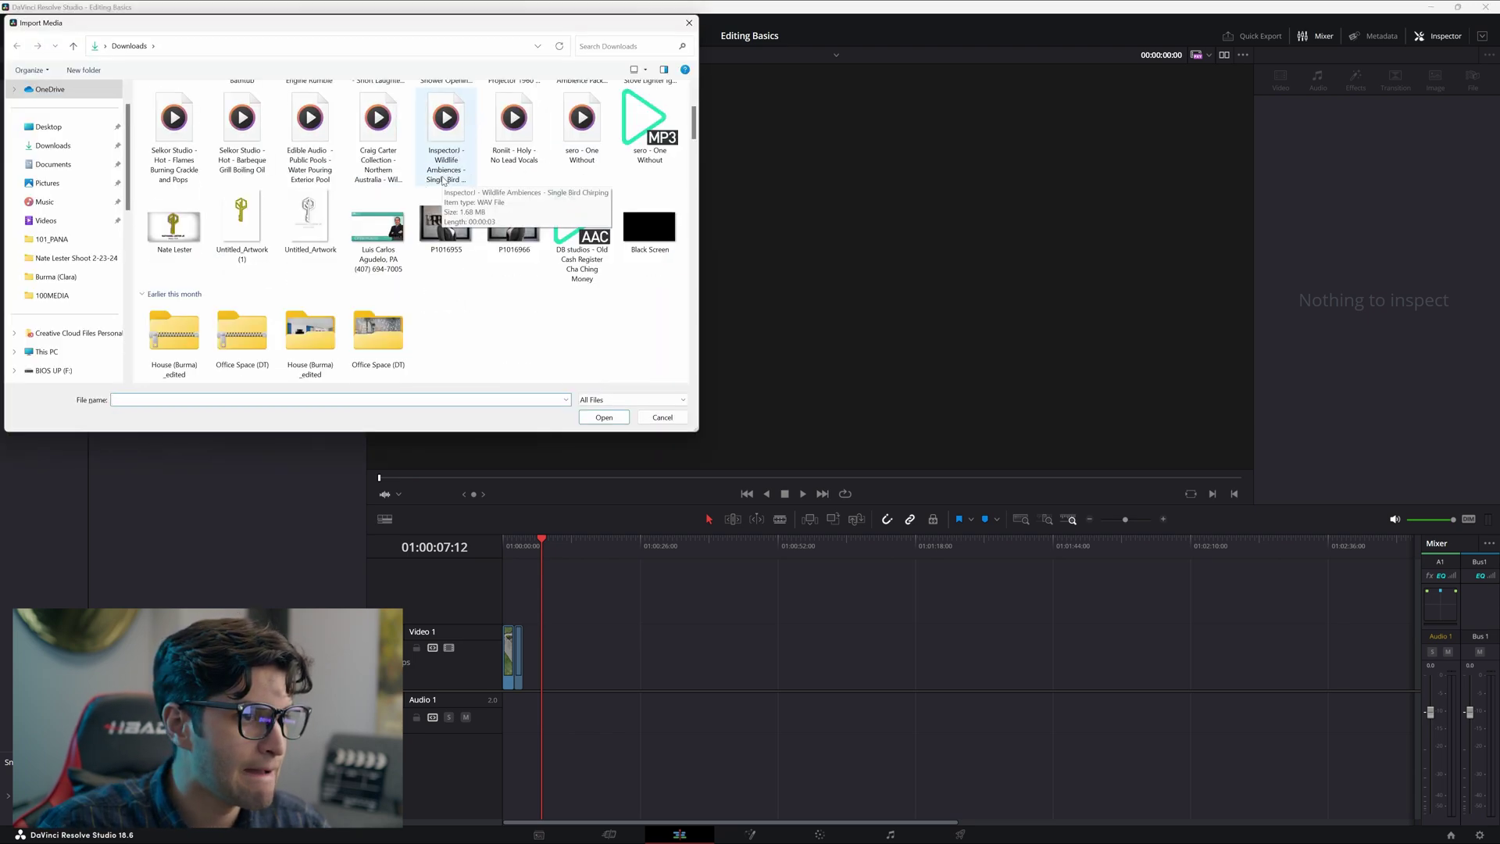
scroll(625, 195, "up", 2)
double_click(648, 230)
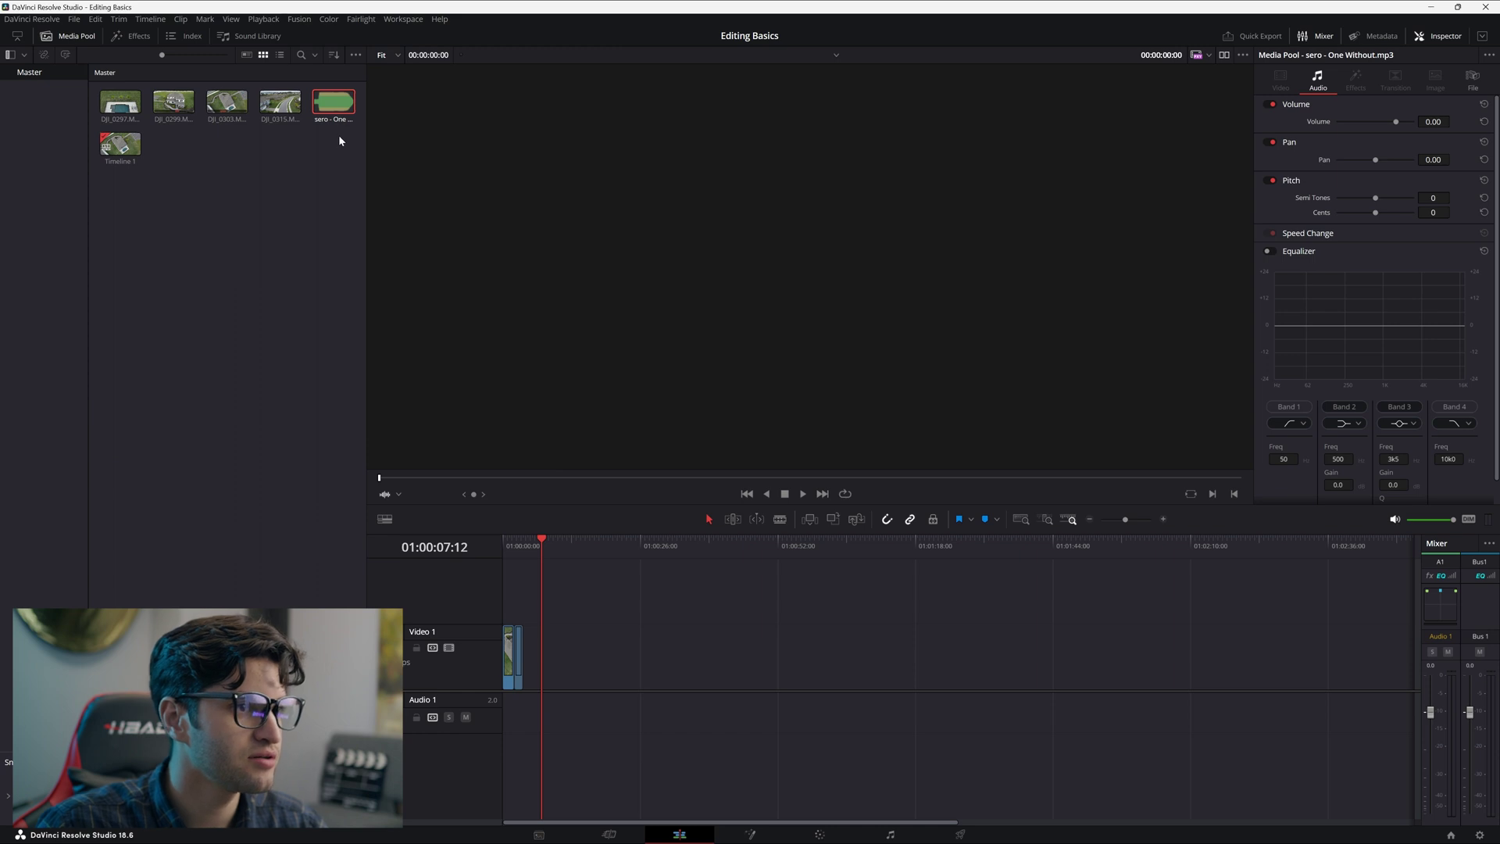
left_click_drag(339, 141, 601, 707)
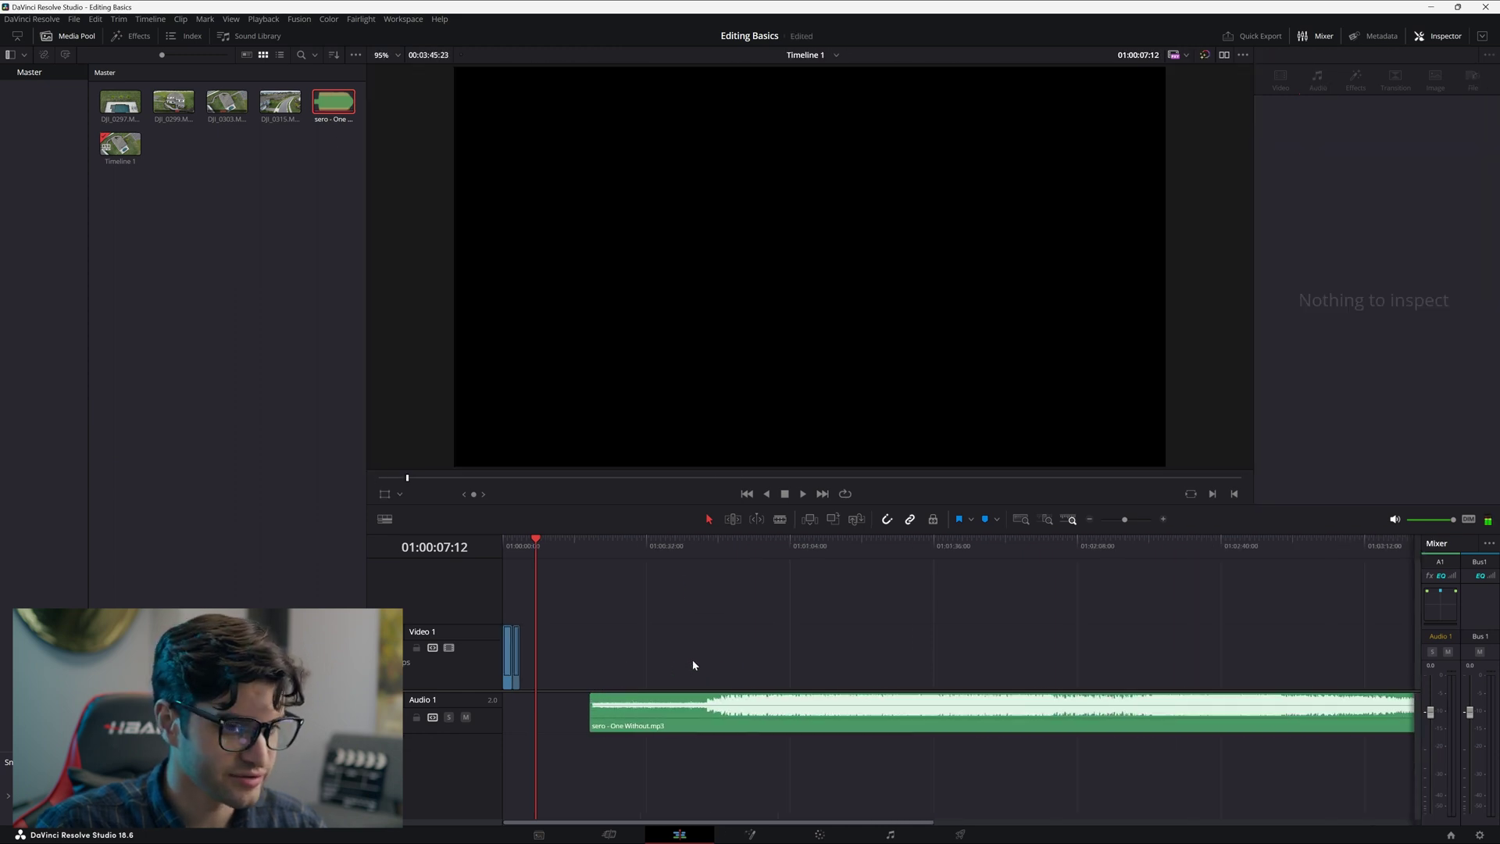
Play the music clip on the timeline from about 01:00:44 and sample a further point of the song
scroll(672, 652, "down", 3)
left_click(583, 550)
key("space")
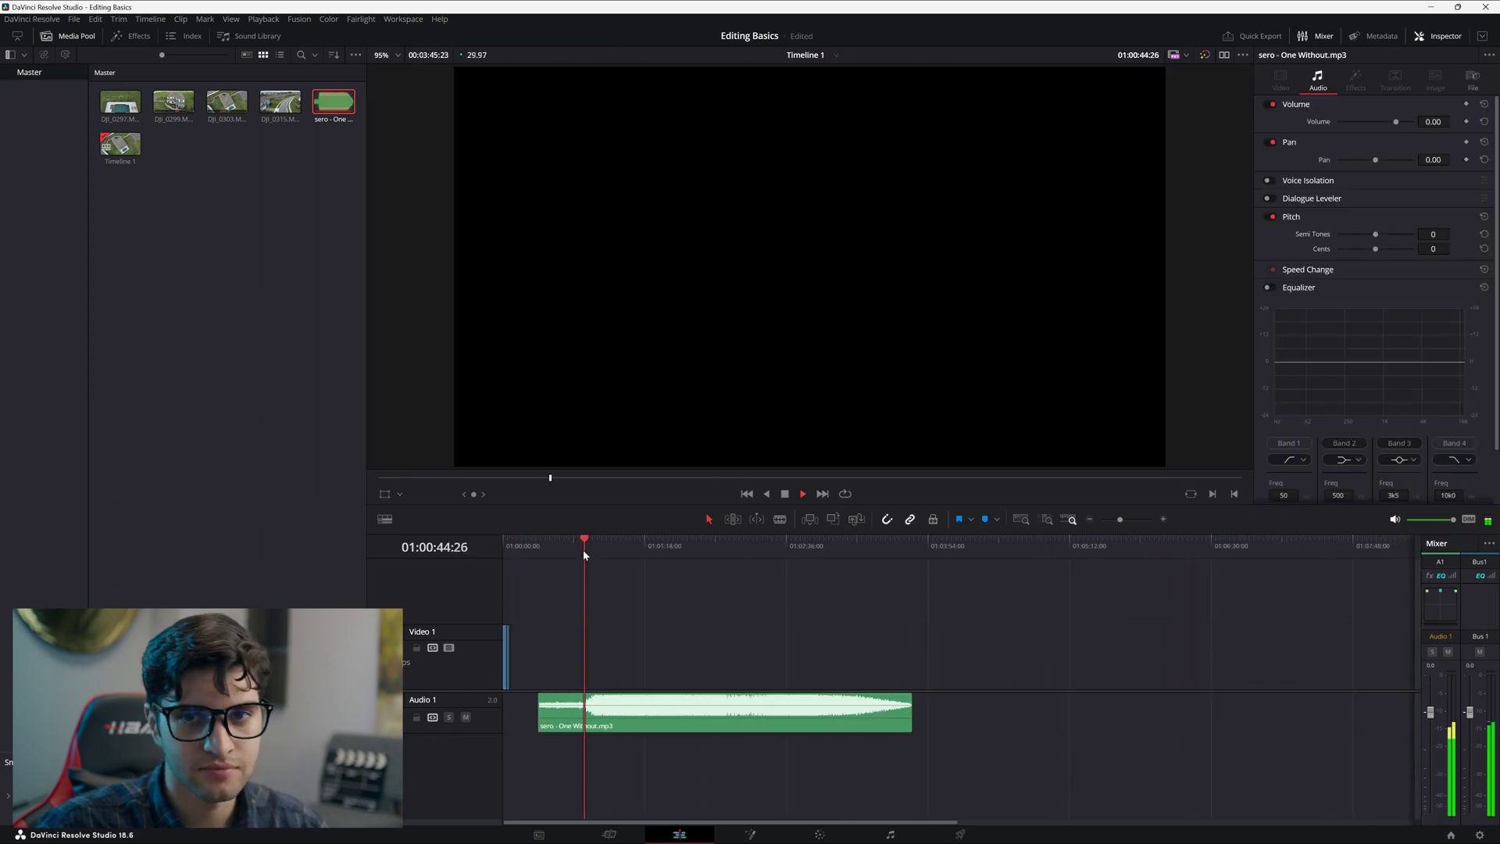
left_click(614, 547)
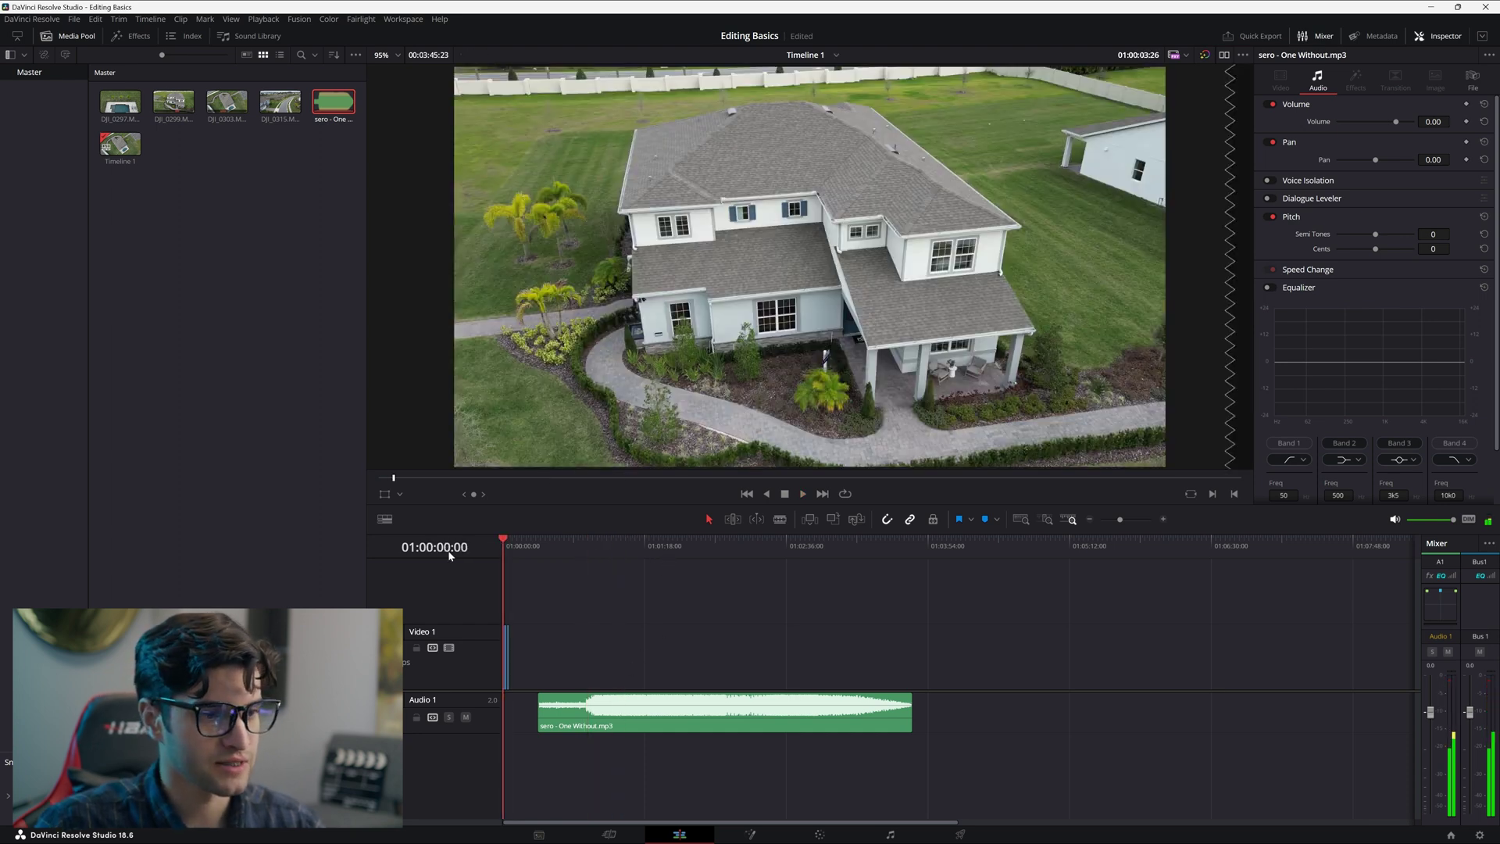
Move the music clip to the timeline start and trim its quiet opening so the sound begins at 01:00:00:00
key("ctrl+equal")
key("ctrl+equal")
left_click_drag(687, 711, 594, 711)
key("ctrl+equal")
key("ctrl+equal")
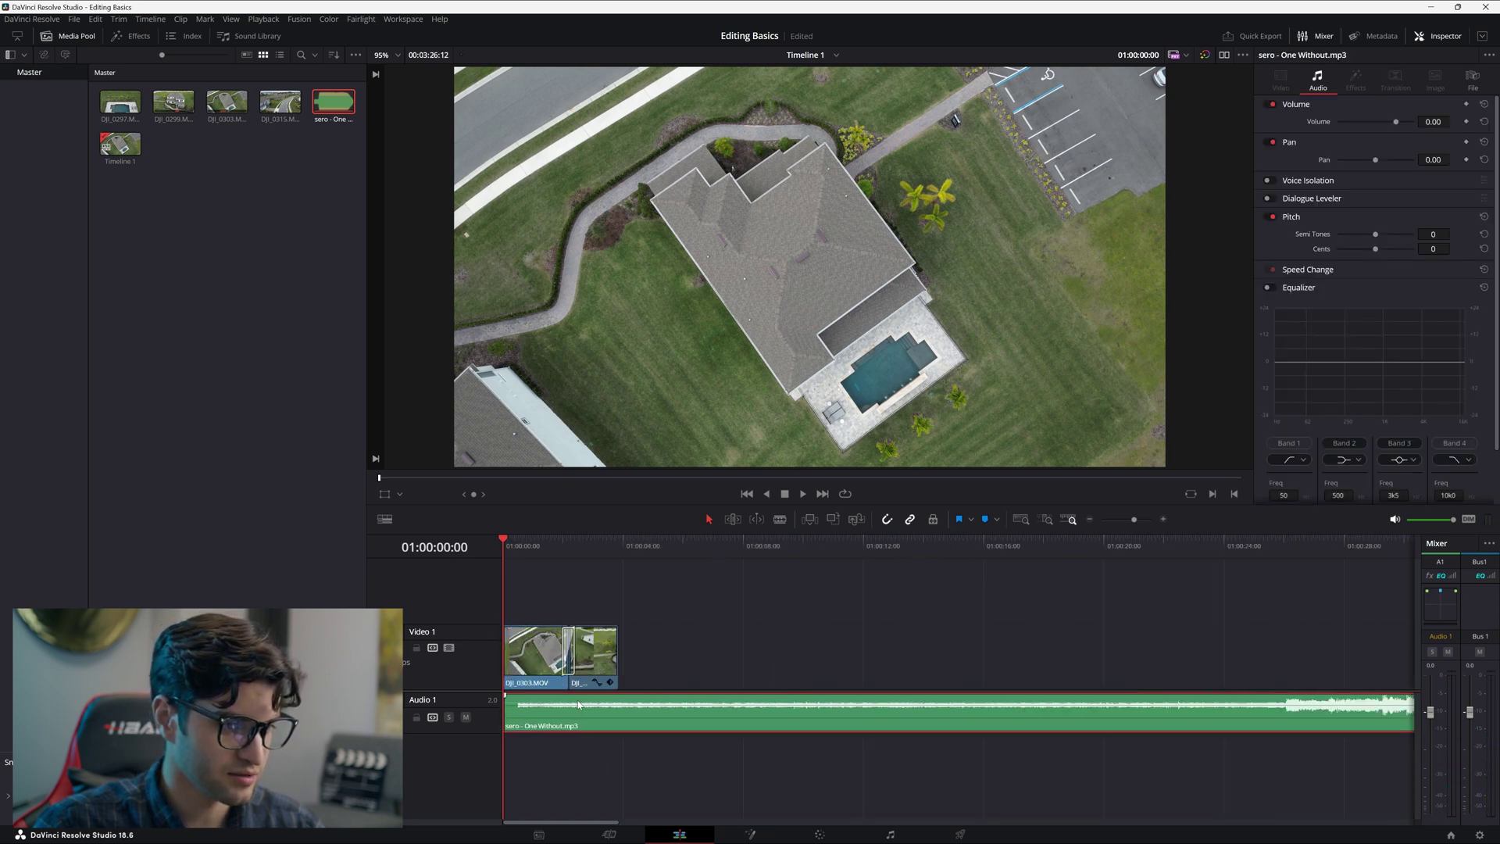
key("ctrl+equal")
key("ctrl+equal")
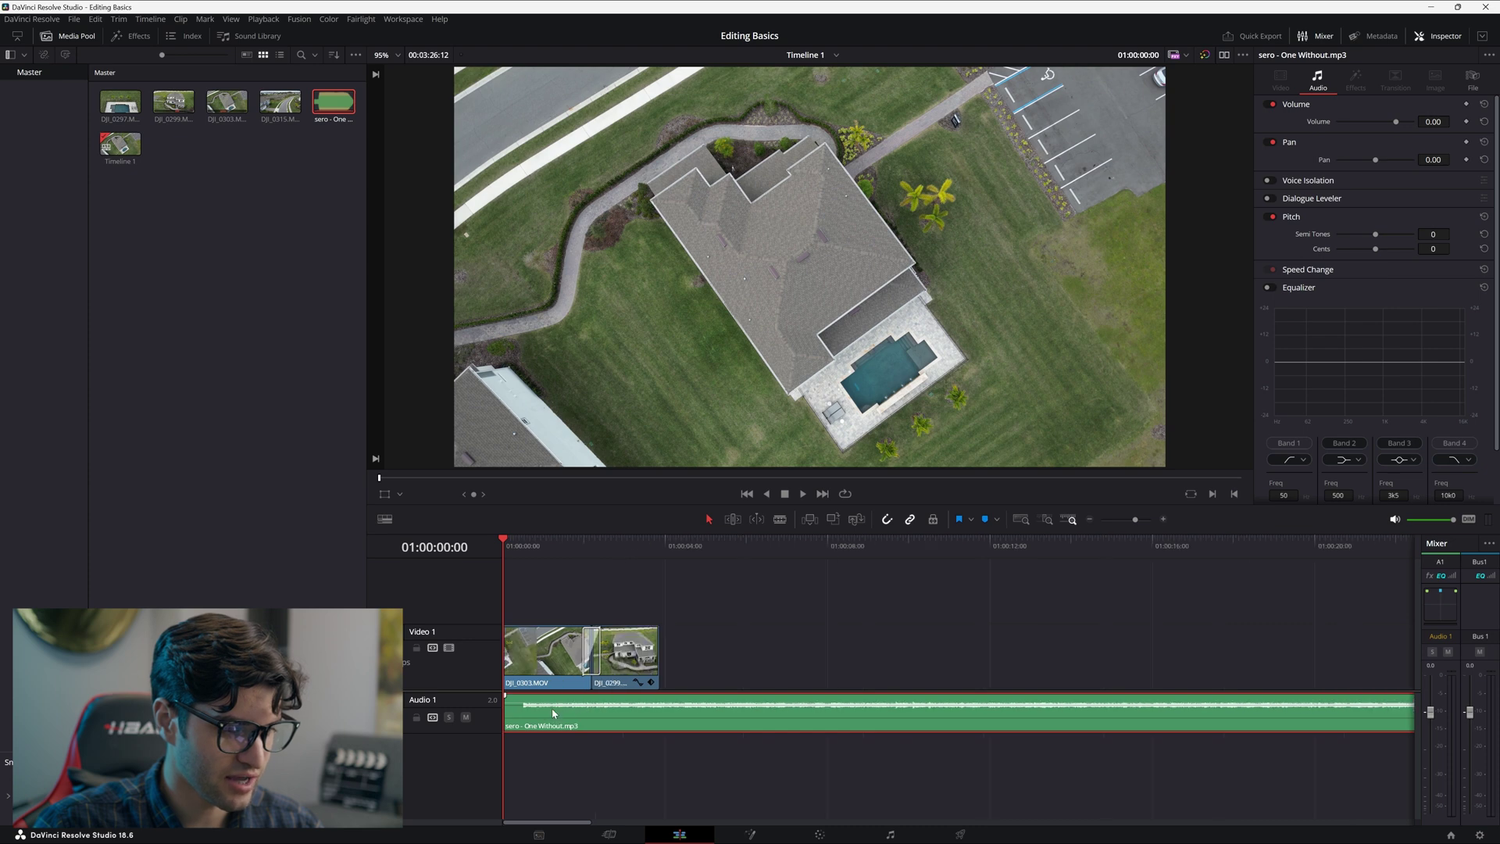
left_click_drag(514, 713, 635, 720)
Play the two drone clips with the music underneath and return to the timeline start
key("space")
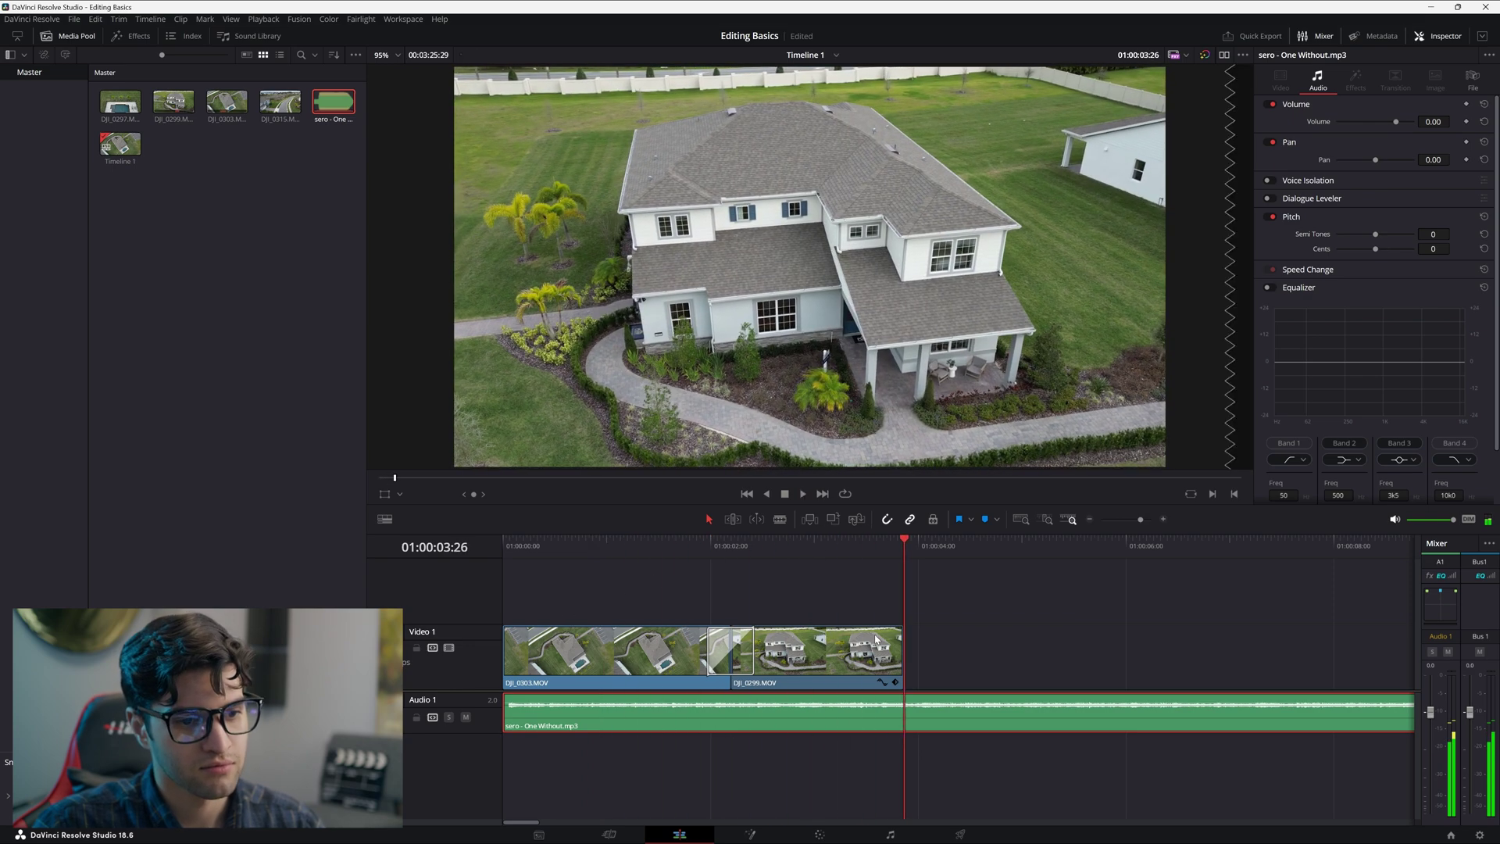
scroll(527, 556, "down", 10)
key("space")
key("Home")
scroll(776, 680, "up", 8)
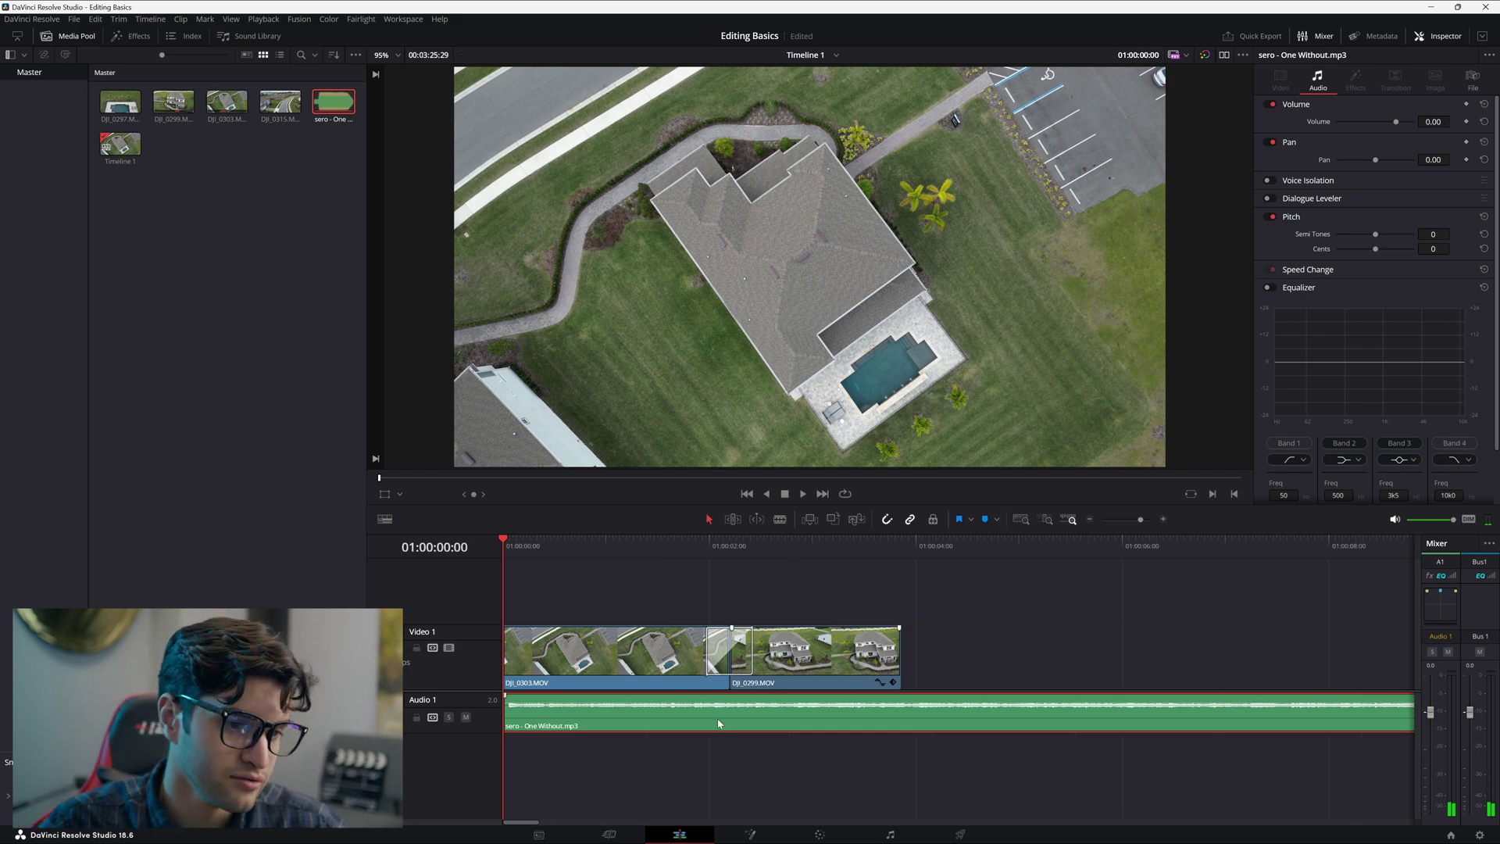
Try lowering the music clip's volume line to -17.44 dB and undo the change
mouse_move(706, 702)
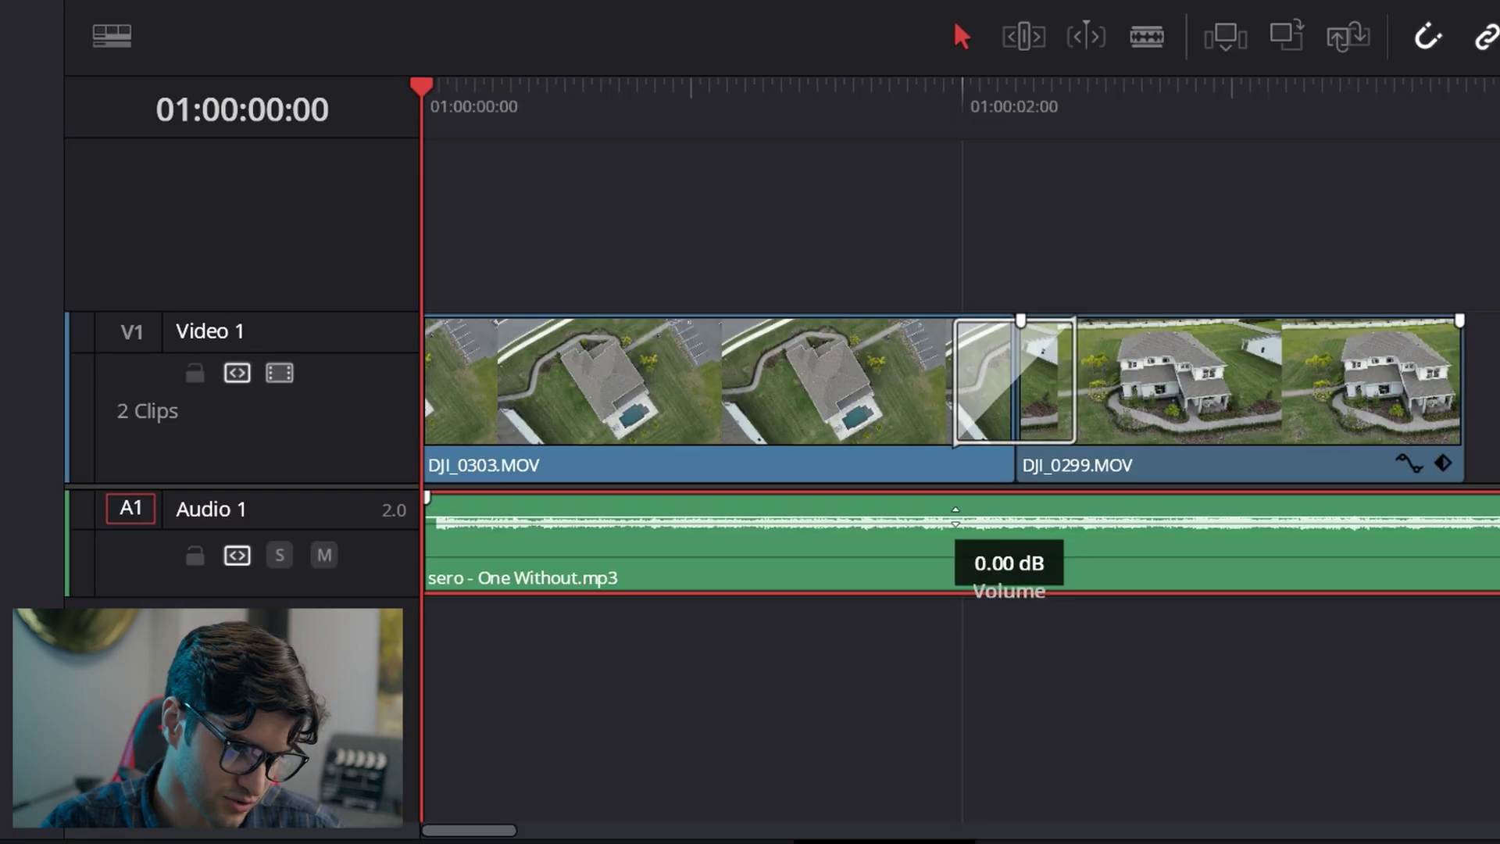
left_click_drag(955, 516, 956, 535)
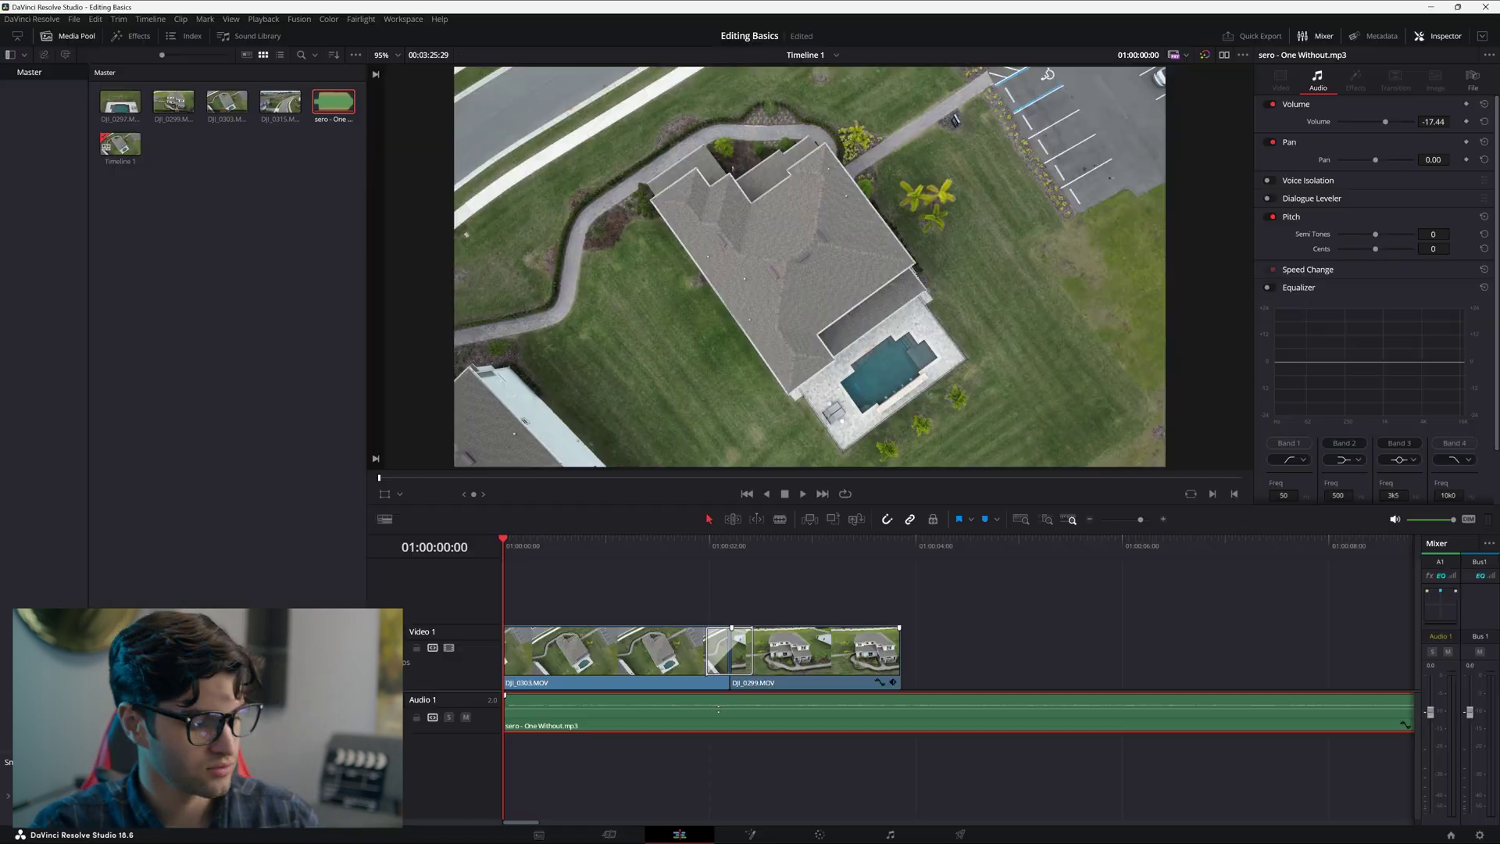
key("ctrl+z")
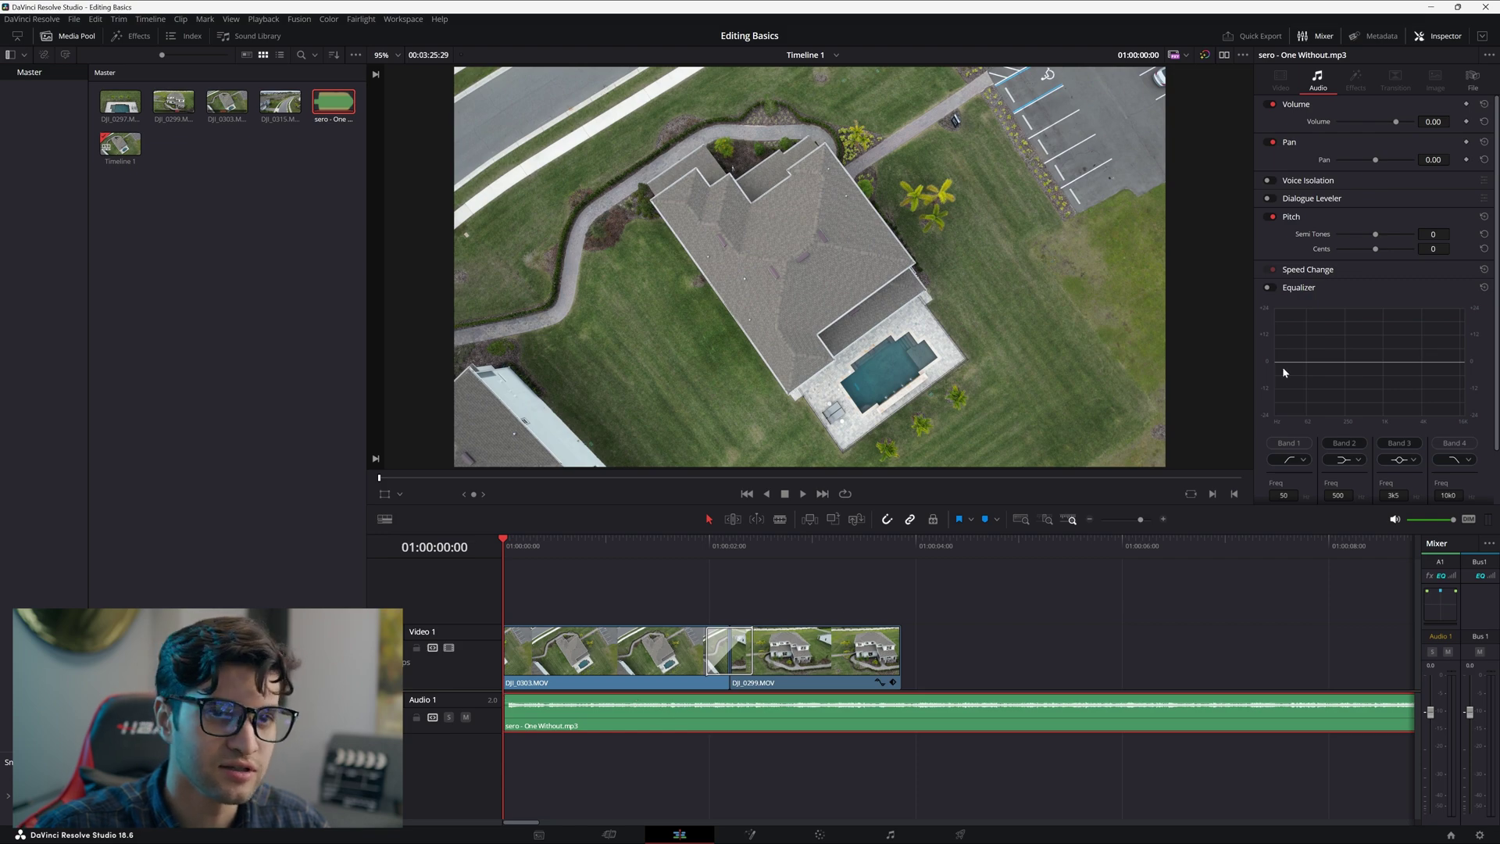
Set the music clip's volume to -10.00 dB
mouse_move(1396, 123)
left_mouse_down()
mouse_move(1374, 122)
mouse_move(1400, 121)
left_mouse_up()
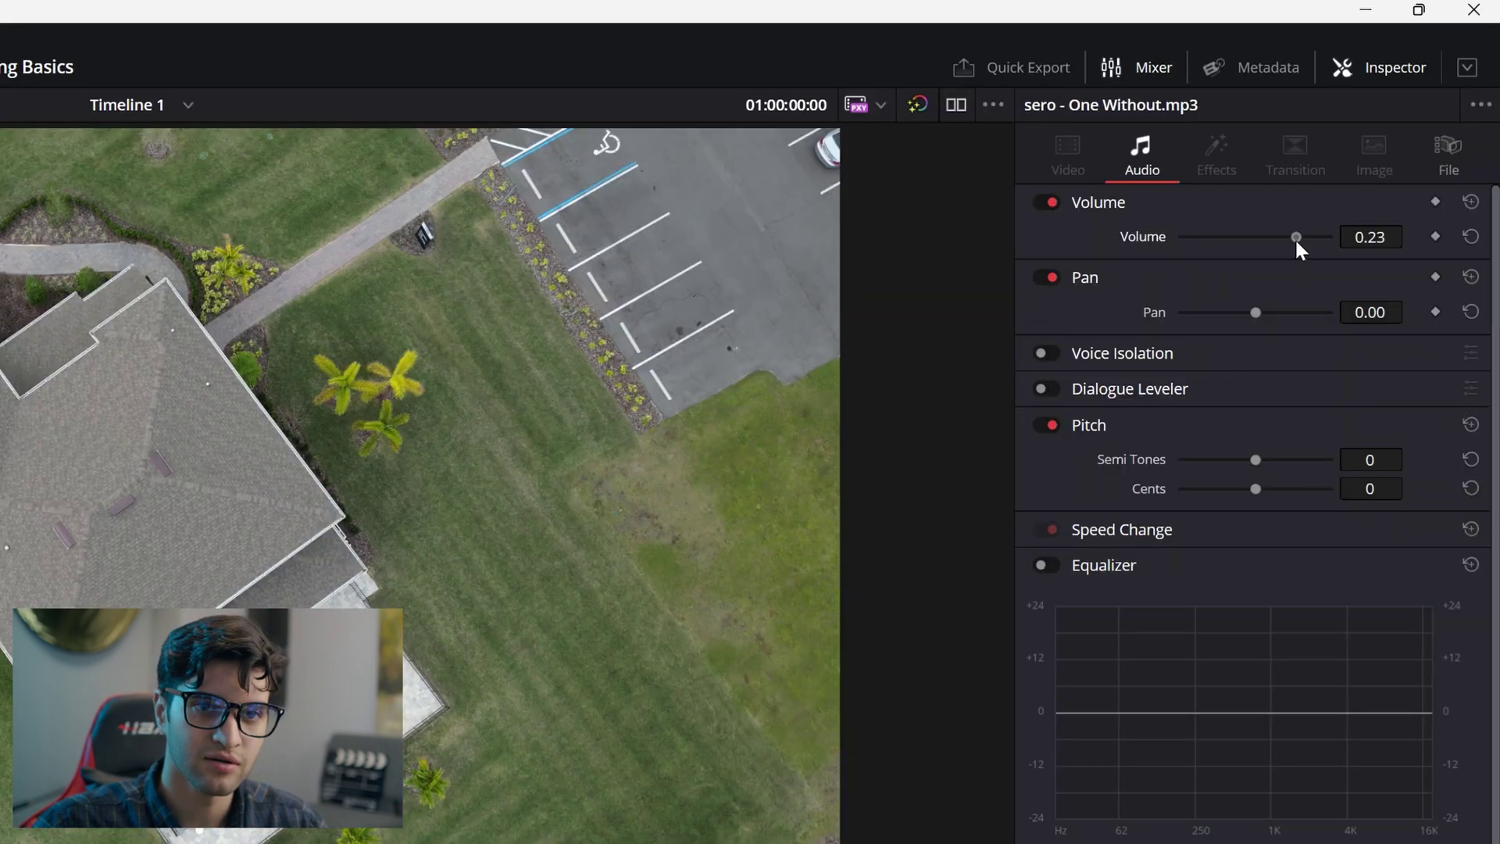
mouse_move(1305, 236)
left_mouse_down()
mouse_move(1244, 235)
mouse_move(1328, 236)
mouse_move(1291, 234)
left_mouse_up()
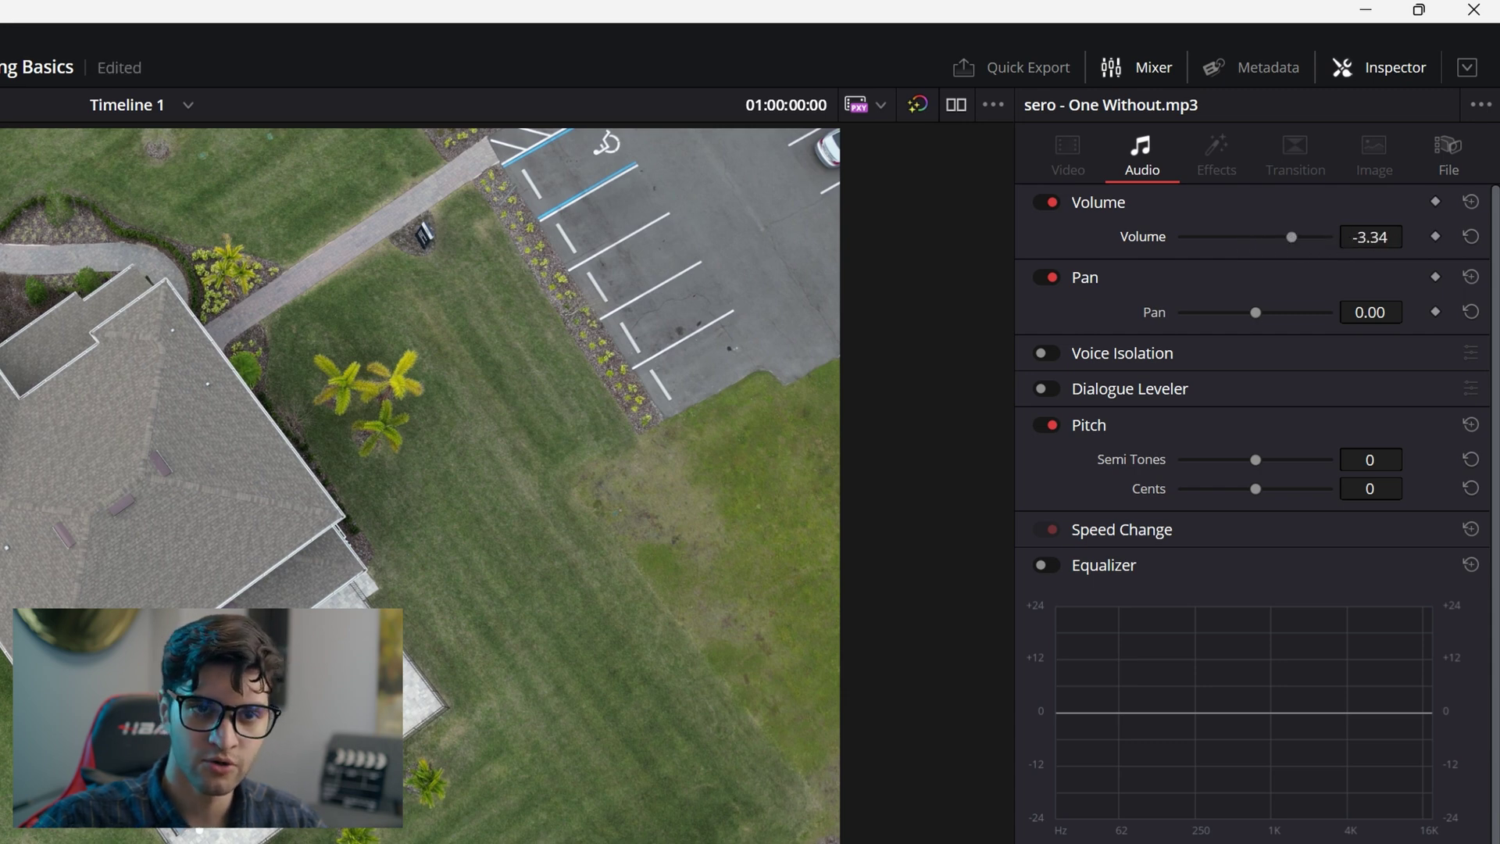
left_click(1369, 235)
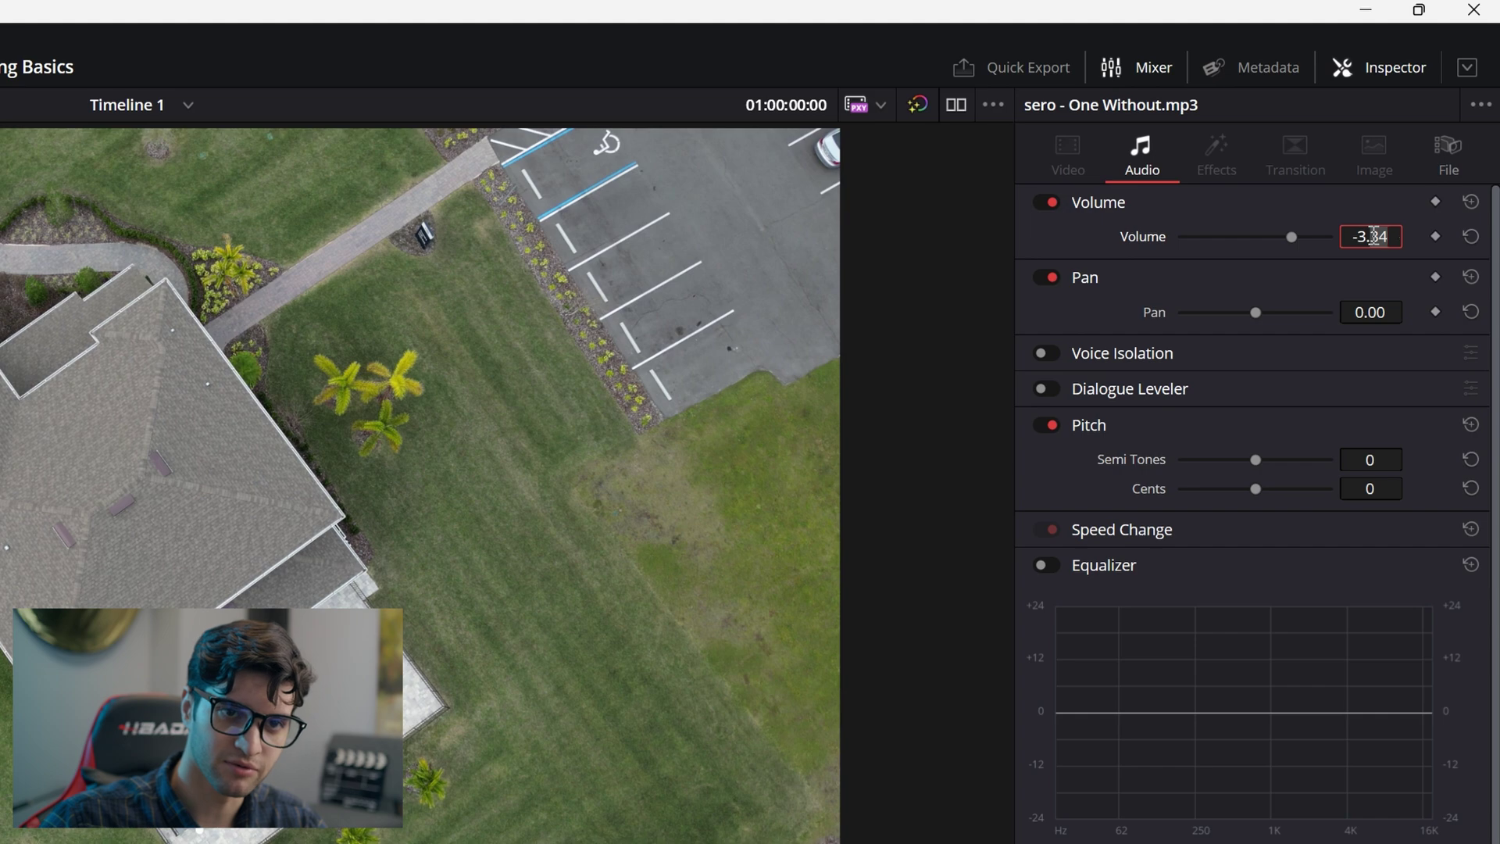
key("BackSpace")
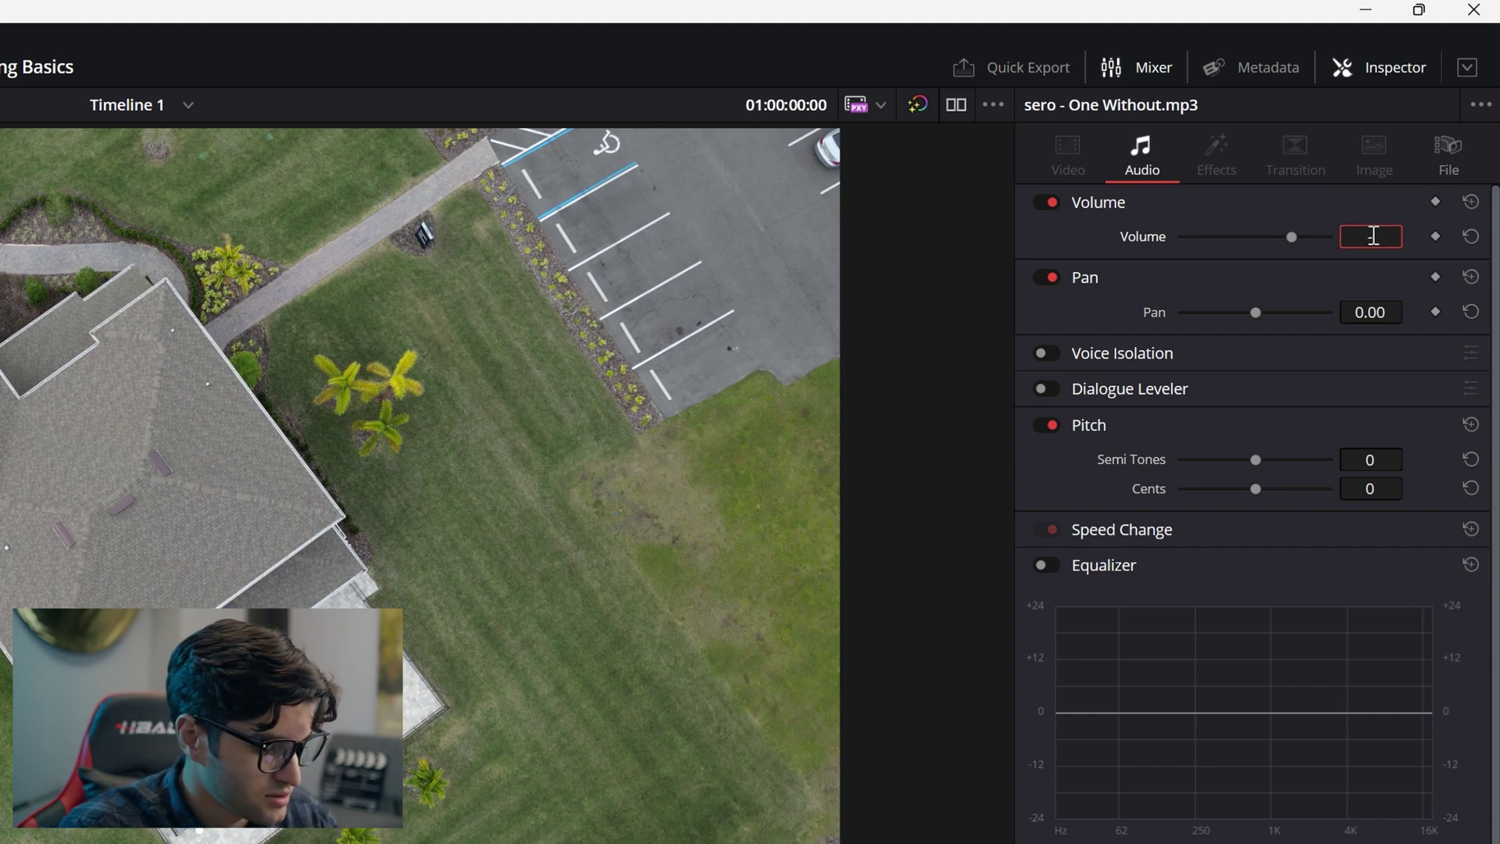
type("-16.00")
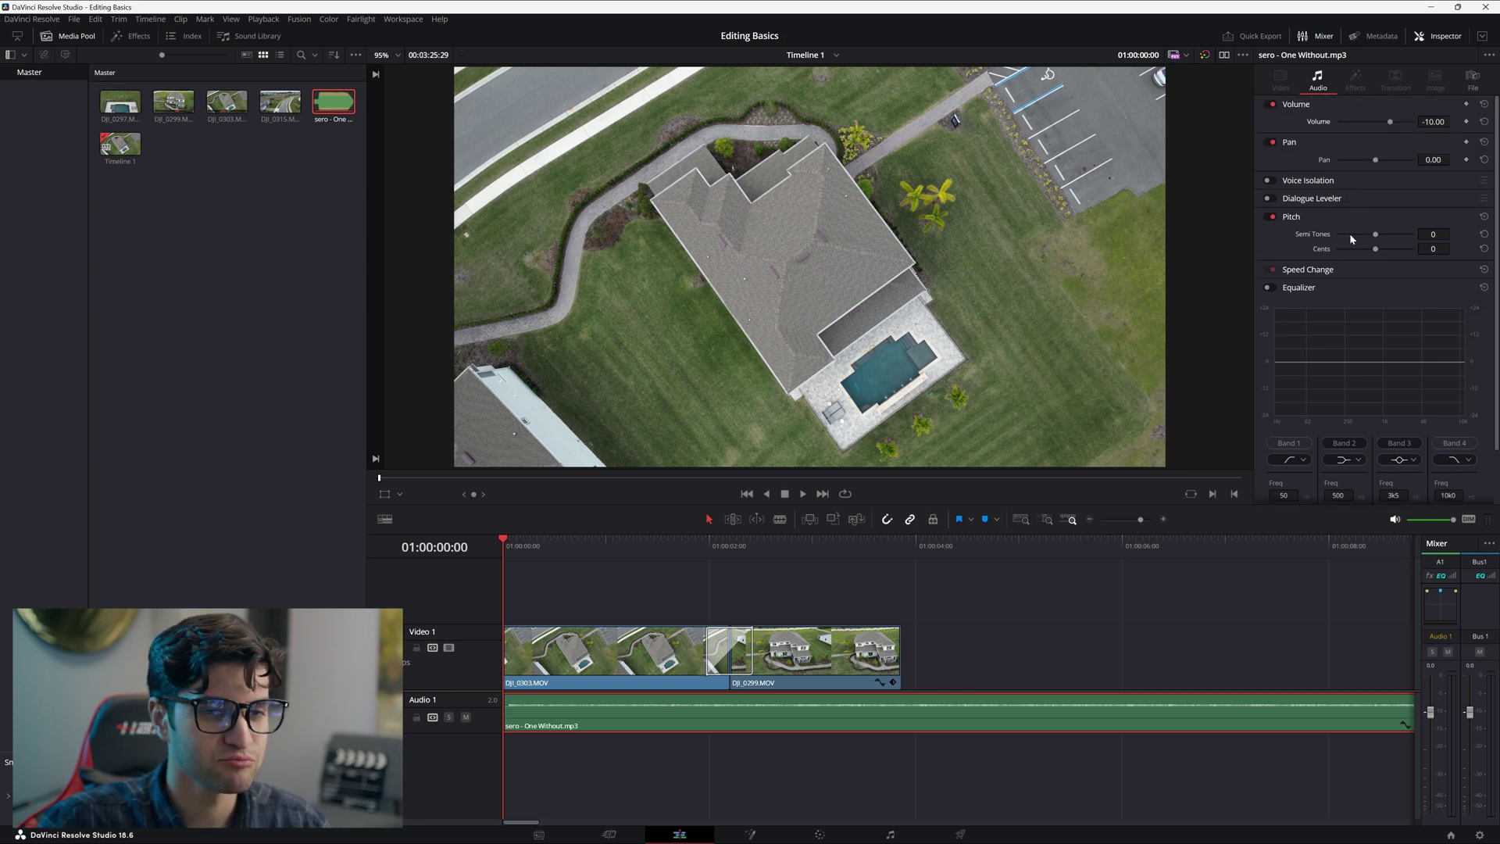
Look over the music clip's remaining audio settings and replay the edit with the quieter music
scroll(1352, 375, "down", 2)
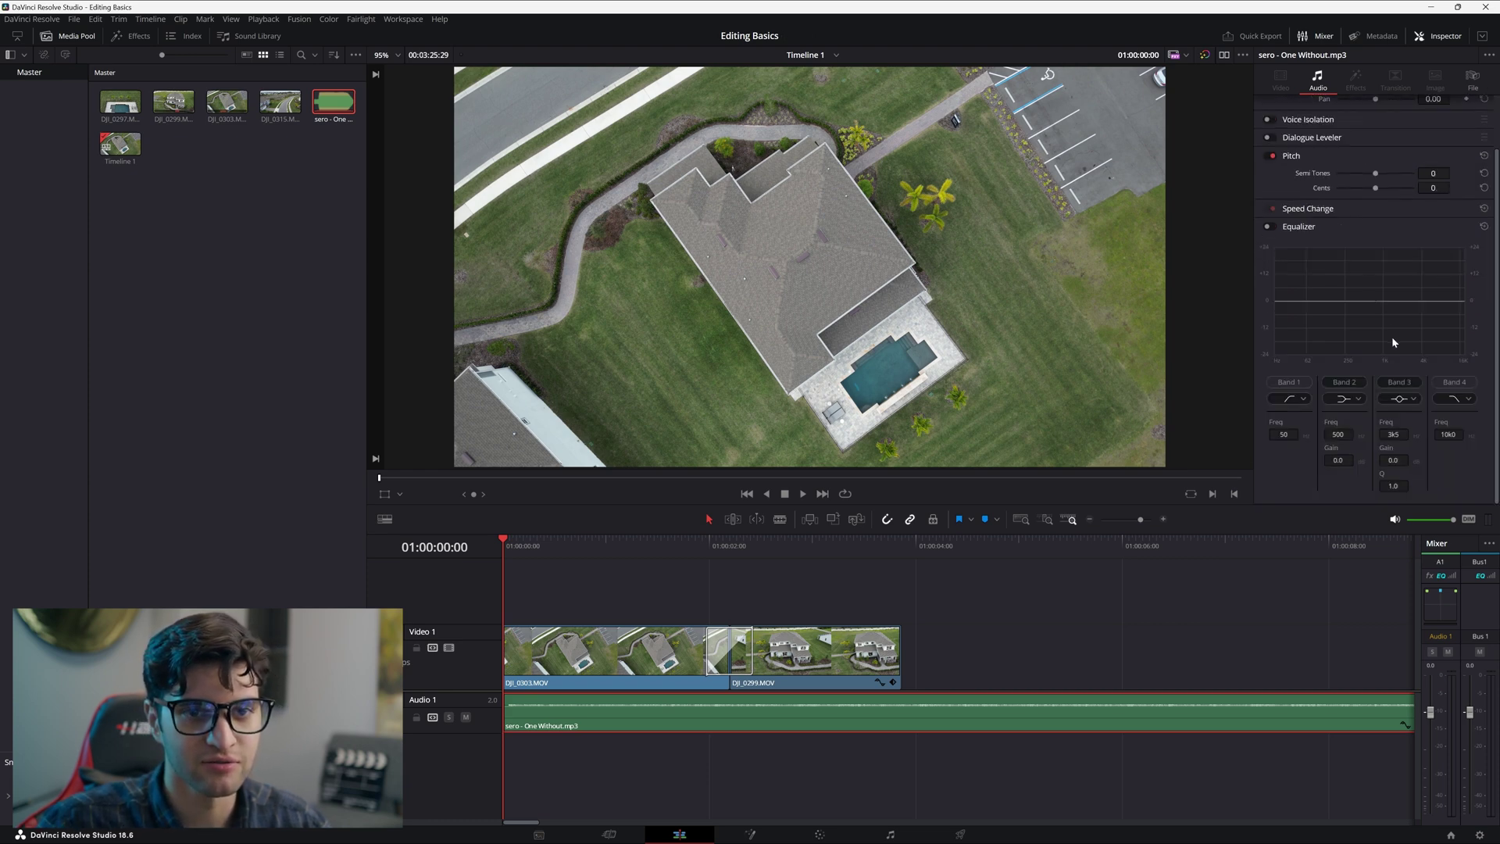
scroll(1431, 213, "up", 2)
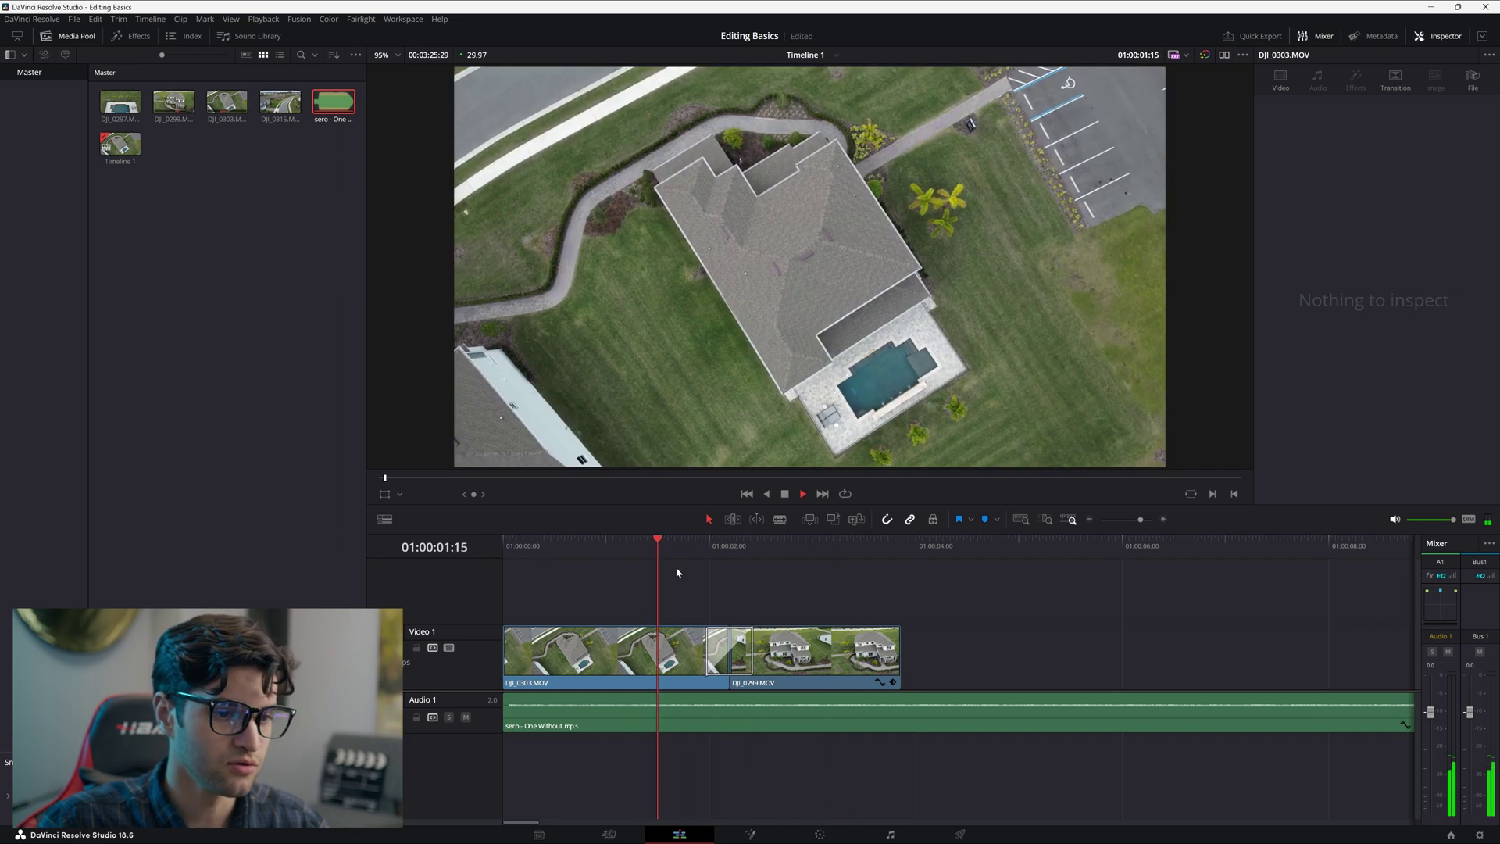
scroll(676, 566, "down", 10)
scroll(654, 637, "up", 8)
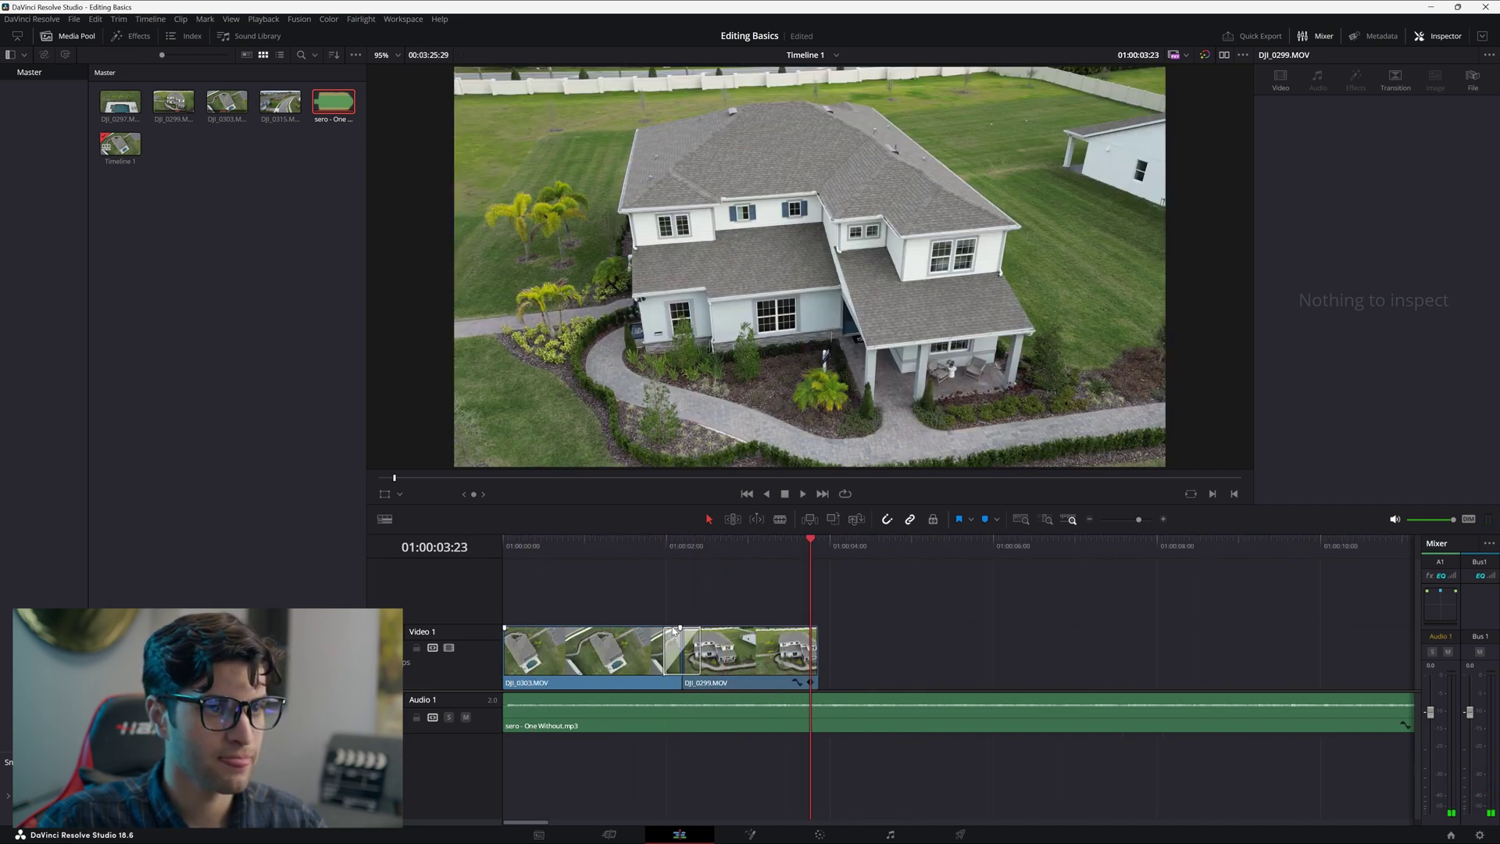
key("Home")
key("space")
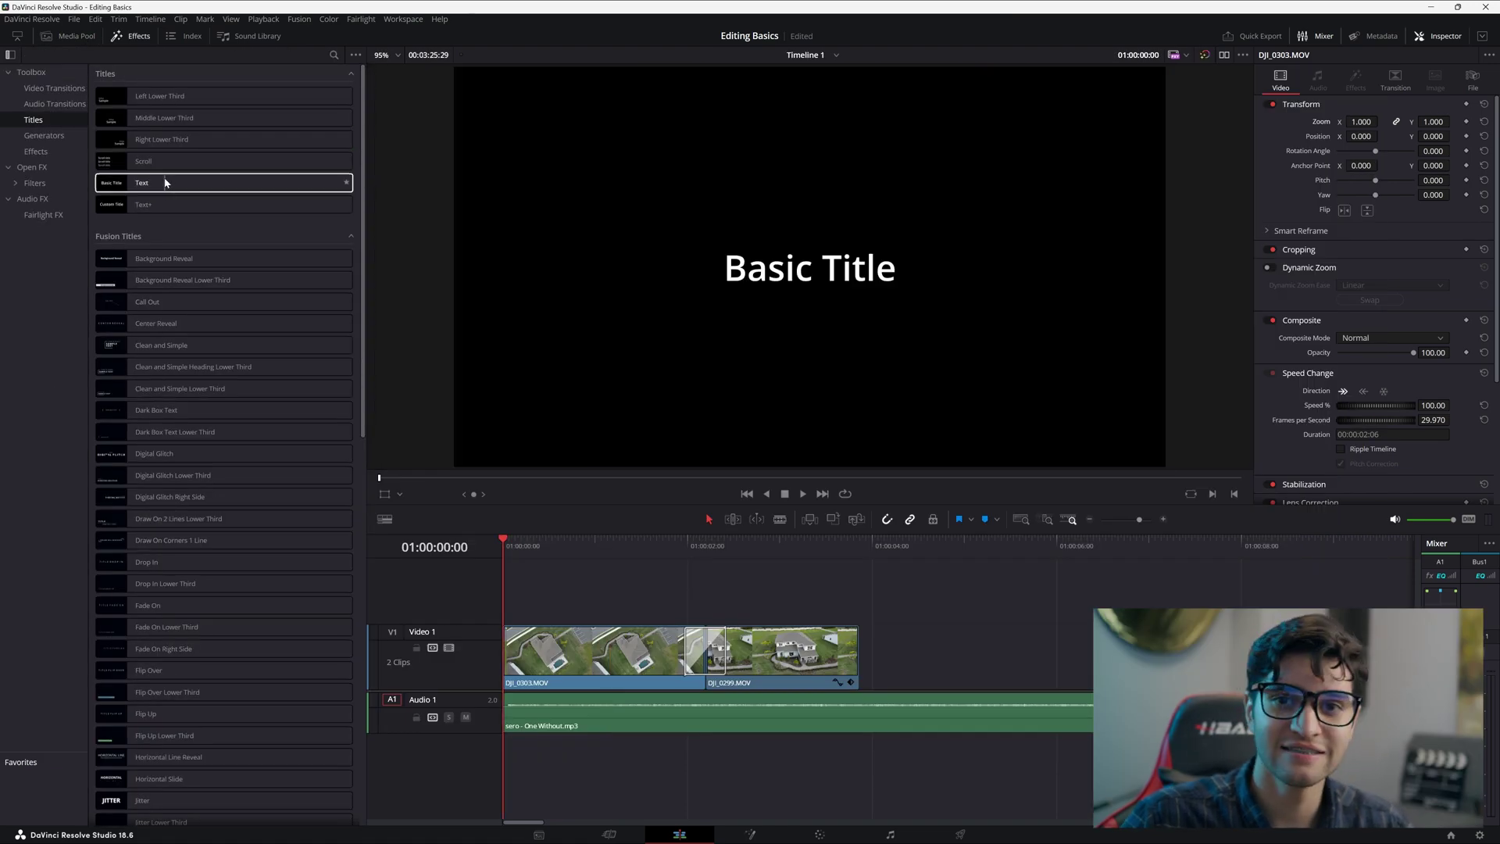
Place a basic Text title on Video 2 at the timeline start and shorten it to end before the transition
left_click(165, 183)
left_click_drag(165, 183, 517, 591)
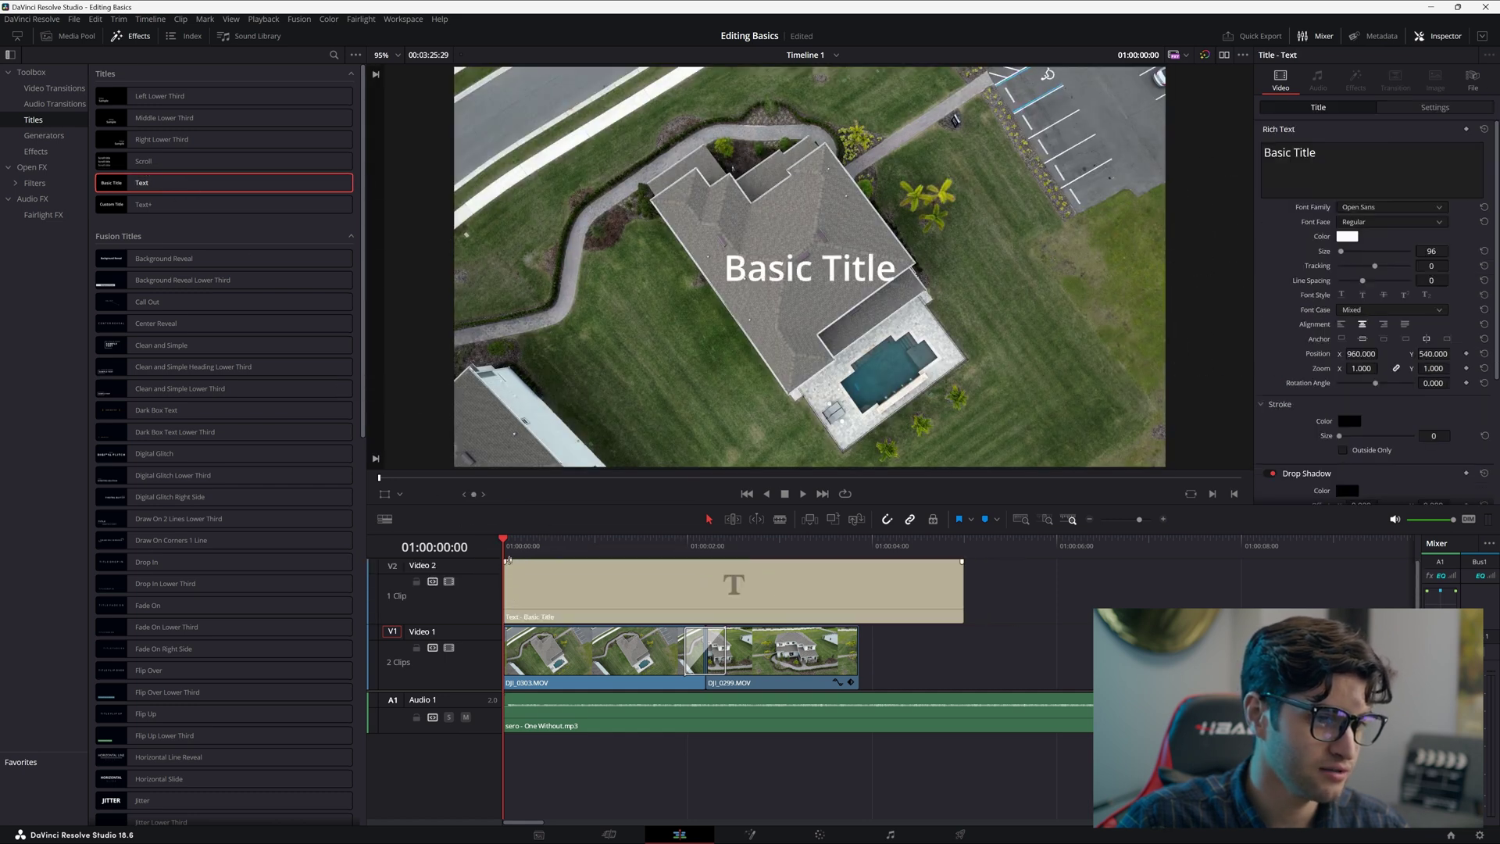
key("space")
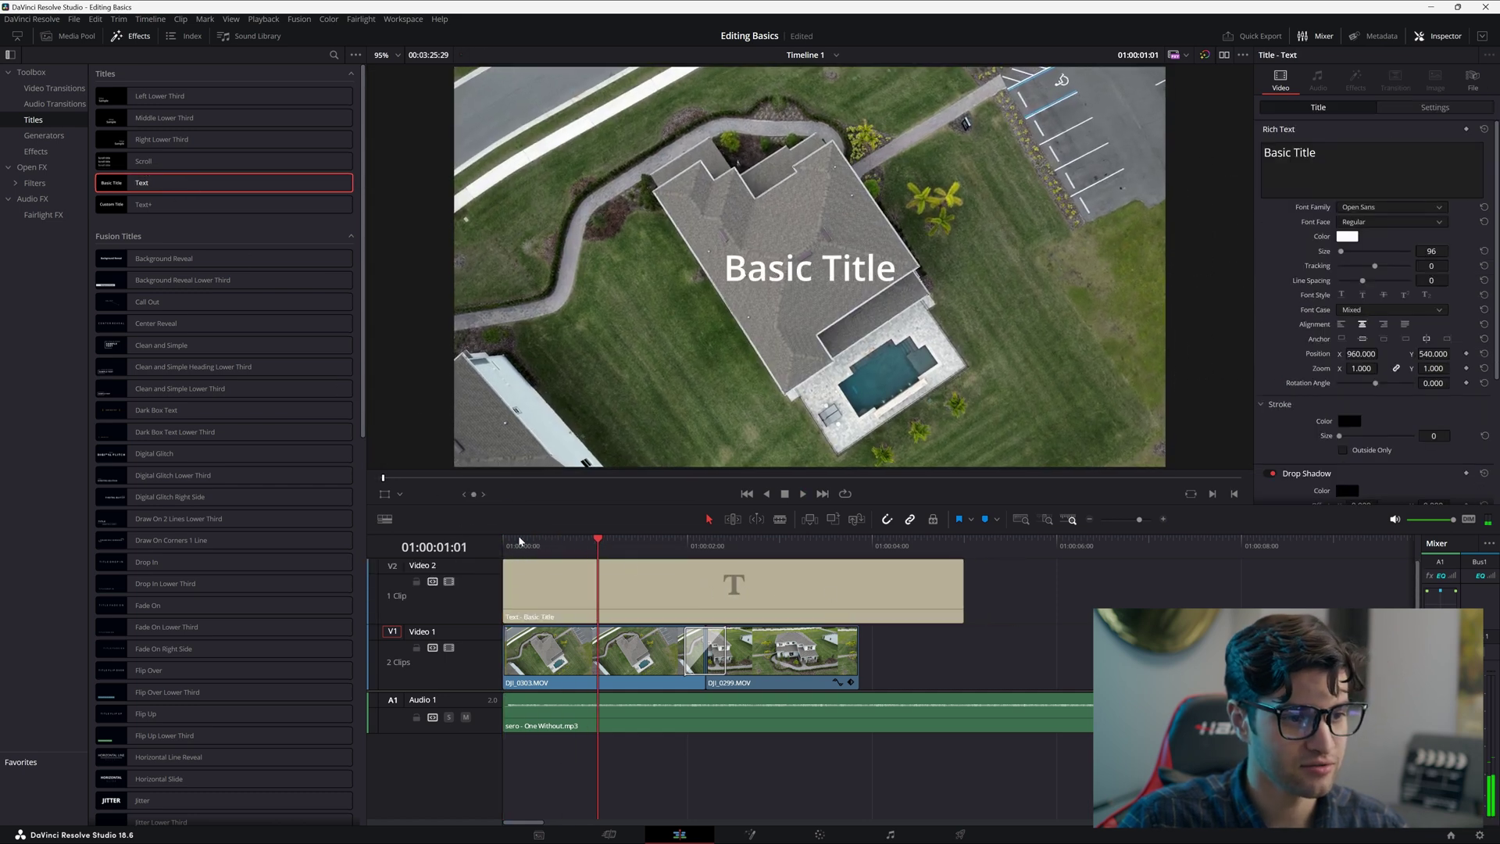
left_click(506, 545)
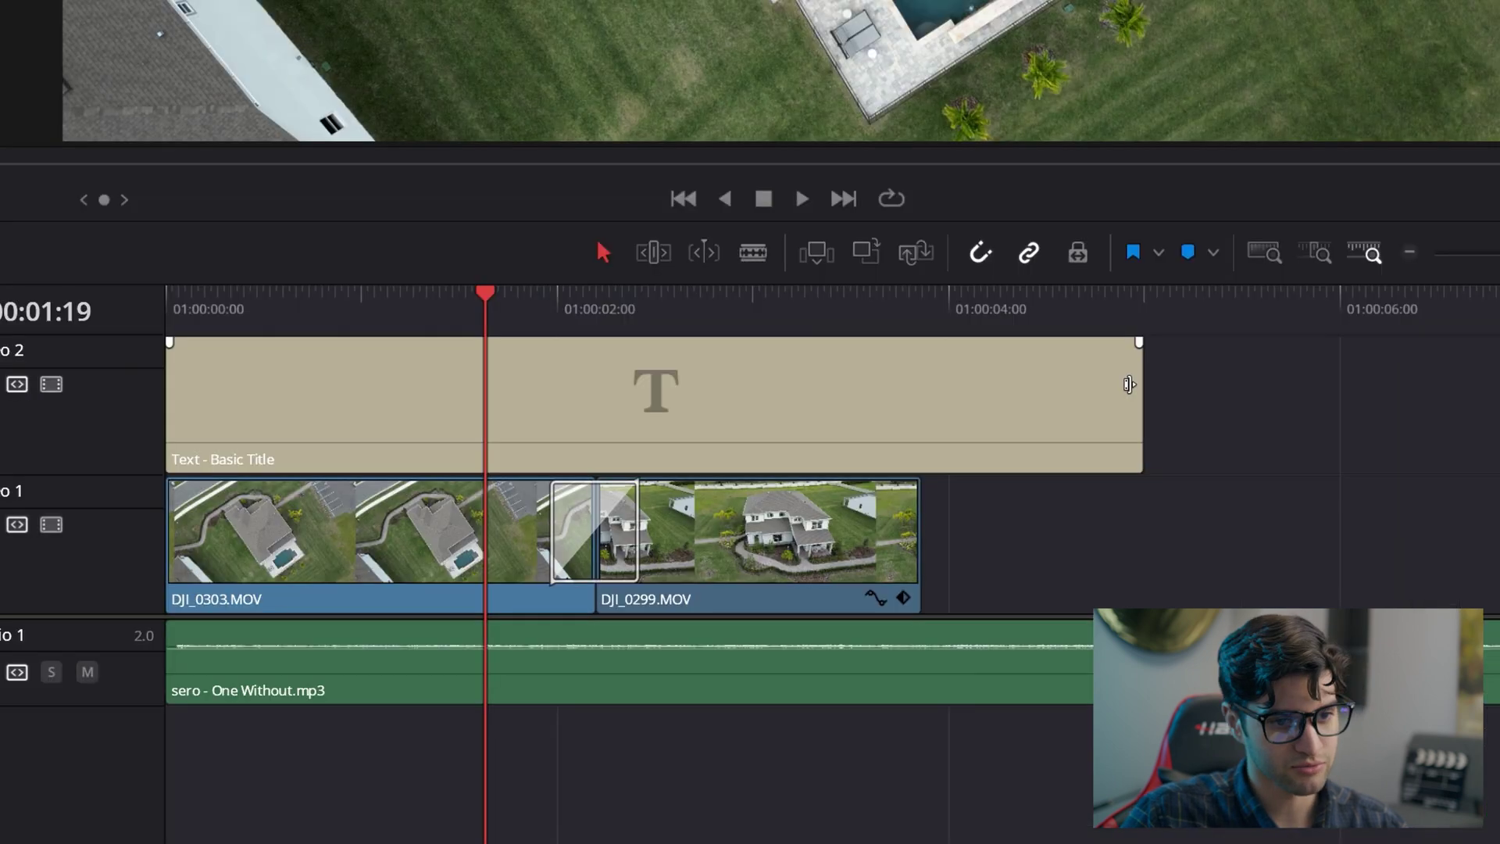
left_click_drag(958, 581, 727, 595)
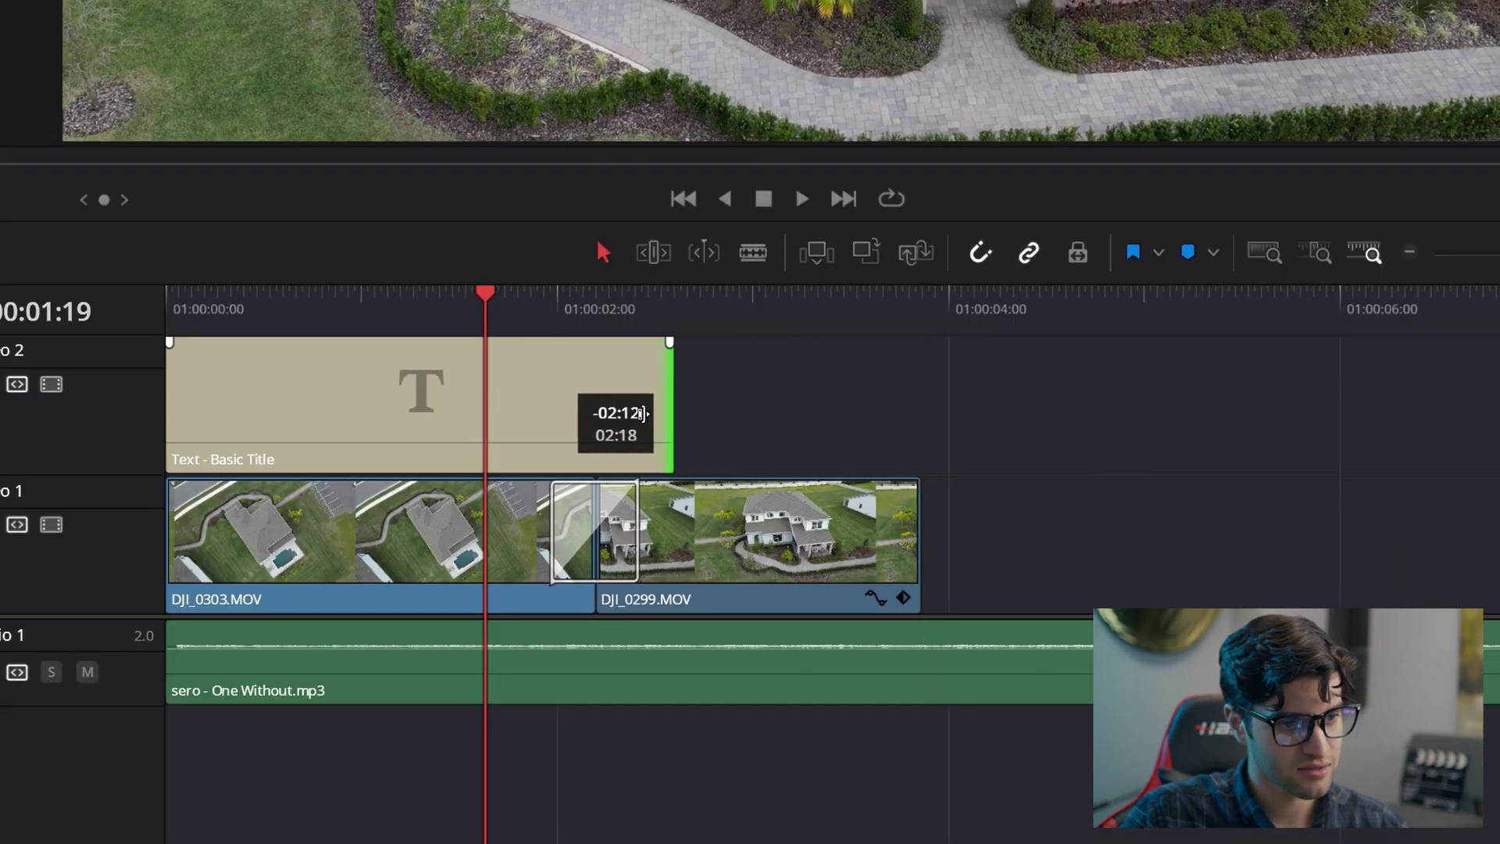
left_click_drag(641, 414, 482, 414)
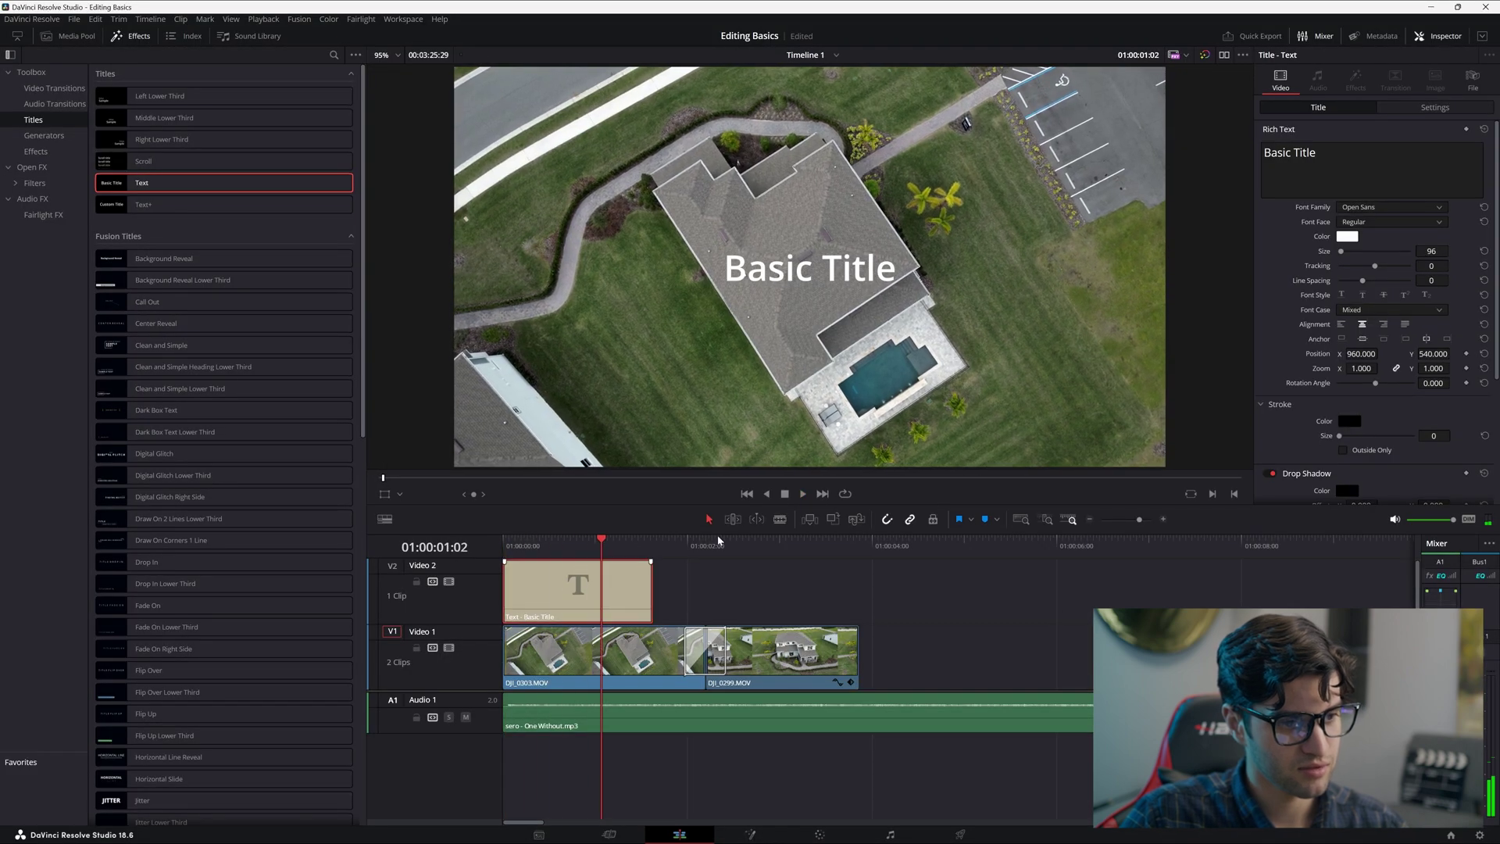
Replace the title's placeholder text with "Real Estate"
double_click(1321, 153)
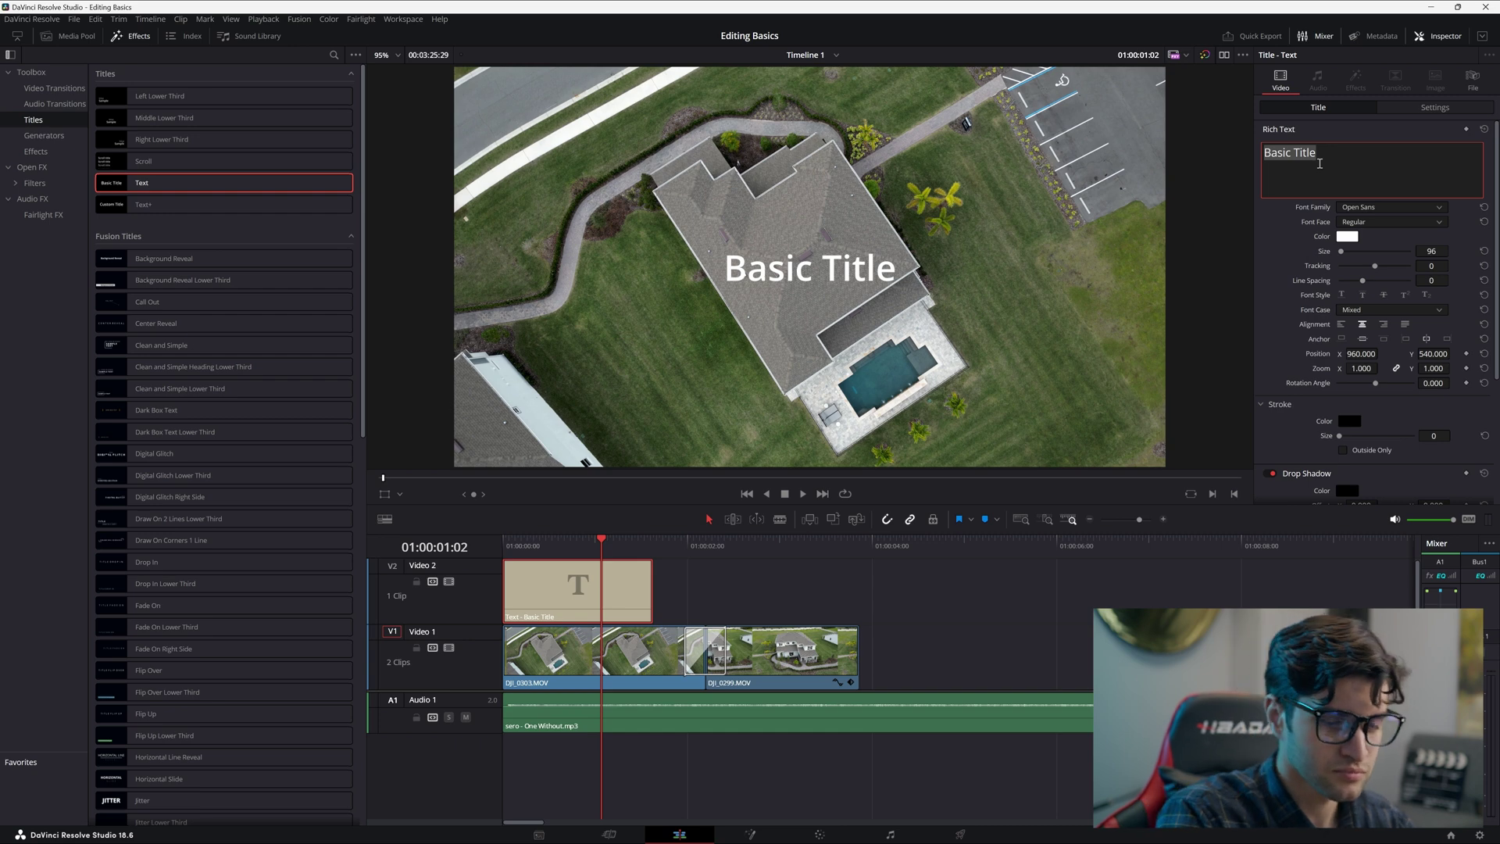
key("BackSpace")
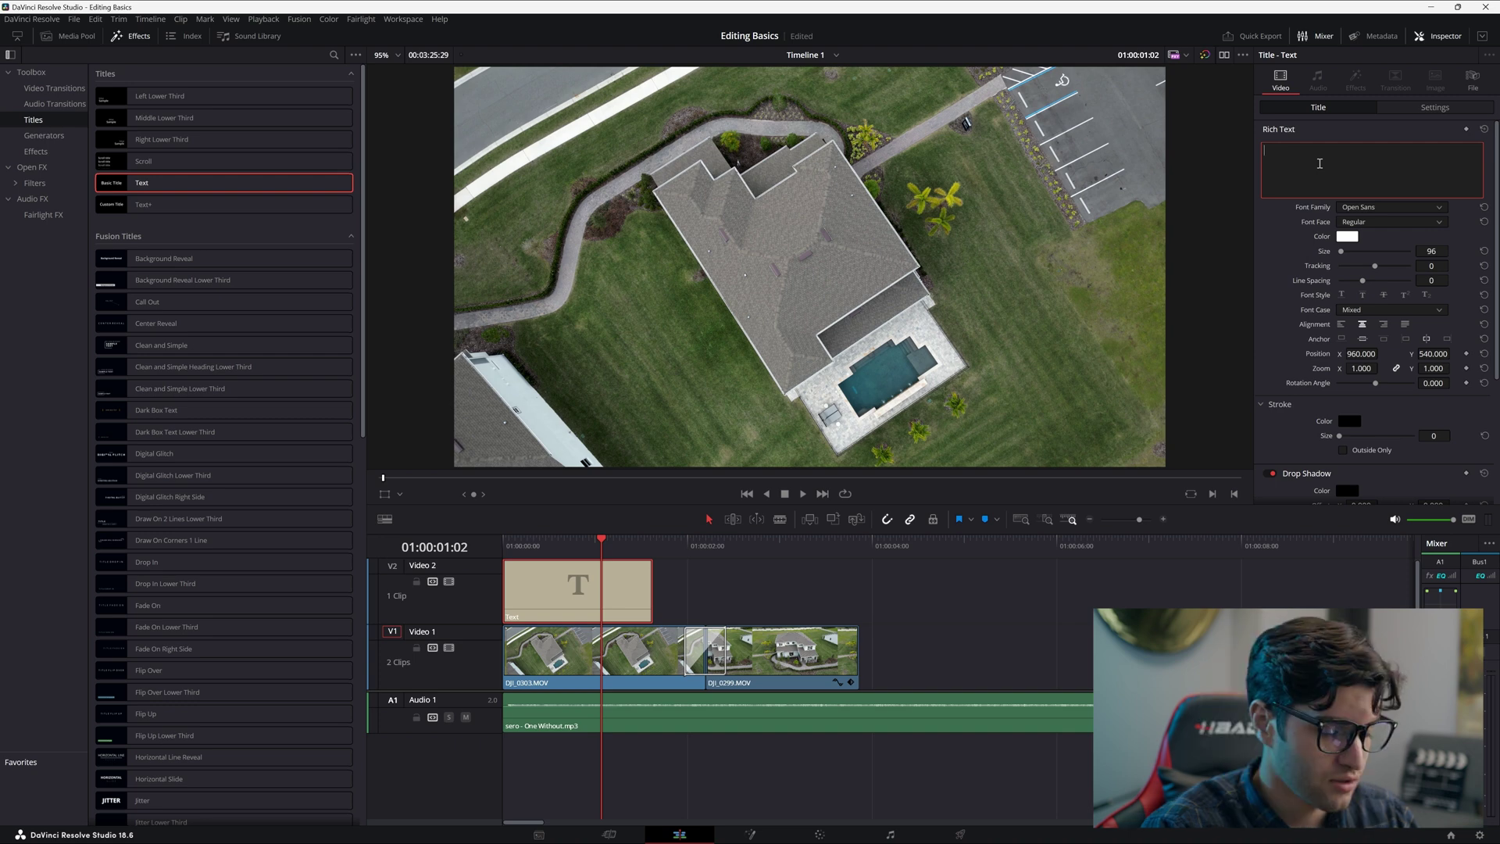
type("Real Estate")
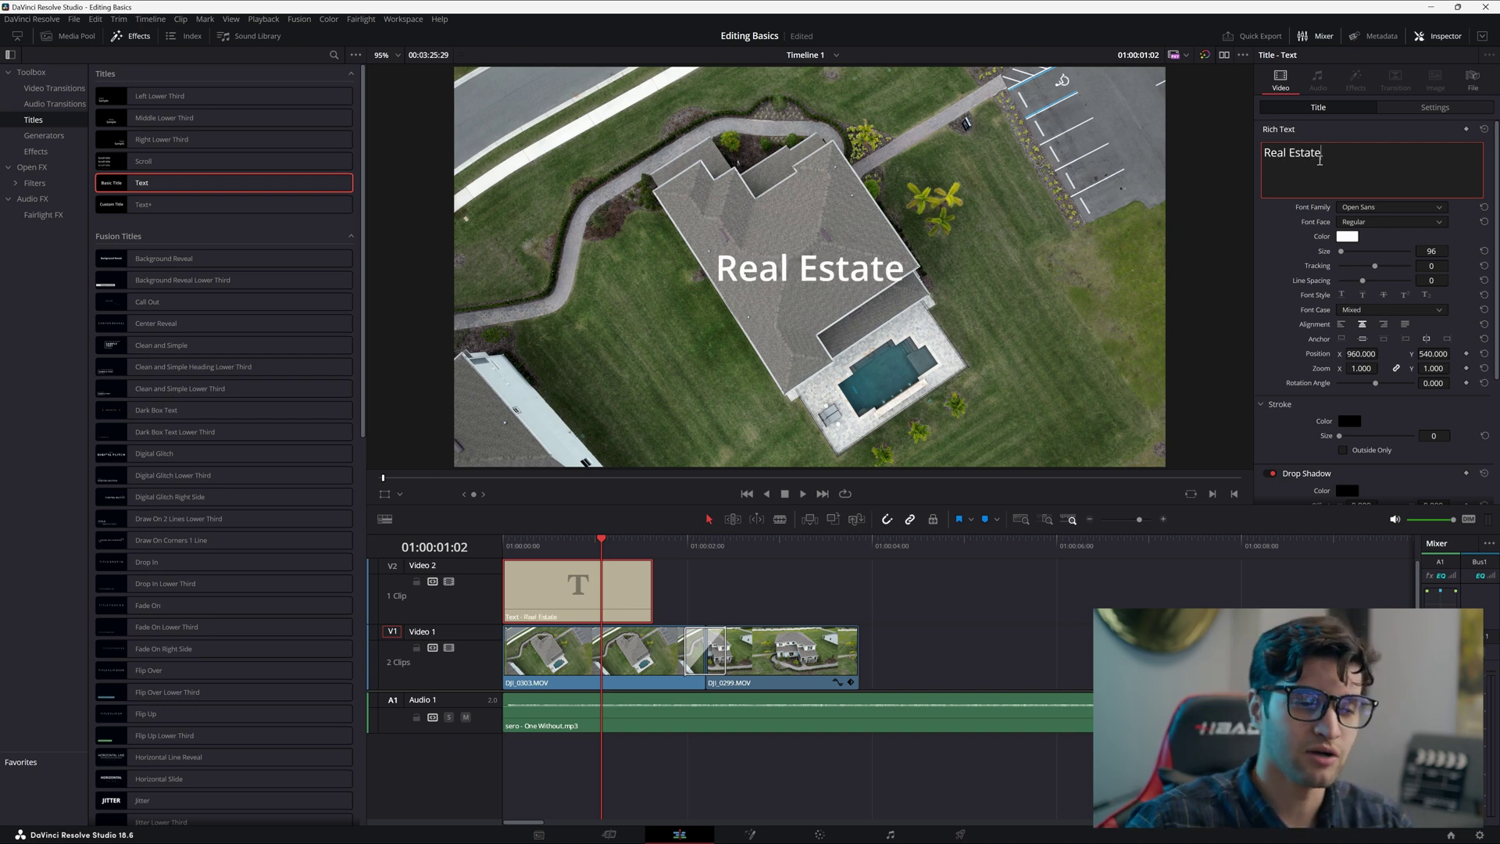
Change the title's text to "House" and look through its formatting options
key("ctrl+a")
key("BackSpace")
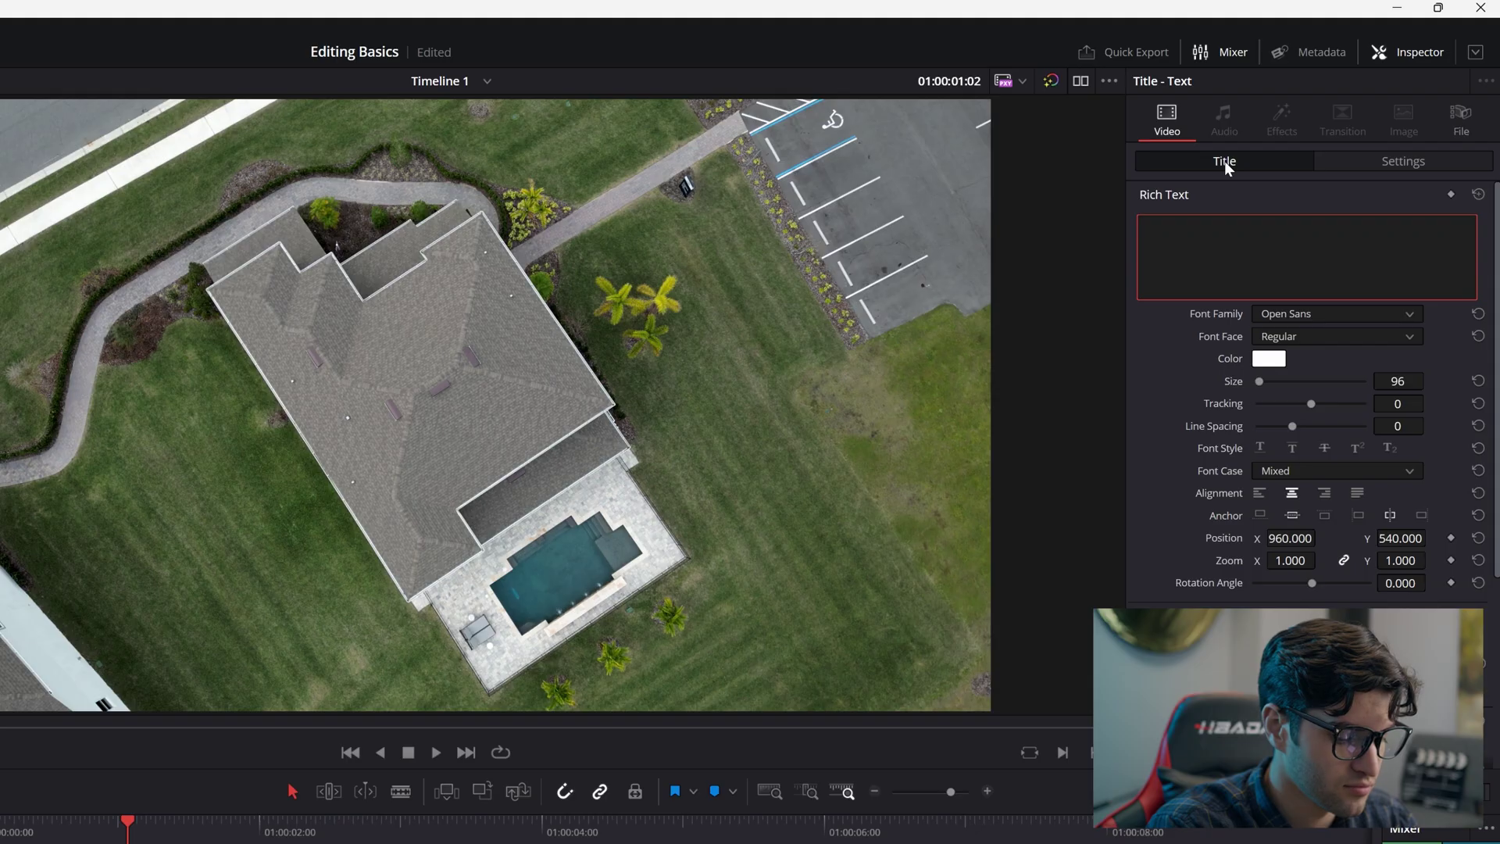
type("House")
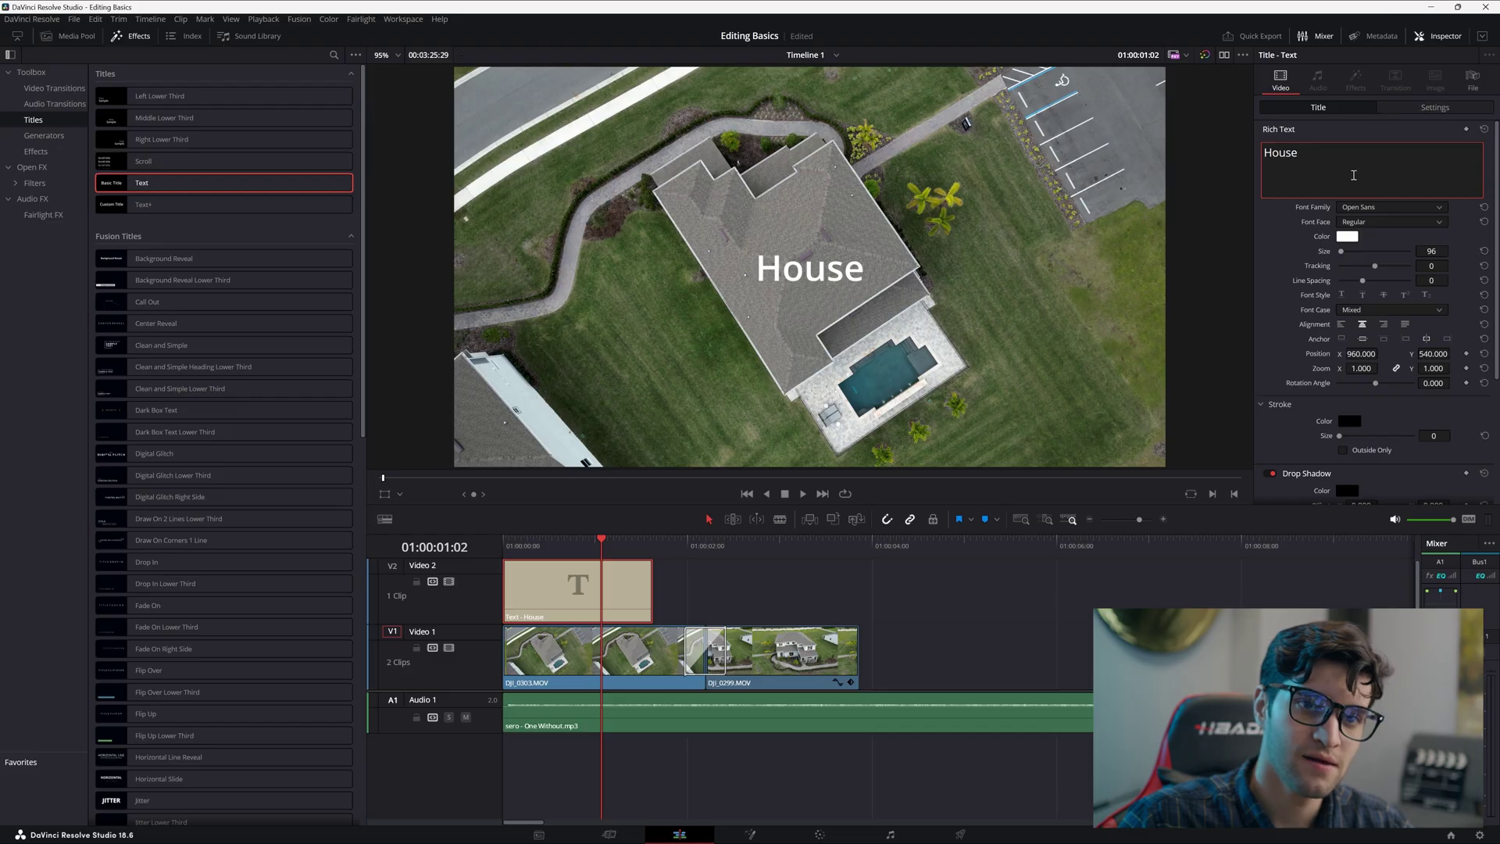
left_click(1163, 343)
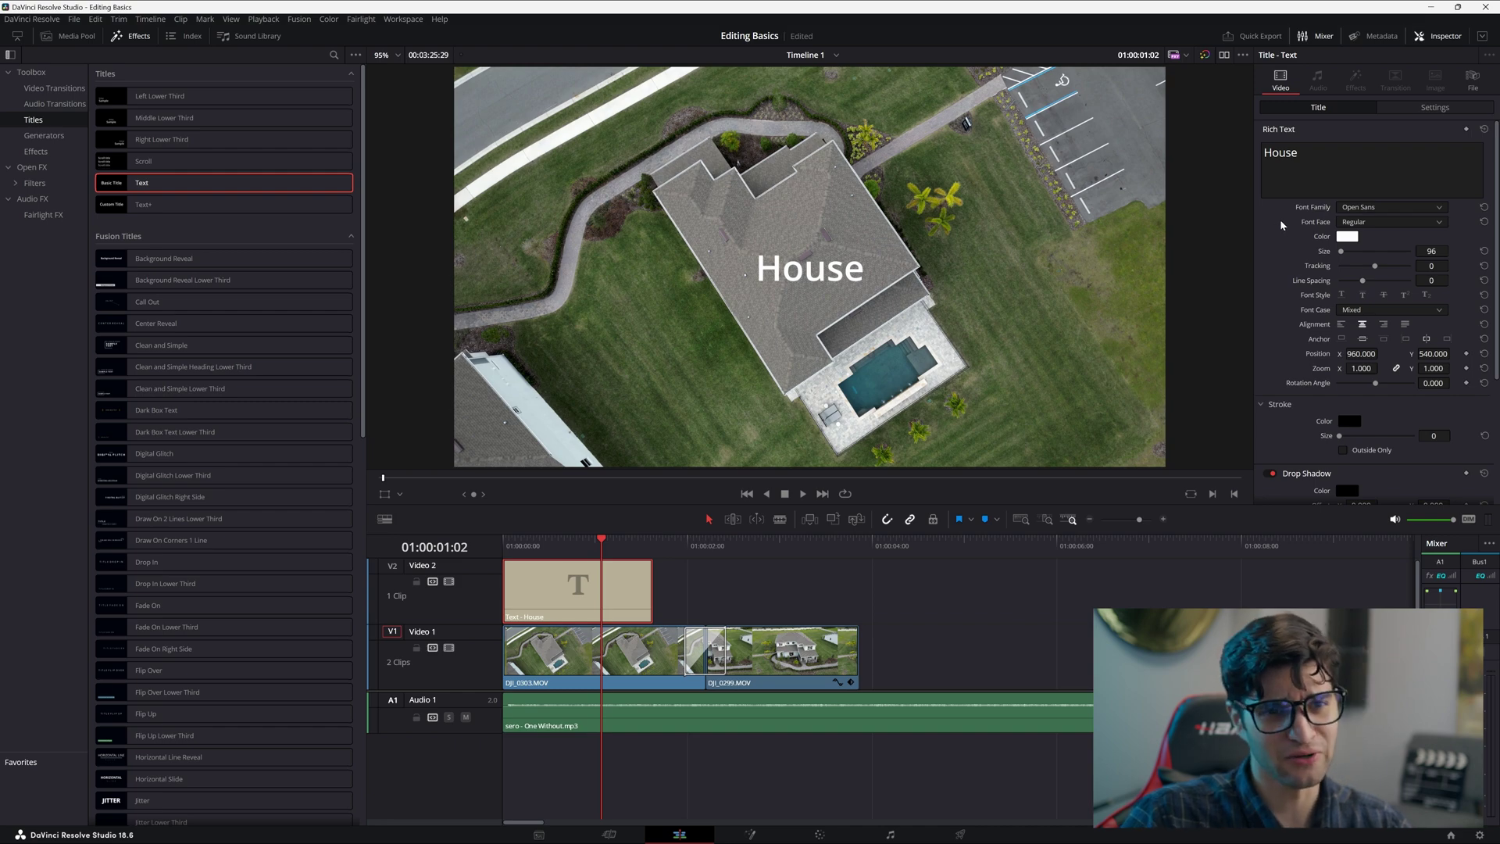
scroll(1411, 280, "down", 1)
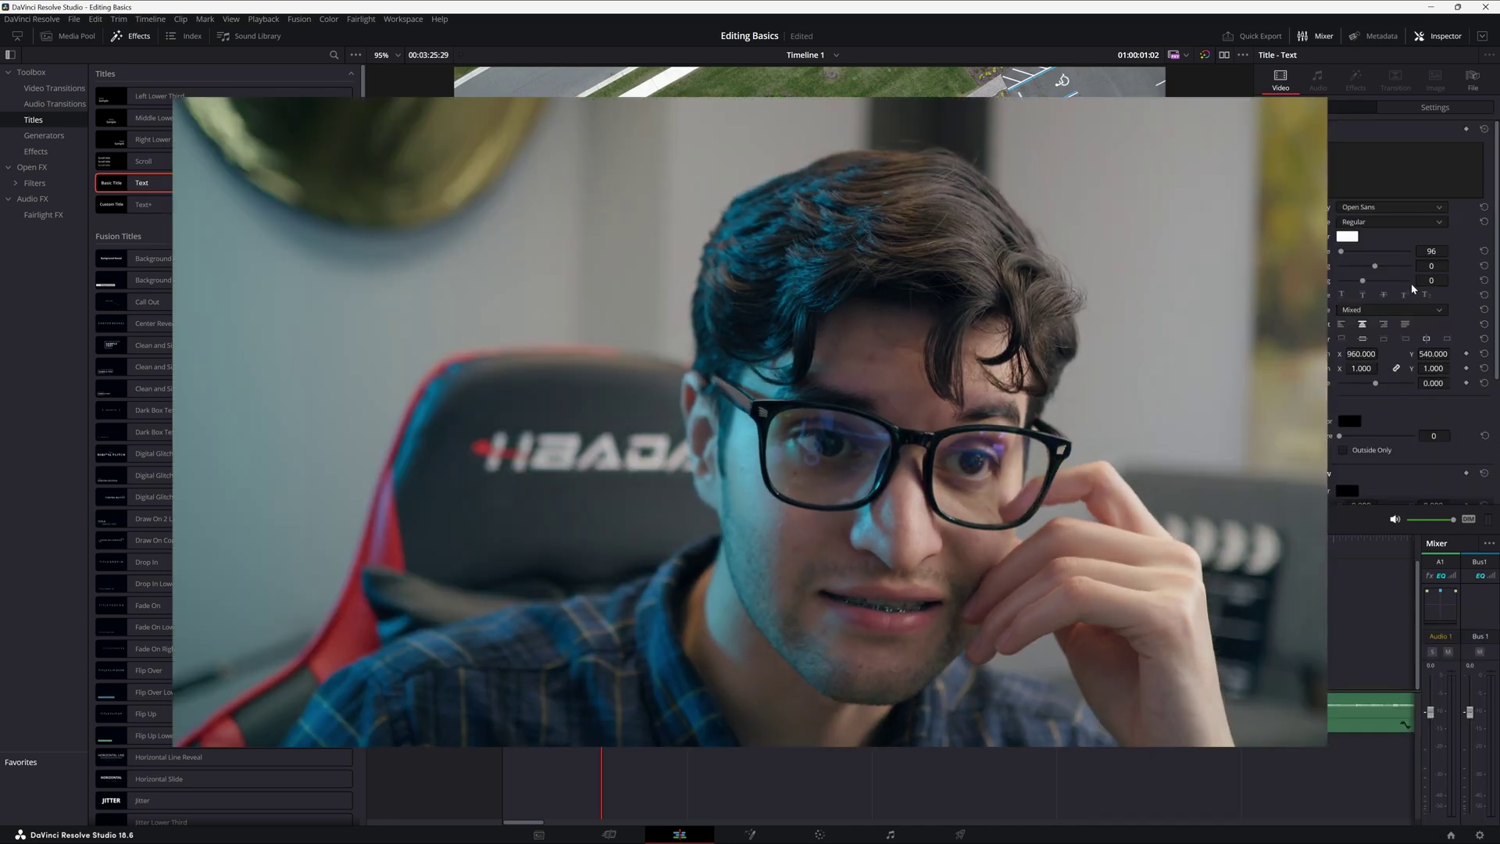
scroll(1399, 281, "up", 1)
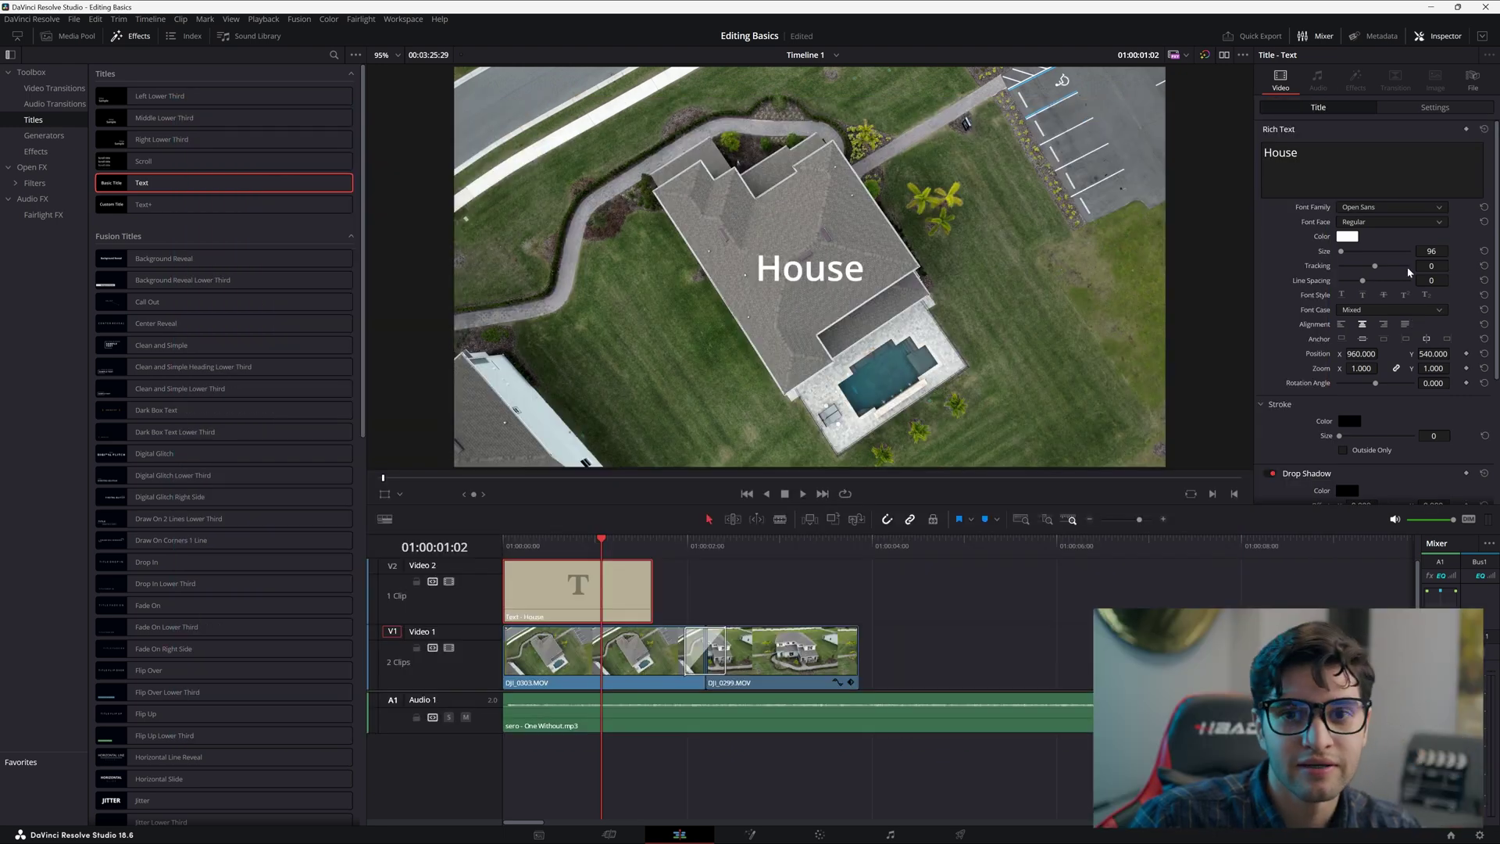
Change the House title's font family to Segoe UI Variable and increase its size to 136
left_click(1385, 206)
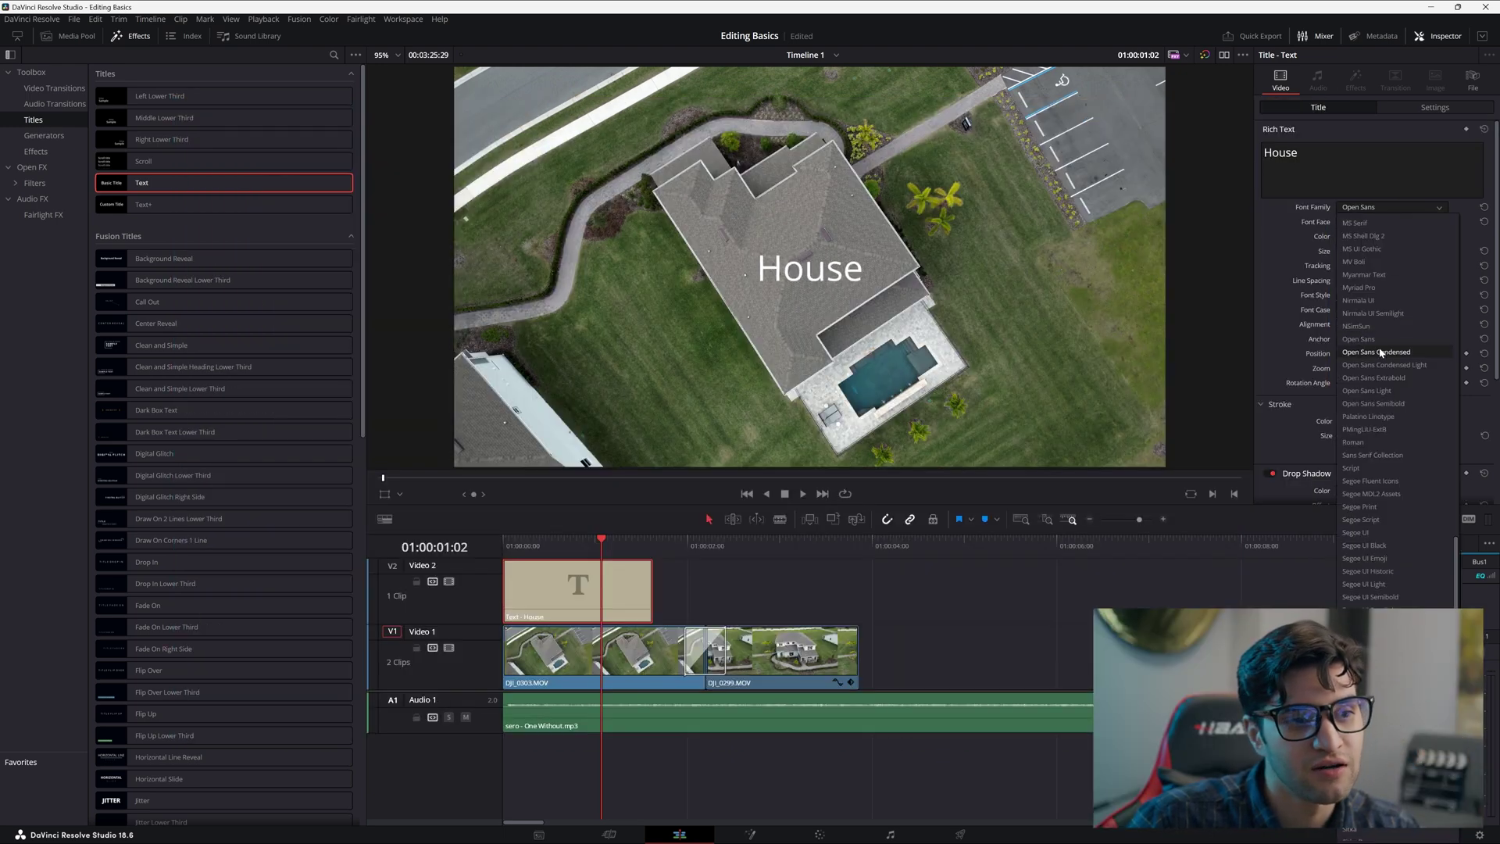
scroll(1395, 467, "down", 10)
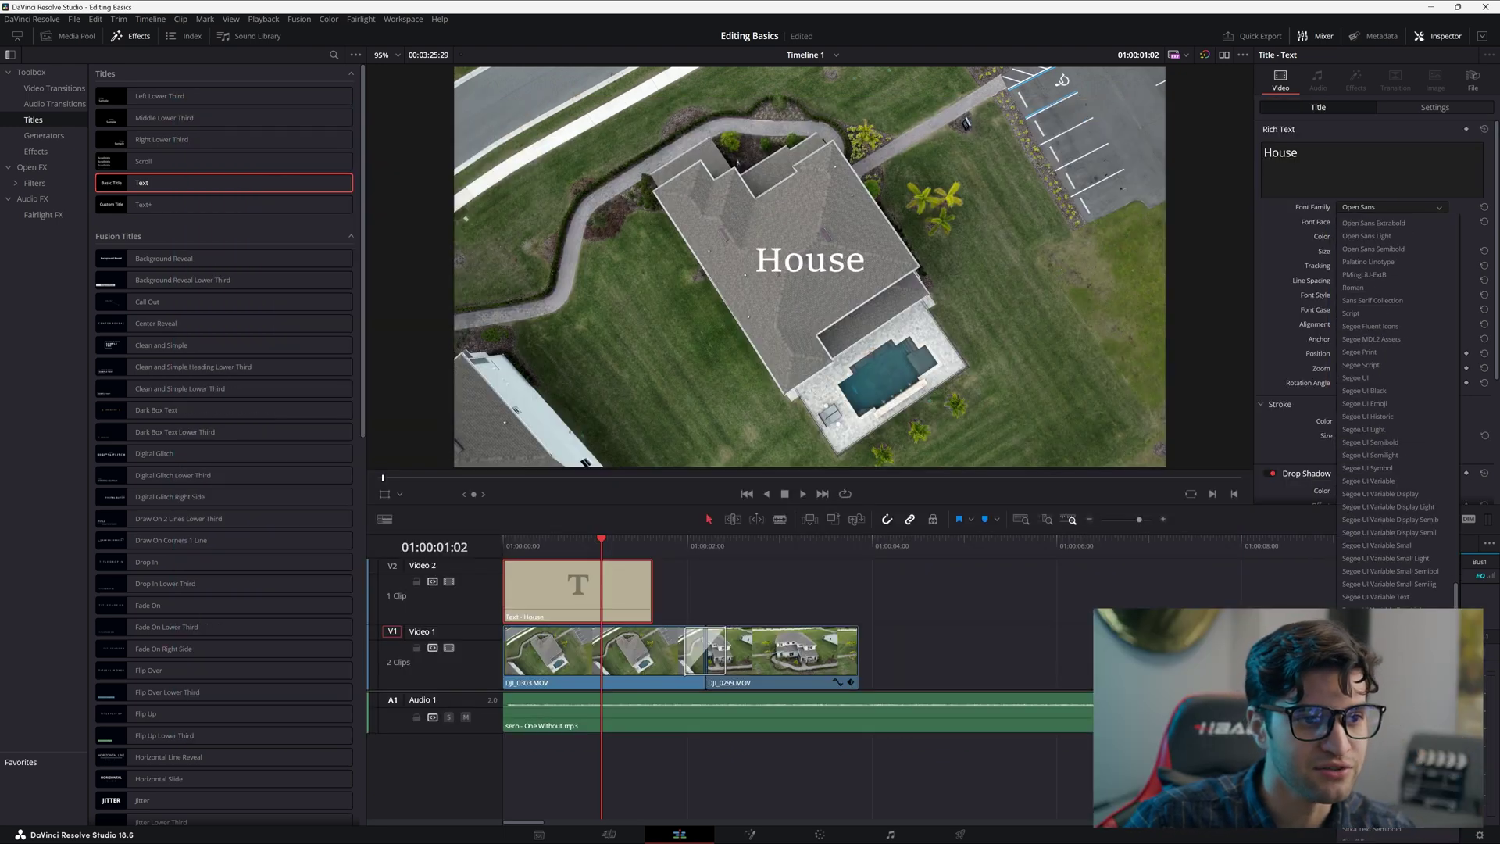
scroll(1394, 467, "up", 15)
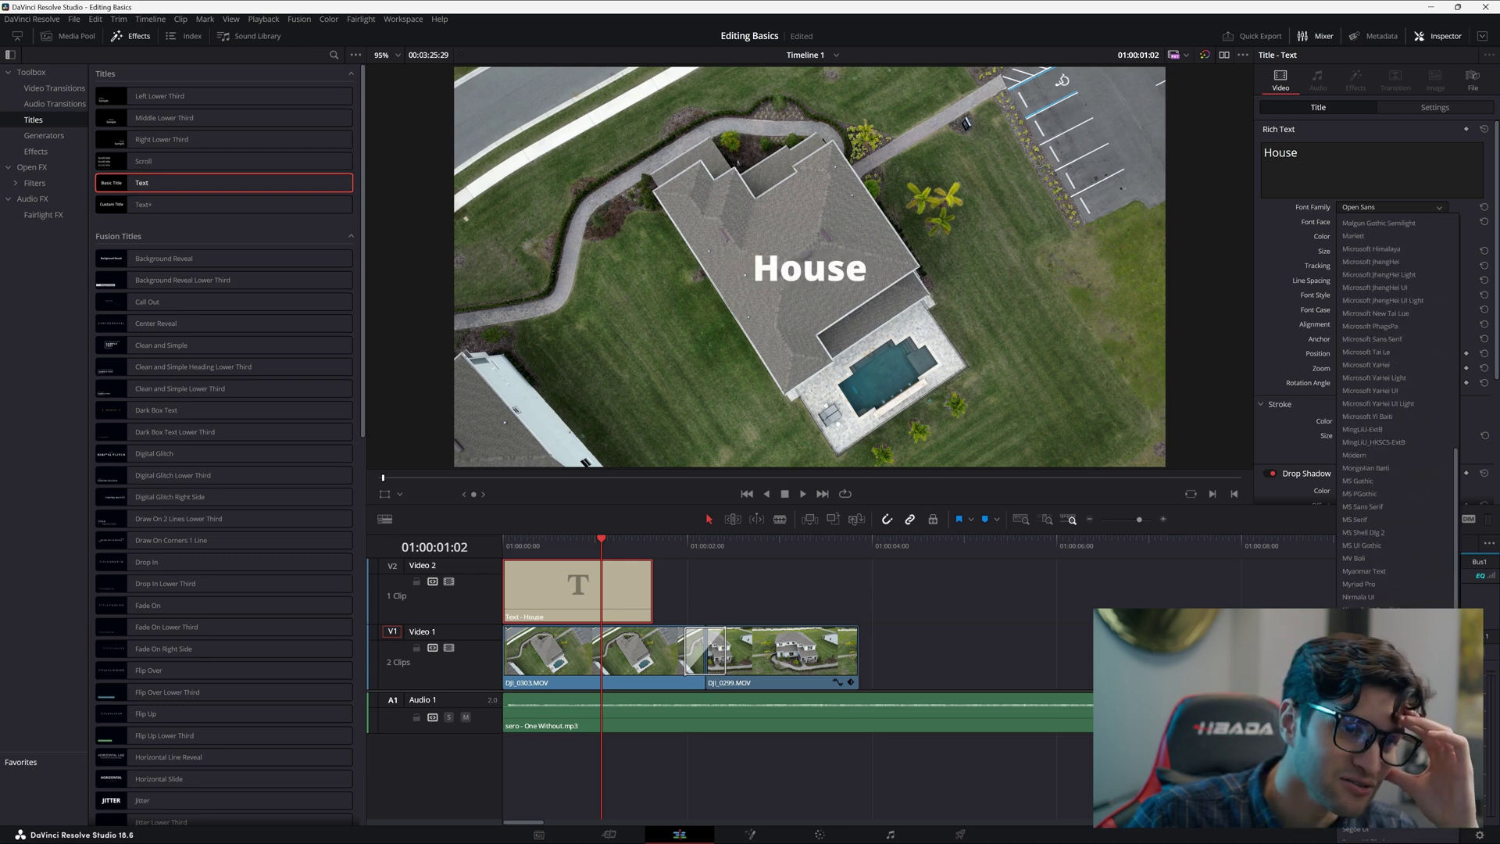
left_click(1394, 781)
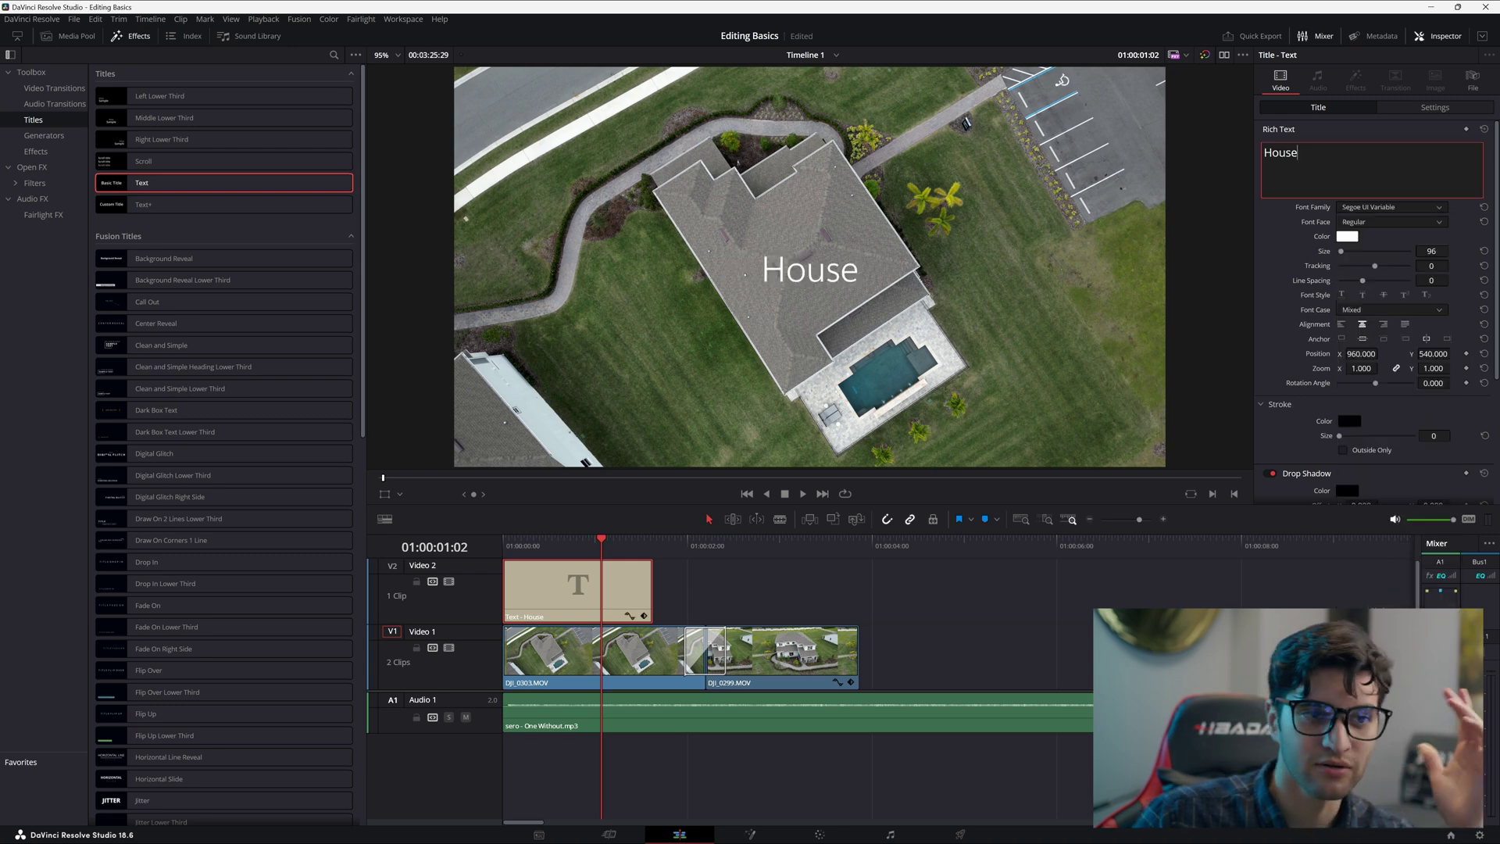
left_click_drag(1340, 251, 1342, 252)
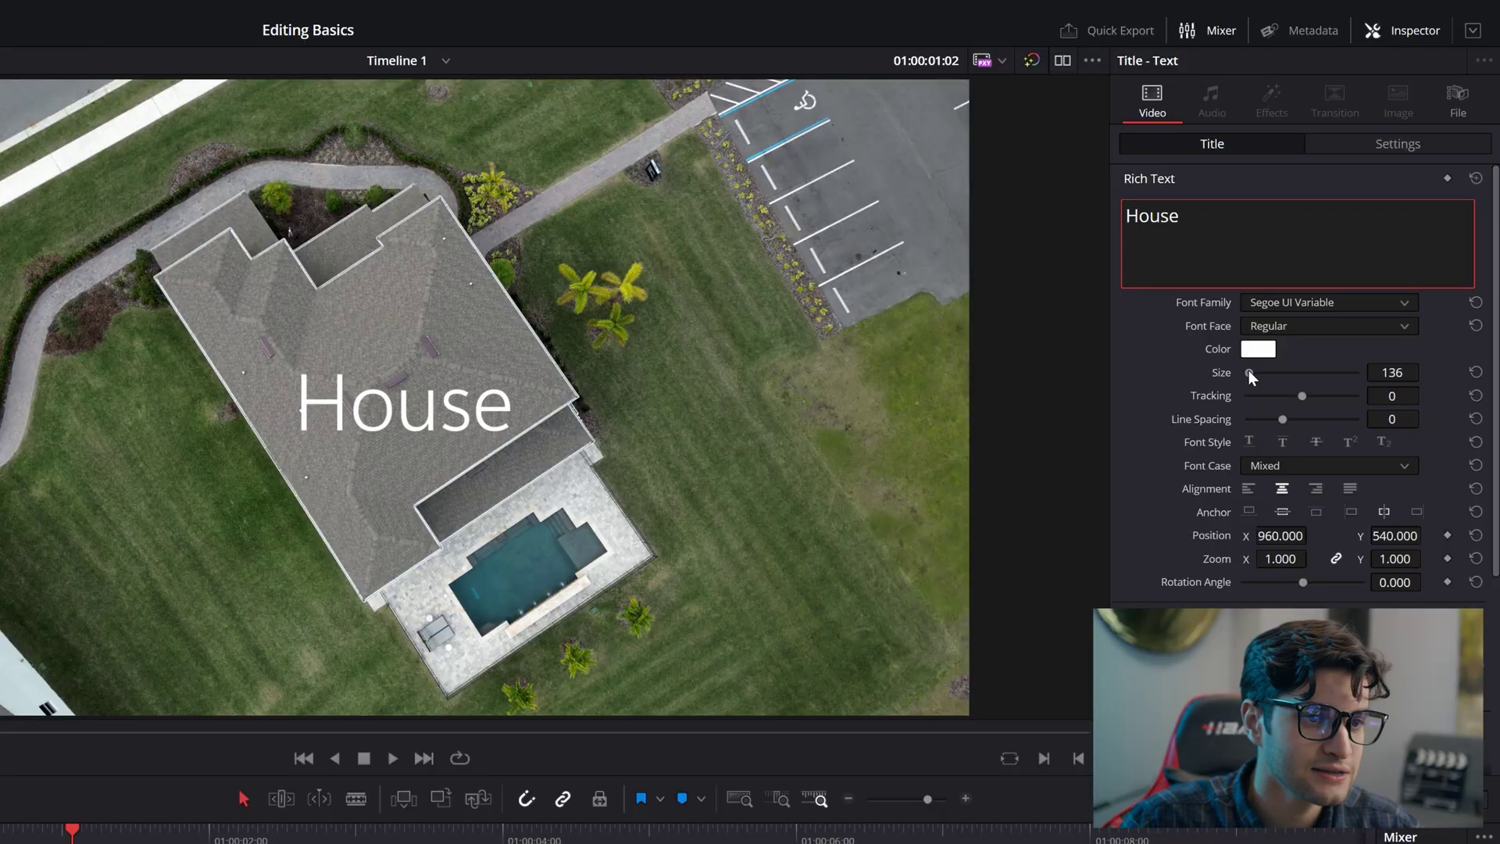
Try scaling the title with the Zoom value in its transform settings, and restore it to 1.000
left_click(1375, 144)
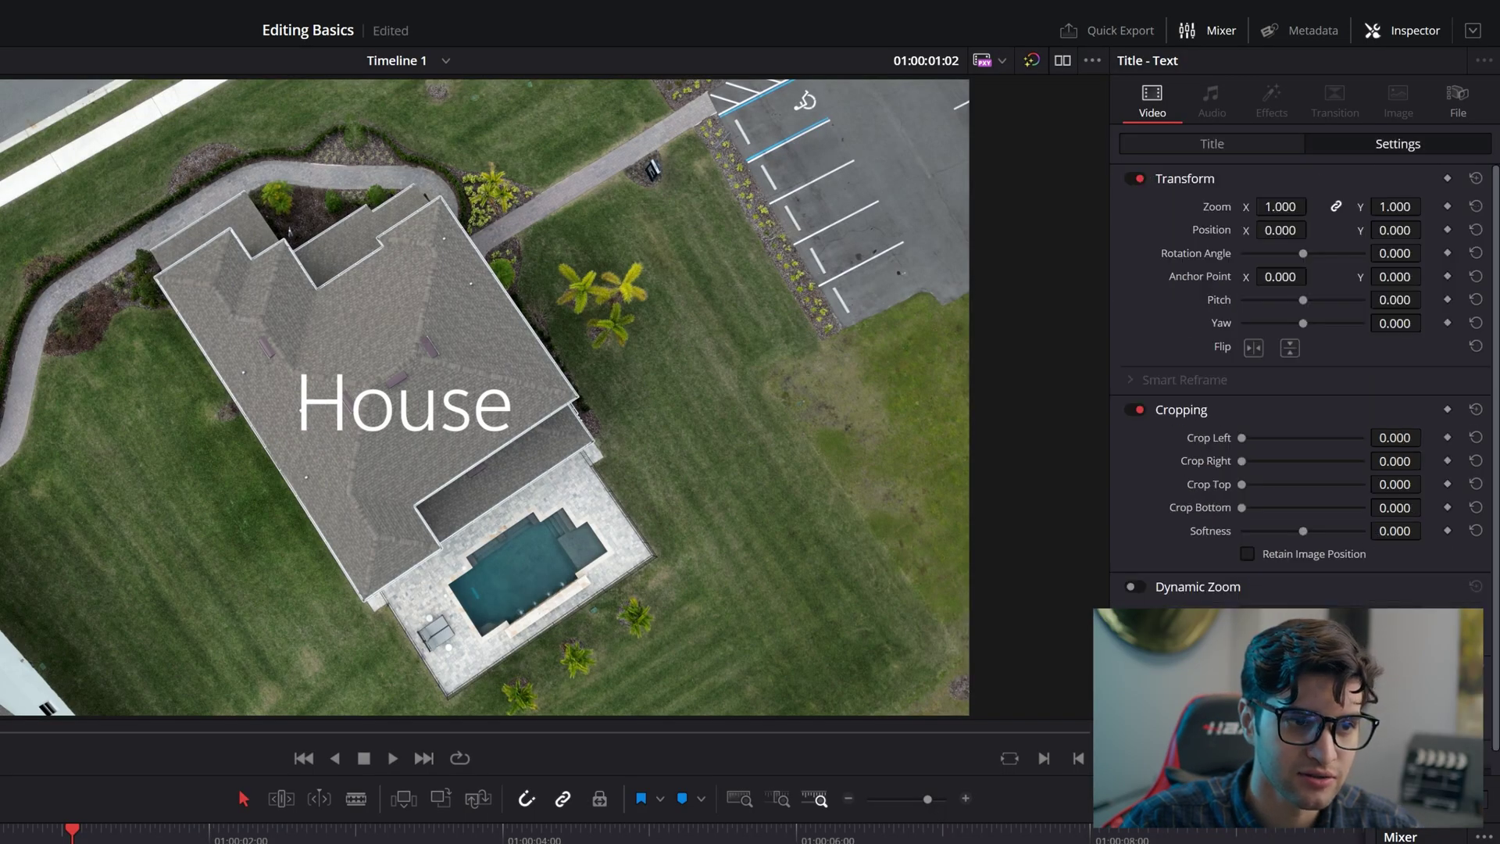
left_click_drag(1281, 207, 1320, 206)
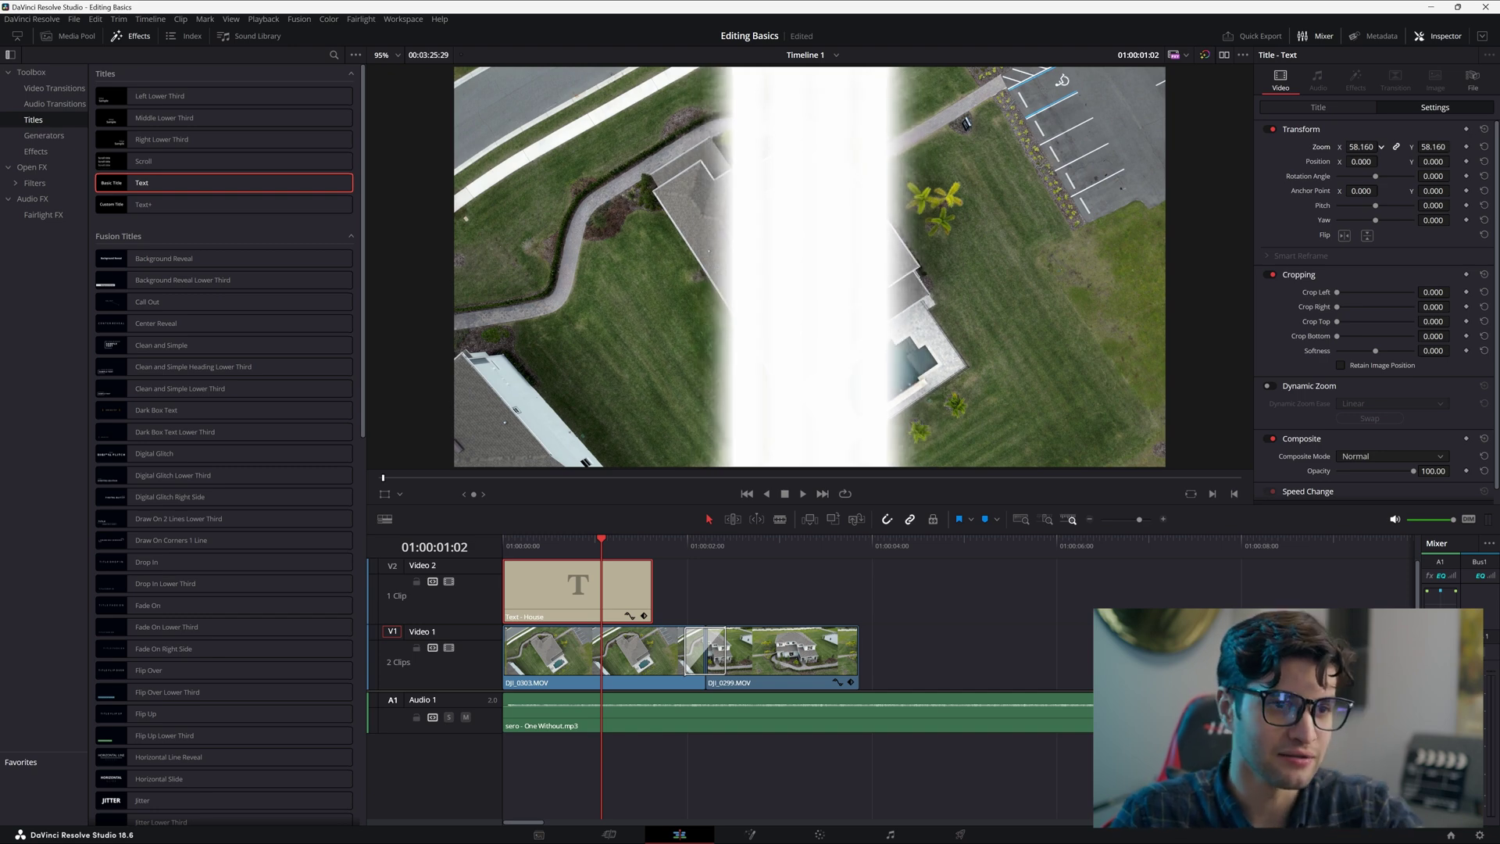
left_click_drag(1360, 146, 1328, 147)
left_click(1318, 107)
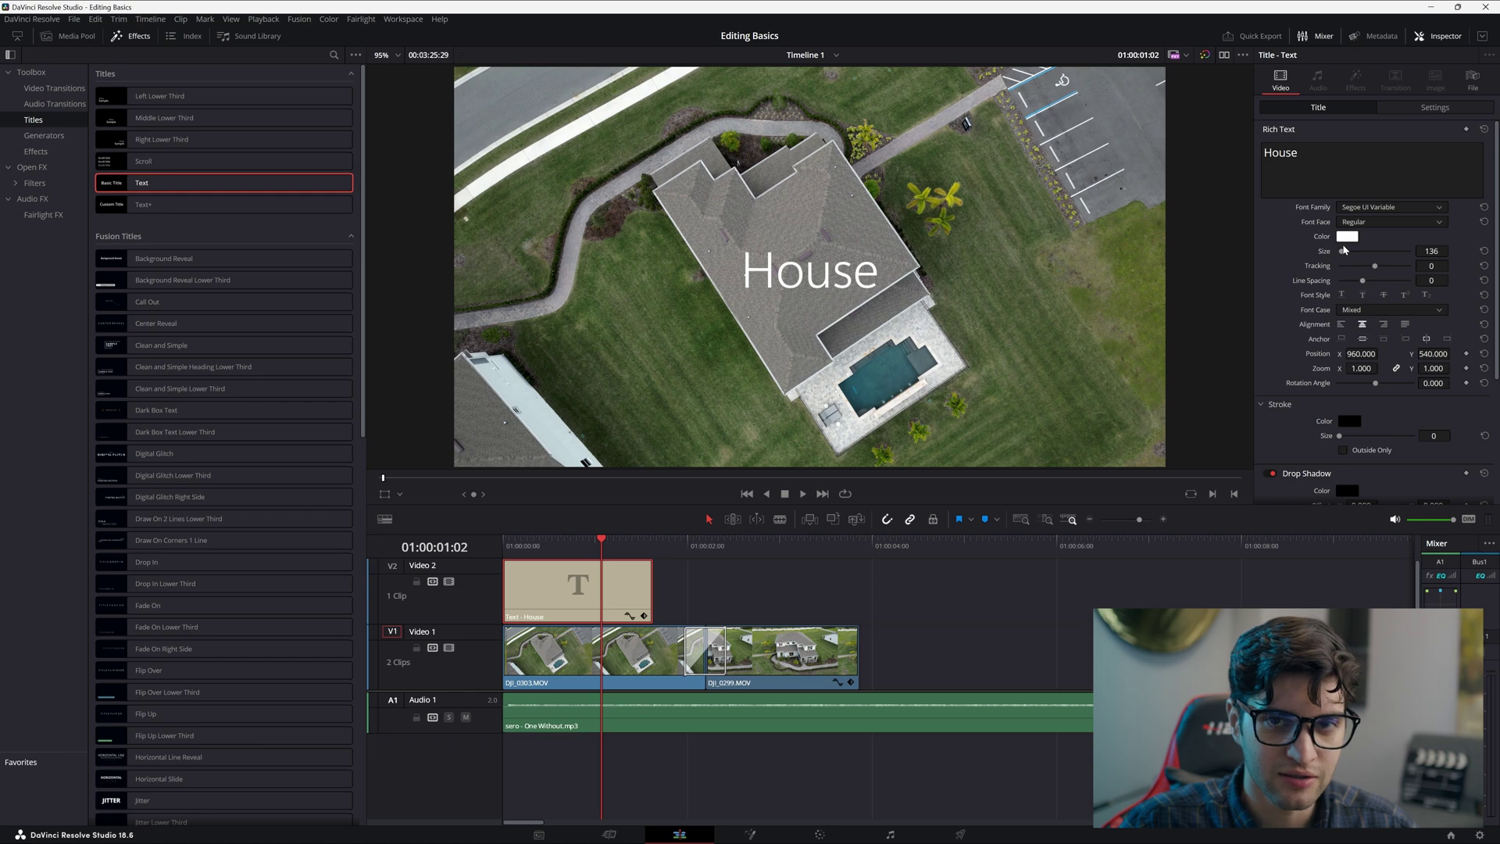
Enlarge the title's font size to 542 and darken its colour slightly to off-white #f0f0f0
mouse_move(1344, 250)
left_mouse_down()
mouse_move(1412, 252)
mouse_move(1349, 251)
left_mouse_up()
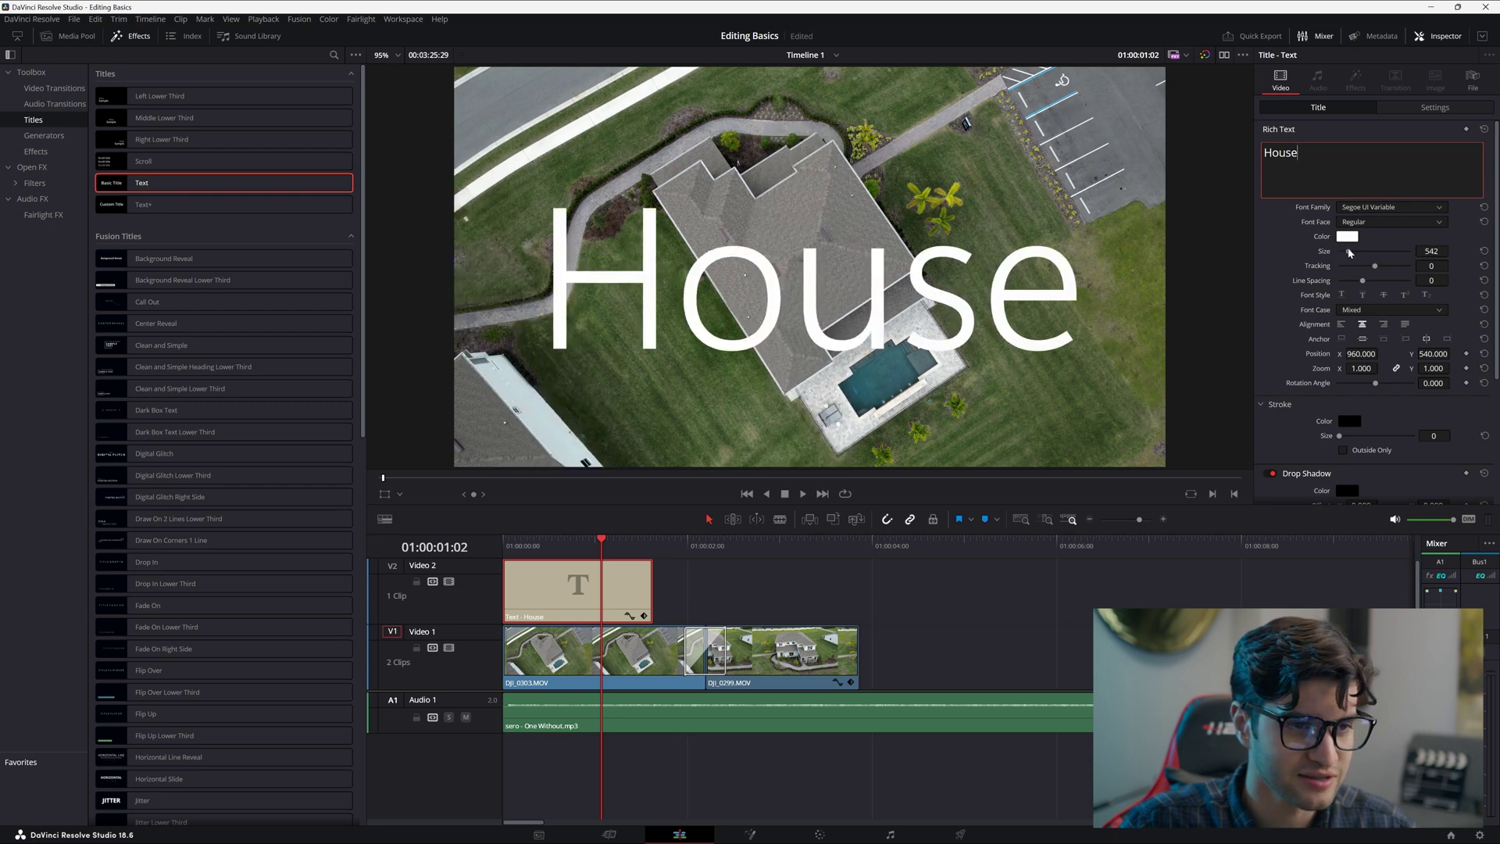
scroll(1349, 252, "down", 2)
left_click(1347, 165)
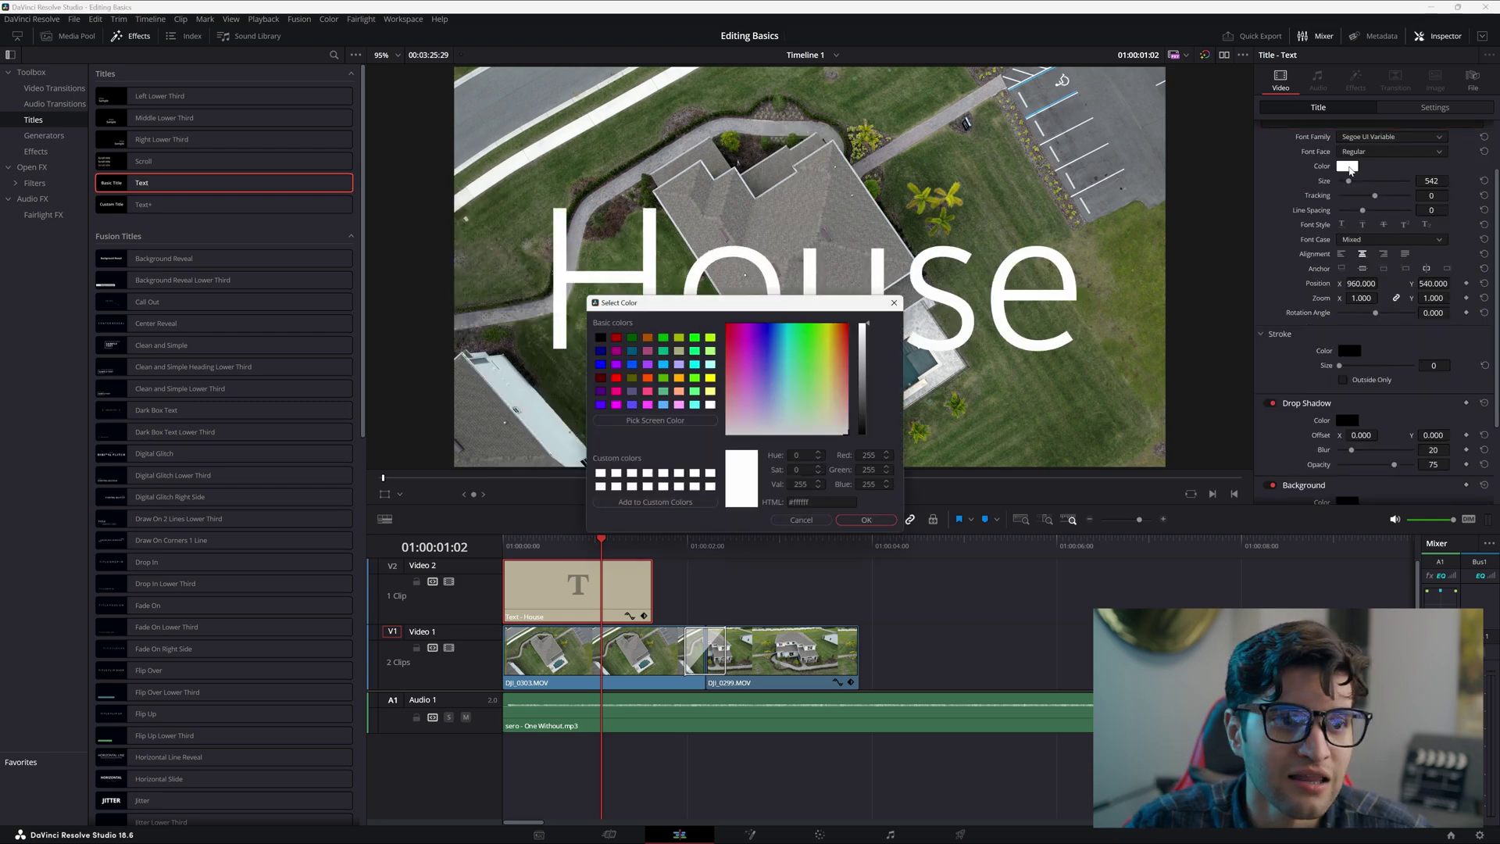
left_click_drag(876, 326, 876, 329)
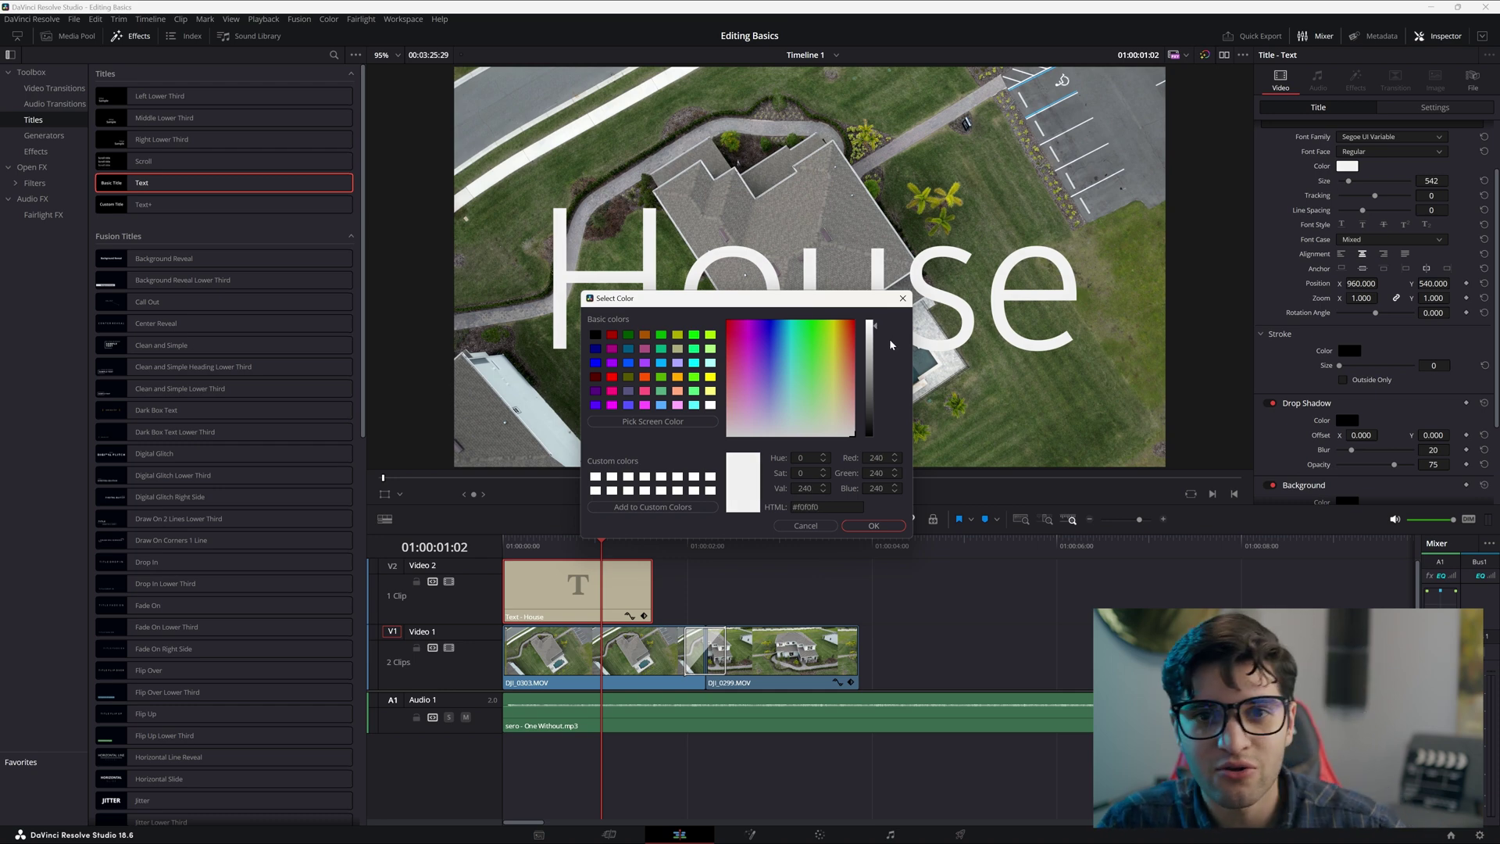
key("Return")
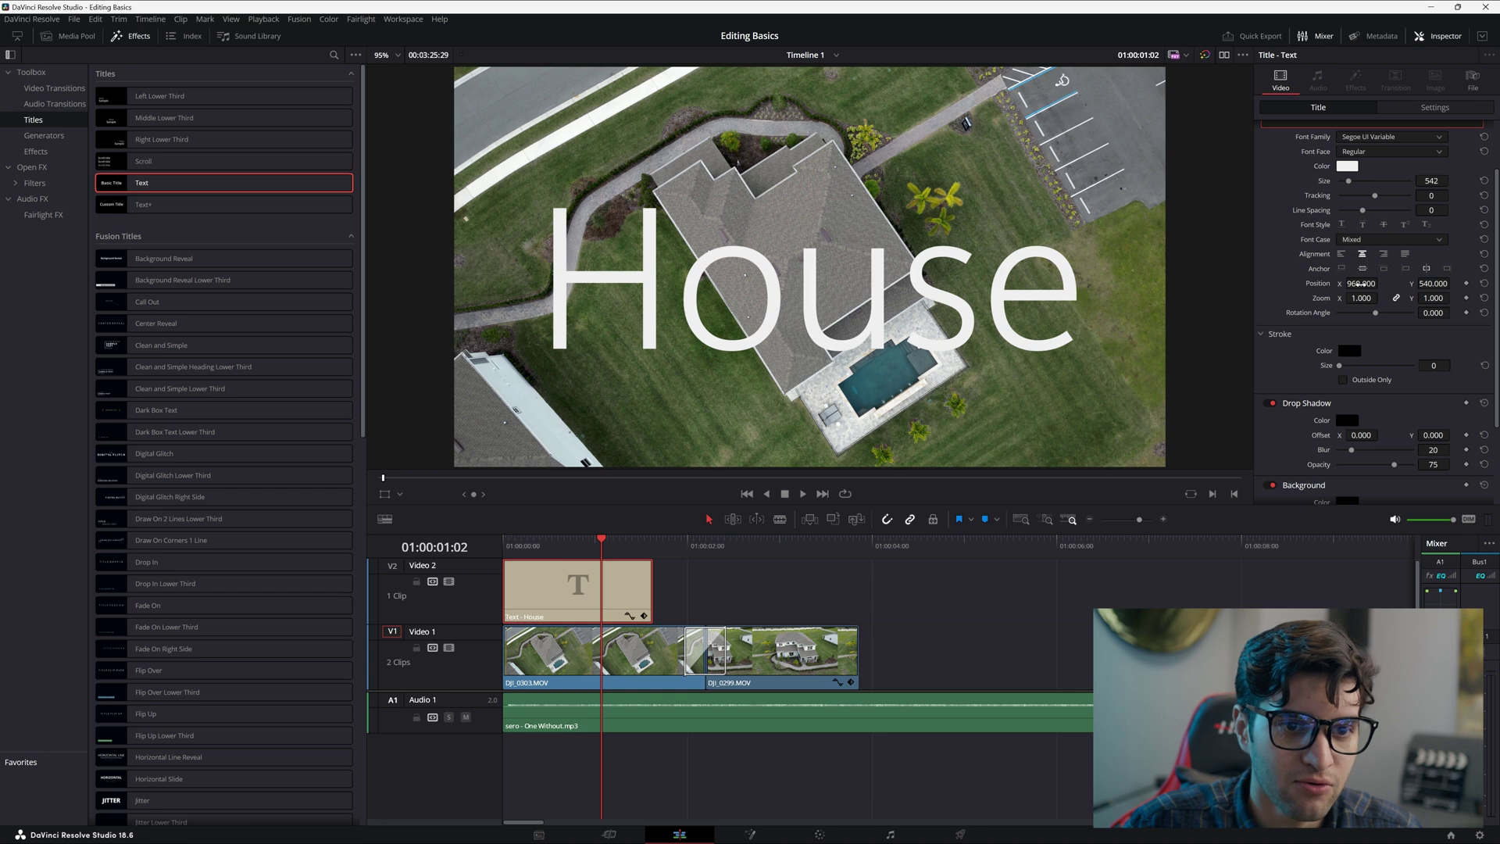
Set the title's drop shadow offset to X 22, Y -13 and opacity to 37, and reduce the font size to 272
scroll(1273, 243, "down", 3)
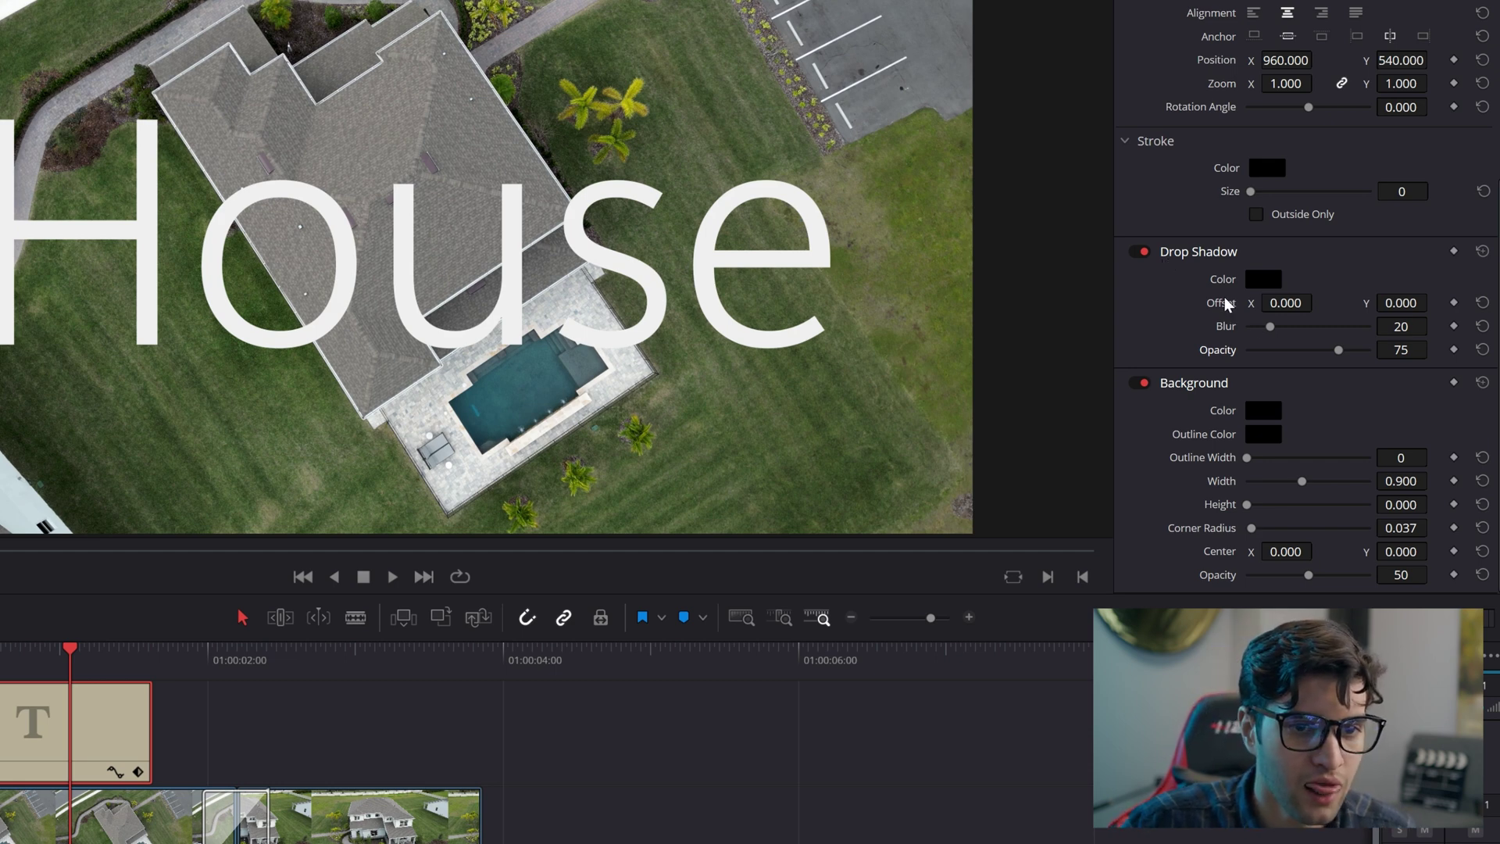
left_click_drag(1289, 302, 1401, 302)
left_click_drag(1338, 349, 1268, 357)
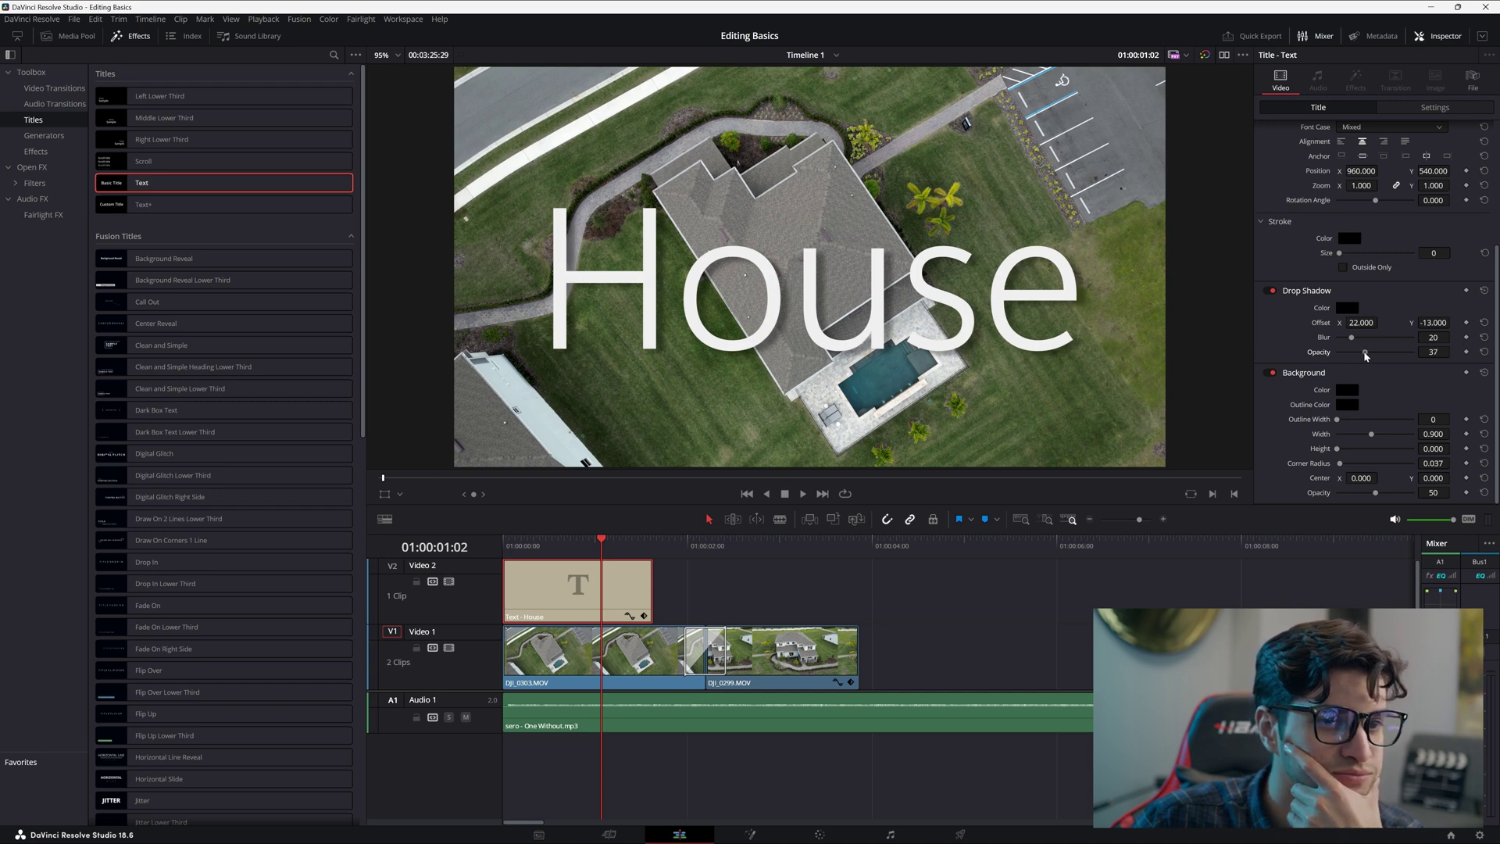
scroll(1345, 286, "up", 4)
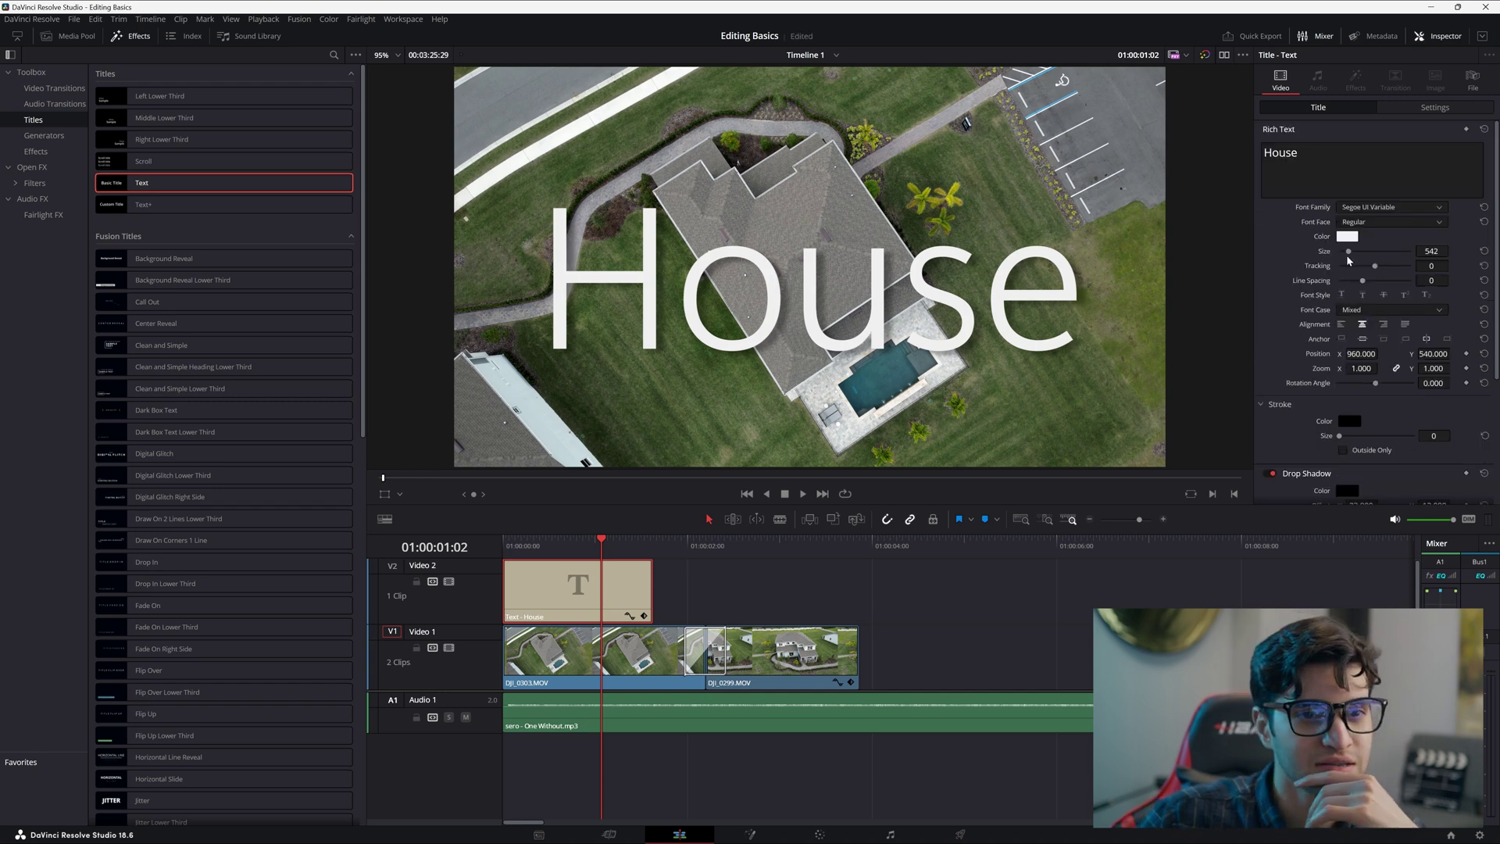
left_click_drag(1348, 260, 1345, 254)
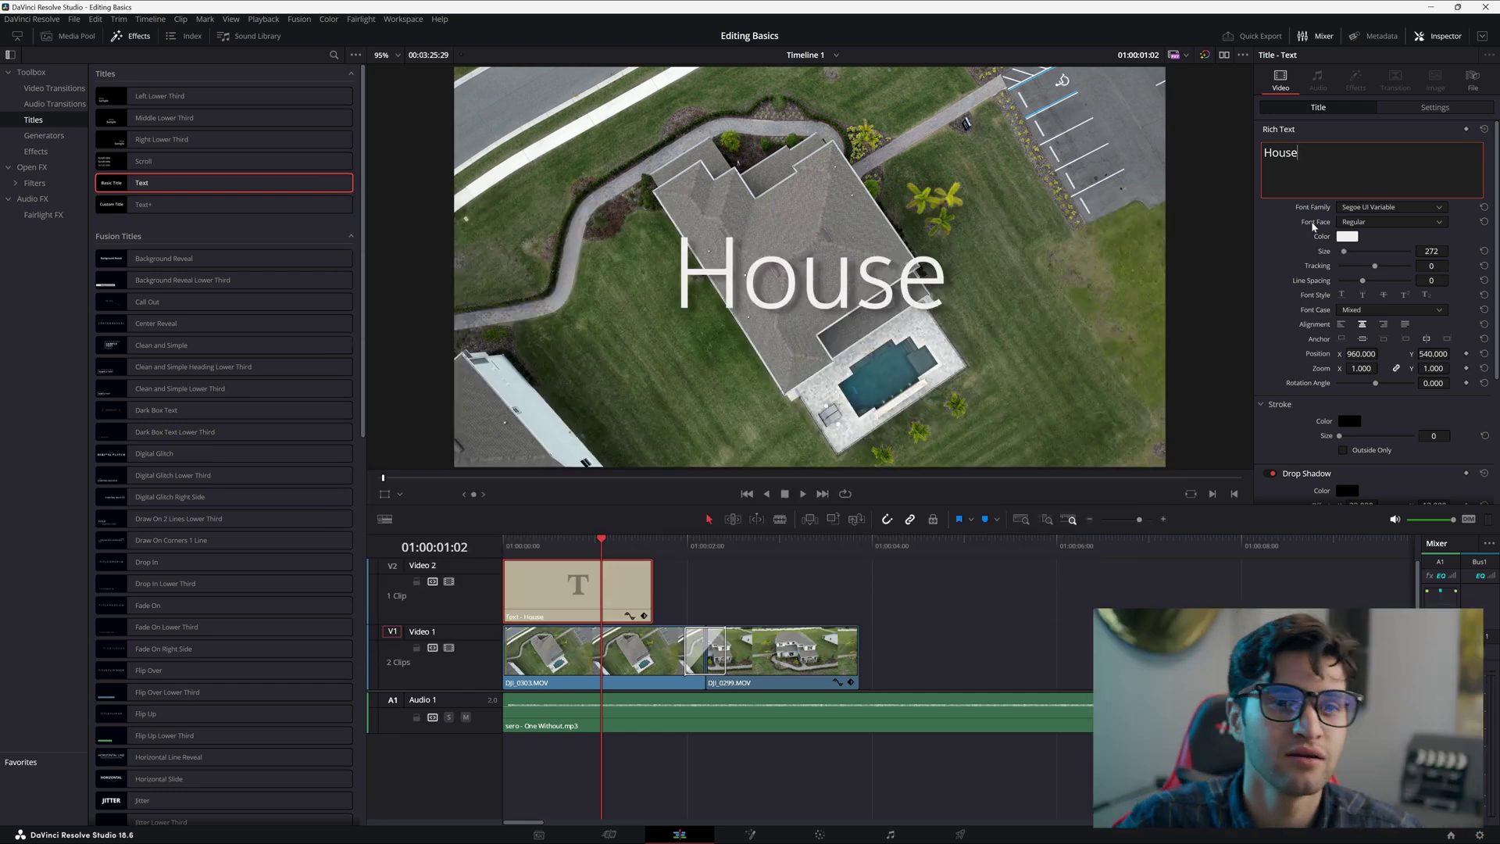
Shift the House title on Video 2 to start about ten frames after the timeline start
left_click(1414, 111)
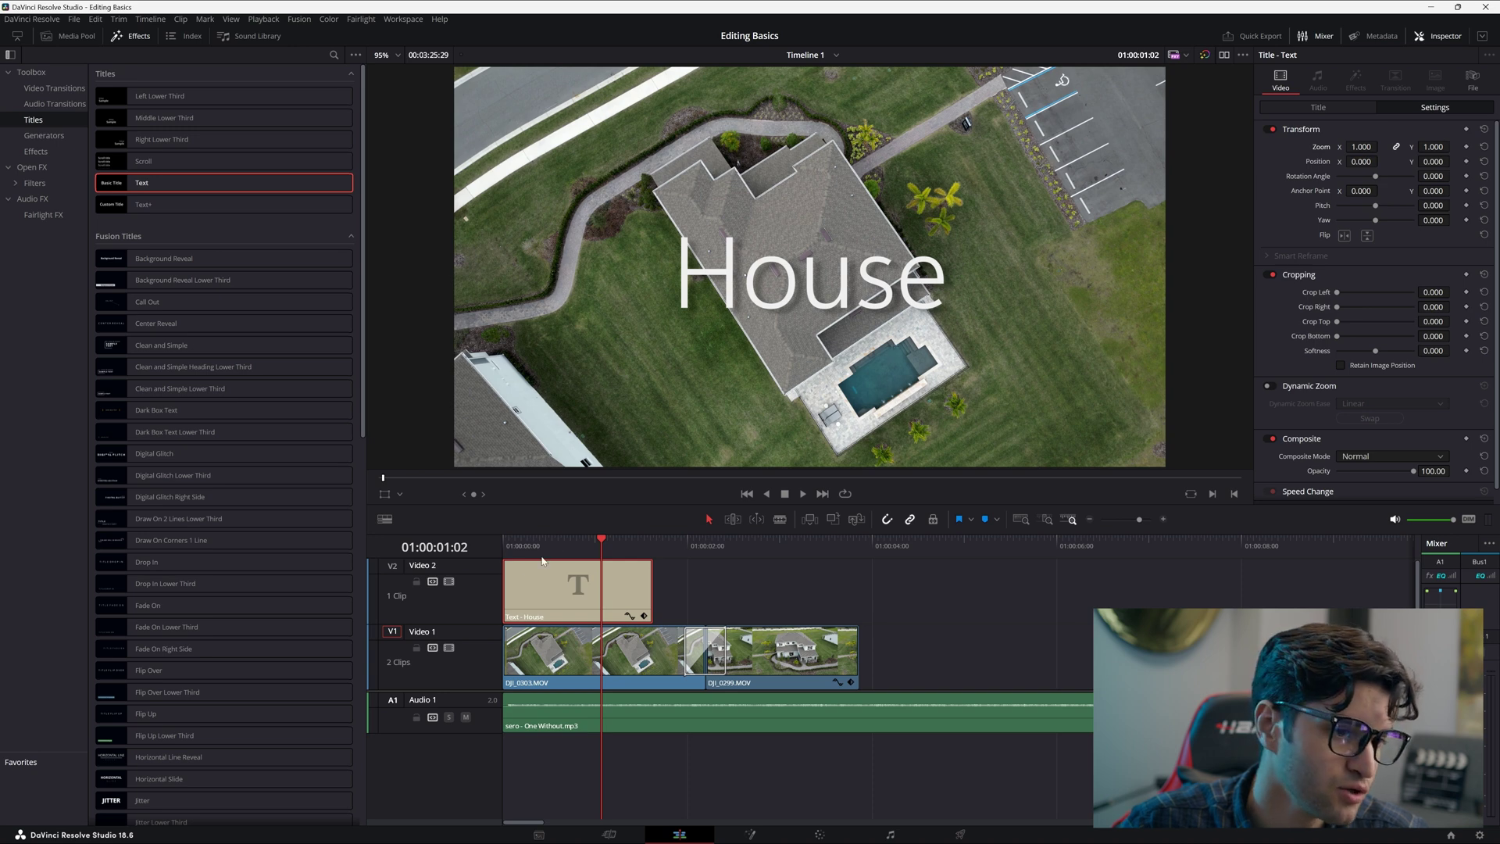
key("Home")
left_click_drag(573, 570, 604, 571)
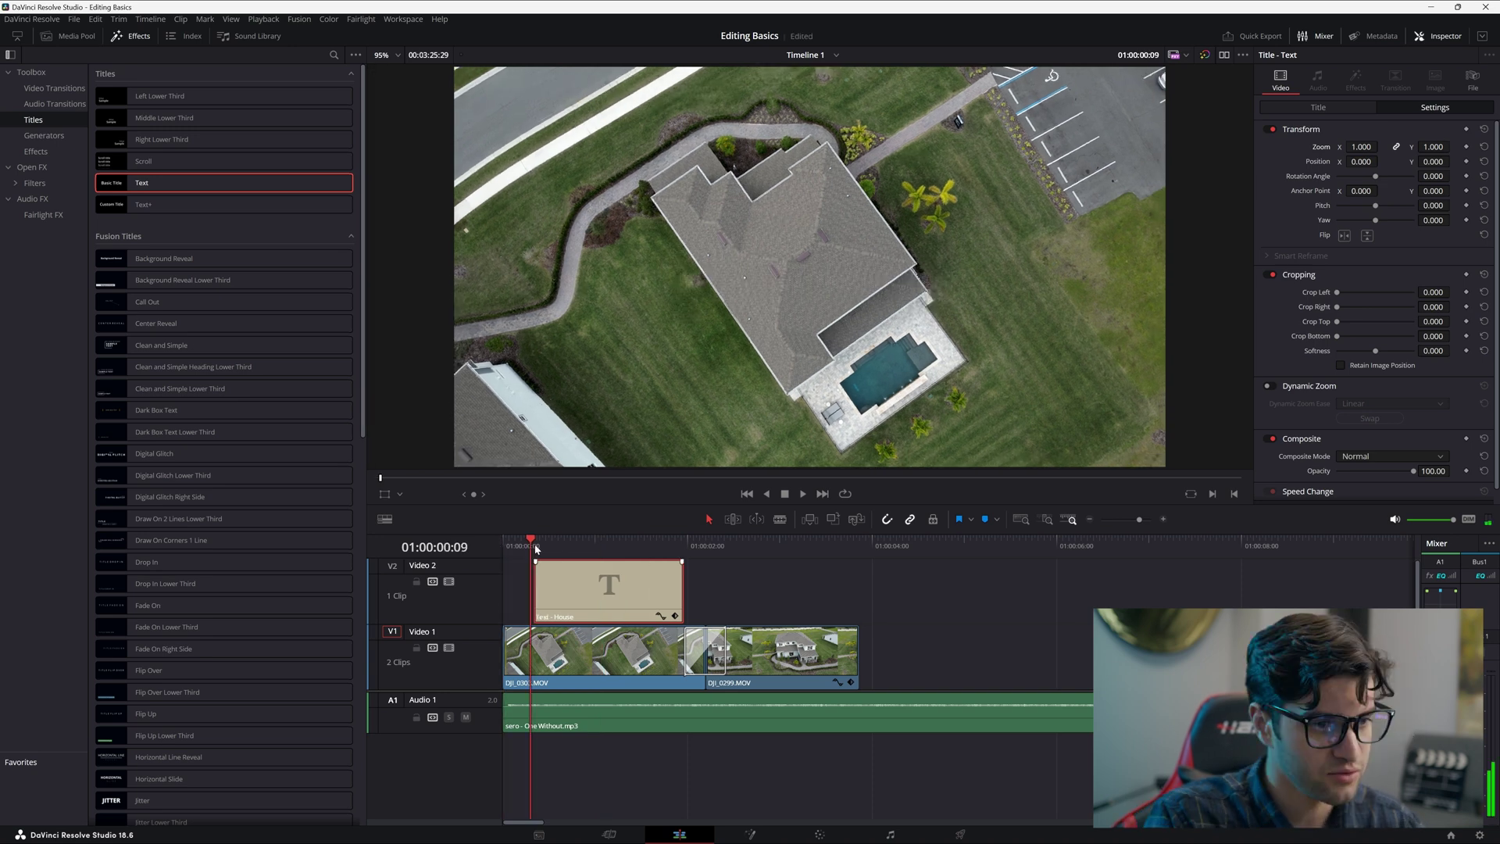
Keyframe the title's transform Zoom at 1.000 on the clip's first frame and 1.500 on its last frame
key("Down")
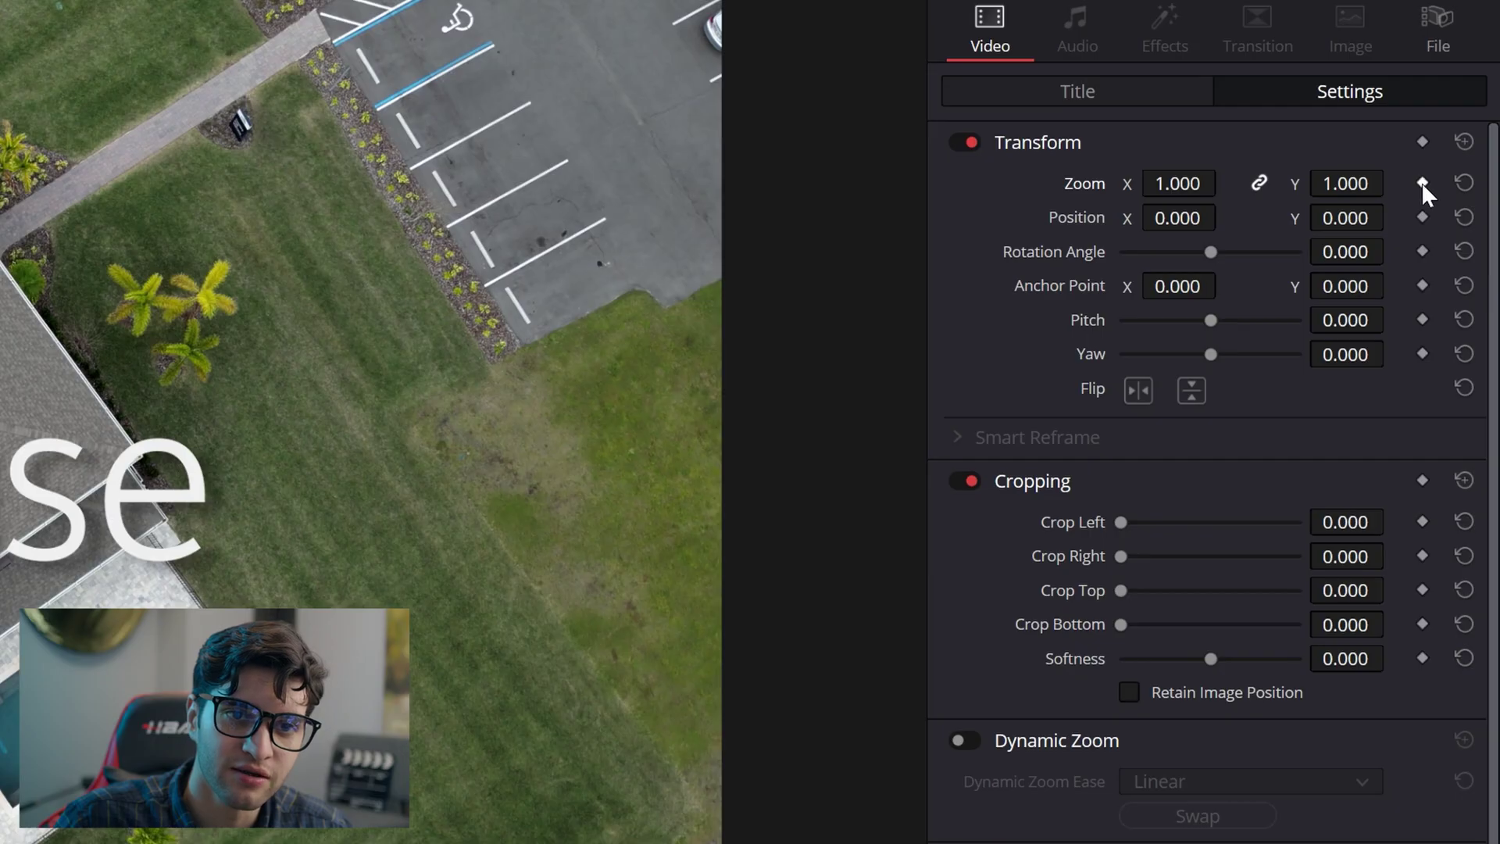
left_click(1422, 183)
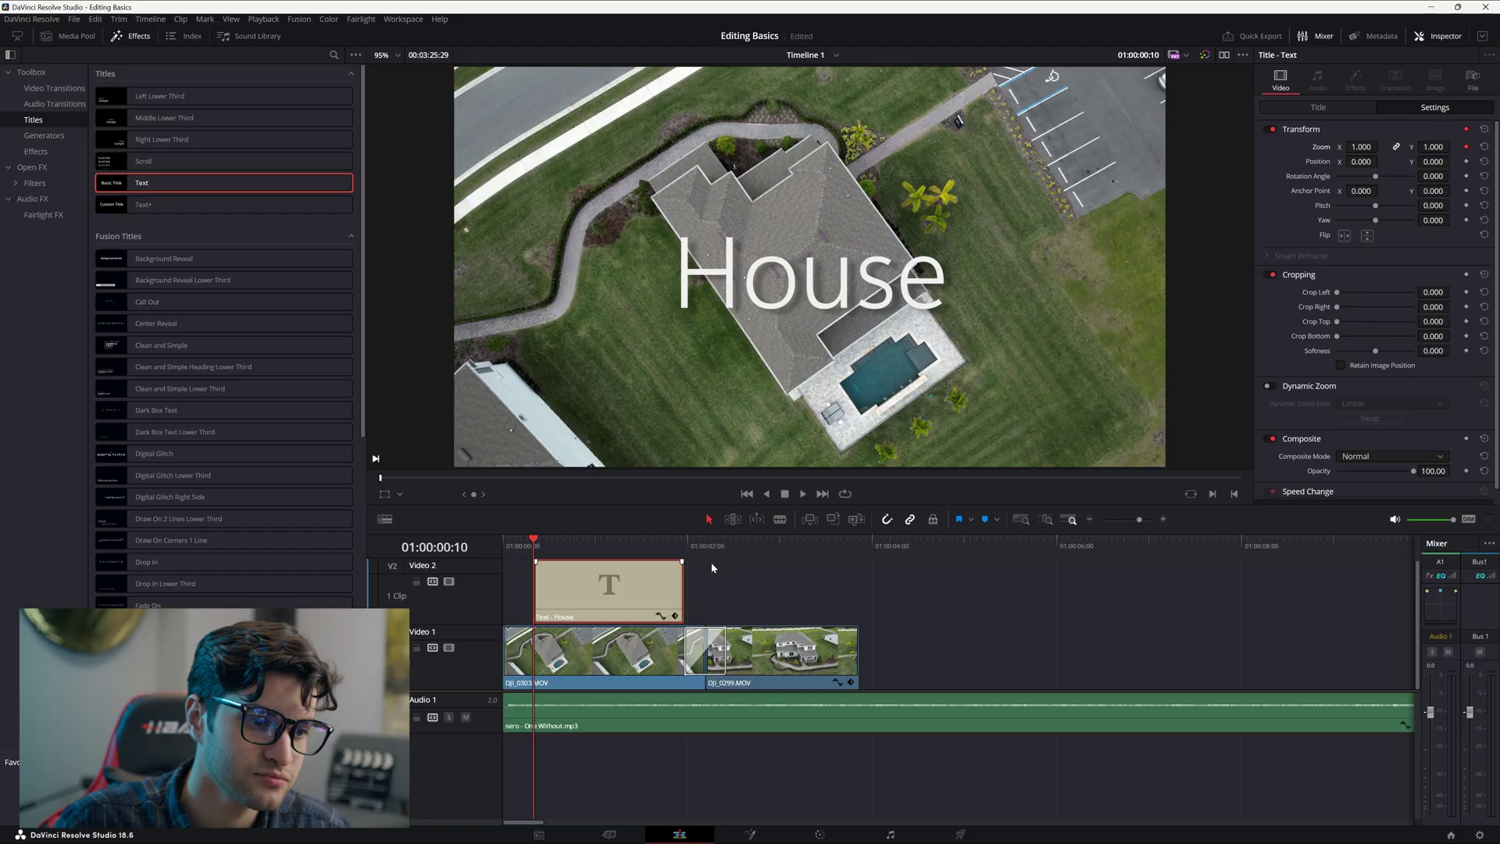
left_click(684, 544)
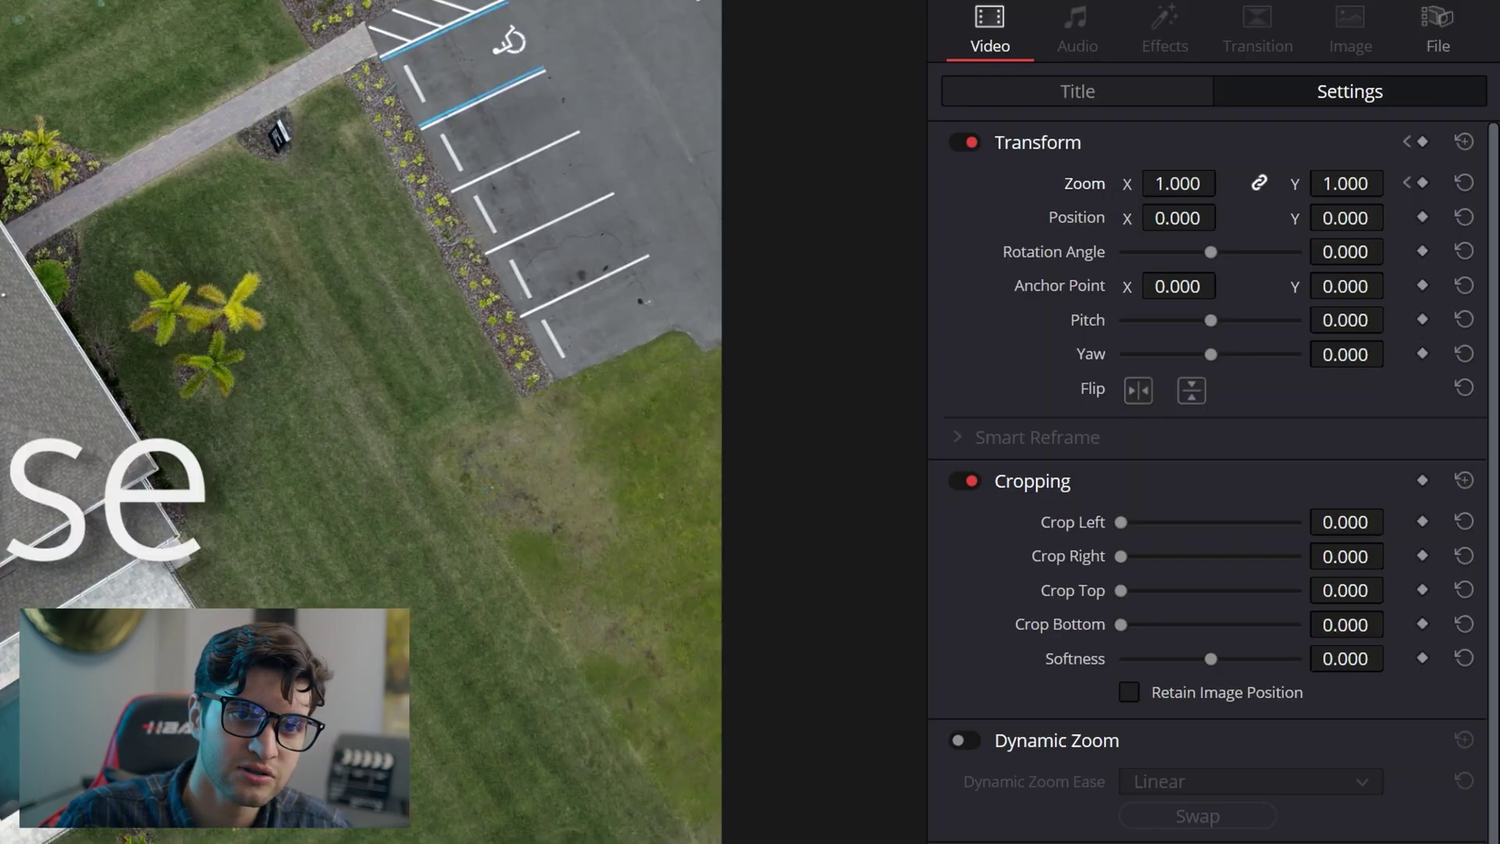
left_click_drag(1172, 185, 1250, 182)
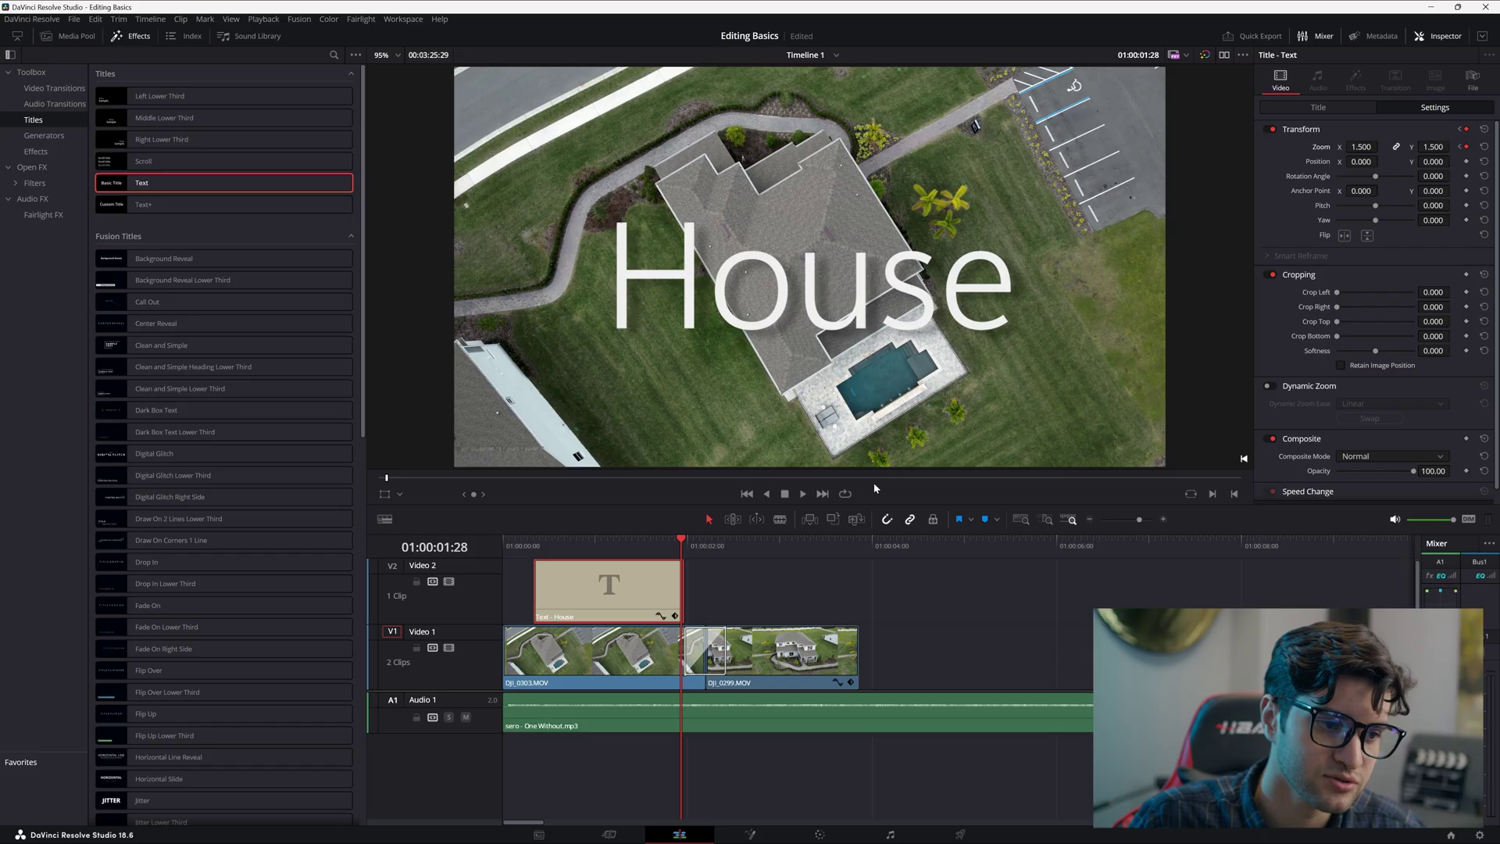
Compare the title at its first and last zoom keyframes, and play the animation between them
left_click(533, 542)
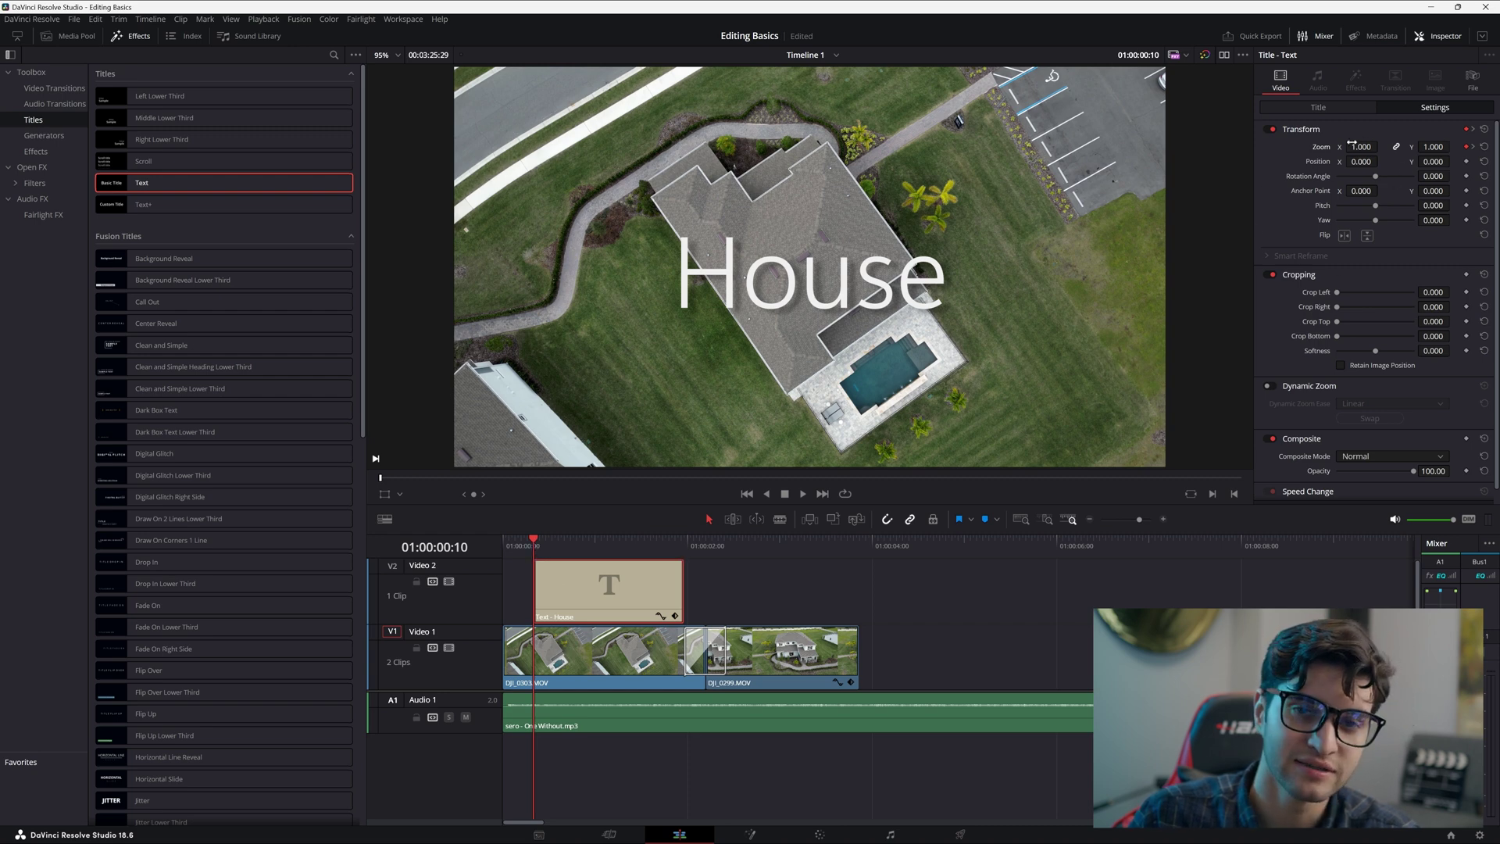
left_click(680, 545)
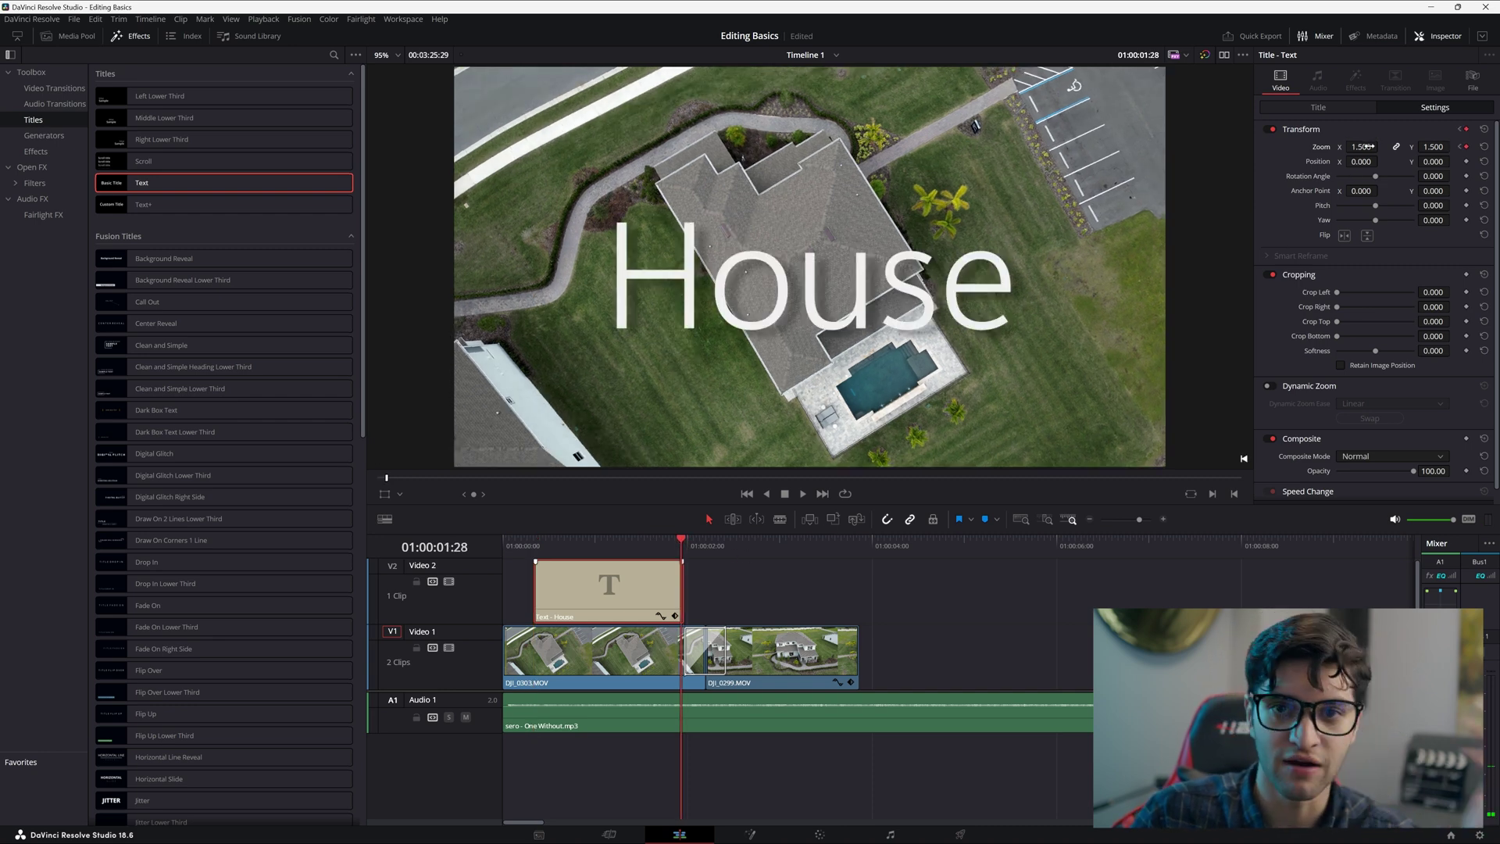
left_click(538, 546)
key("space")
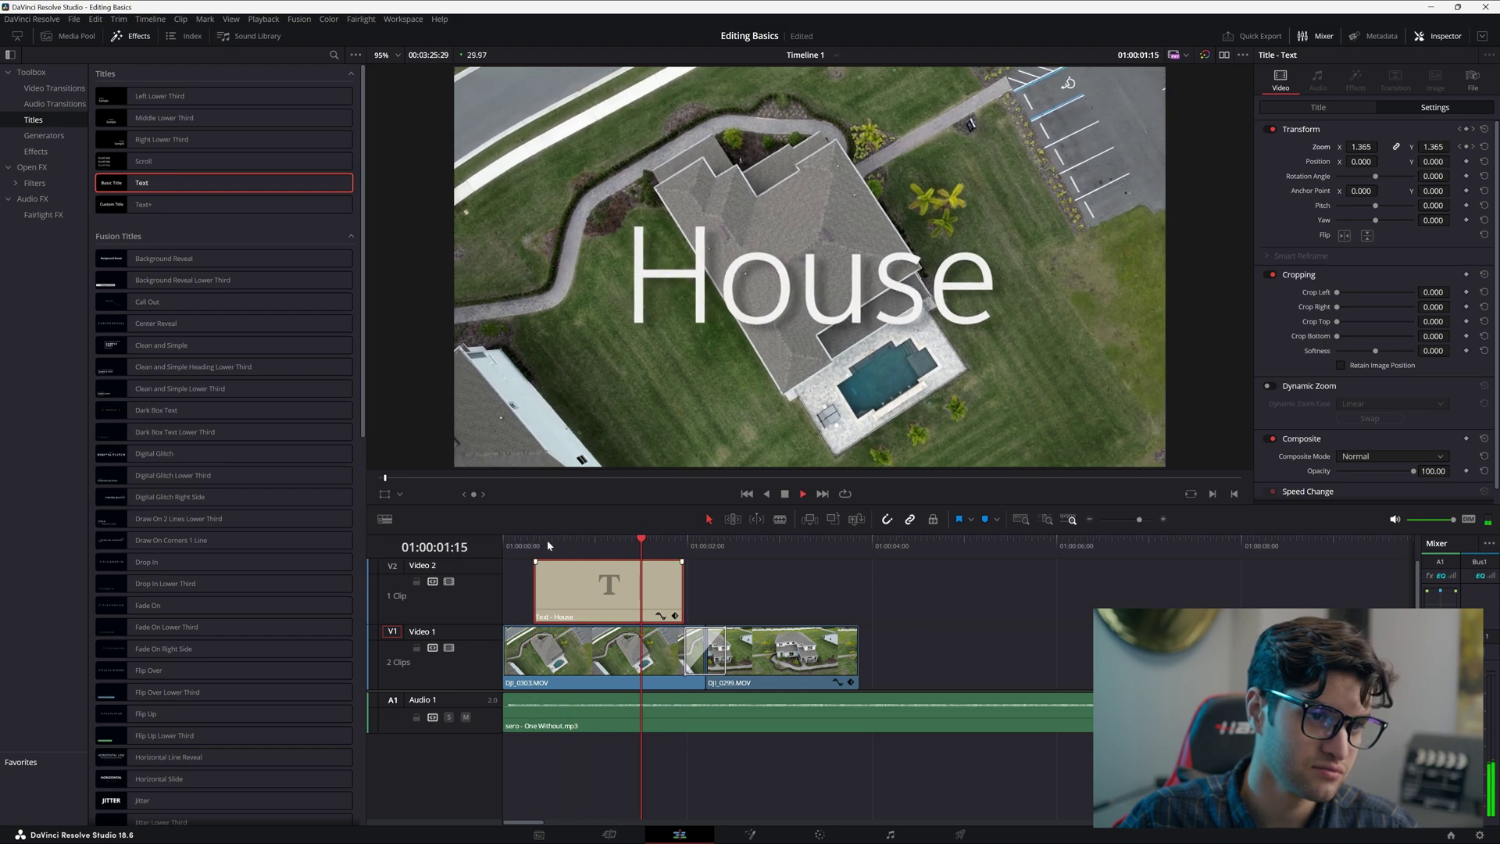
Move the House title back to the timeline start and replay its zoom animation
left_click_drag(611, 577, 580, 577)
key("Home")
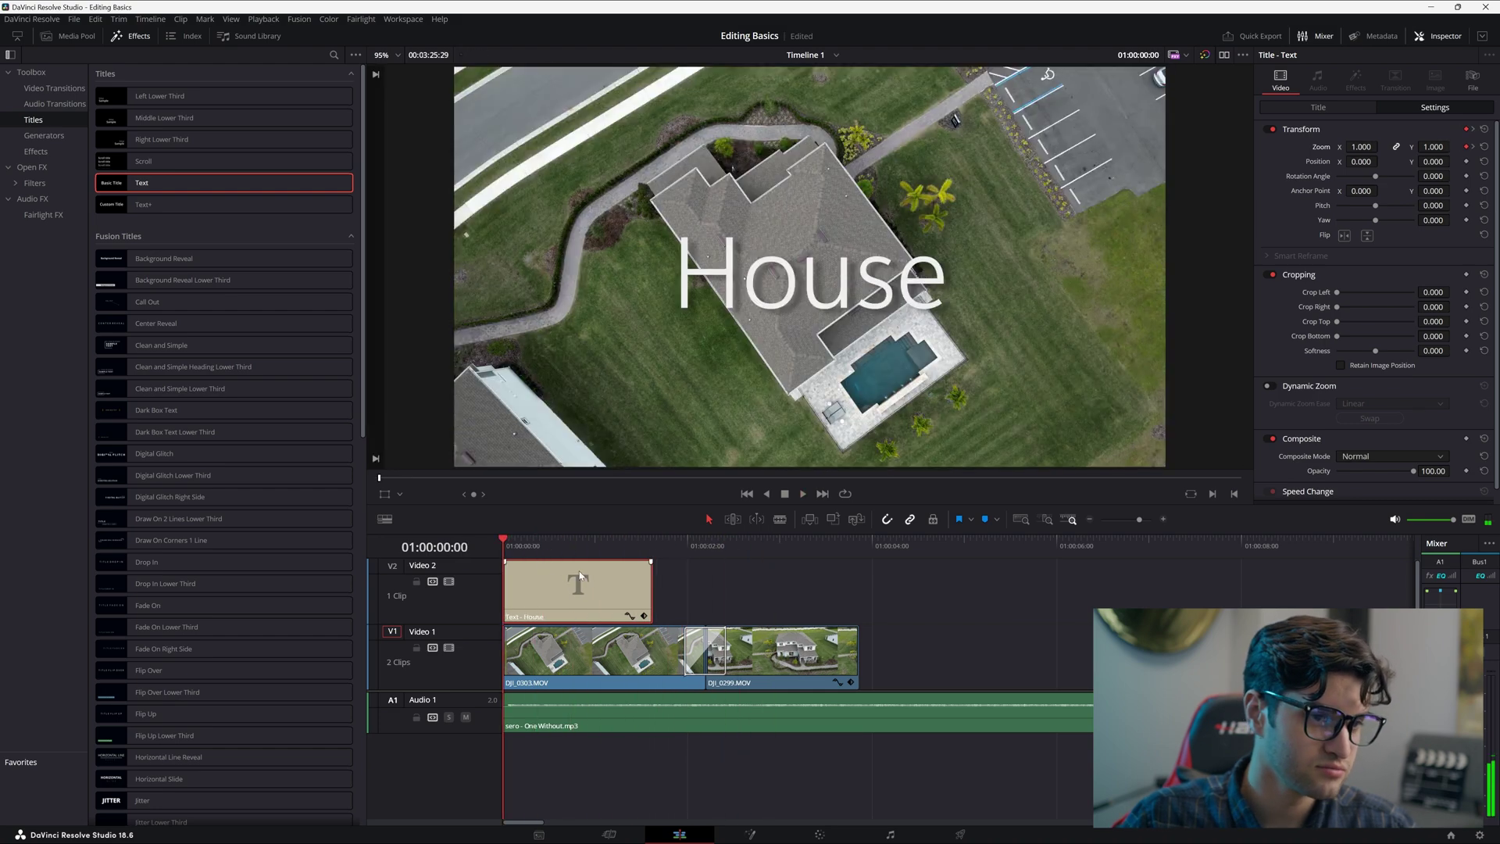
key("space")
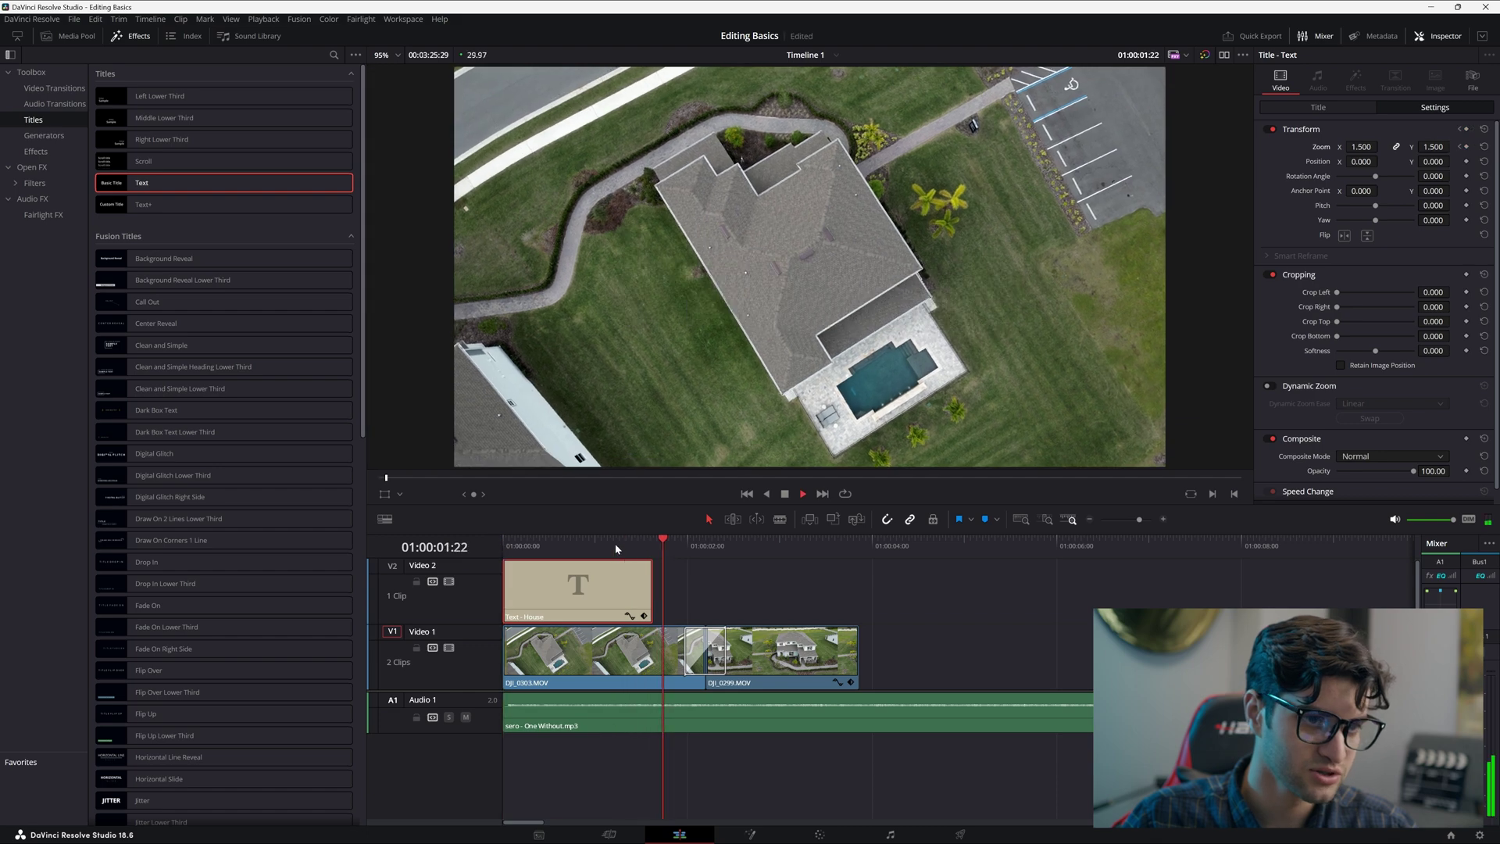
left_click(594, 546)
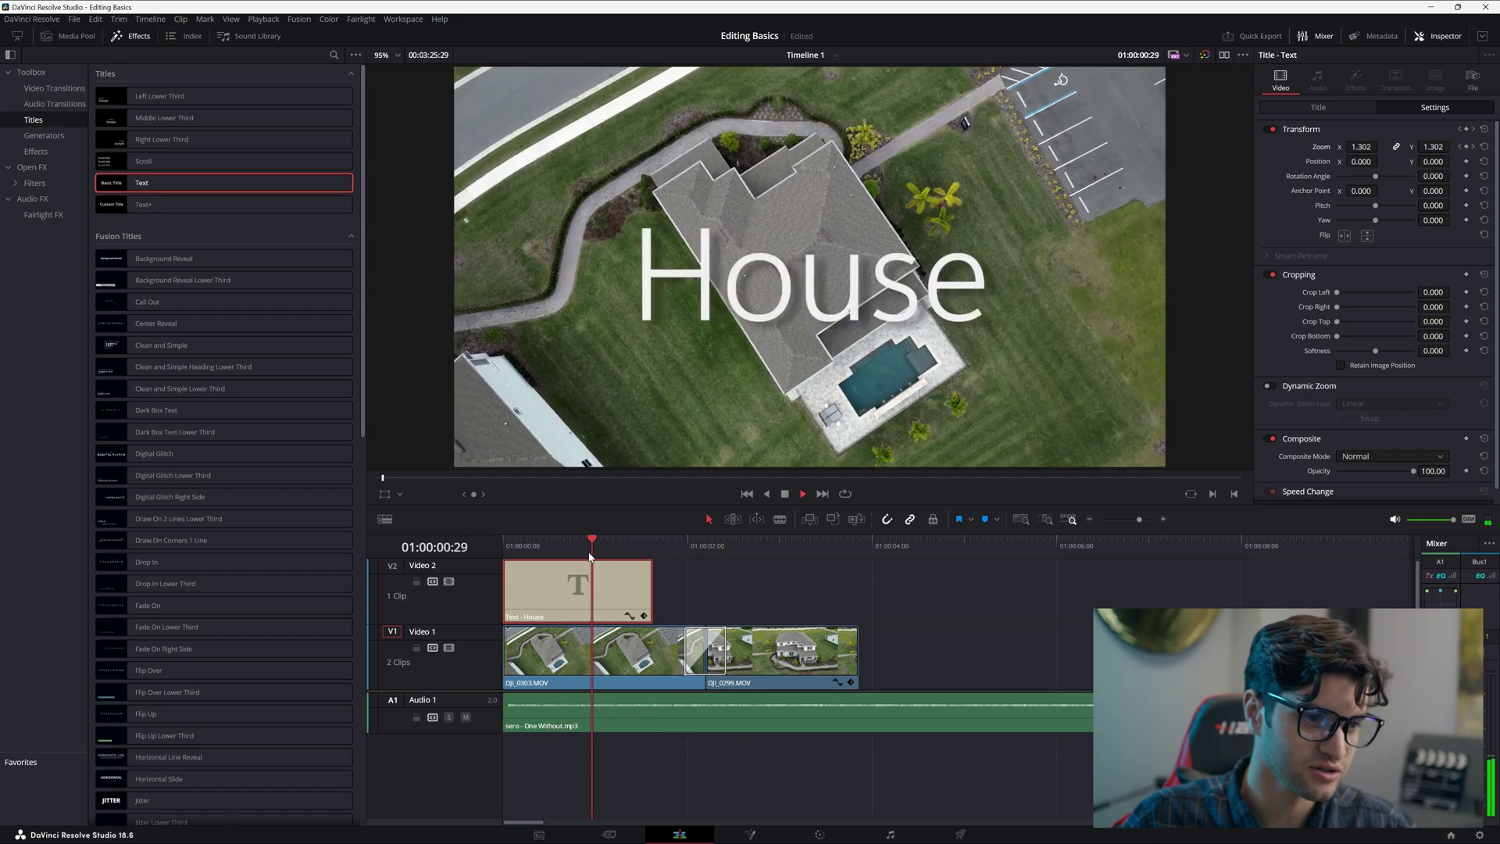
key("space")
Add a short fade-out to the end of the House title clip on Video 2
left_click_drag(651, 562, 646, 562)
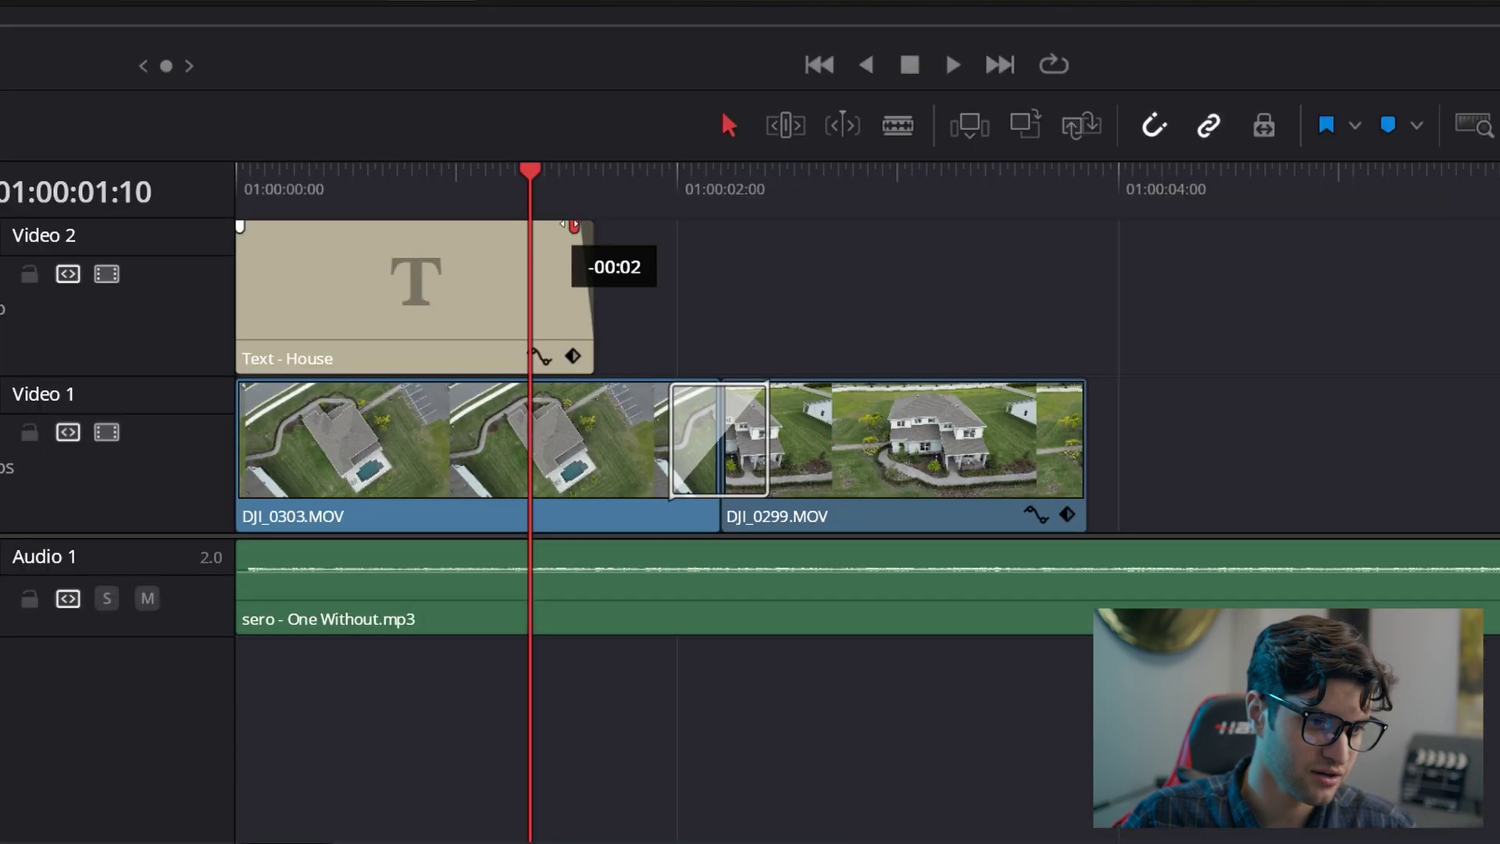
left_click_drag(508, 226, 509, 224)
left_click(416, 179)
Replay the opening from the timeline start several times to check the title's zoom and fade-out
key("space")
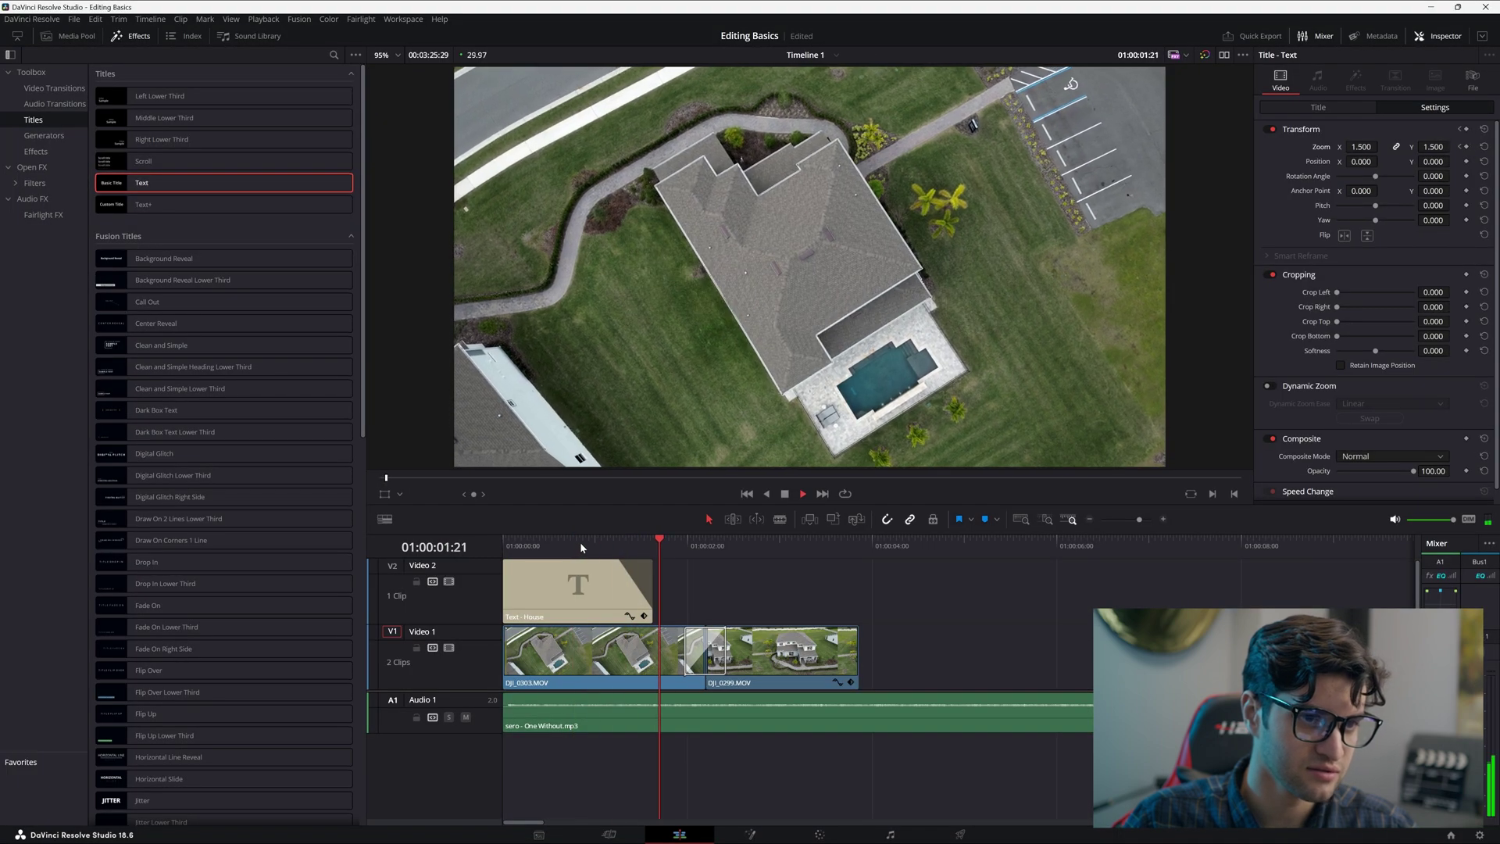
left_click(558, 542)
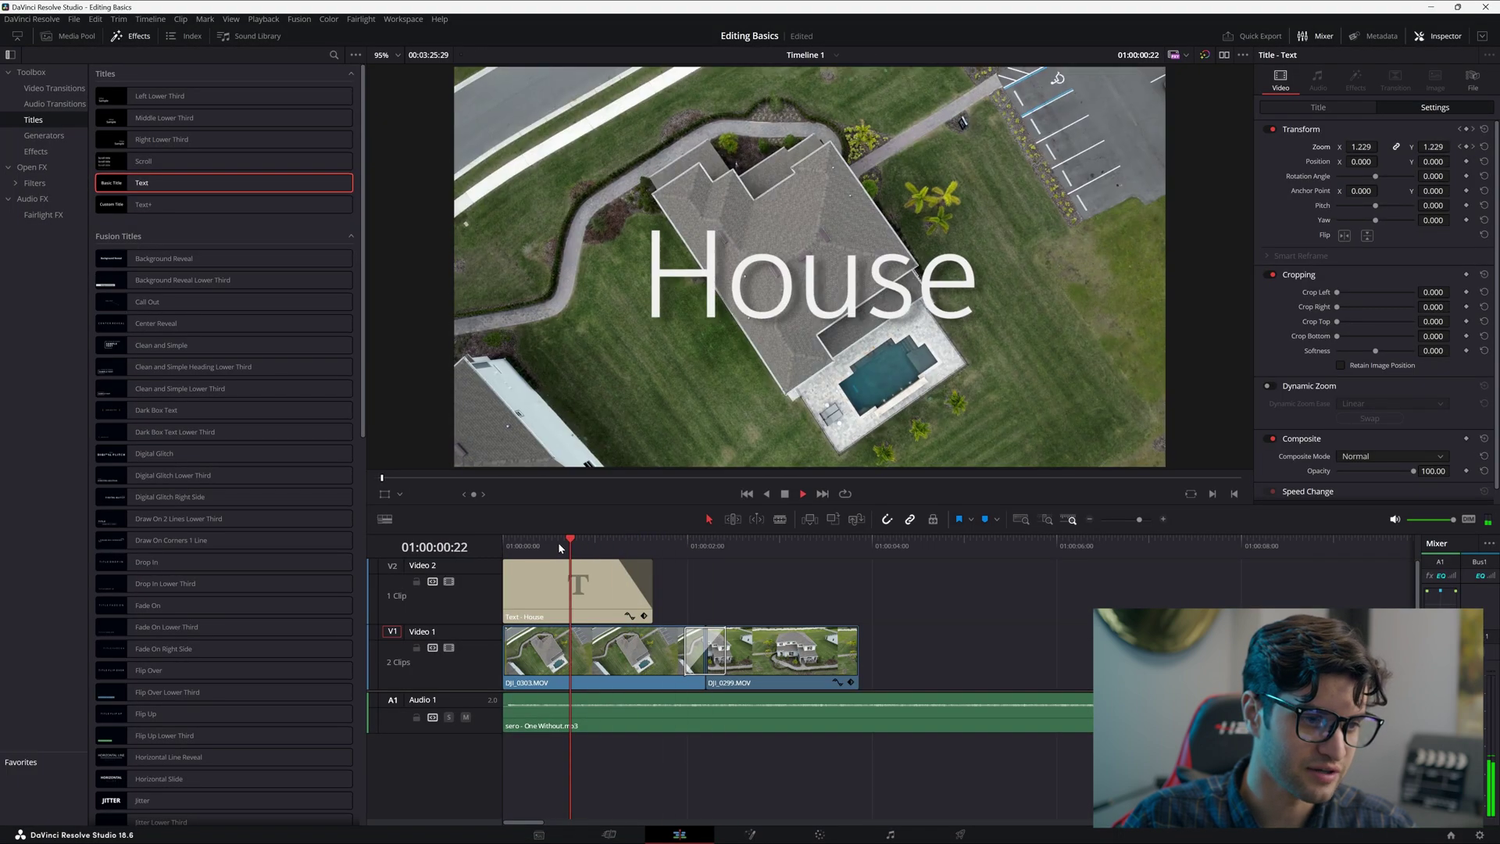
left_click(504, 542)
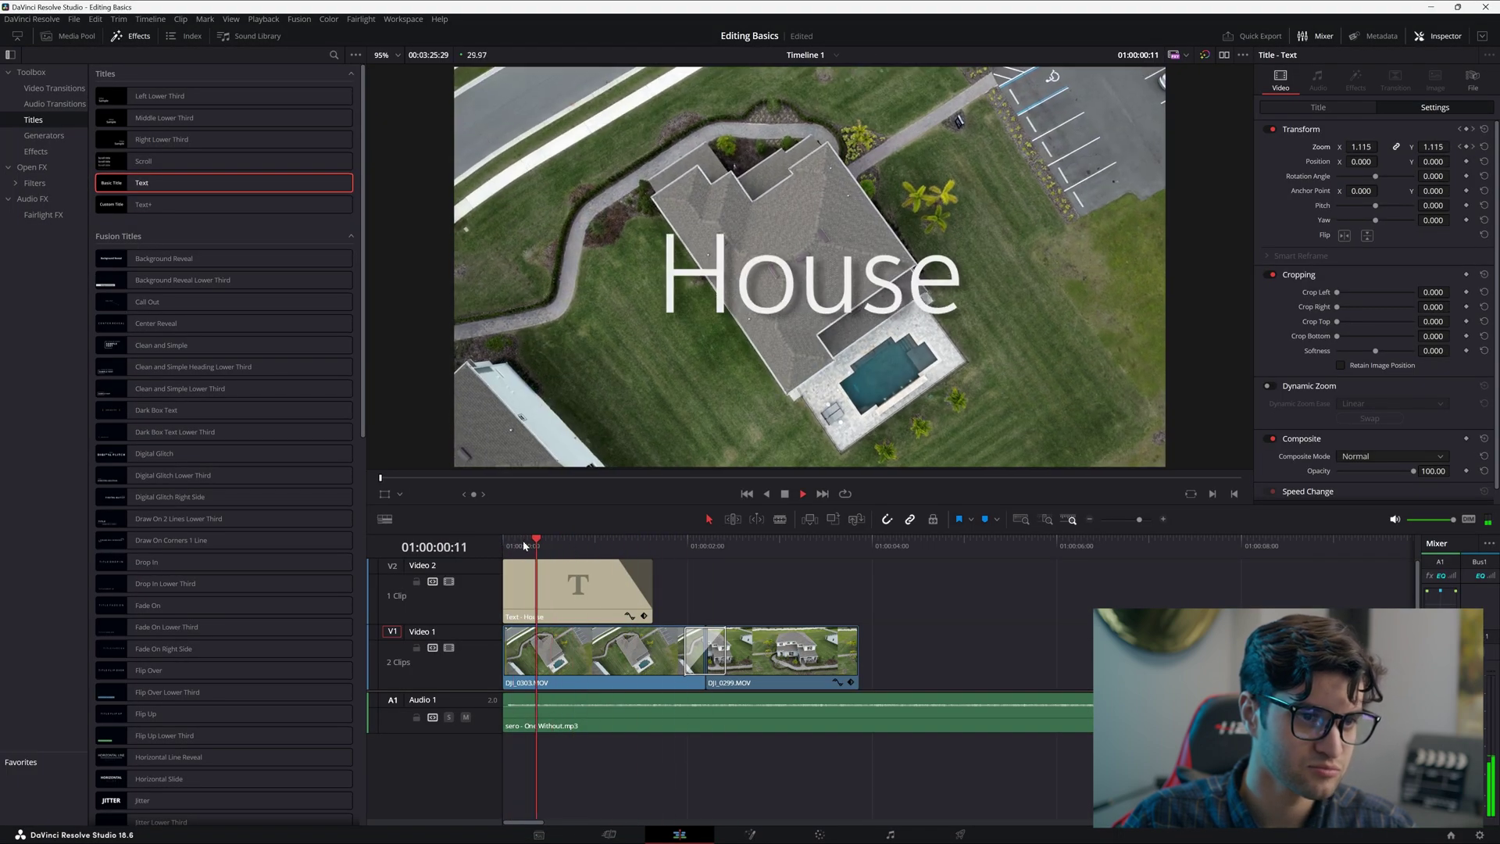
left_click(508, 542)
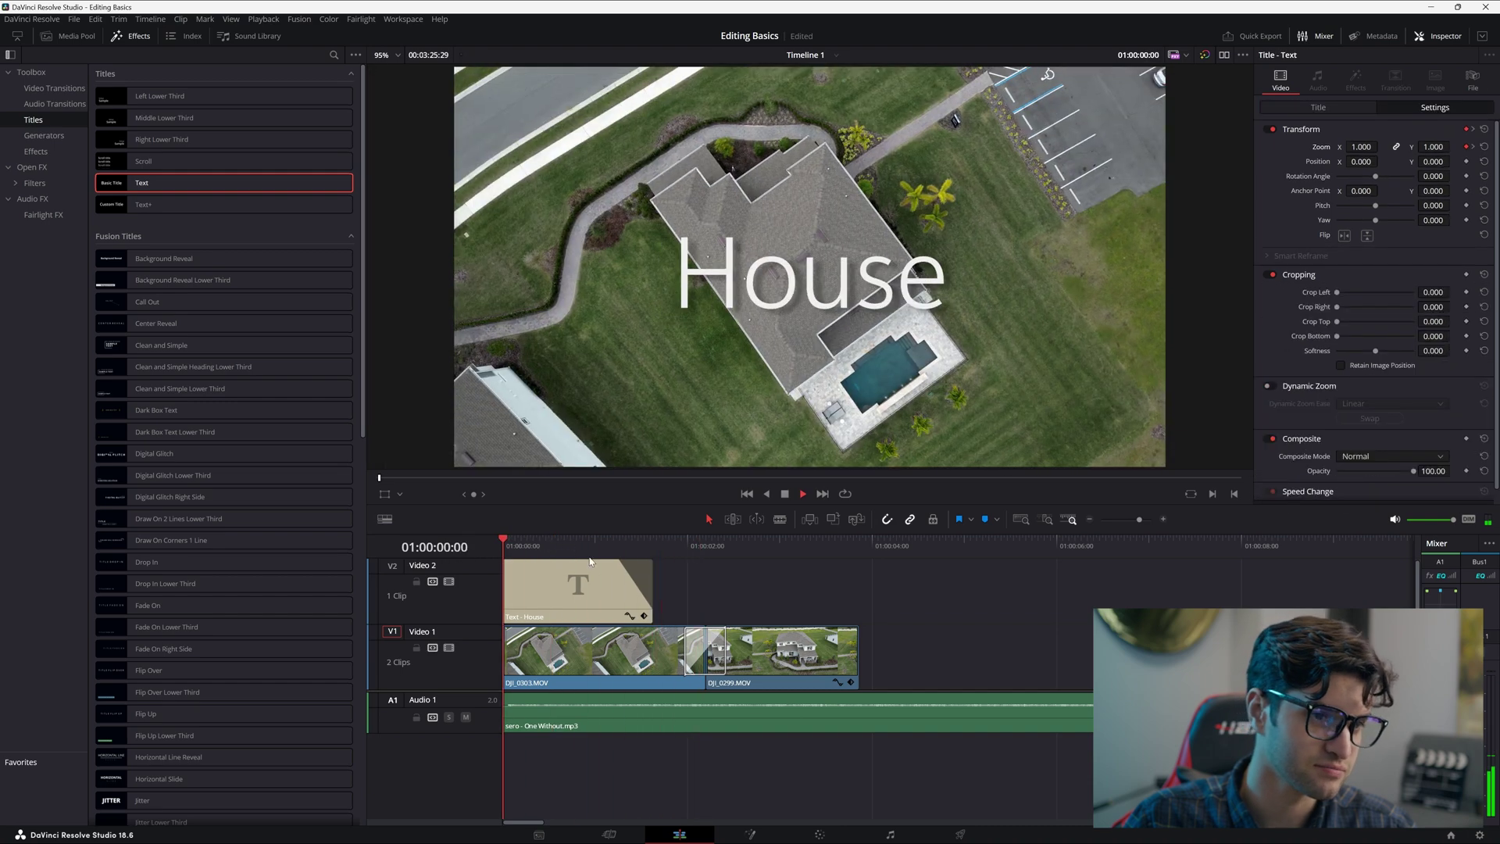
key("space")
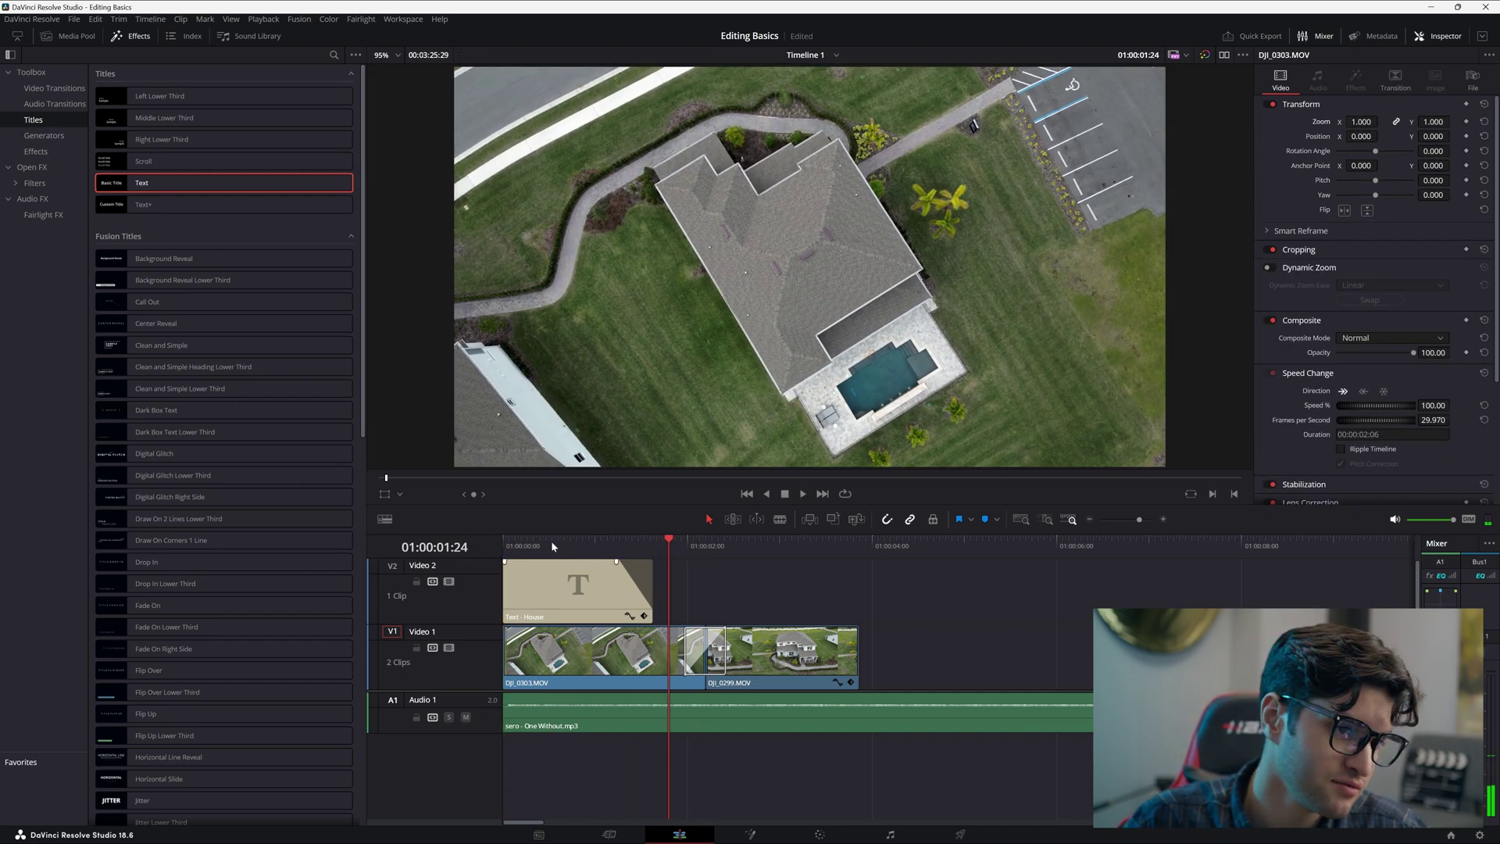
left_click(504, 542)
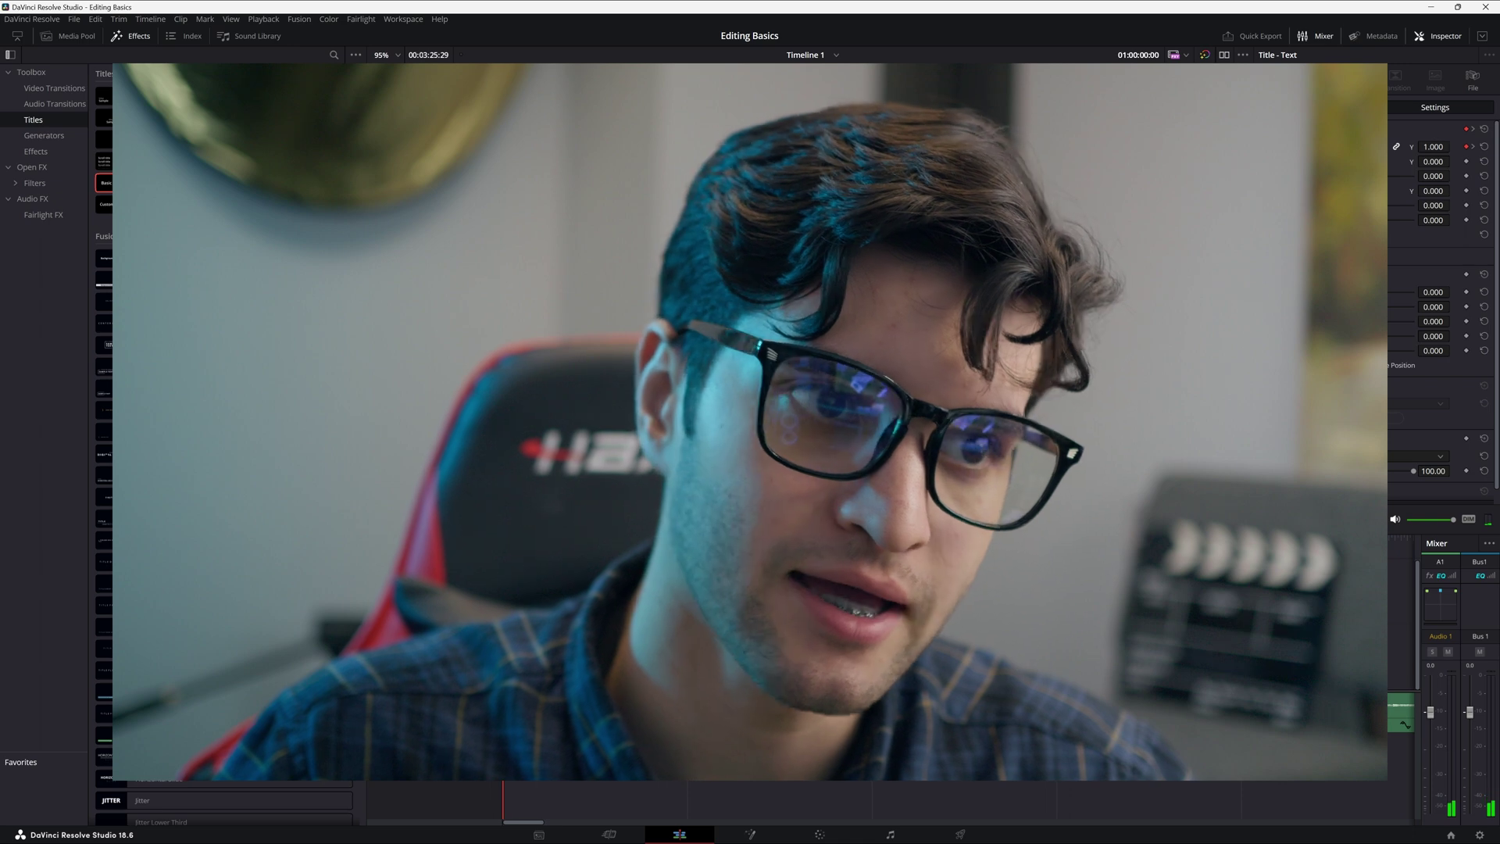
Trim the end of the background music on Audio 1 back to shortly after the last Video 1 clip
left_click(517, 542)
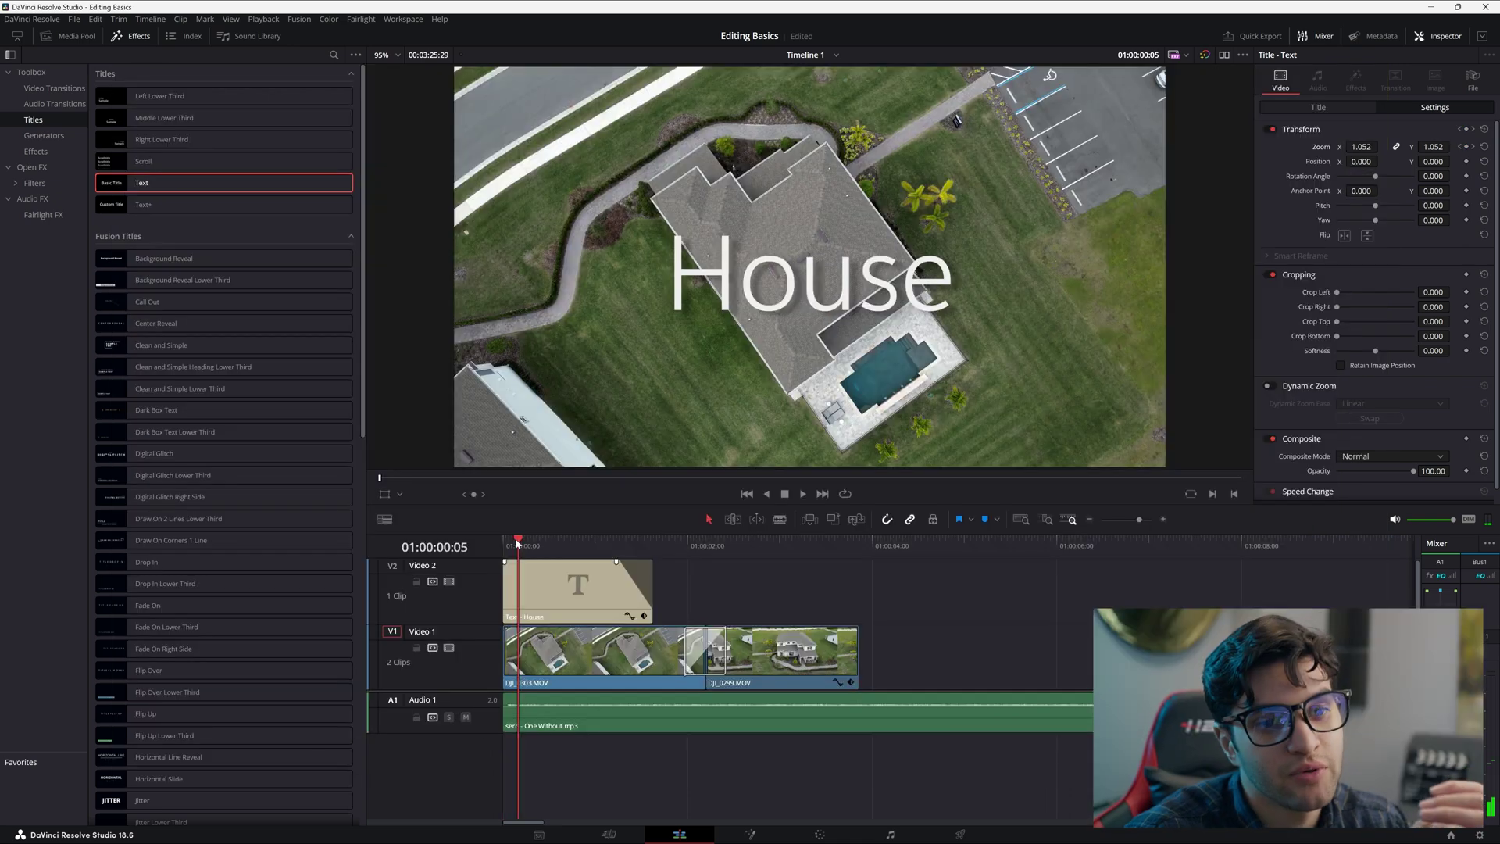
scroll(852, 658, "down", 5)
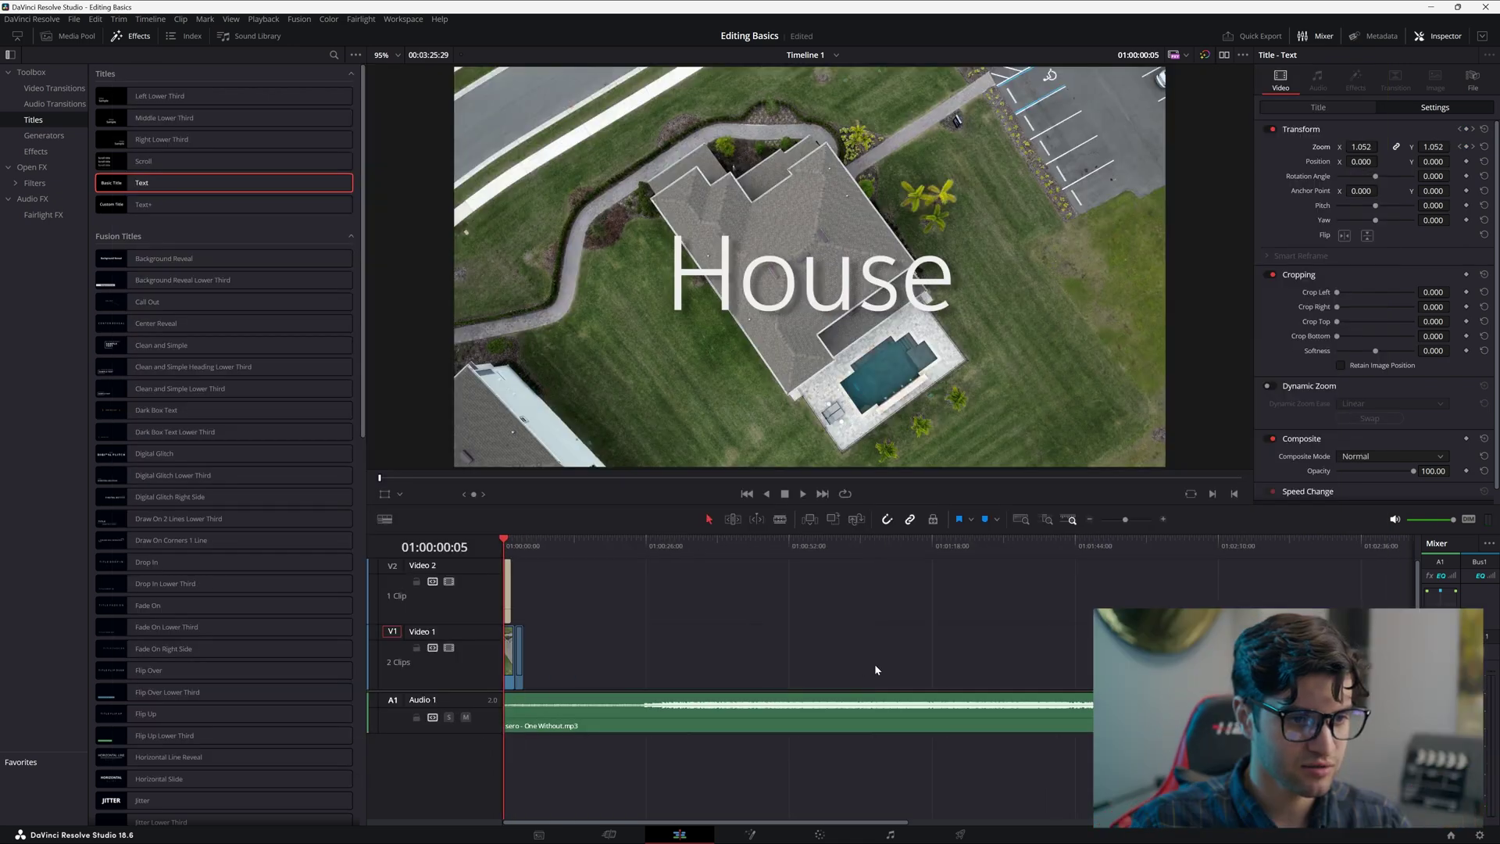
left_click_drag(1084, 700, 546, 703)
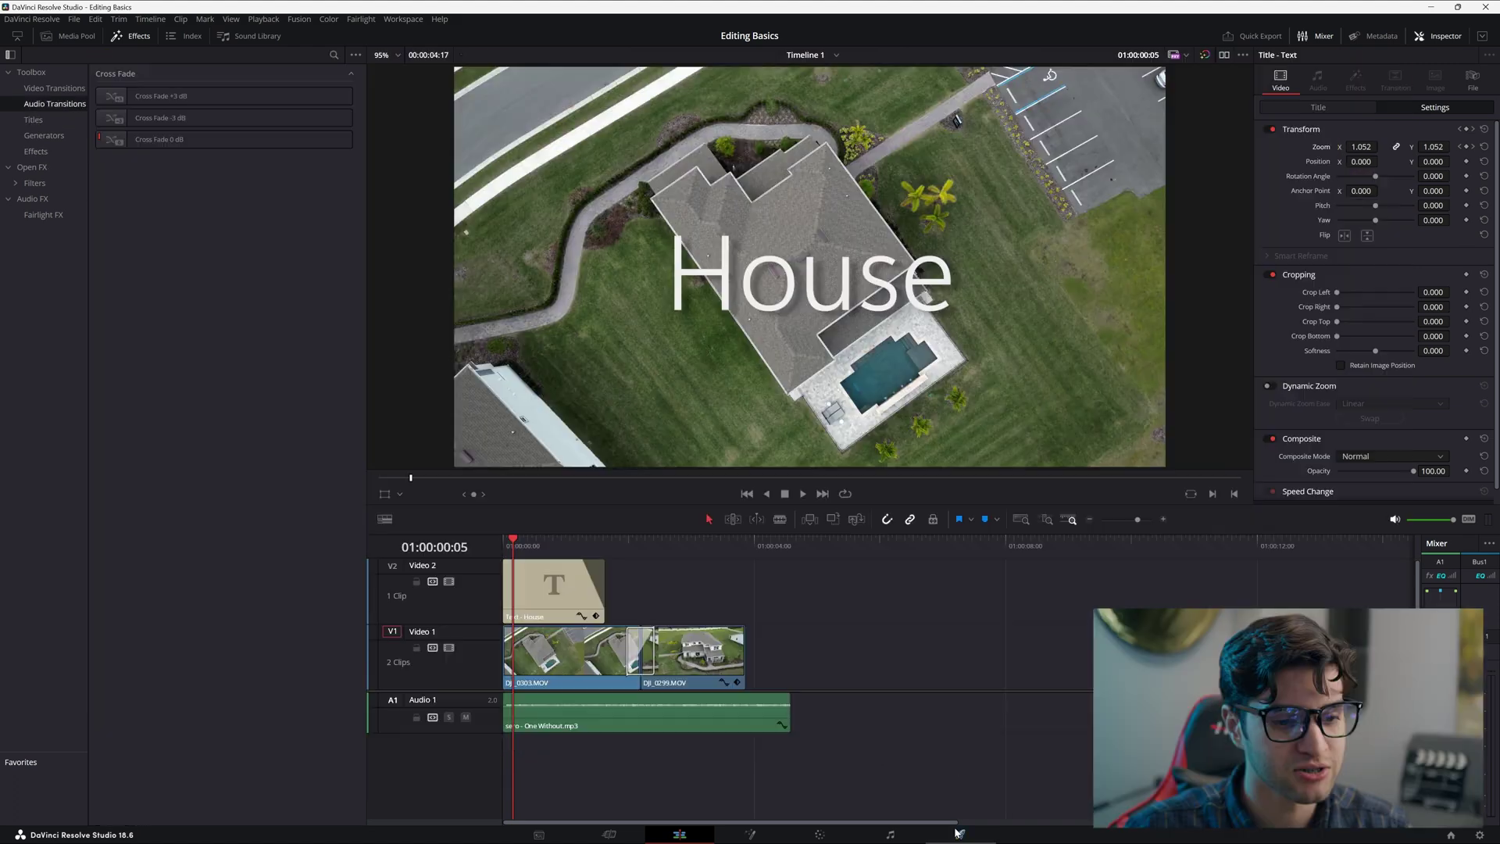
Go to the Deliver page, name the render file House and set its save location to the Downloads folder
left_click(959, 834)
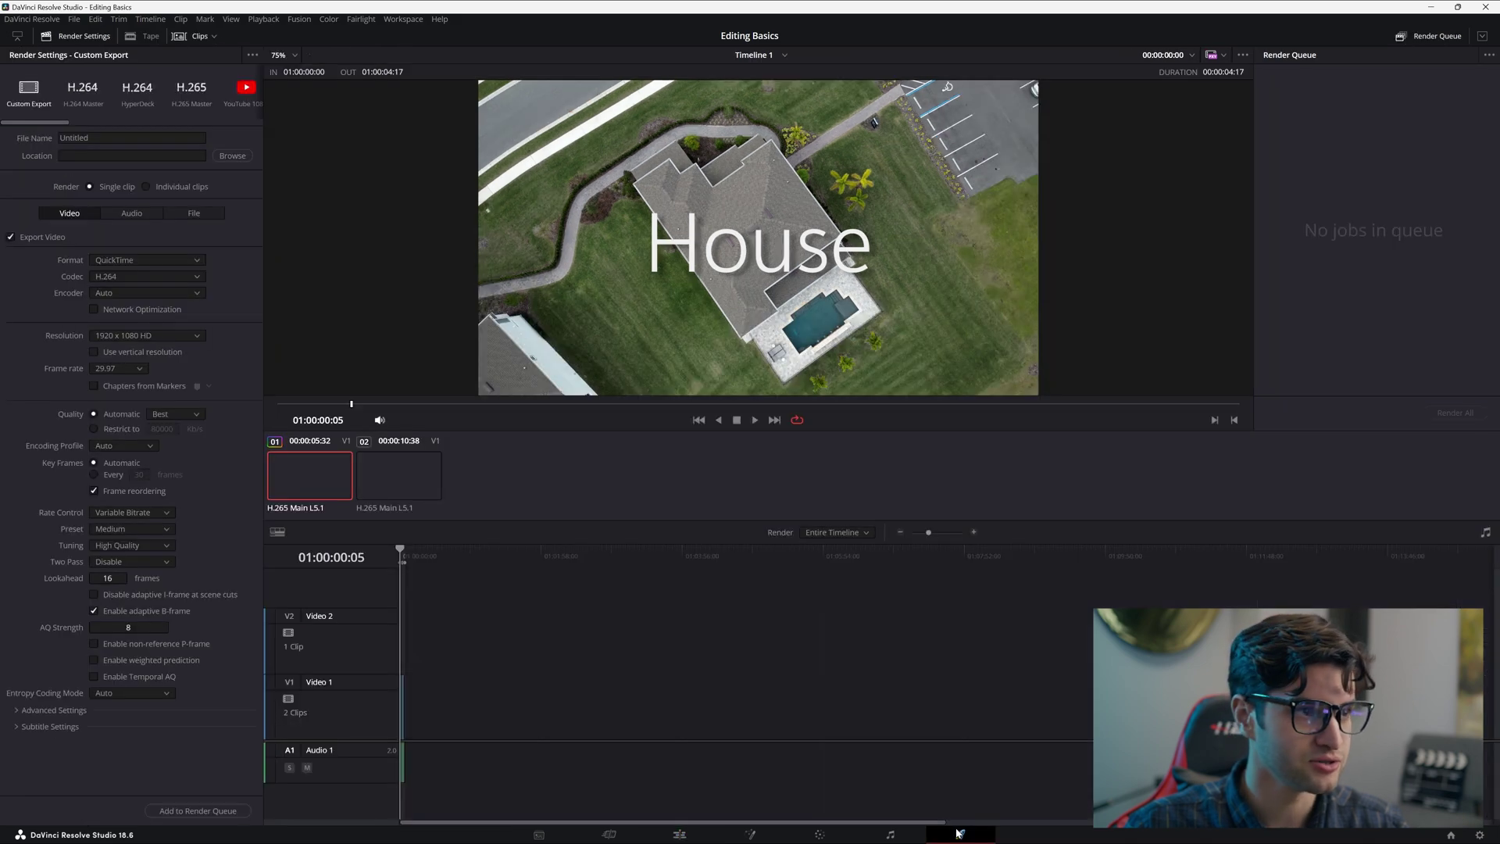
left_click(118, 137)
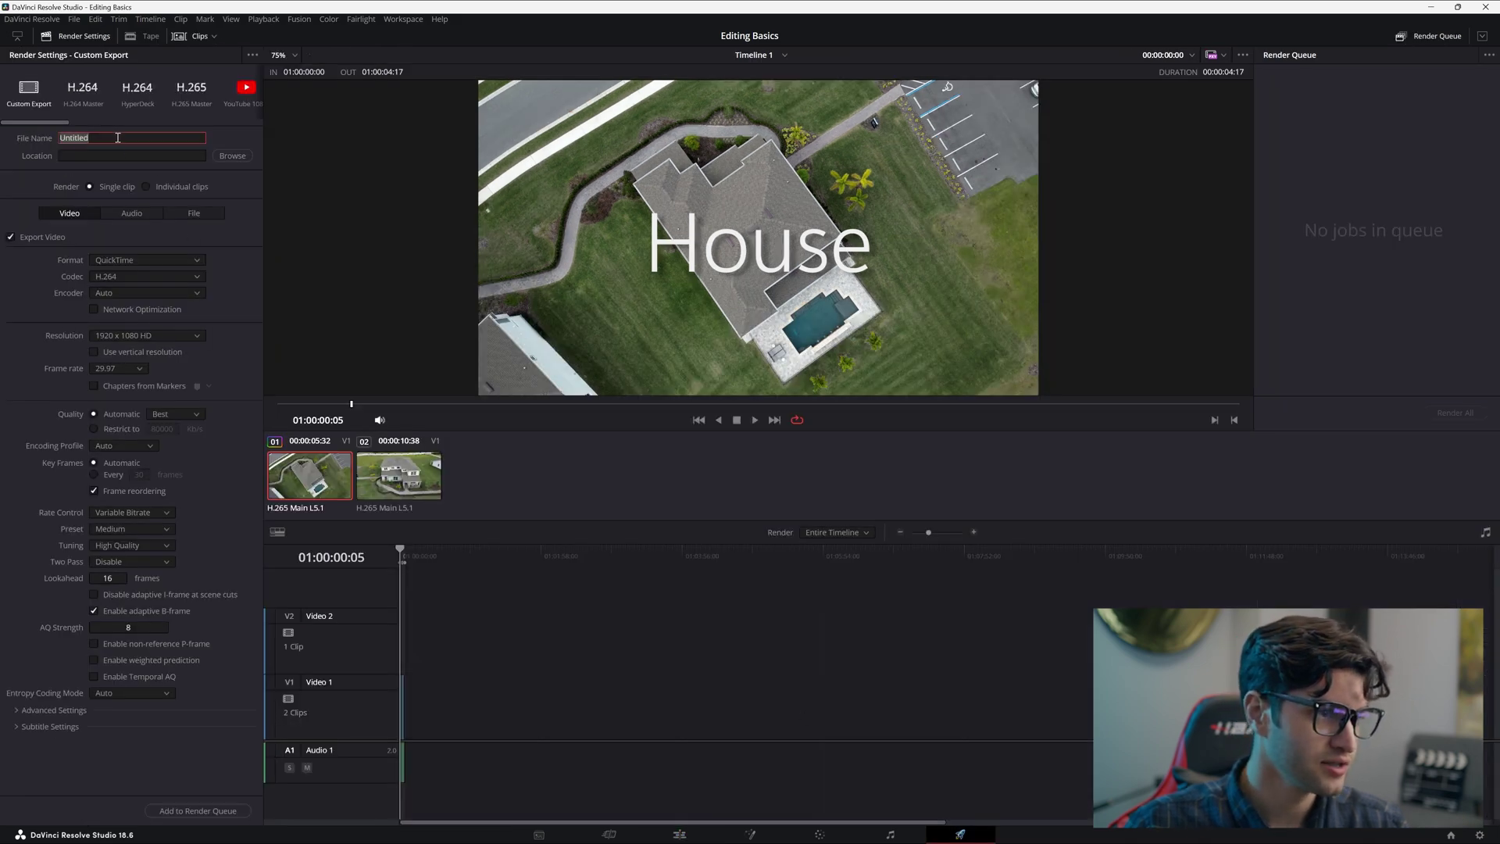
key("BackSpace")
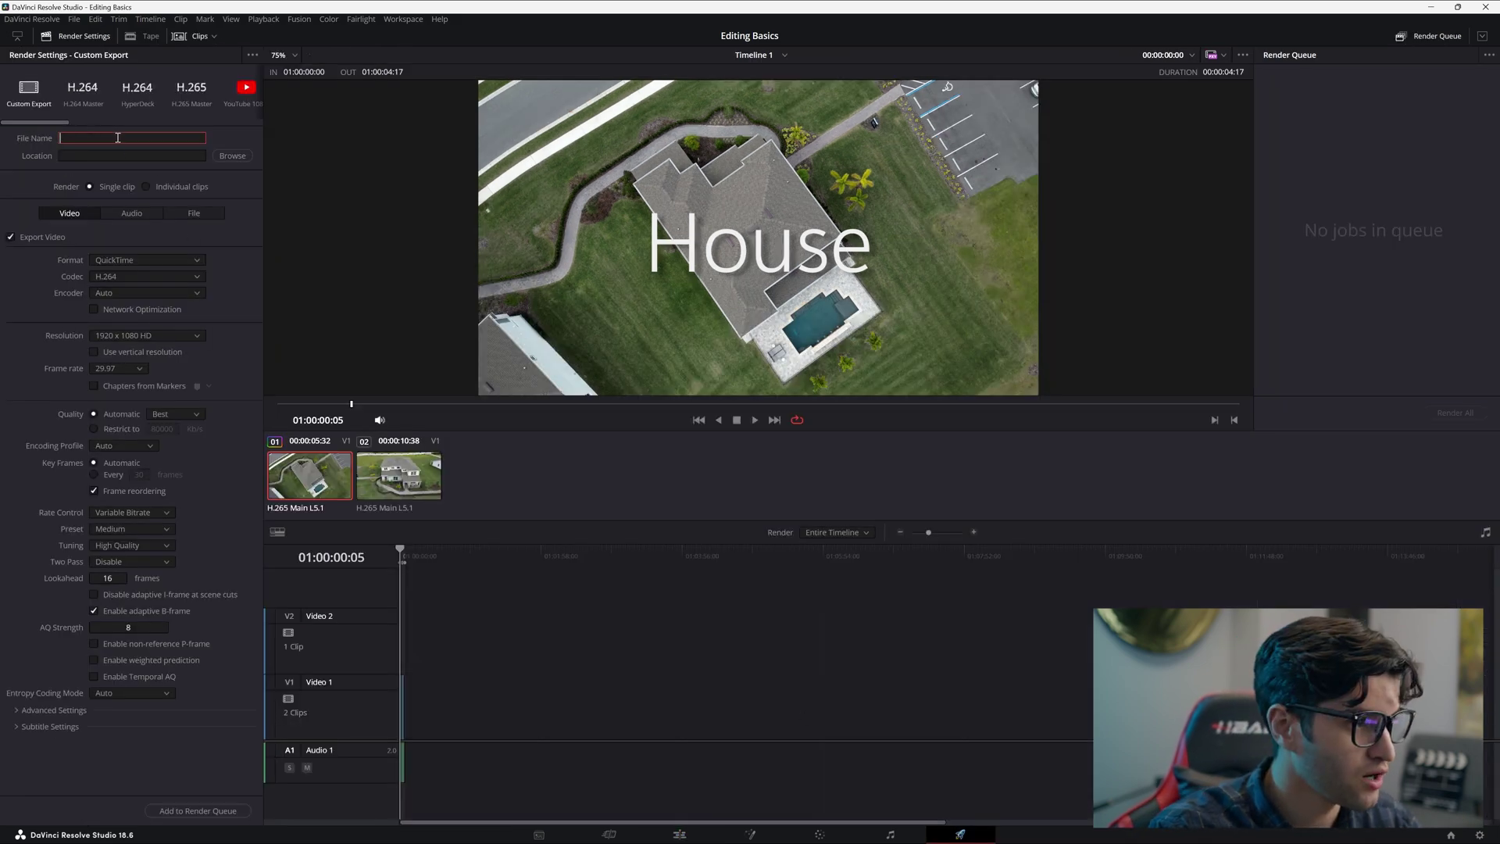
type("House")
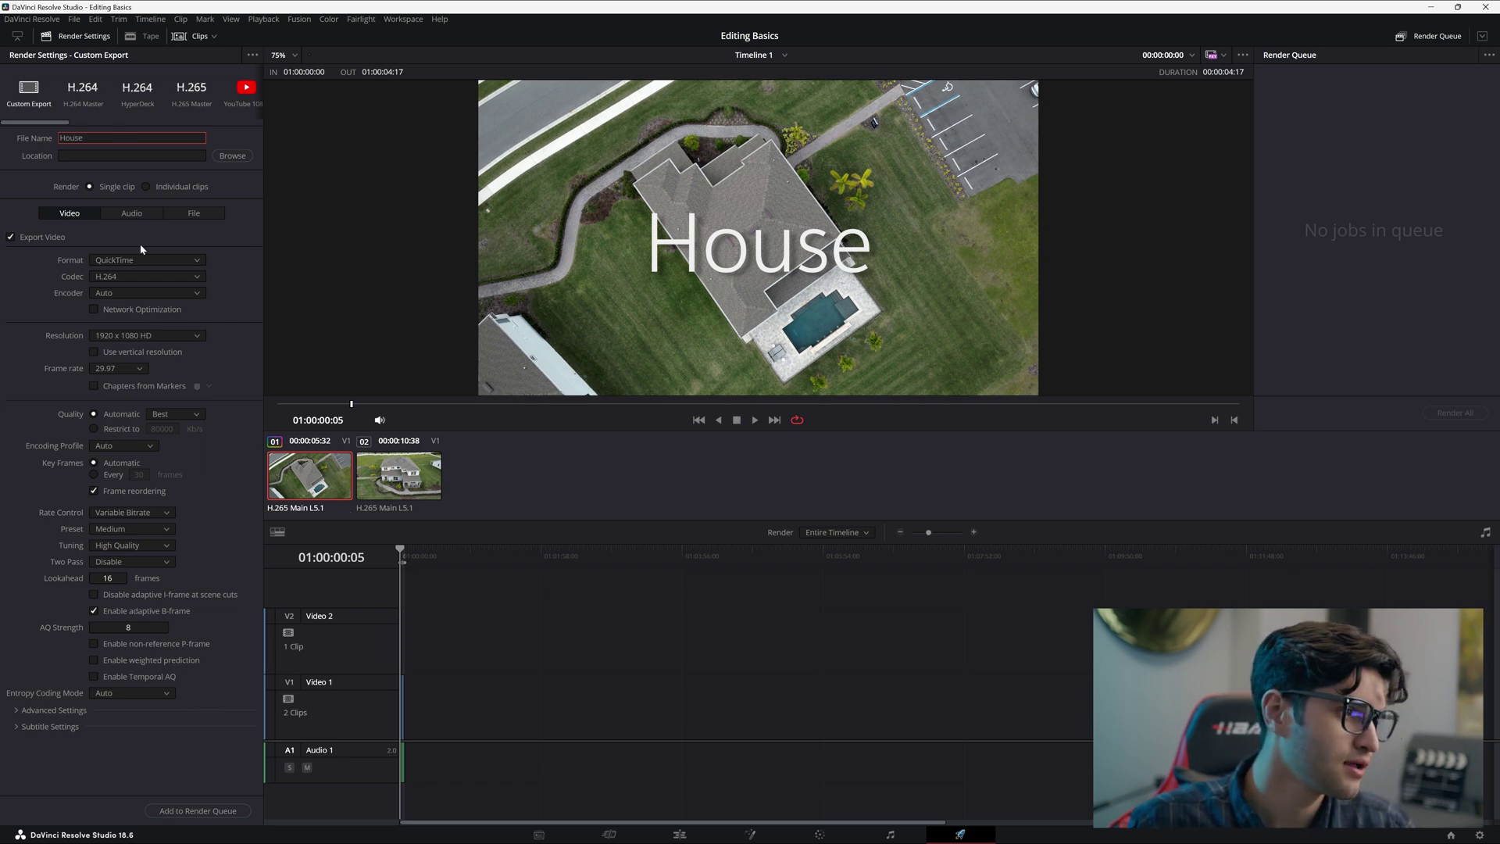
left_click(232, 156)
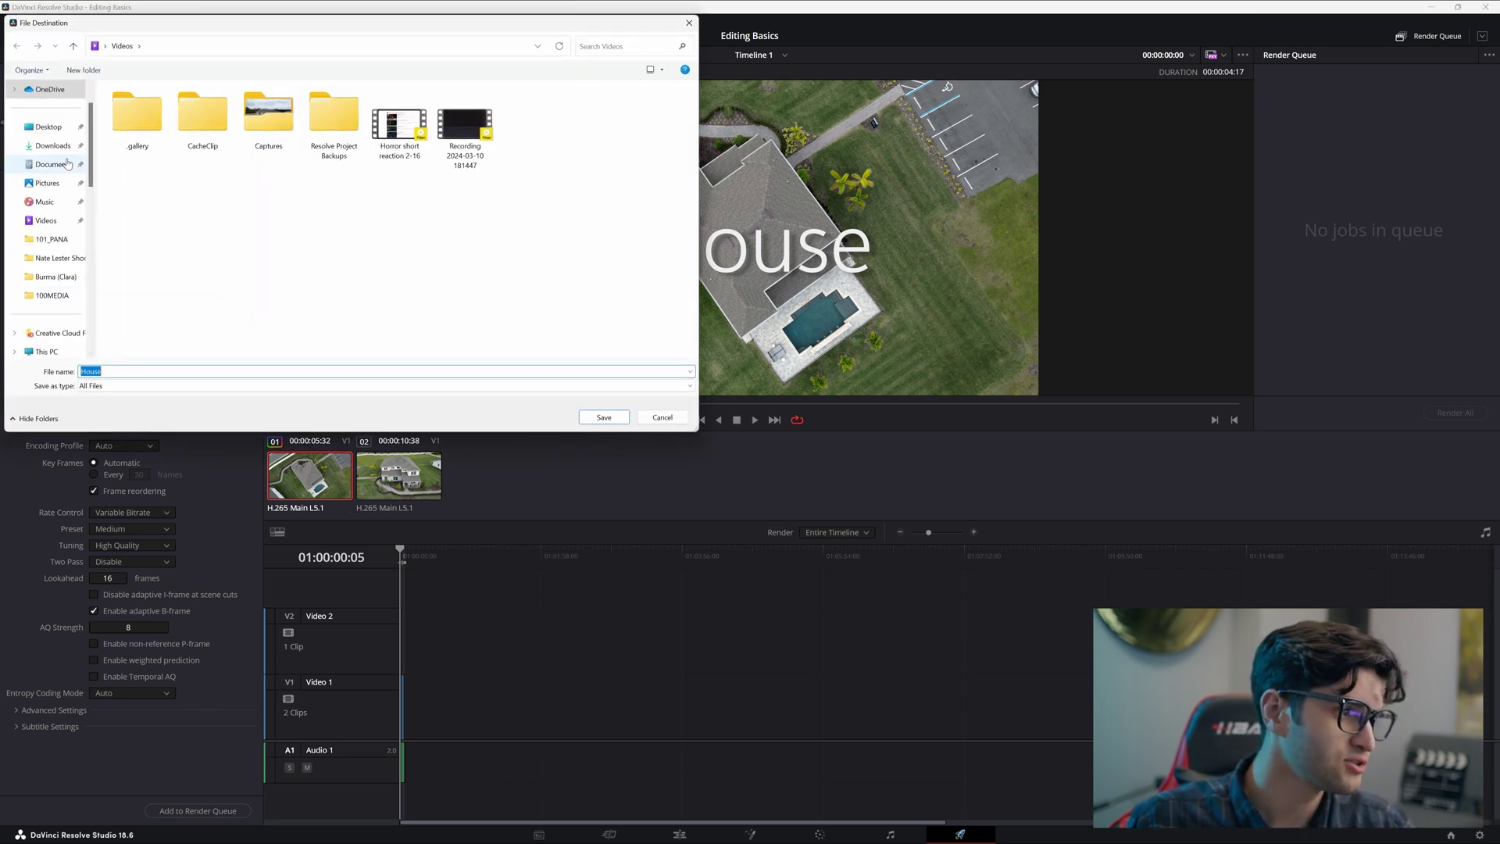
left_click(52, 145)
left_click(604, 417)
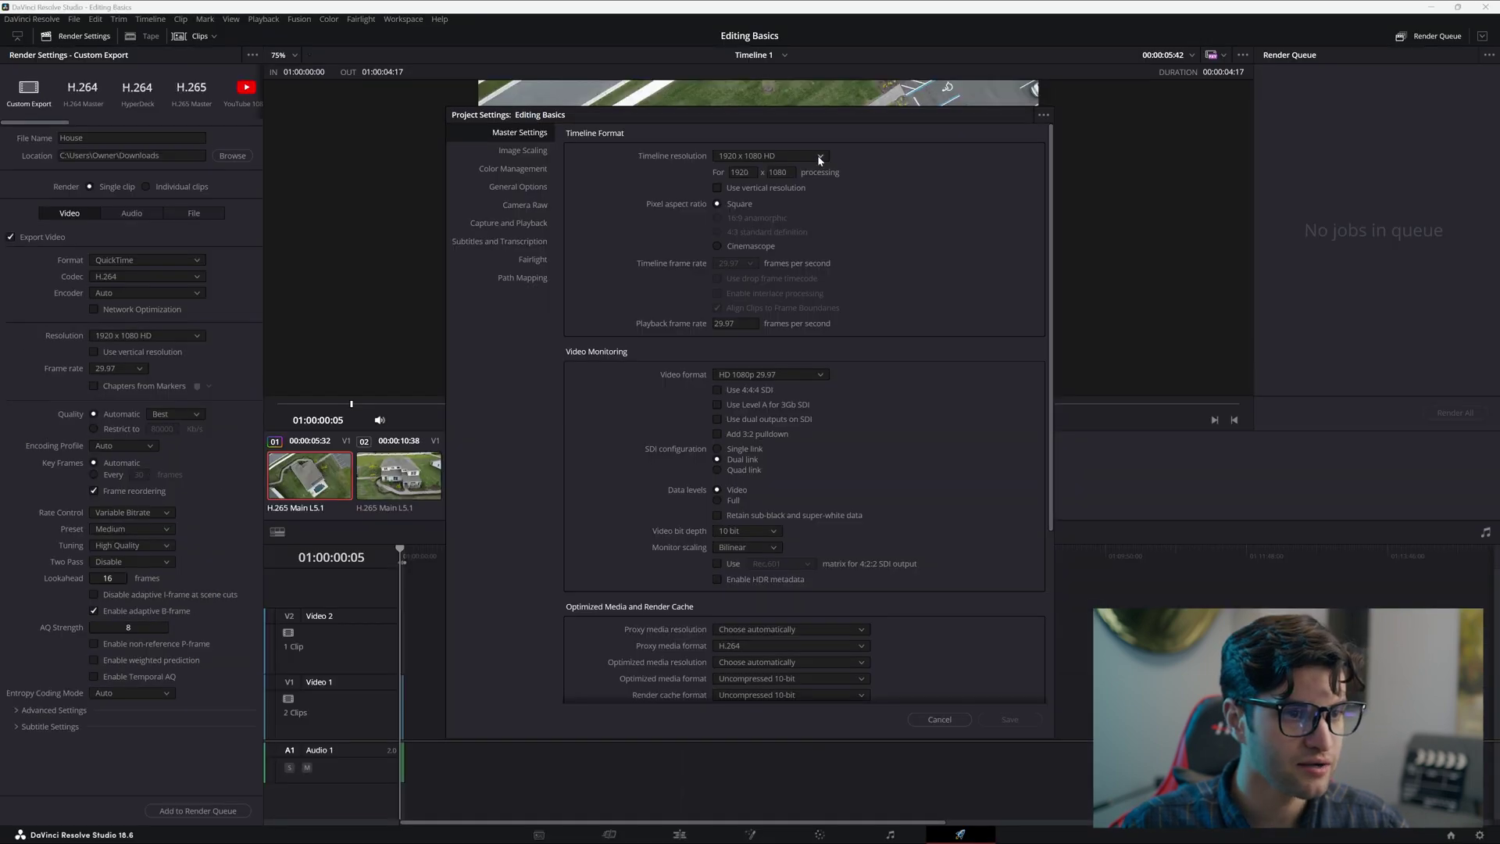
Set the project's timeline resolution to 3840 x 2160 Ultra HD and save the project settings
left_click(819, 157)
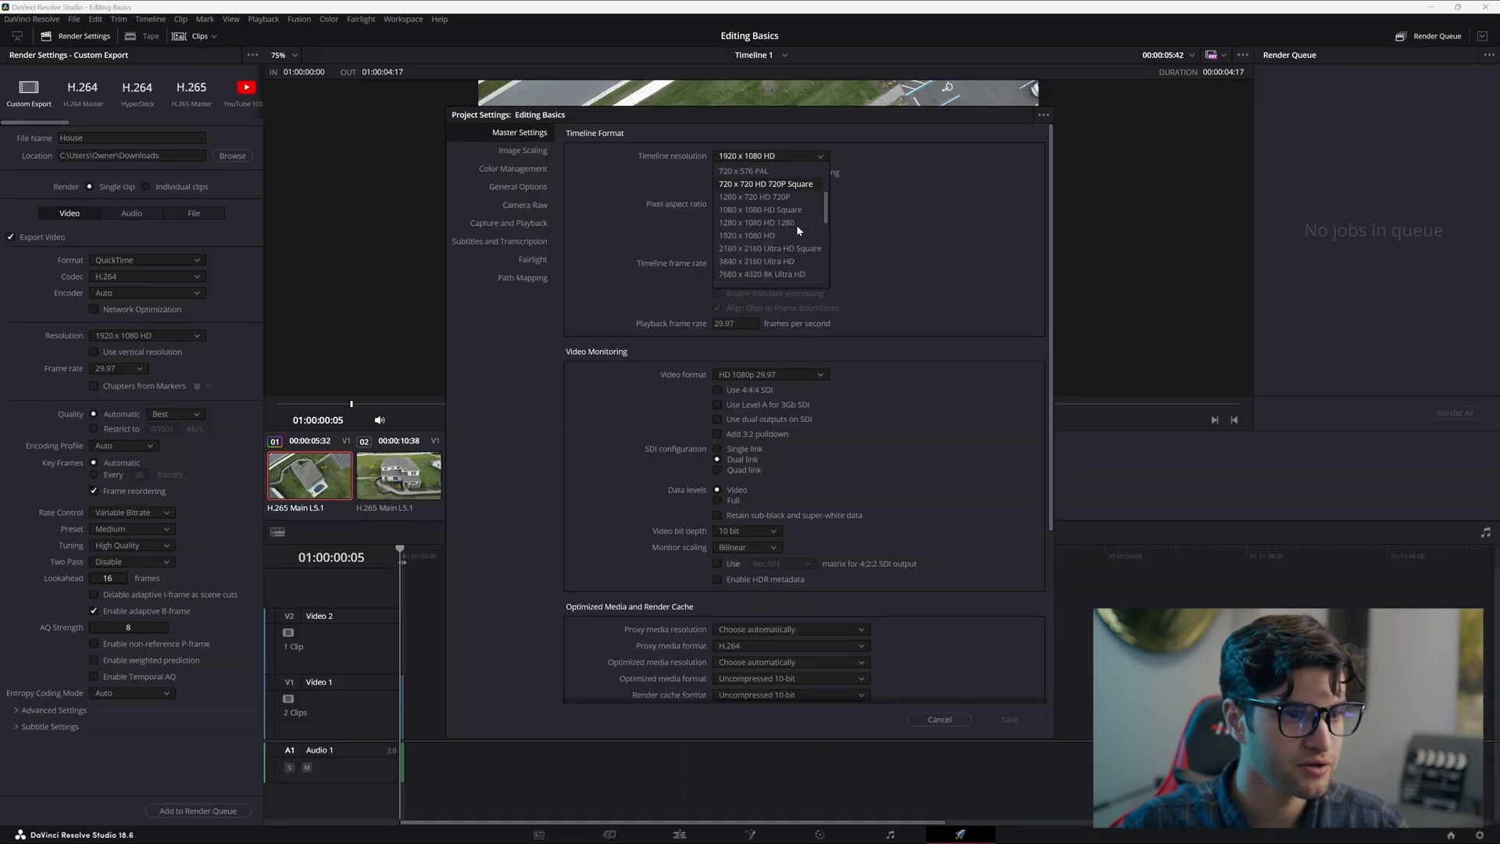
left_click(789, 222)
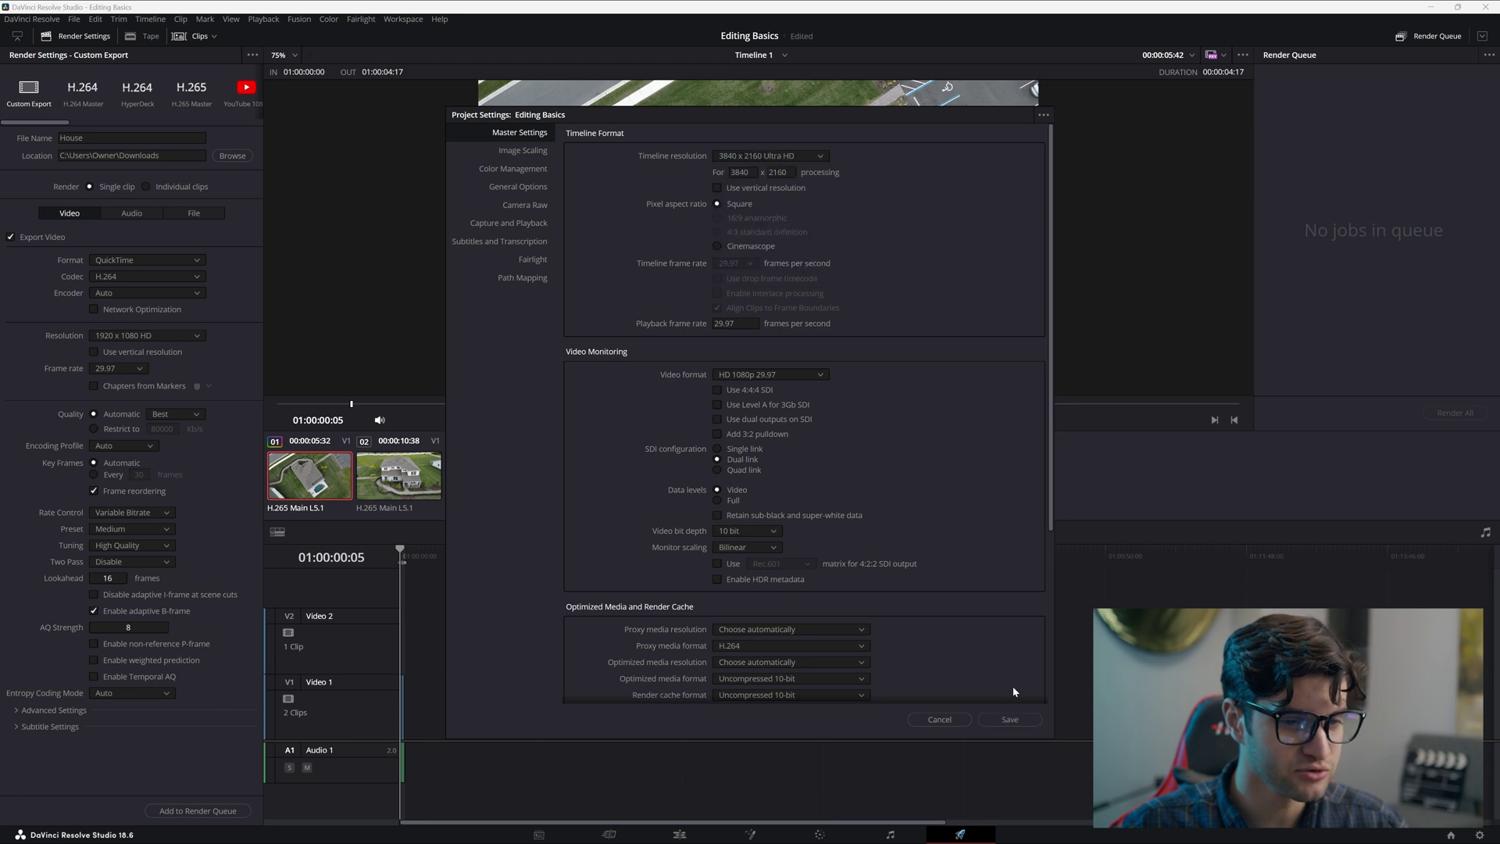
left_click(1009, 718)
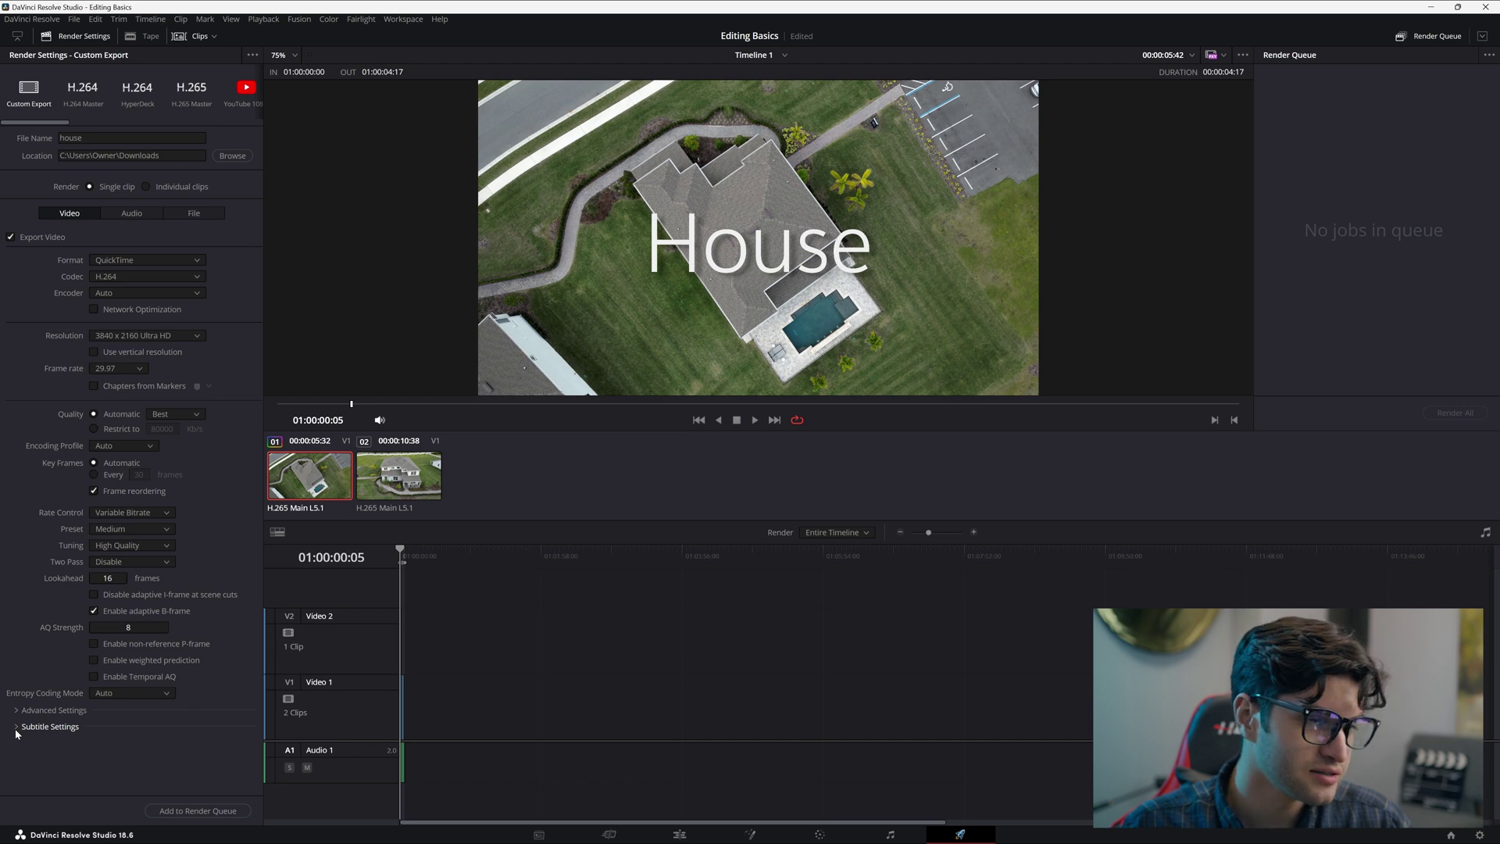
Add the timeline to the render queue with the current export settings and render the job
left_click(173, 811)
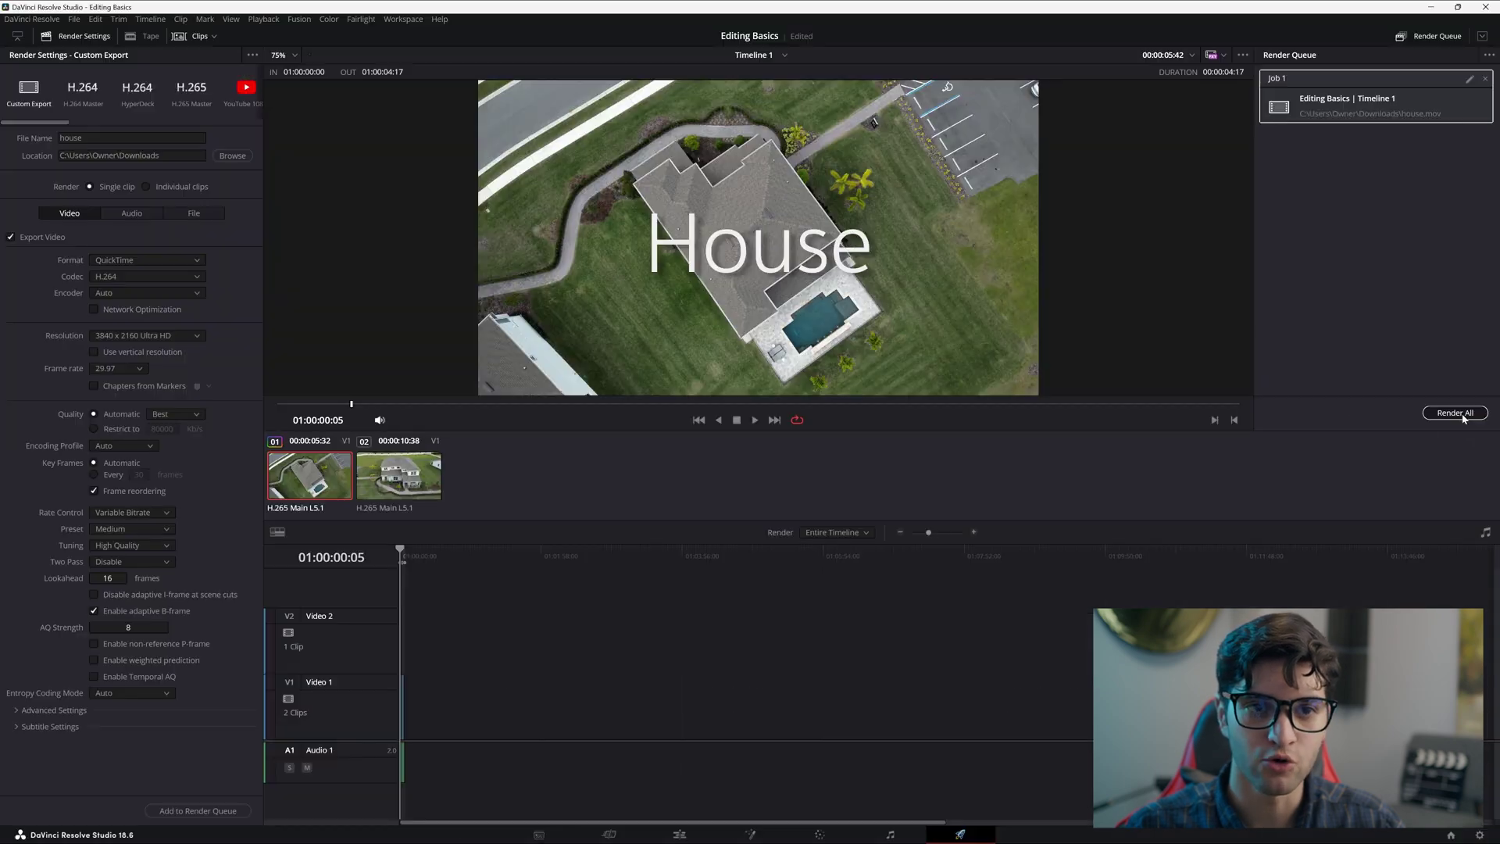
left_click(1425, 408)
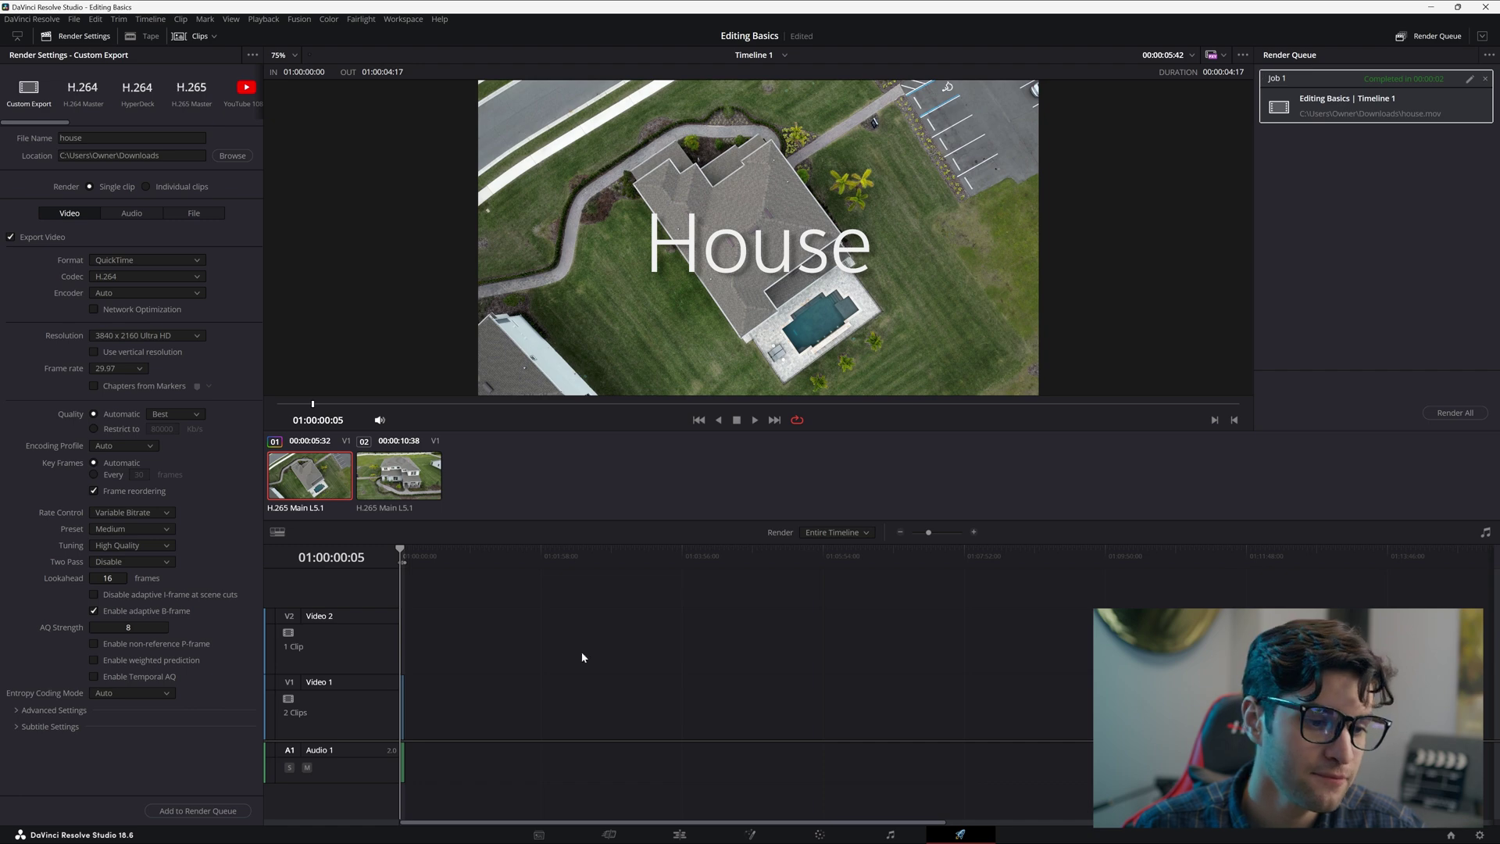
Switch to File Explorer, open the rendered house video from Downloads in PotPlayer and play it, dismissing the update notice
left_click(731, 834)
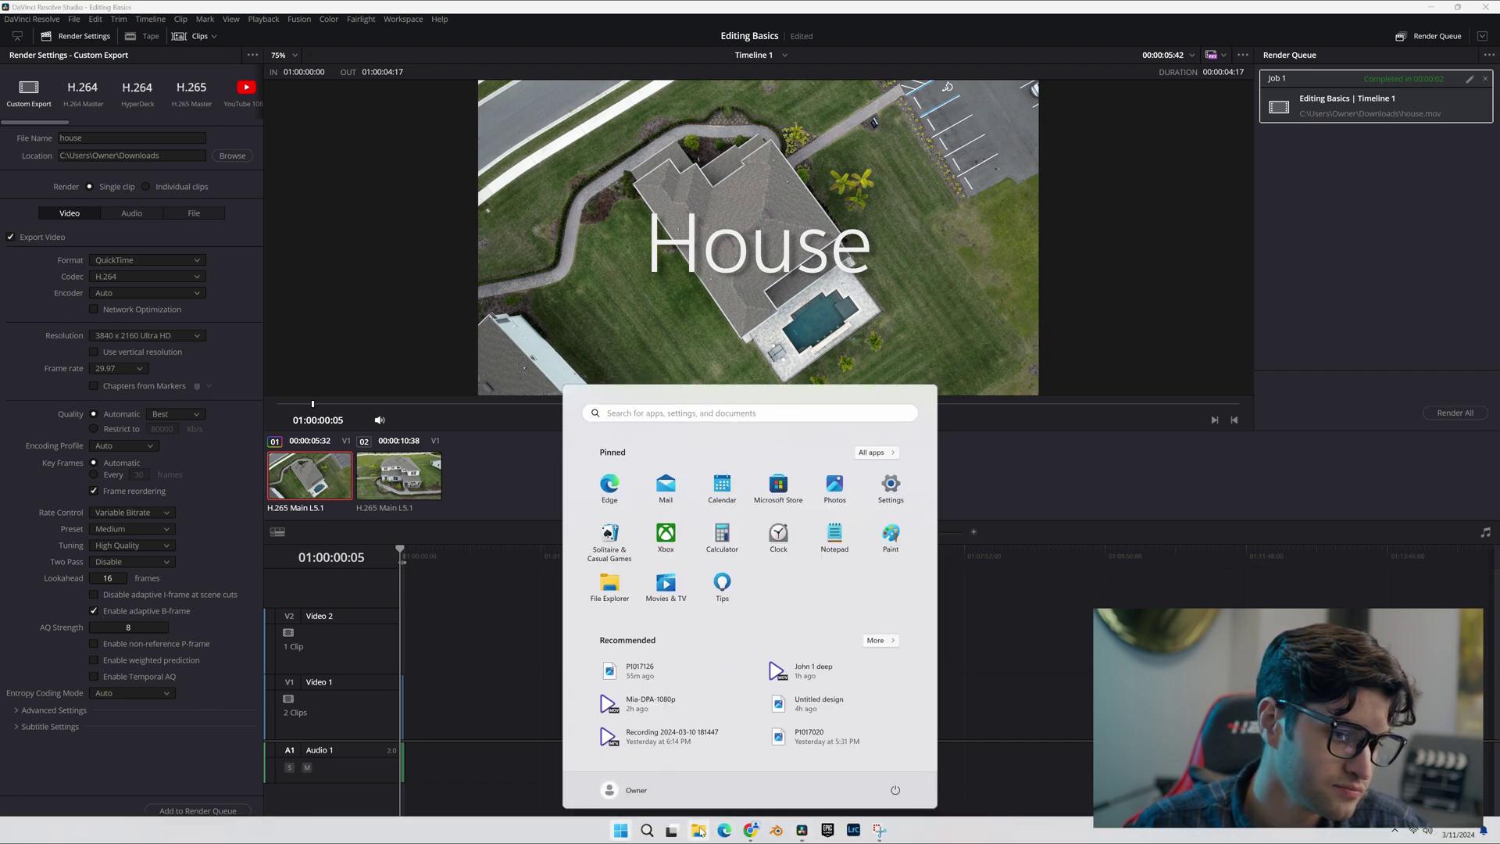
left_click(621, 832)
left_click(577, 368)
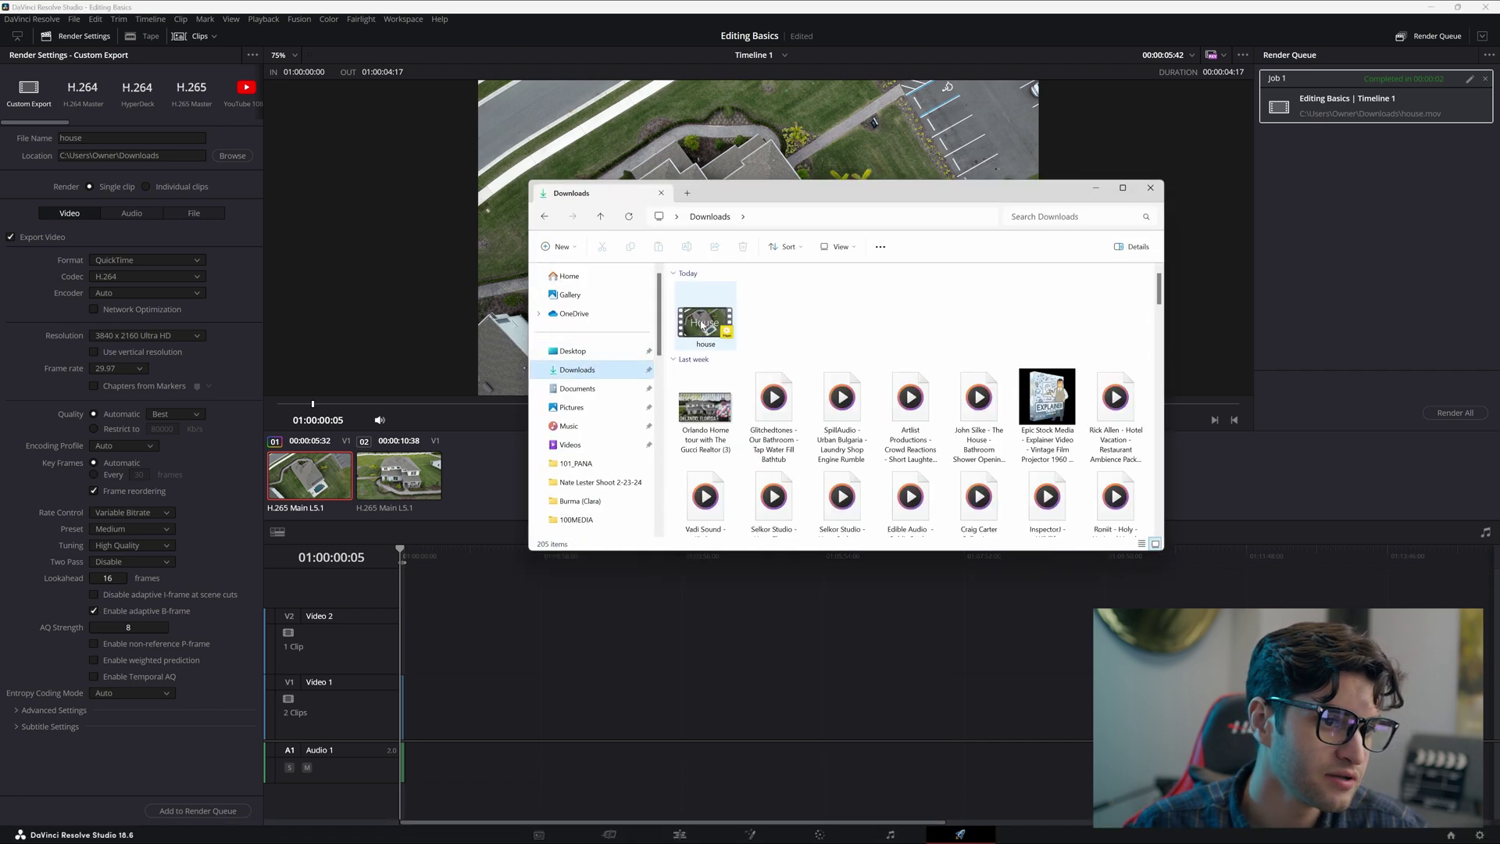
double_click(702, 326)
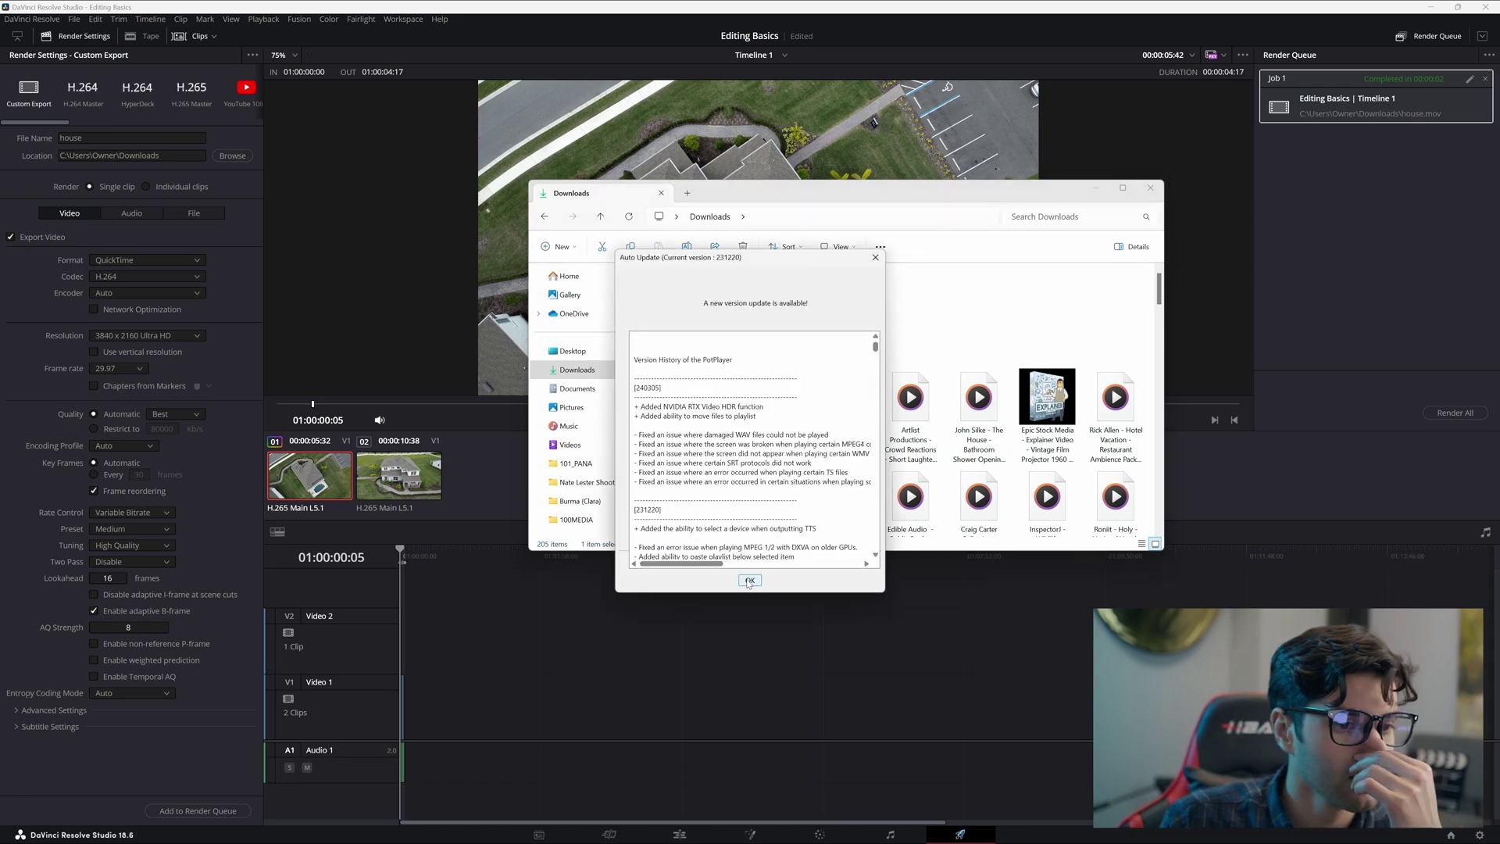
left_click(748, 581)
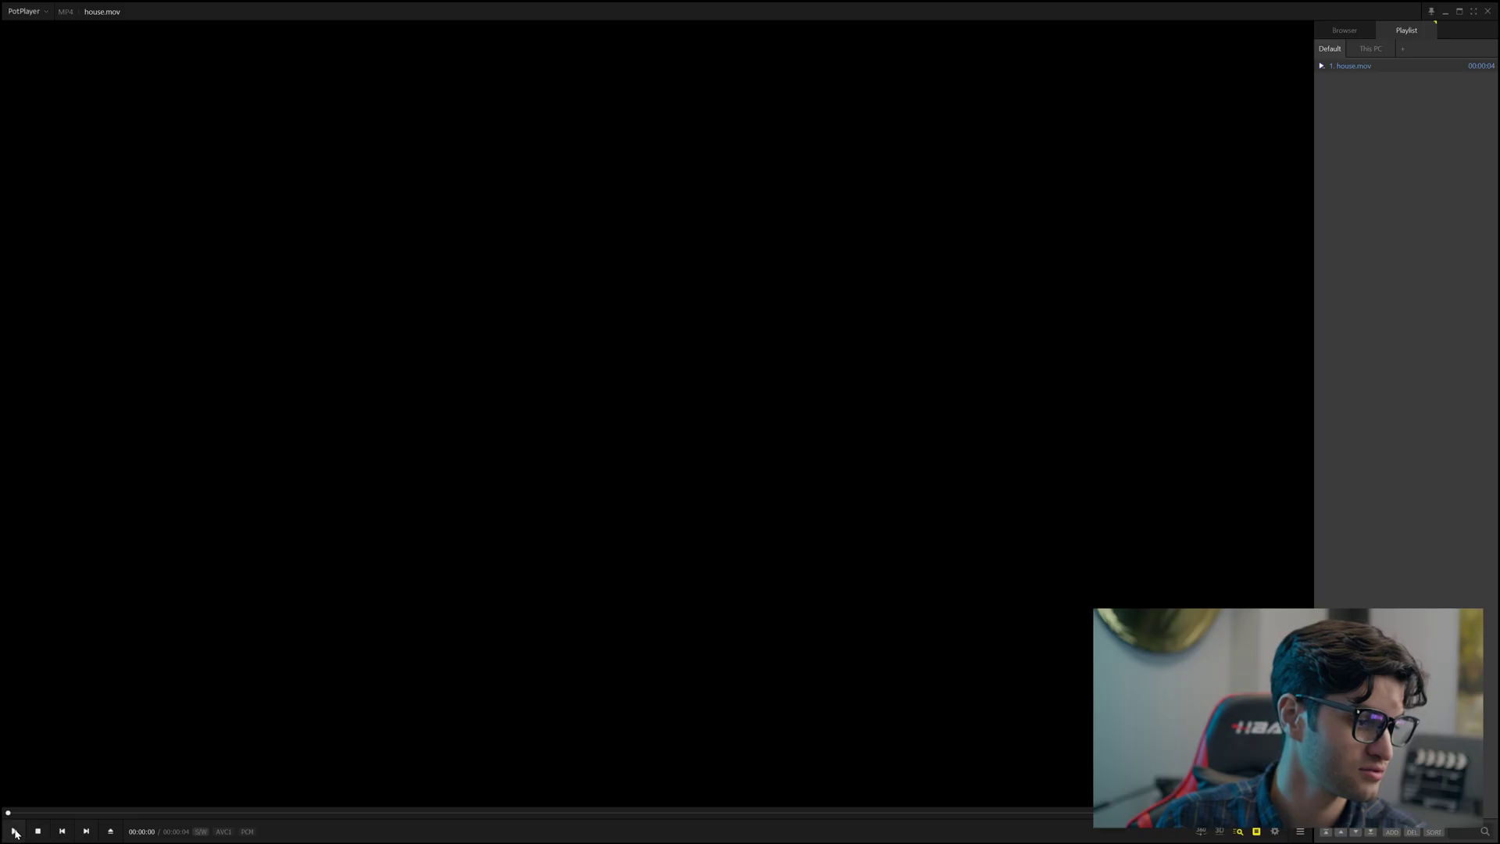
left_click(14, 831)
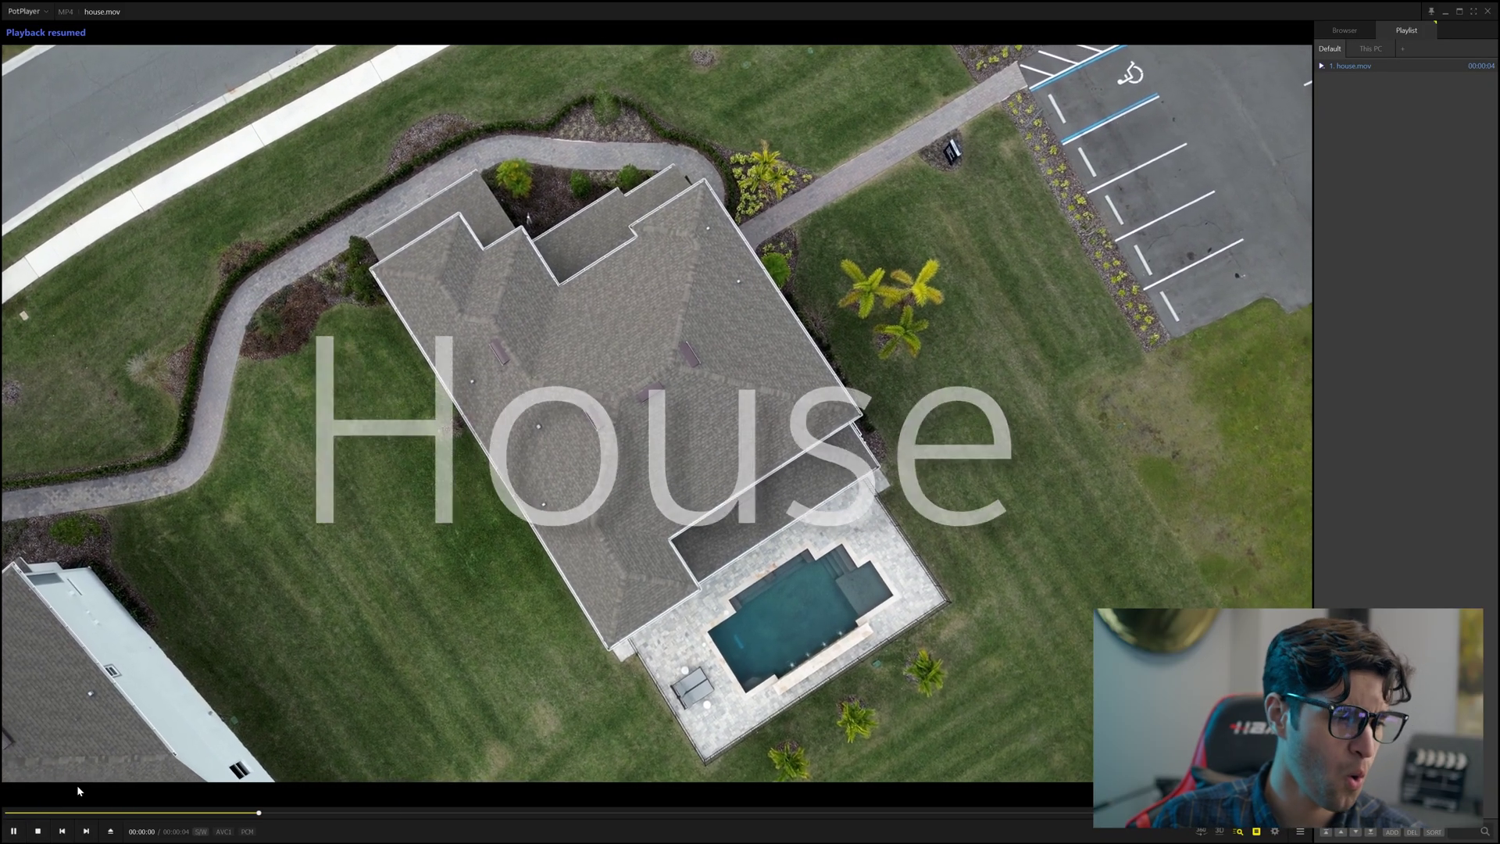